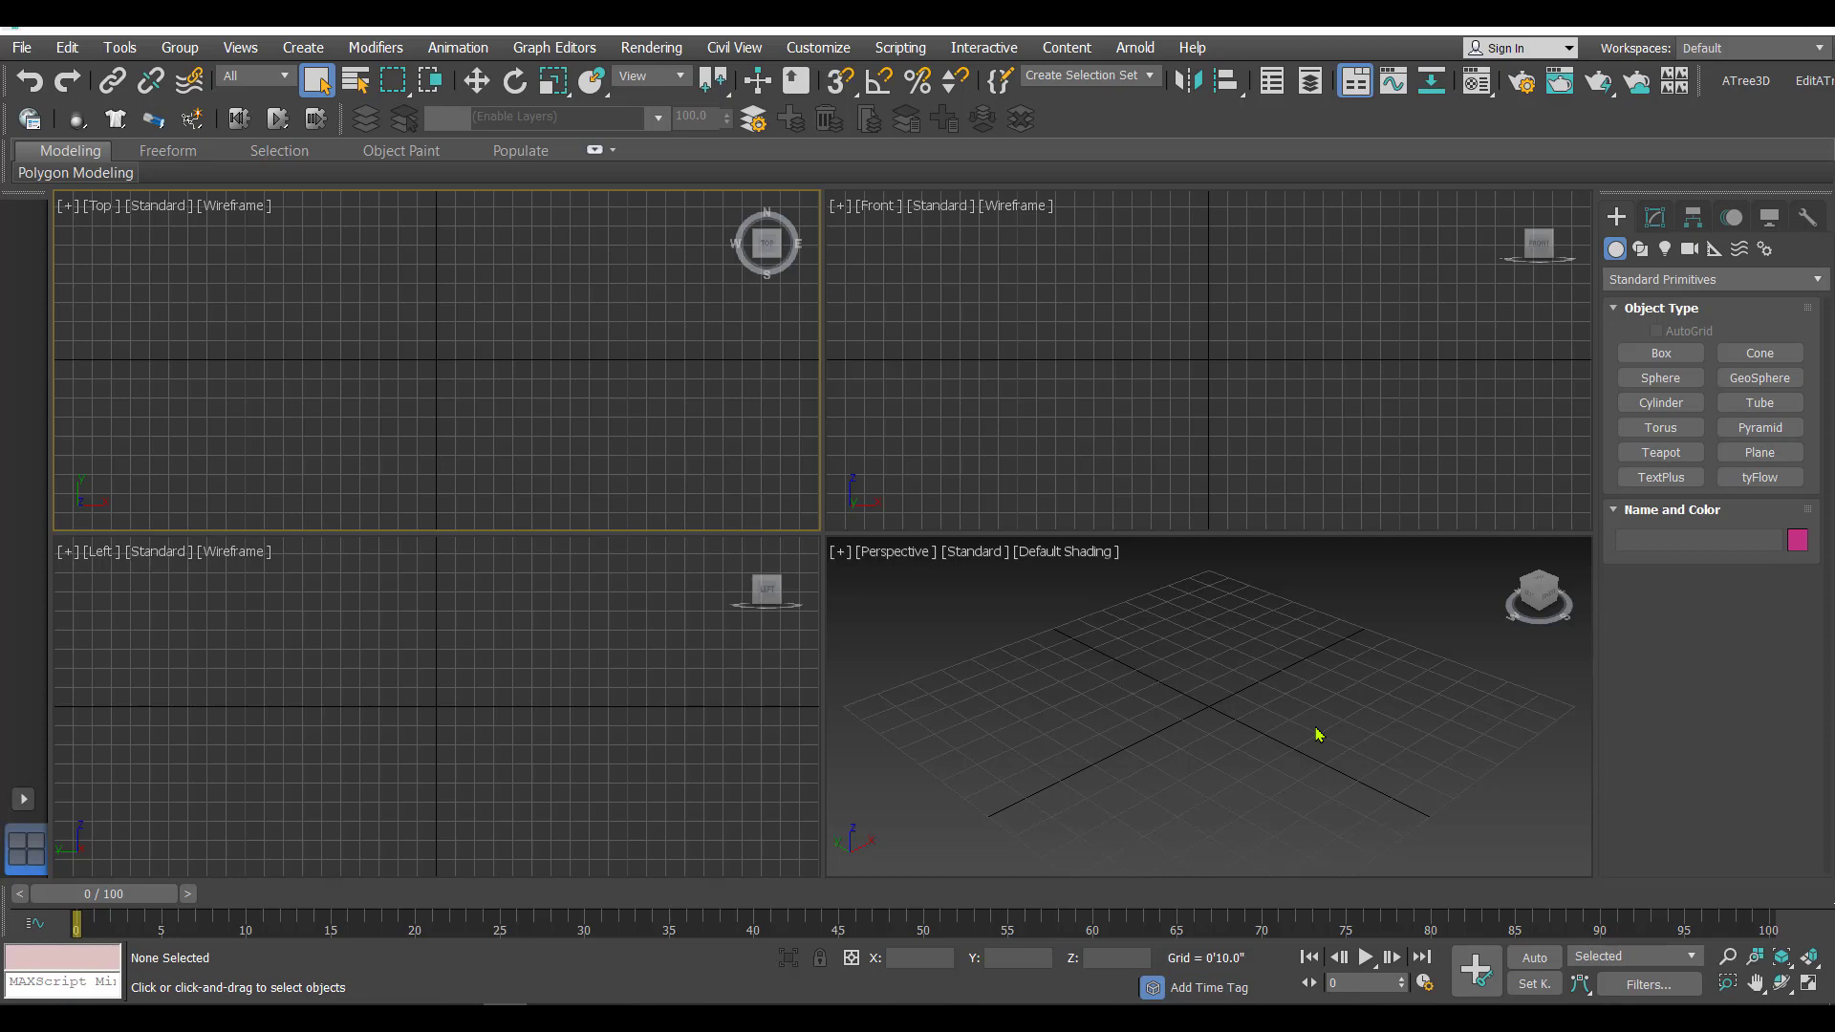
- Create a pink teapot, Teapot001 (radius 0'10.962", 8 segments), and maximize the Perspective view
left_click(1661, 452)
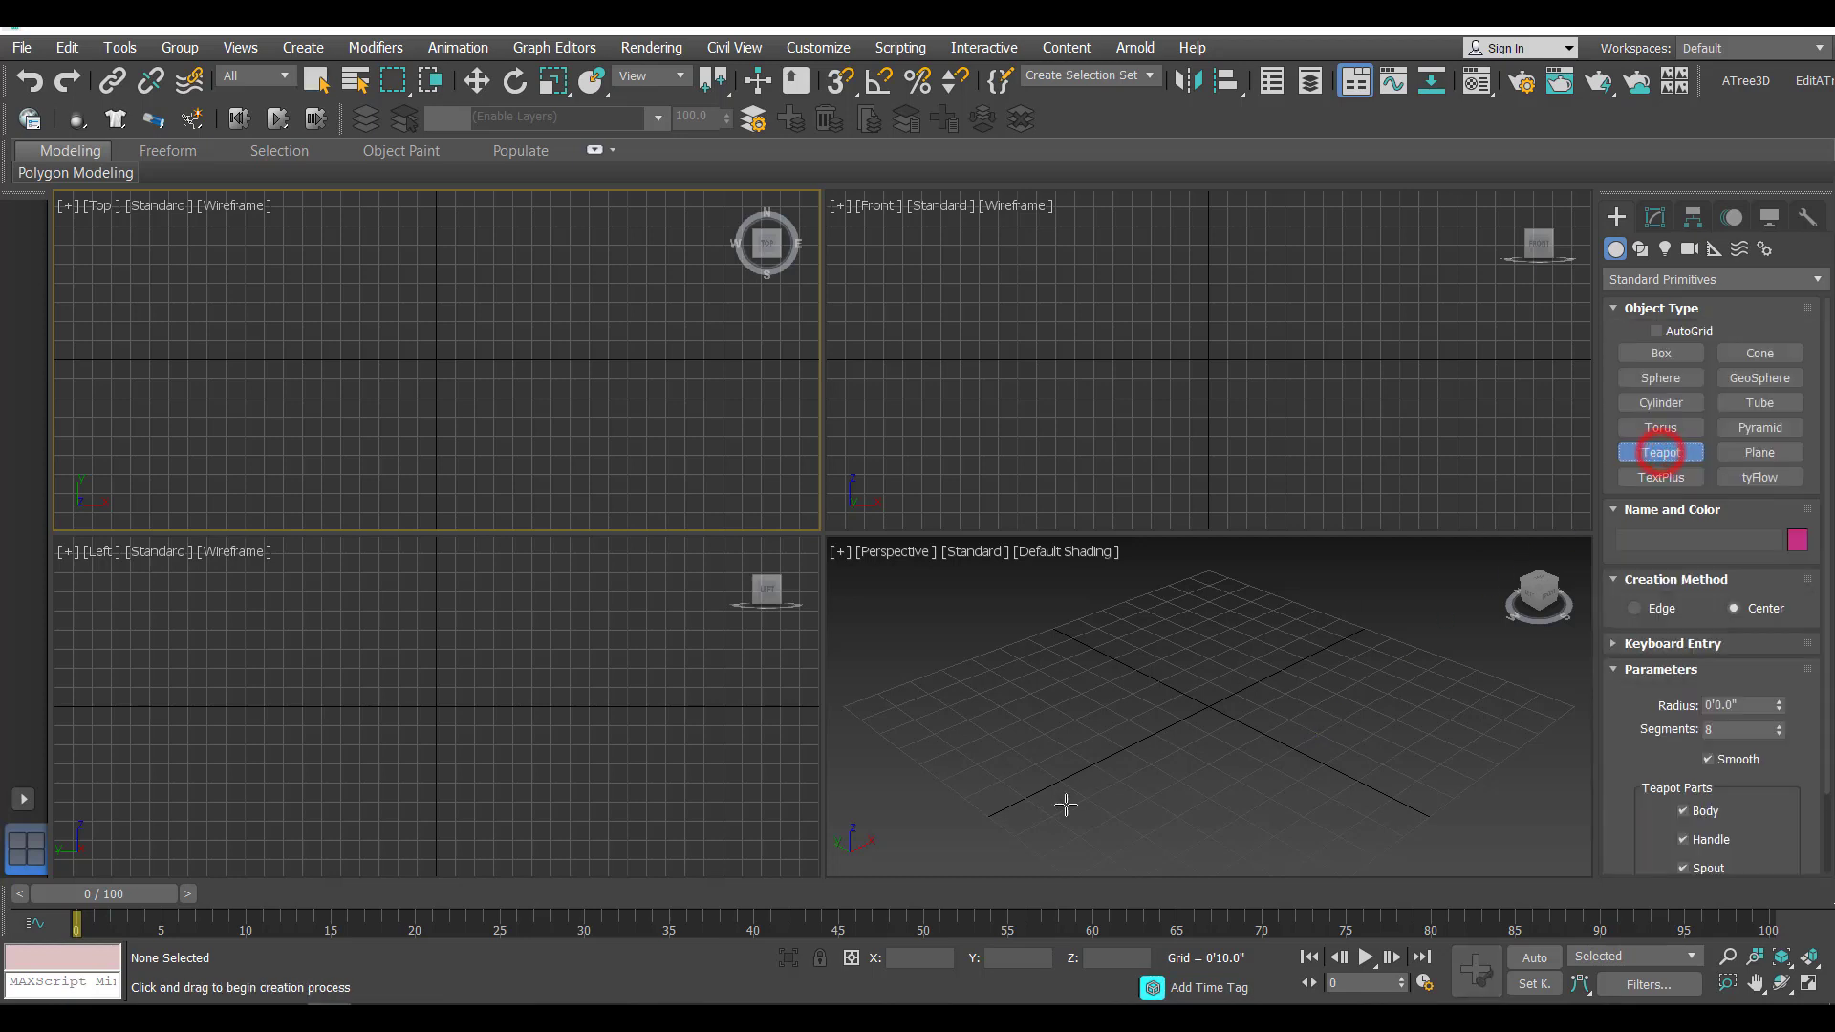
left_click_drag(1014, 801, 1078, 789)
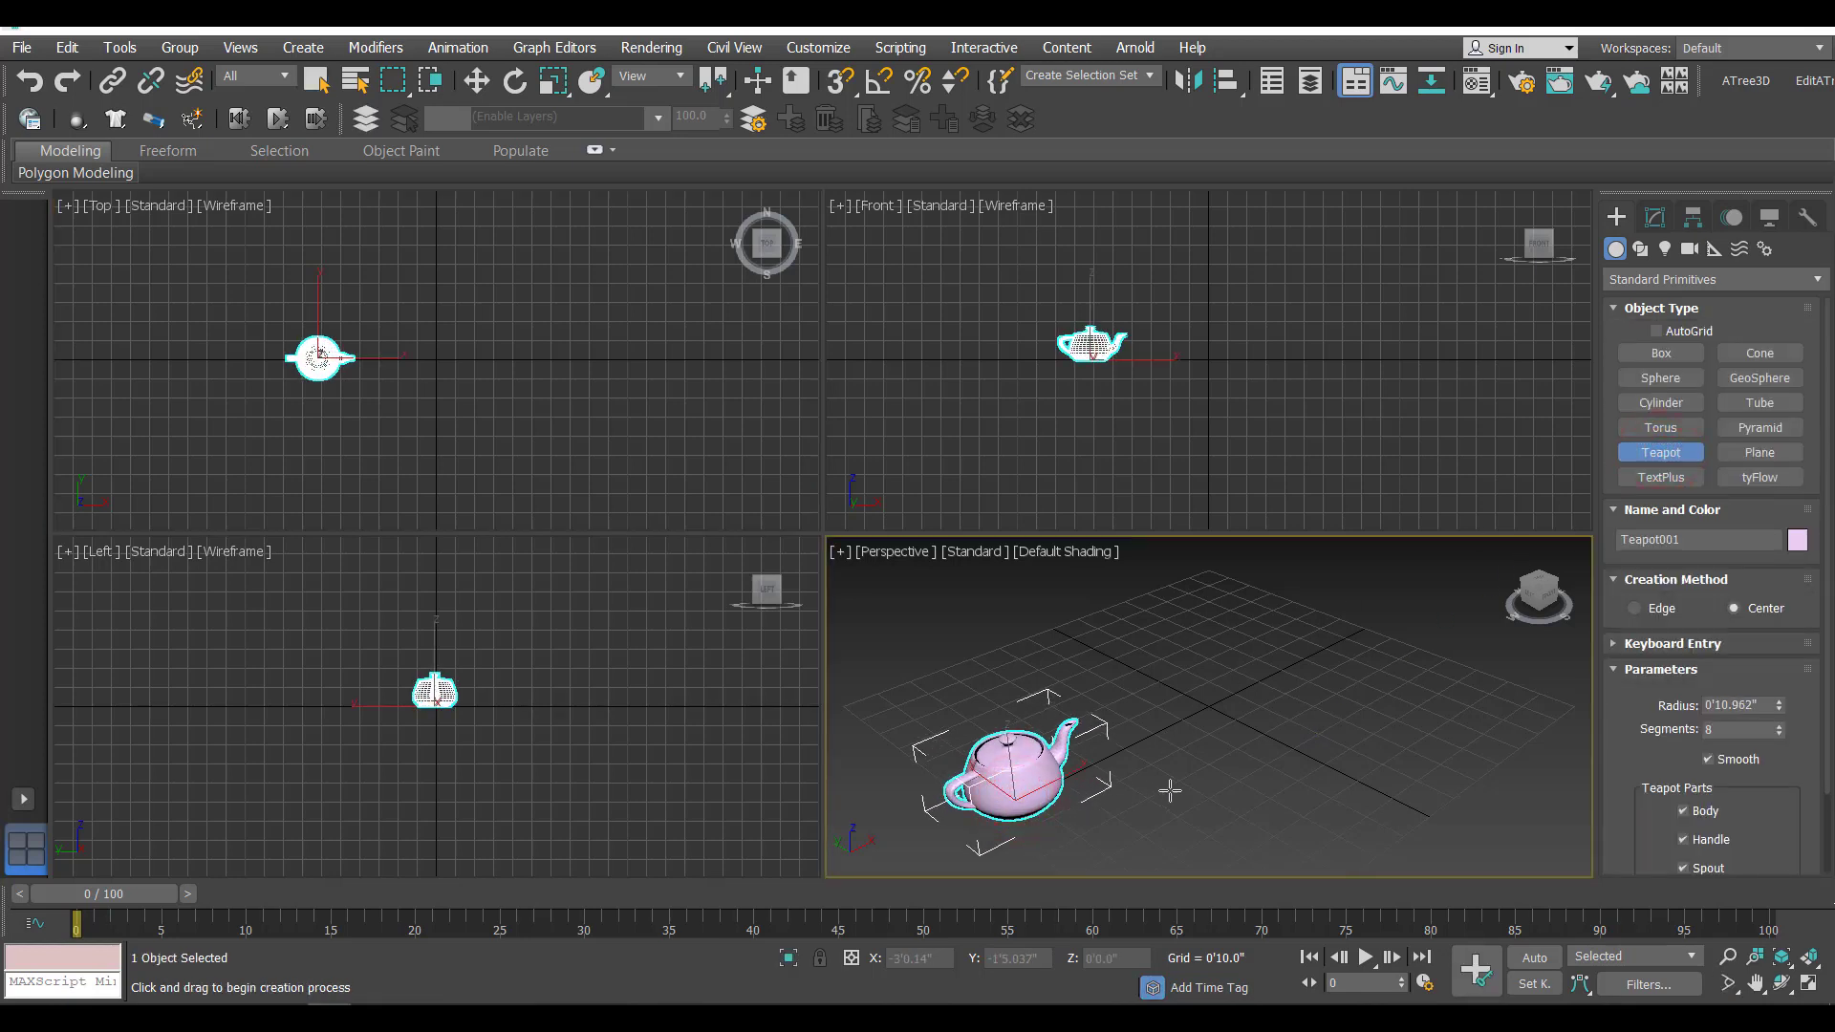
middle_click_drag(1170, 784, 1165, 781)
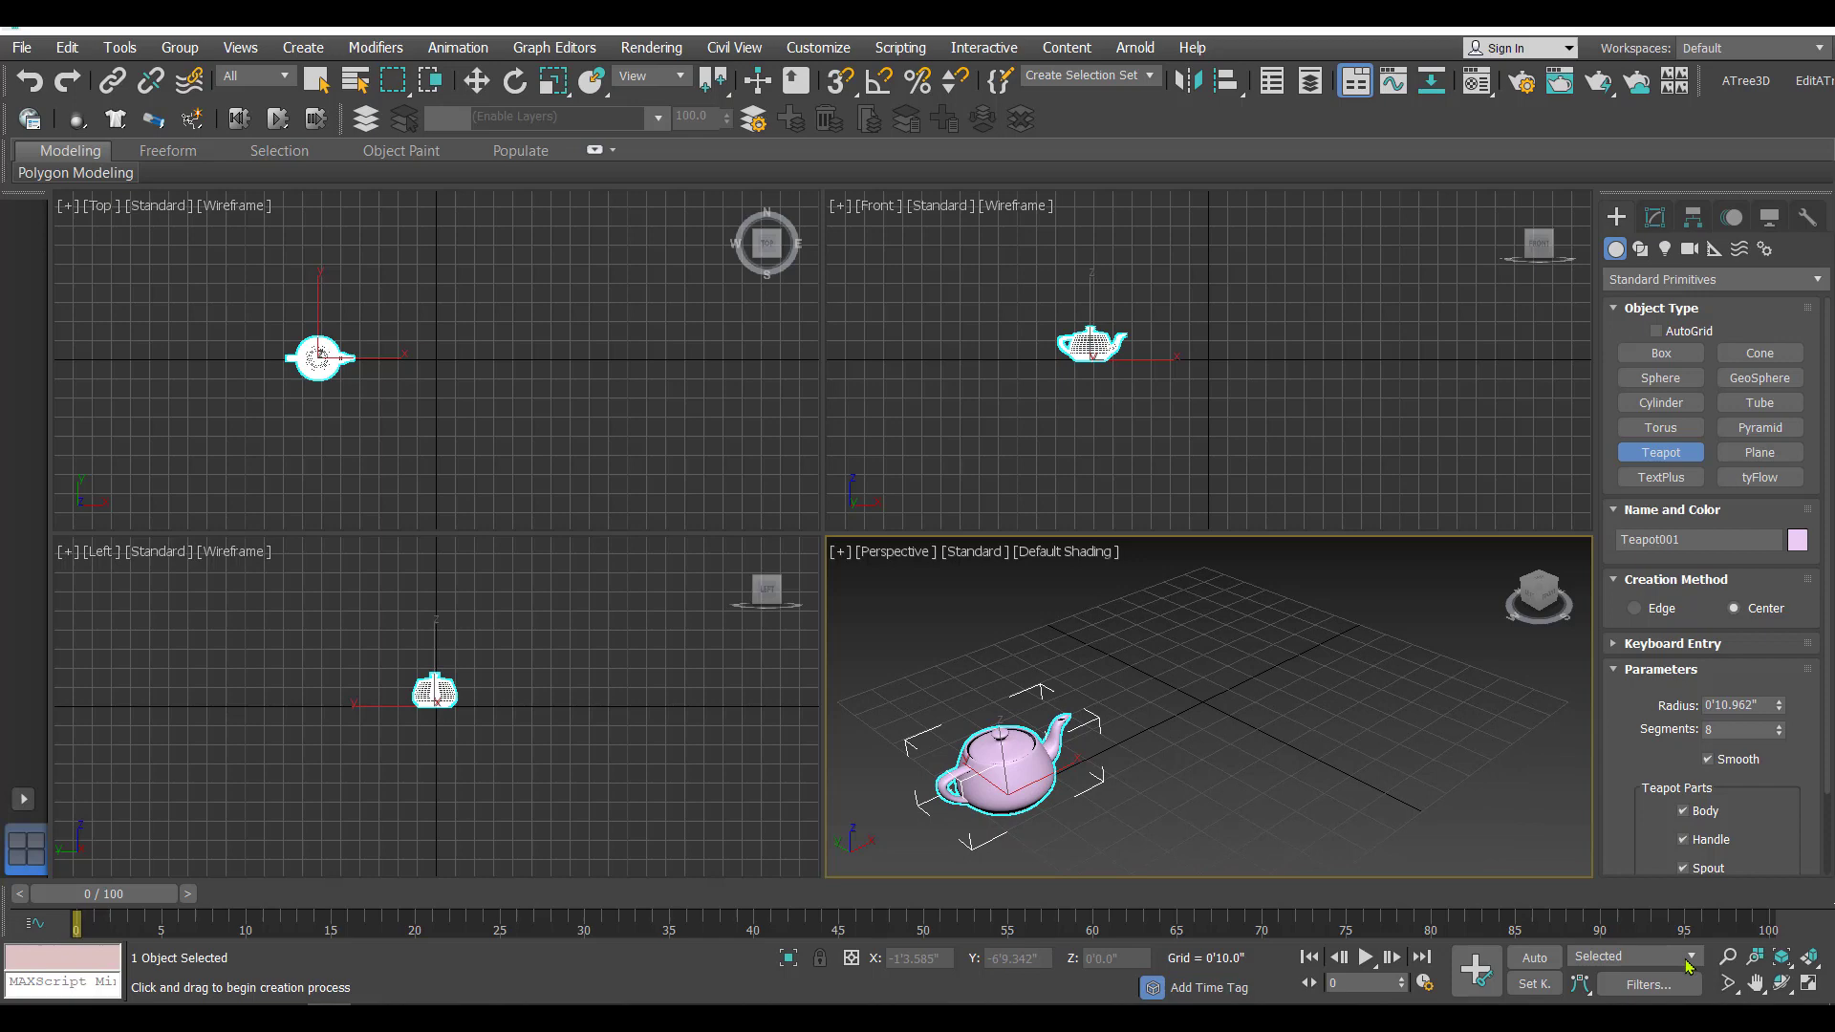
left_click(1808, 986)
left_click(476, 80)
middle_click_drag(841, 634, 832, 683)
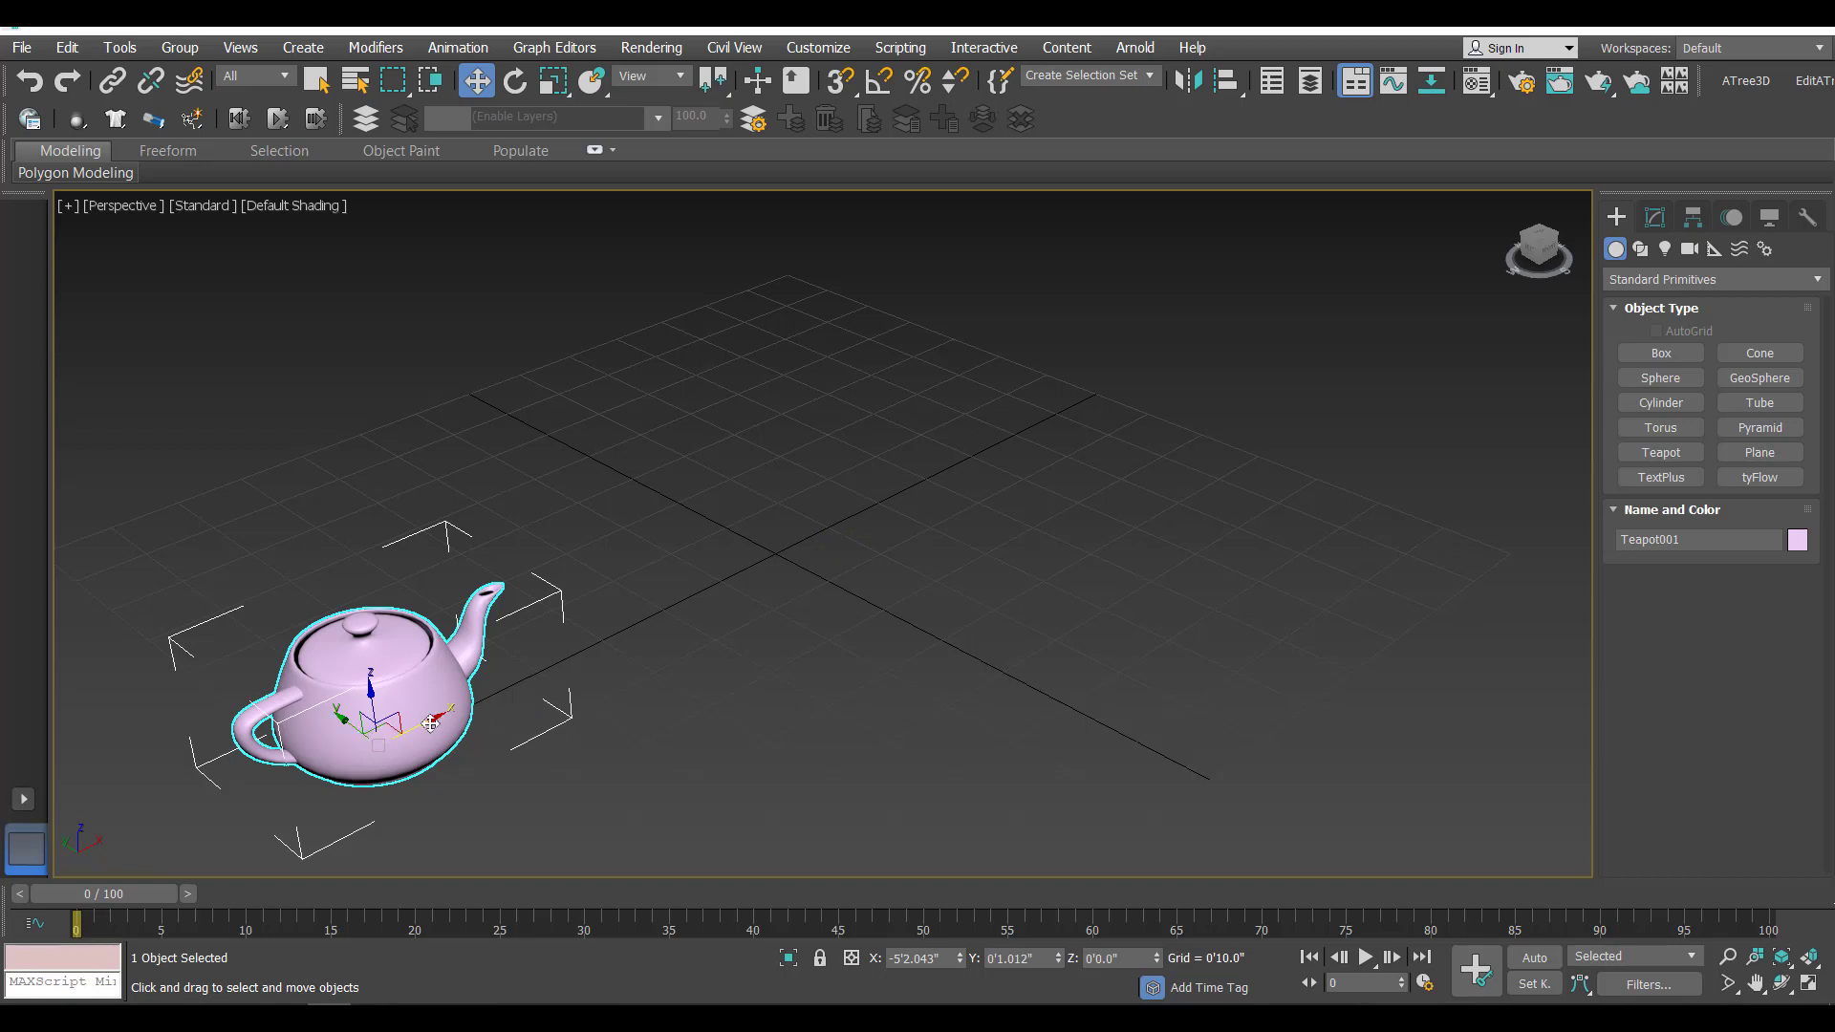
- Clone the teapot as an independent Copy, Teapot002, placed to the right of the original
left_click_drag(433, 723, 755, 571, "shift")
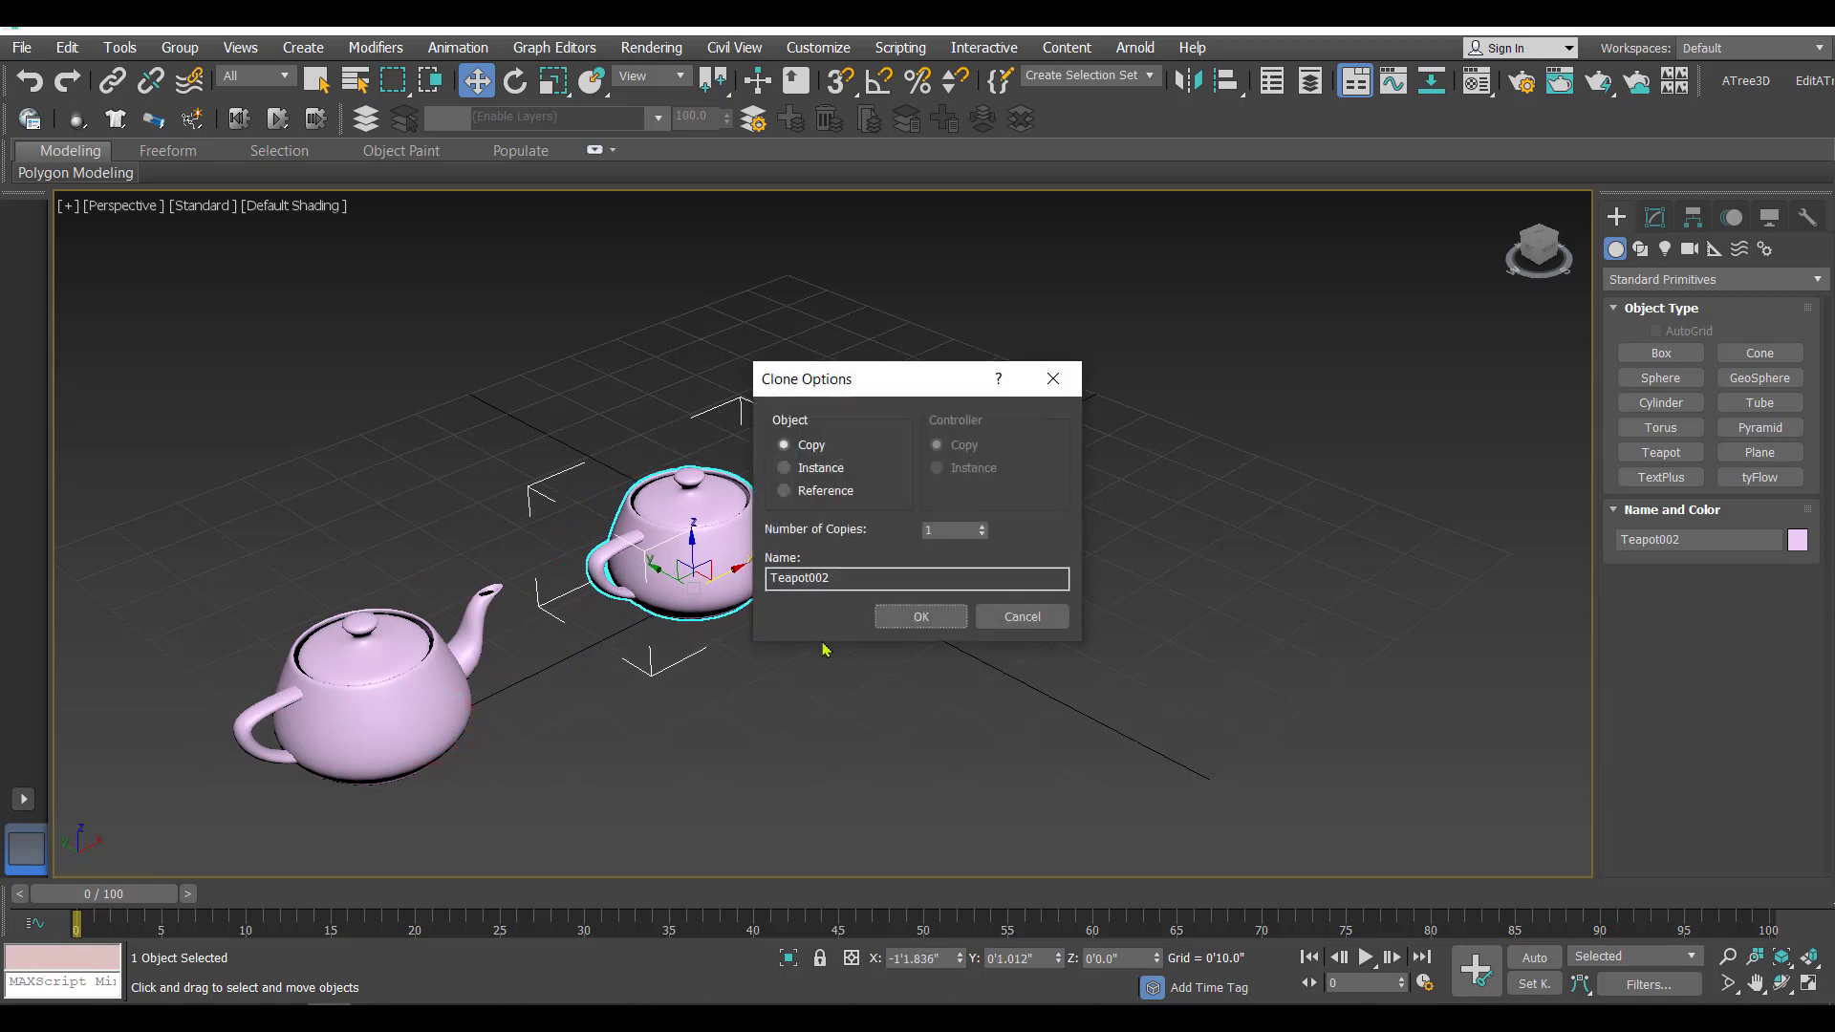
left_click(921, 617)
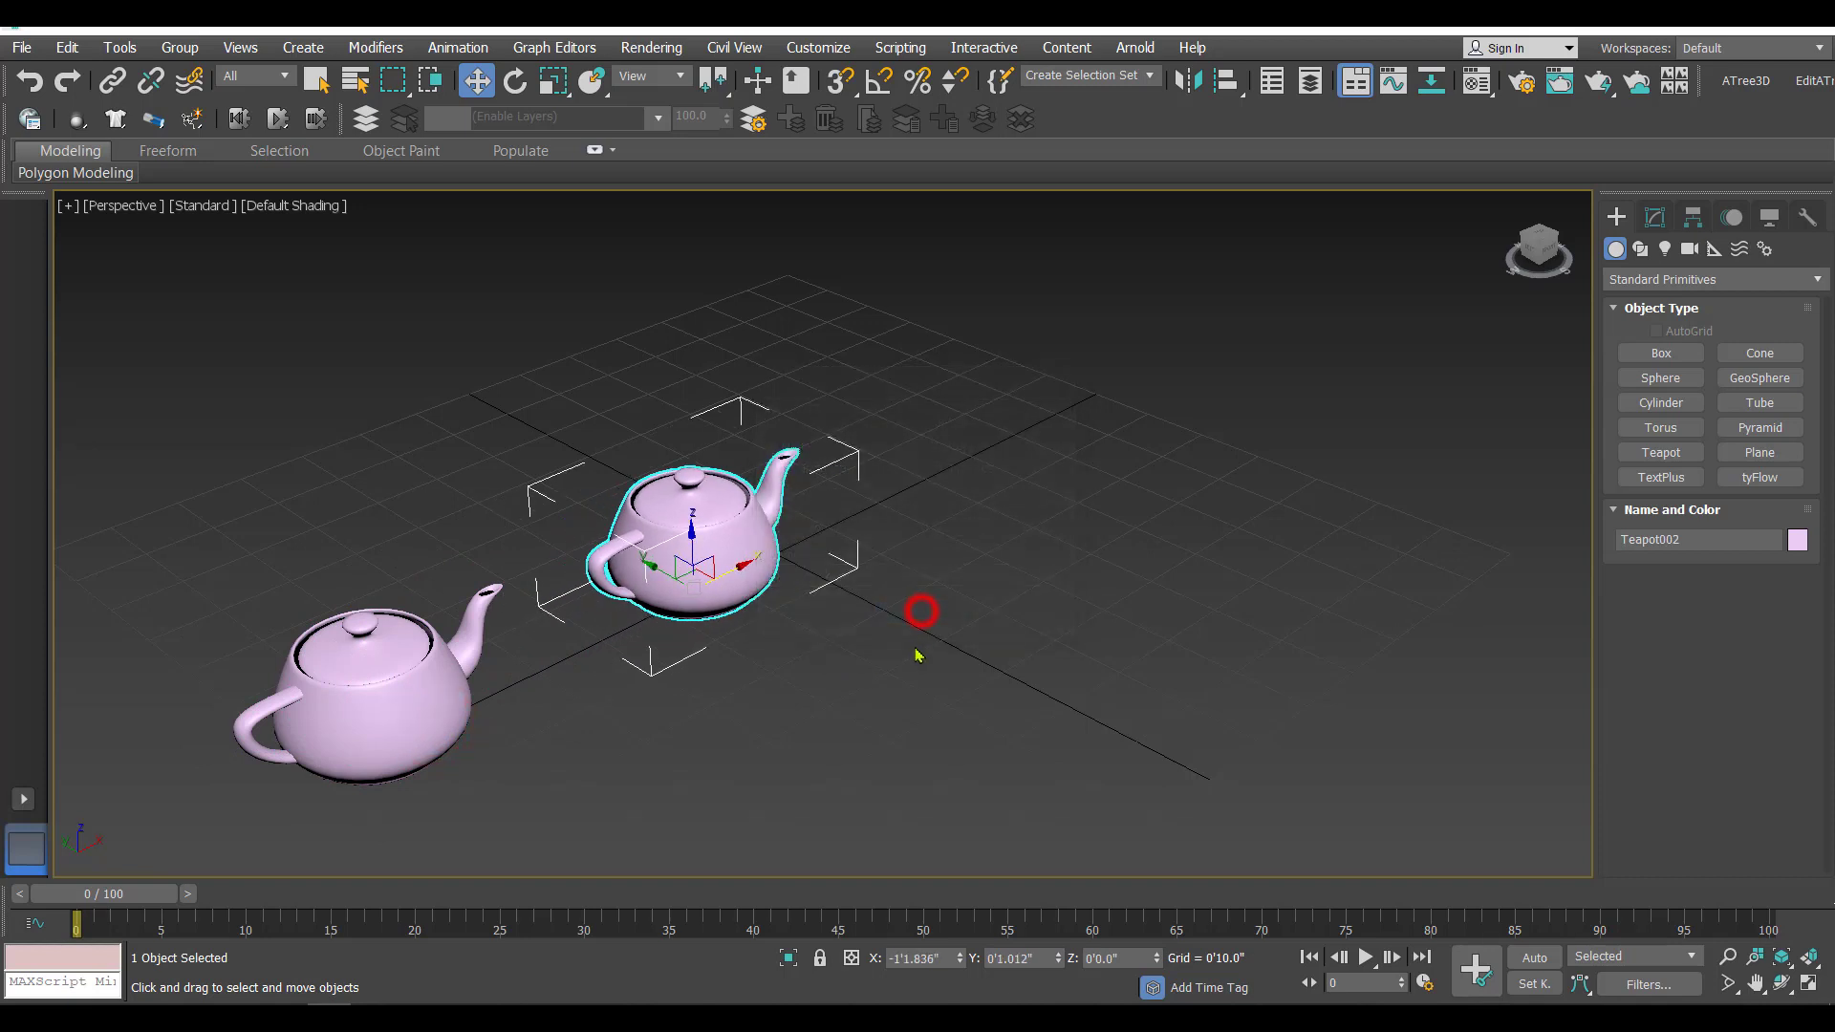
scroll(951, 707, "down", 3)
middle_click_drag(923, 709, 933, 695, "alt")
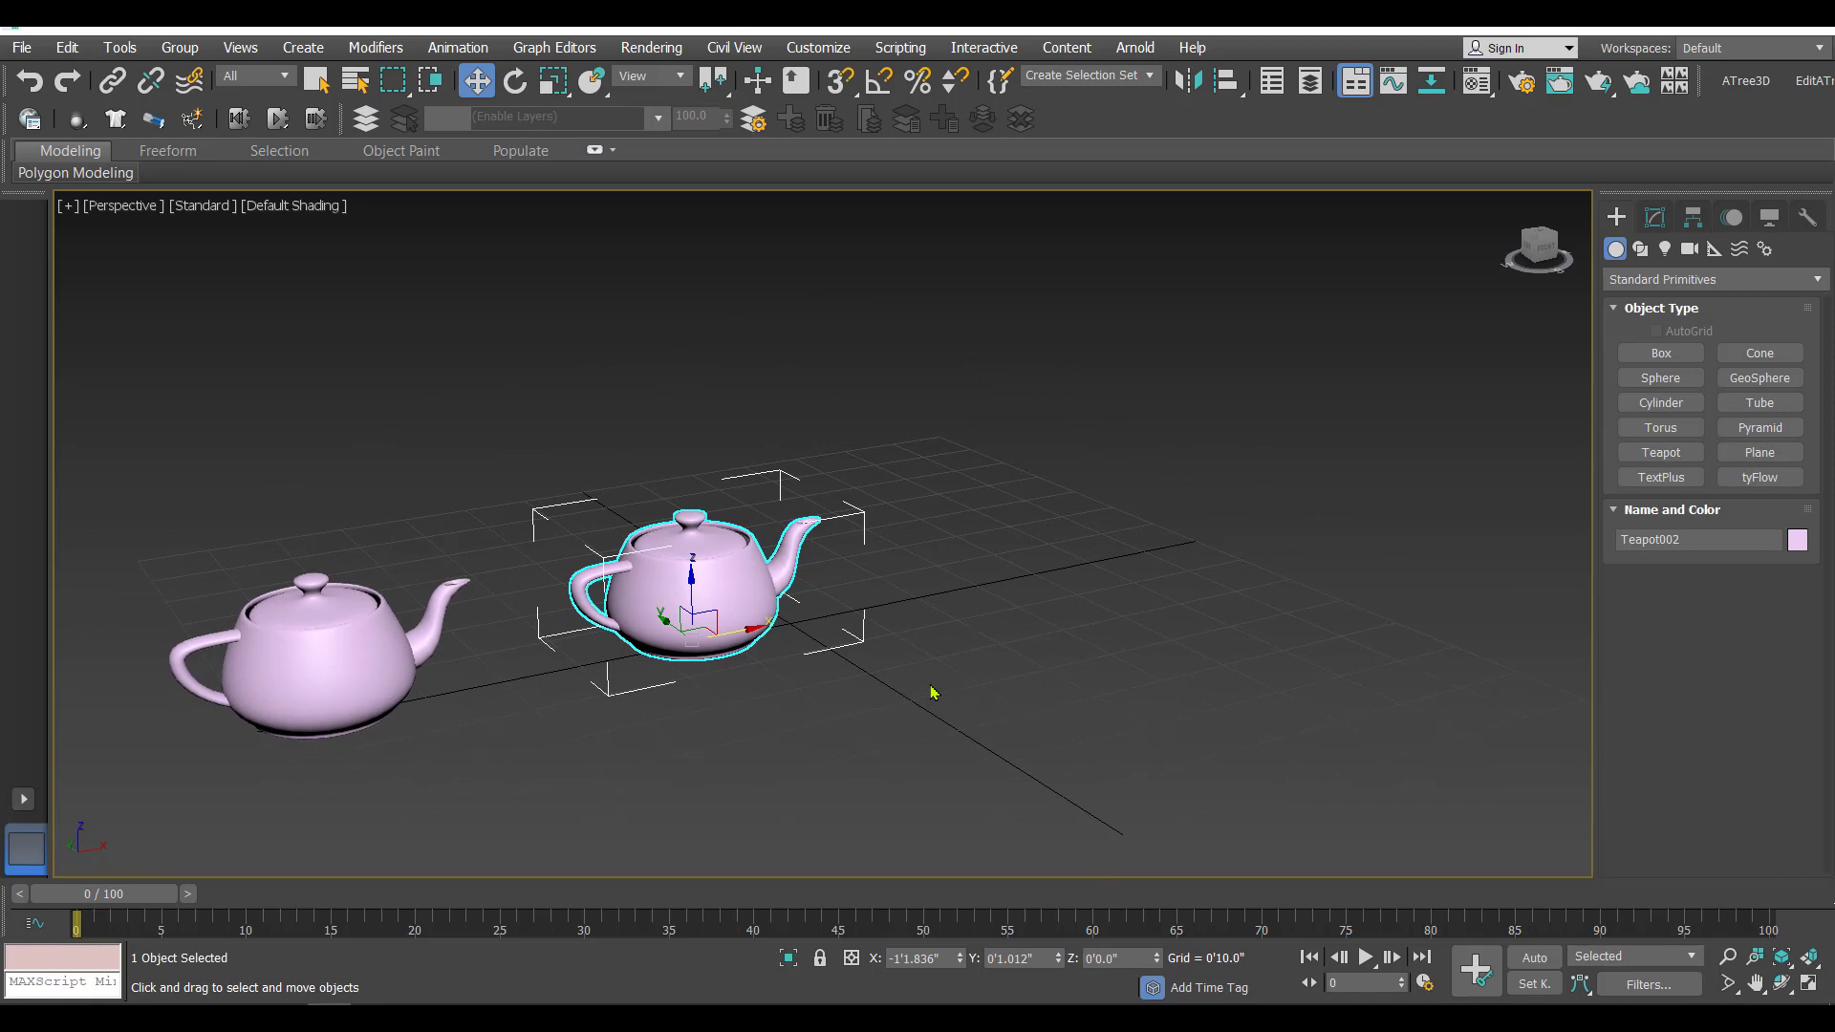
- Create a tall box, Box001, to the right of the two teapots
left_click(1661, 353)
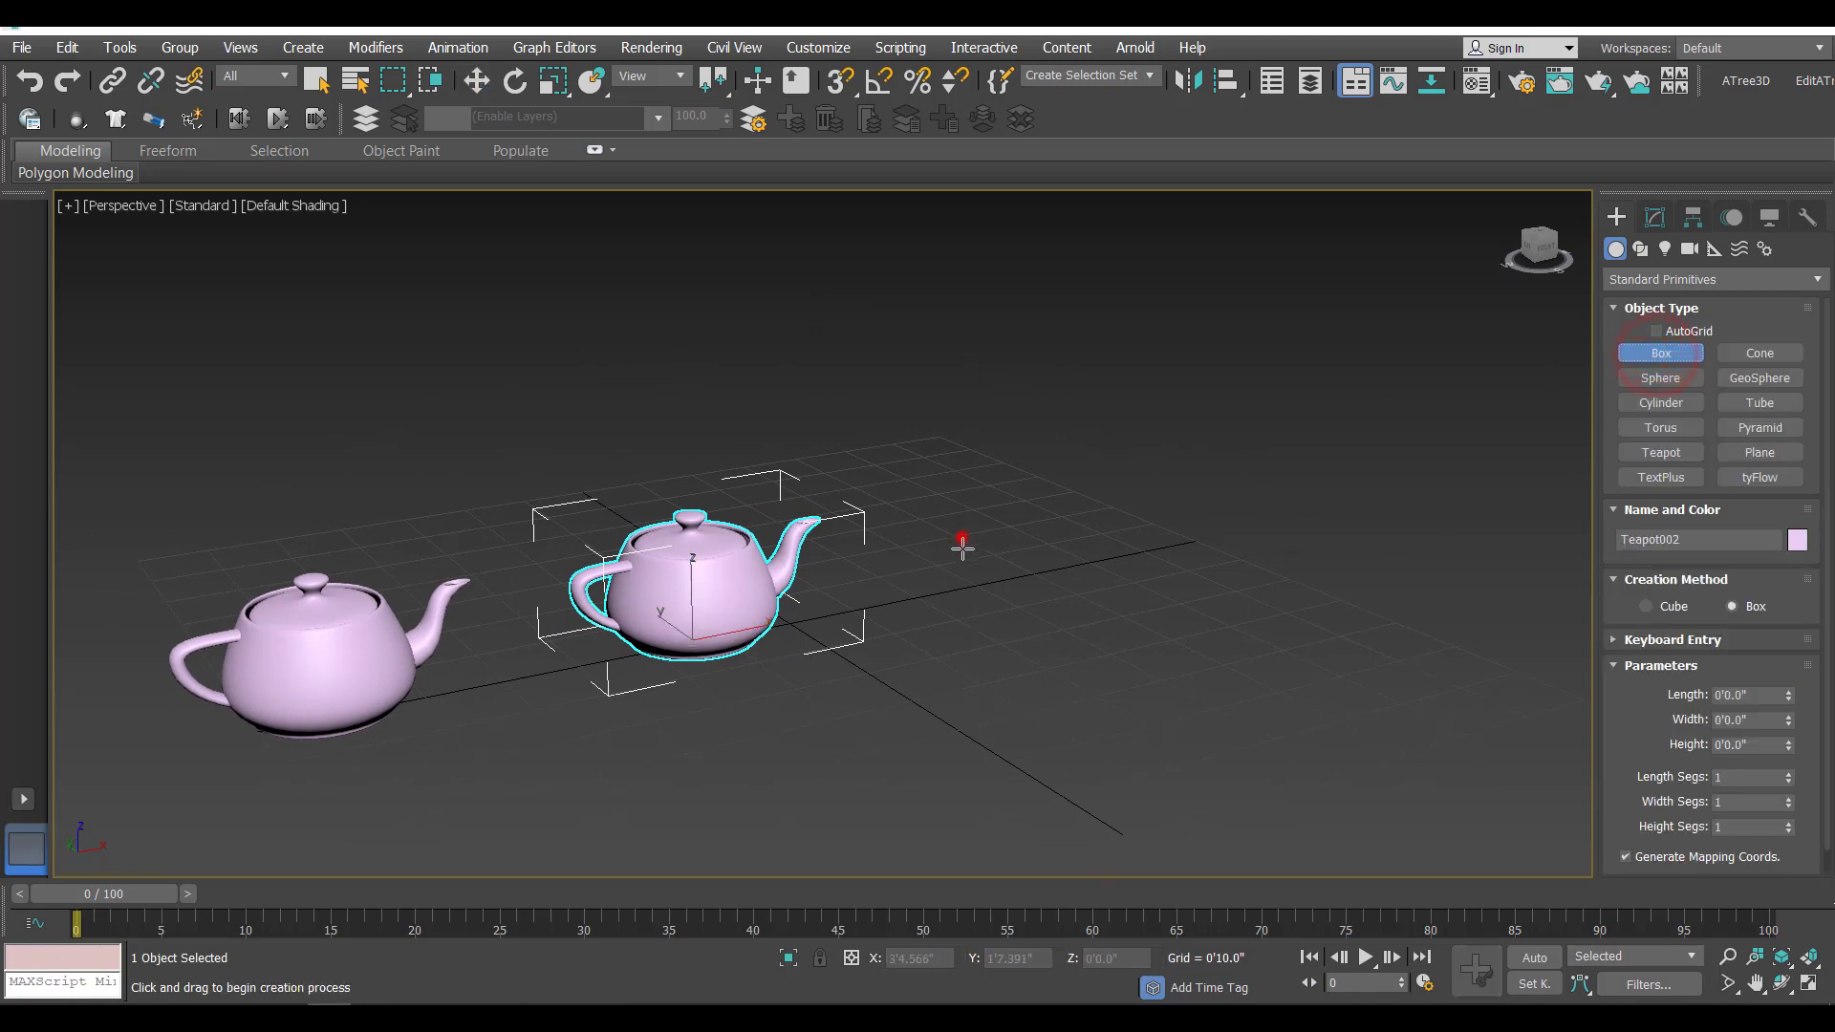
left_click_drag(961, 539, 967, 611)
left_click(982, 365)
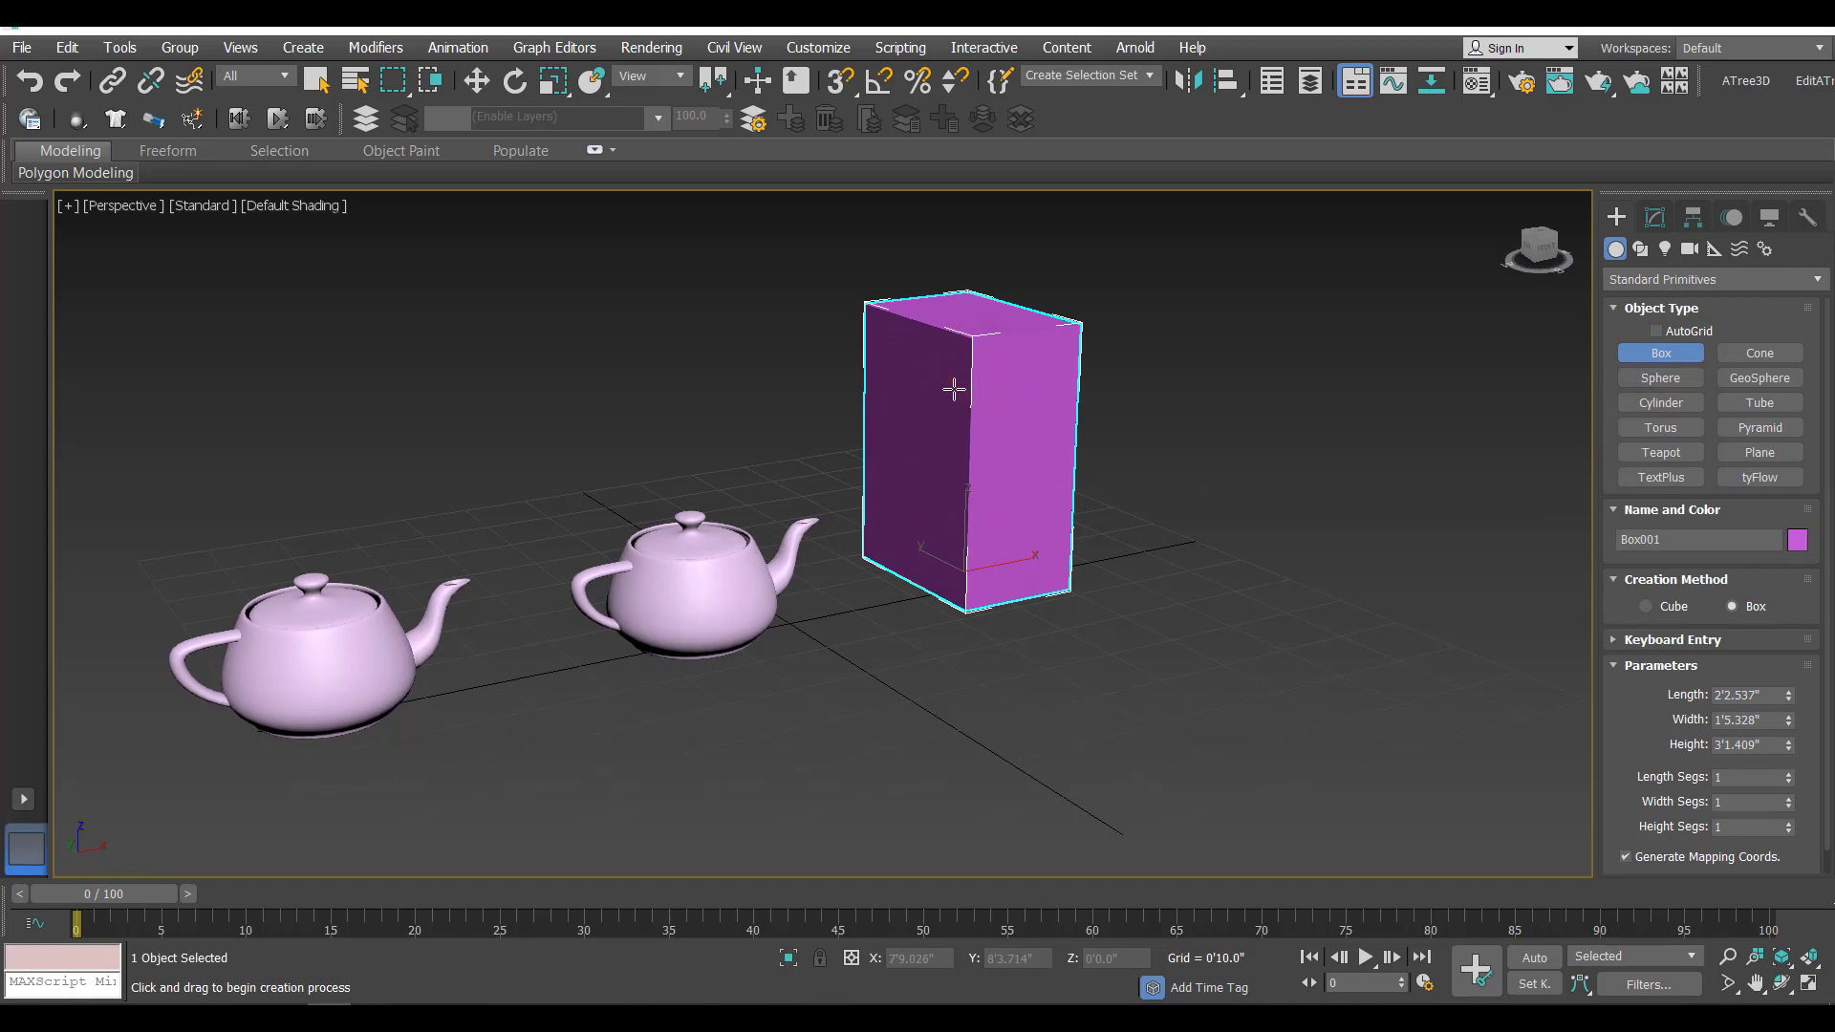
left_click(476, 80)
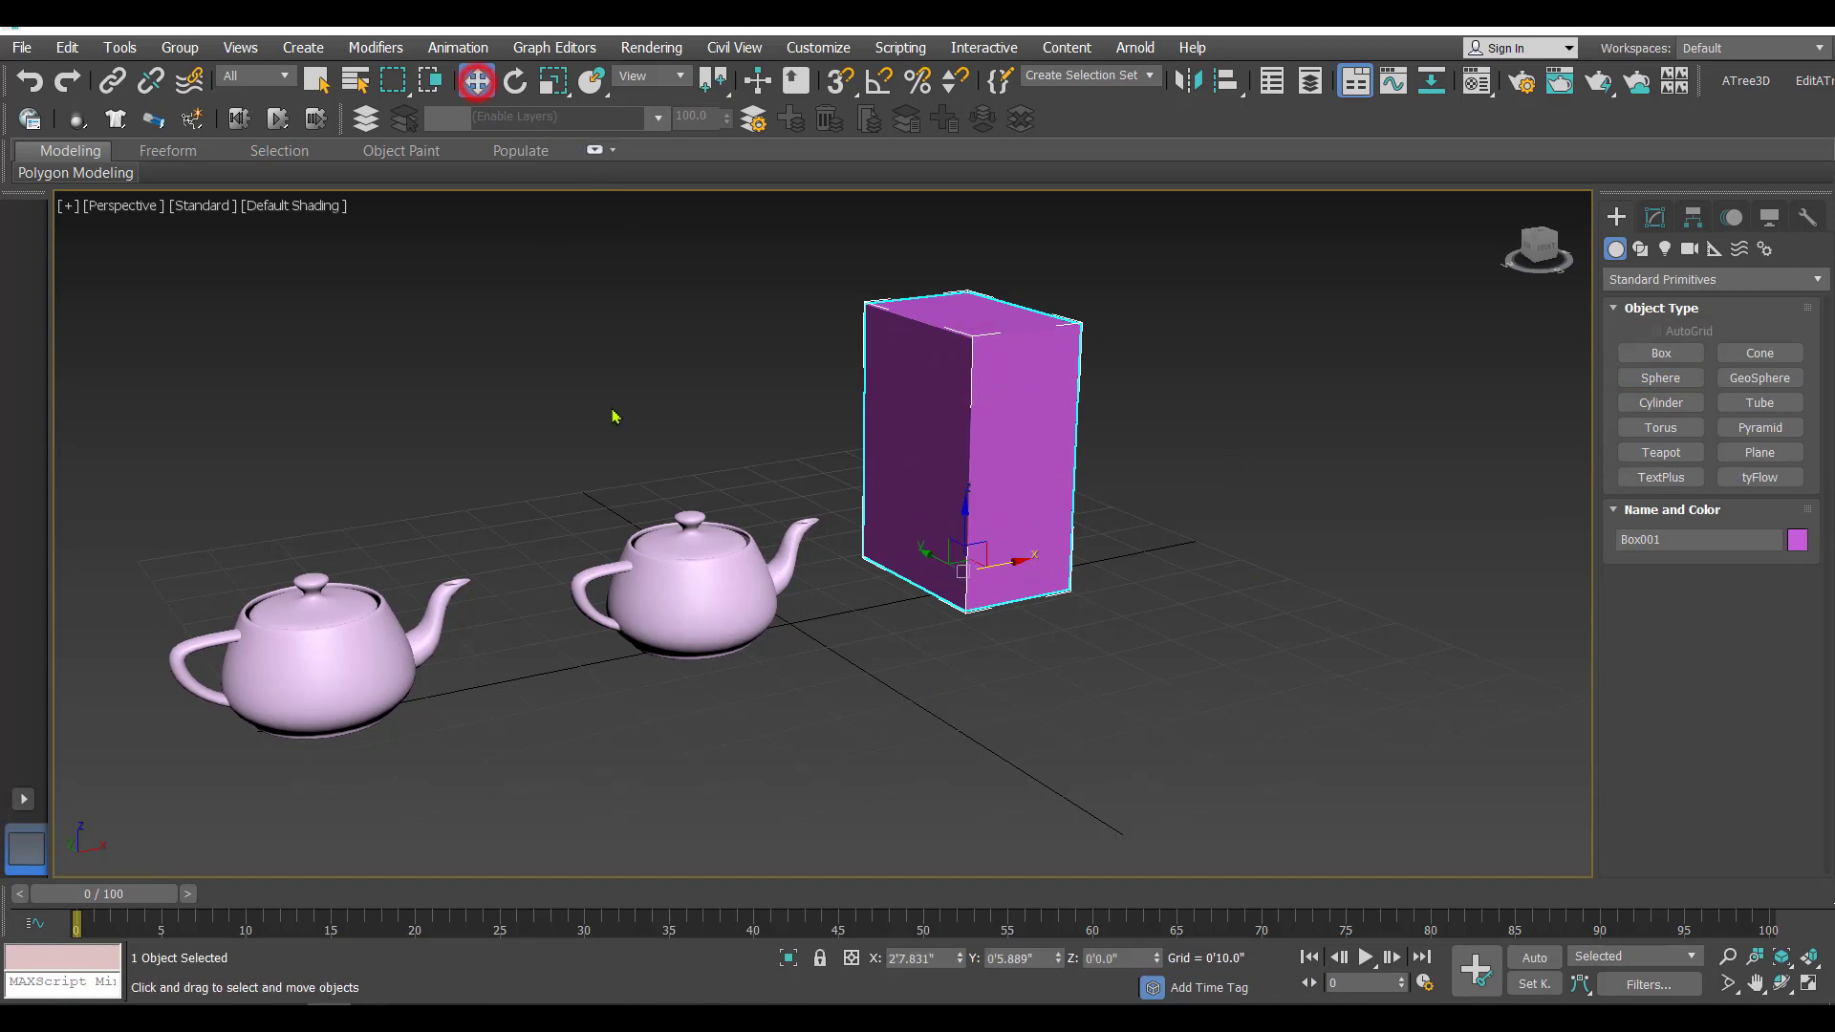
- Add a cyan teapot, Teapot003 (radius 0'11.038"), to the right of the box
left_click(693, 576)
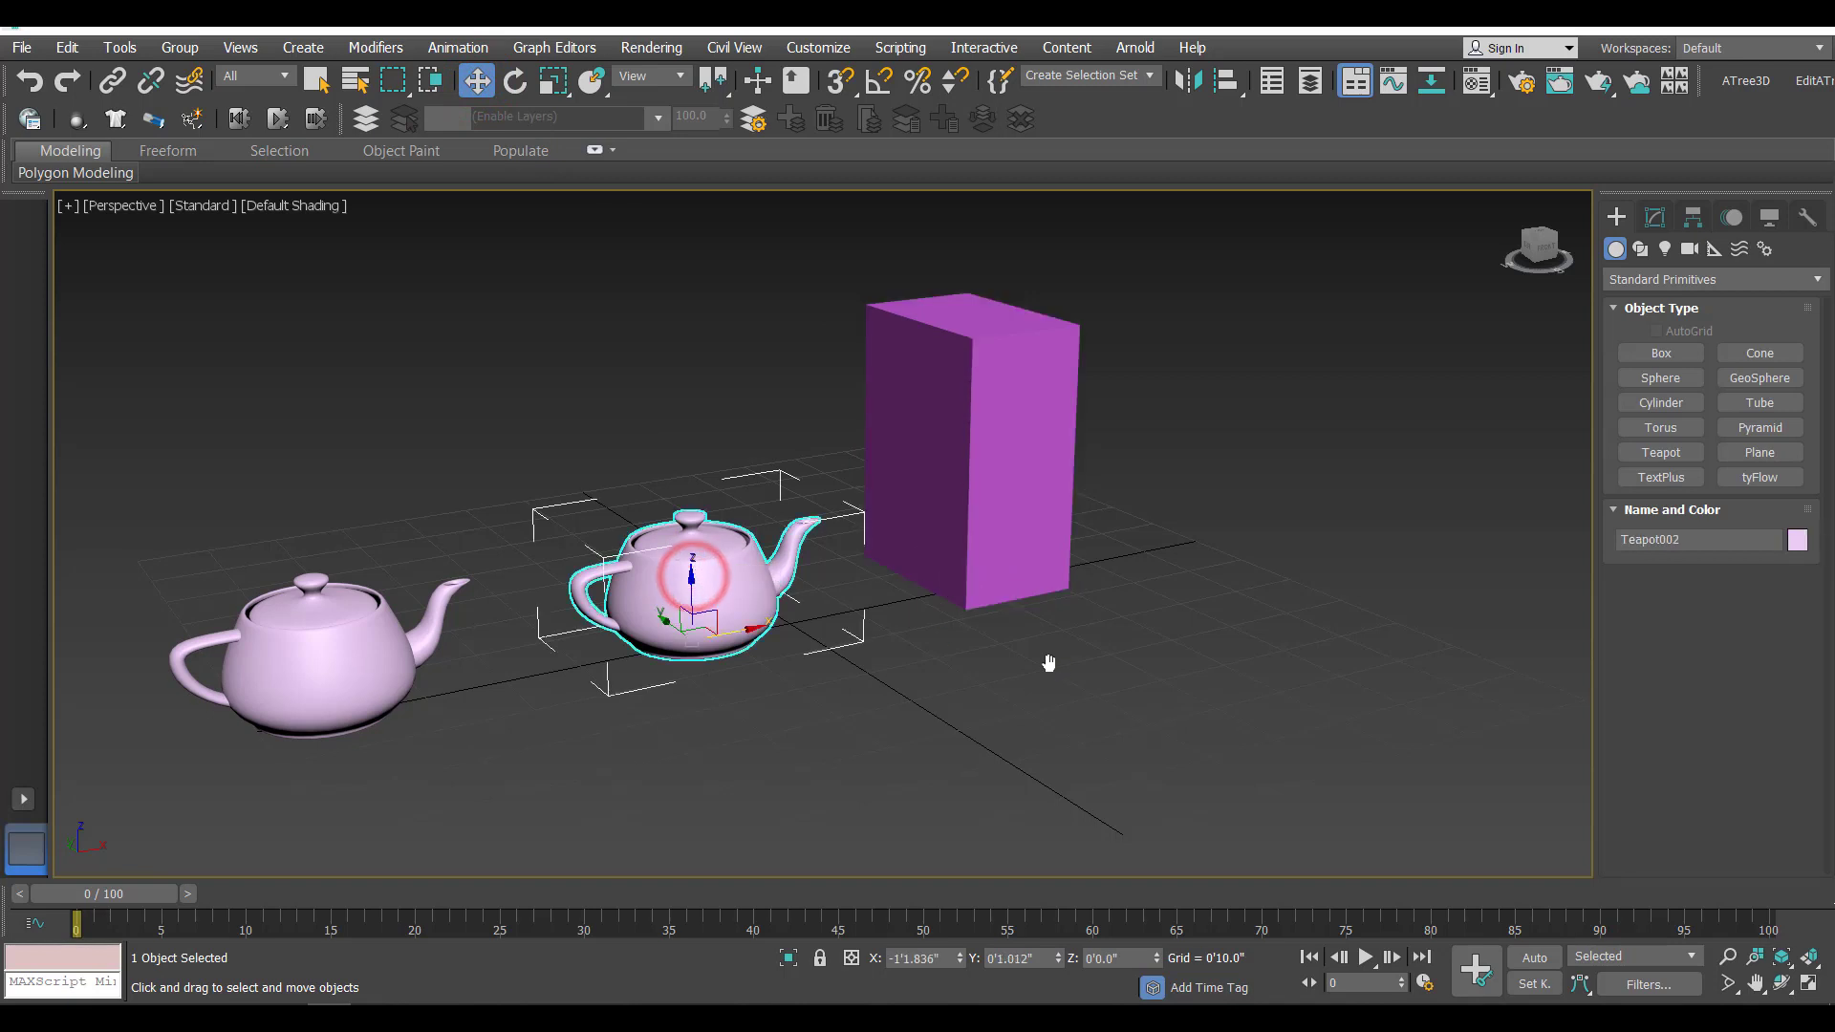
middle_click_drag(1057, 676, 951, 676)
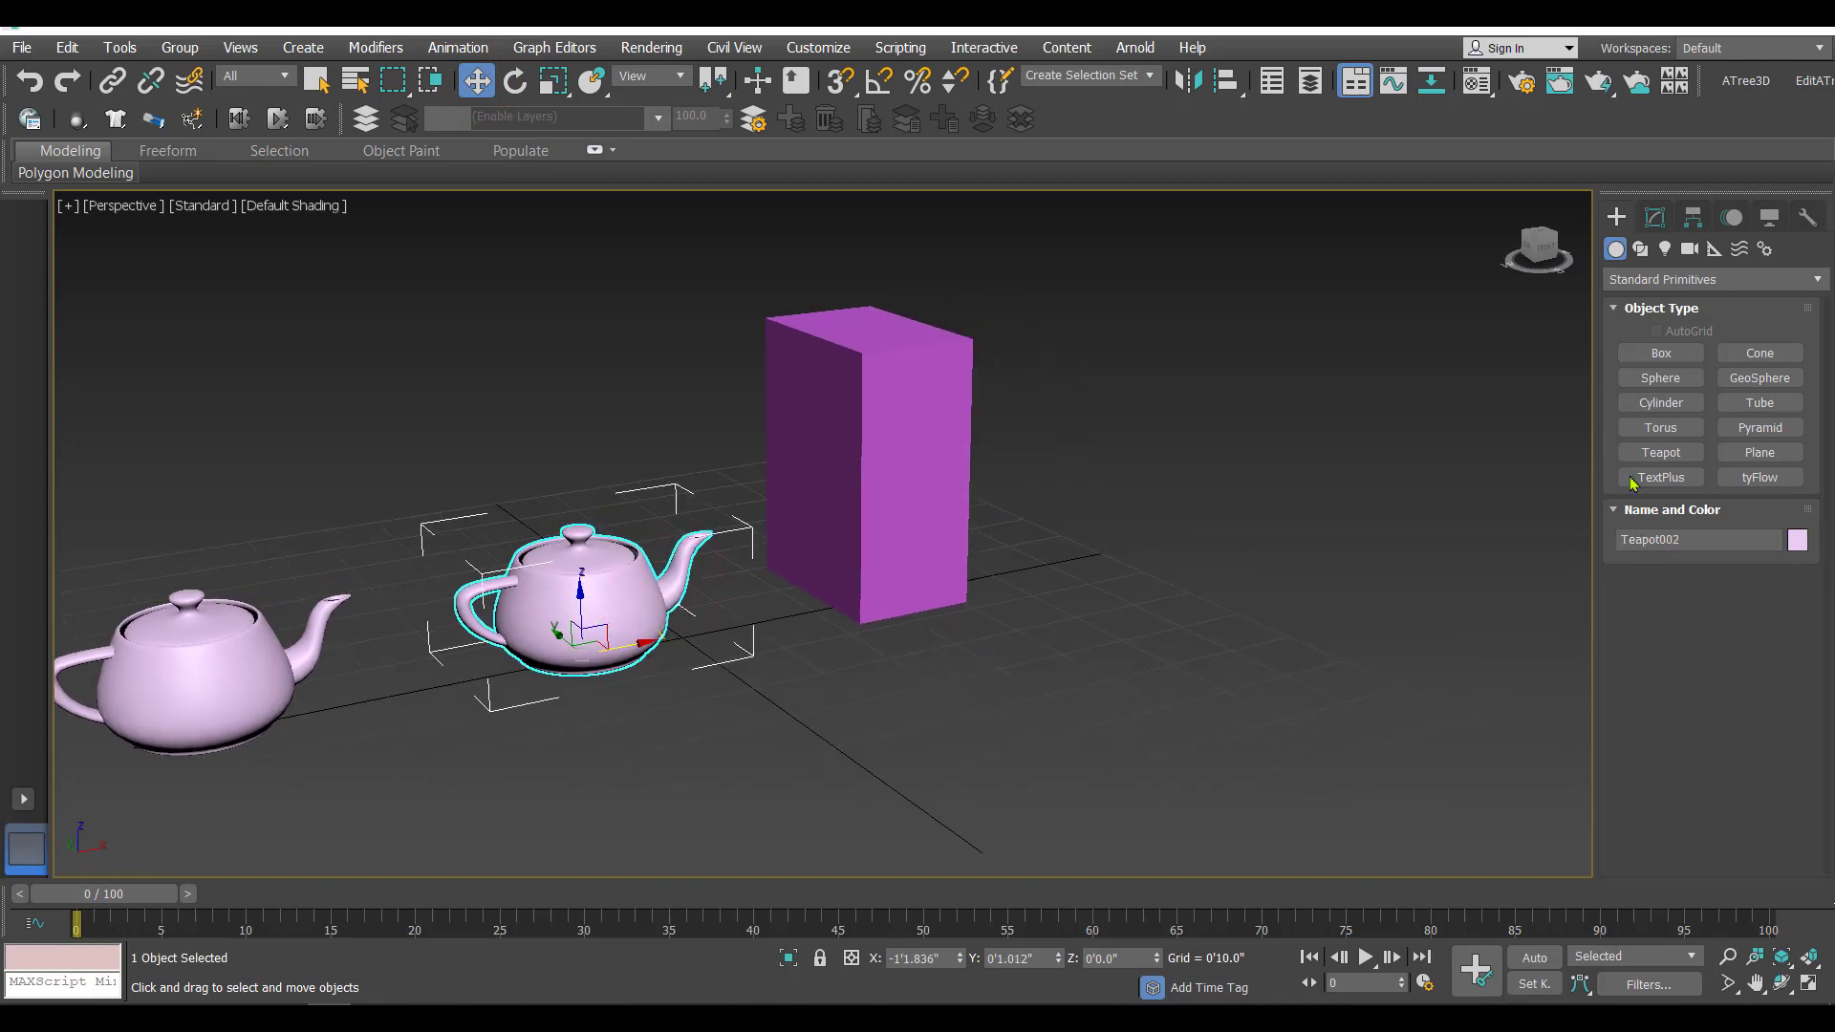
left_click(1661, 452)
left_click_drag(1099, 532, 1108, 566)
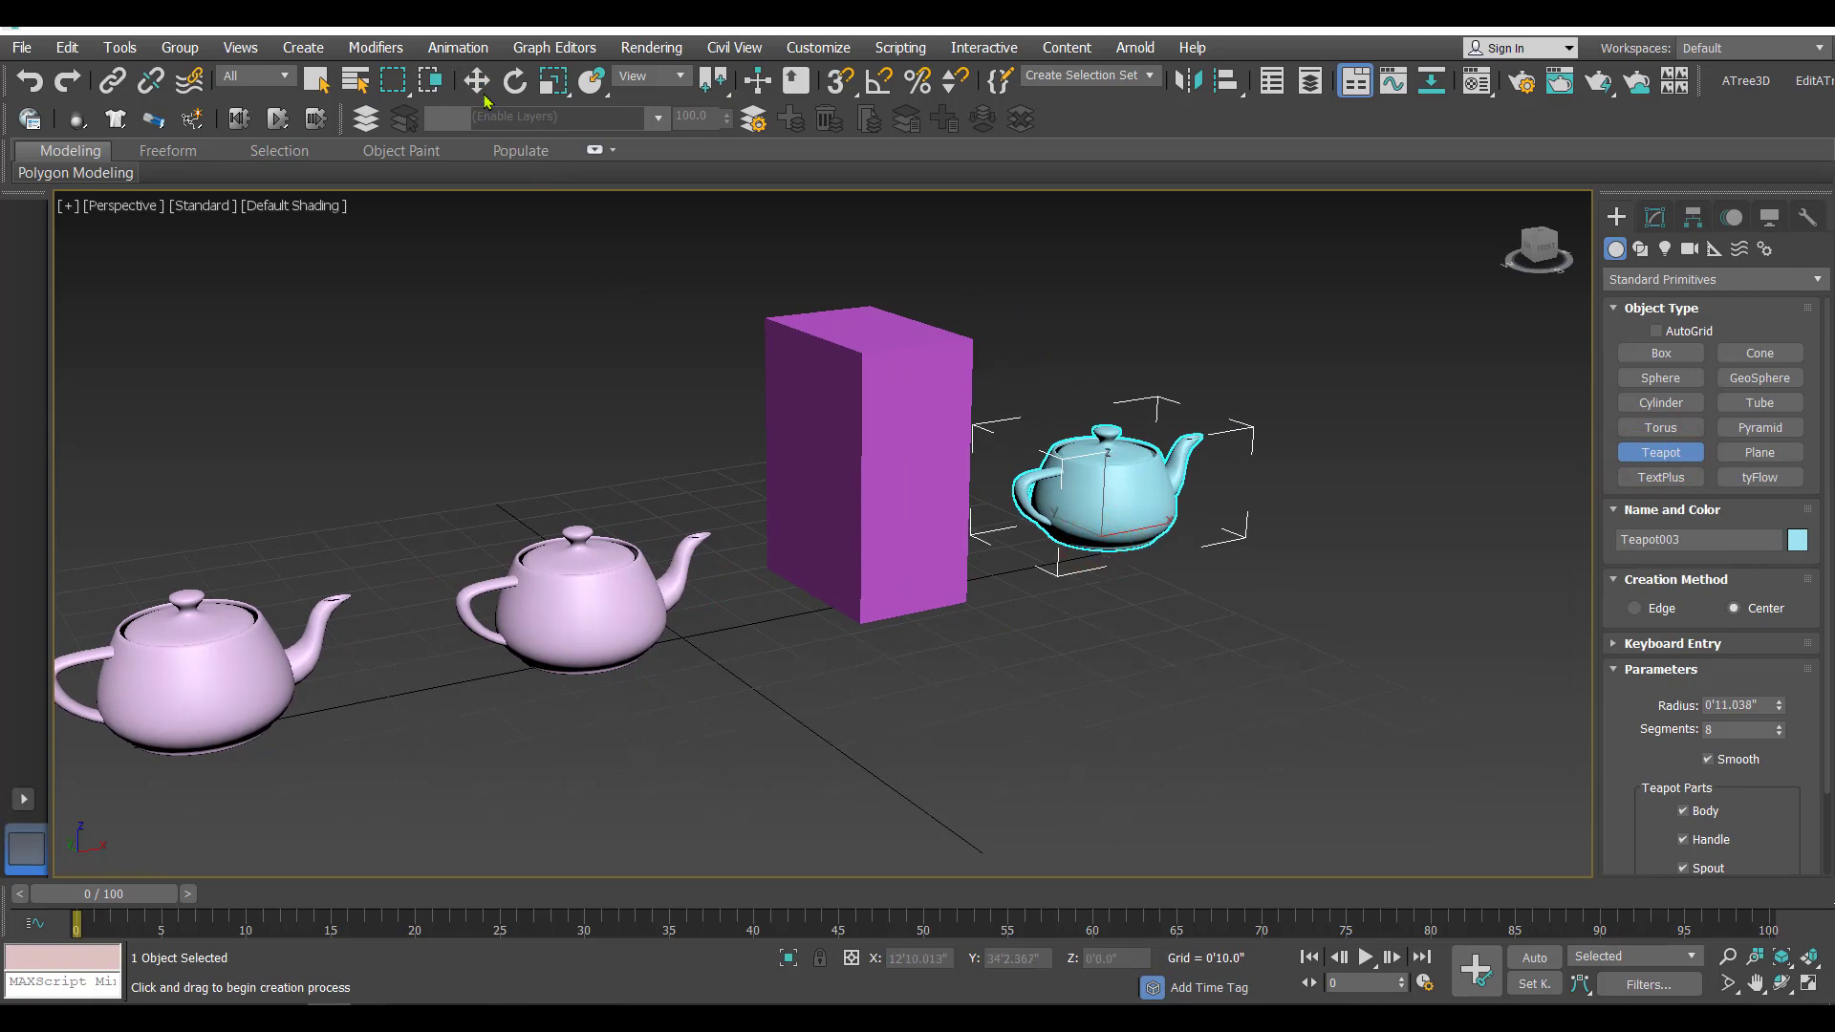
- Clone Teapot003 three times along X, forming a row of four cyan teapots ending with Teapot006
left_click(476, 80)
middle_click_drag(1221, 640, 1080, 708)
scroll(1168, 649, "down", 3)
left_click(1147, 737)
scroll(1154, 737, "down", 2)
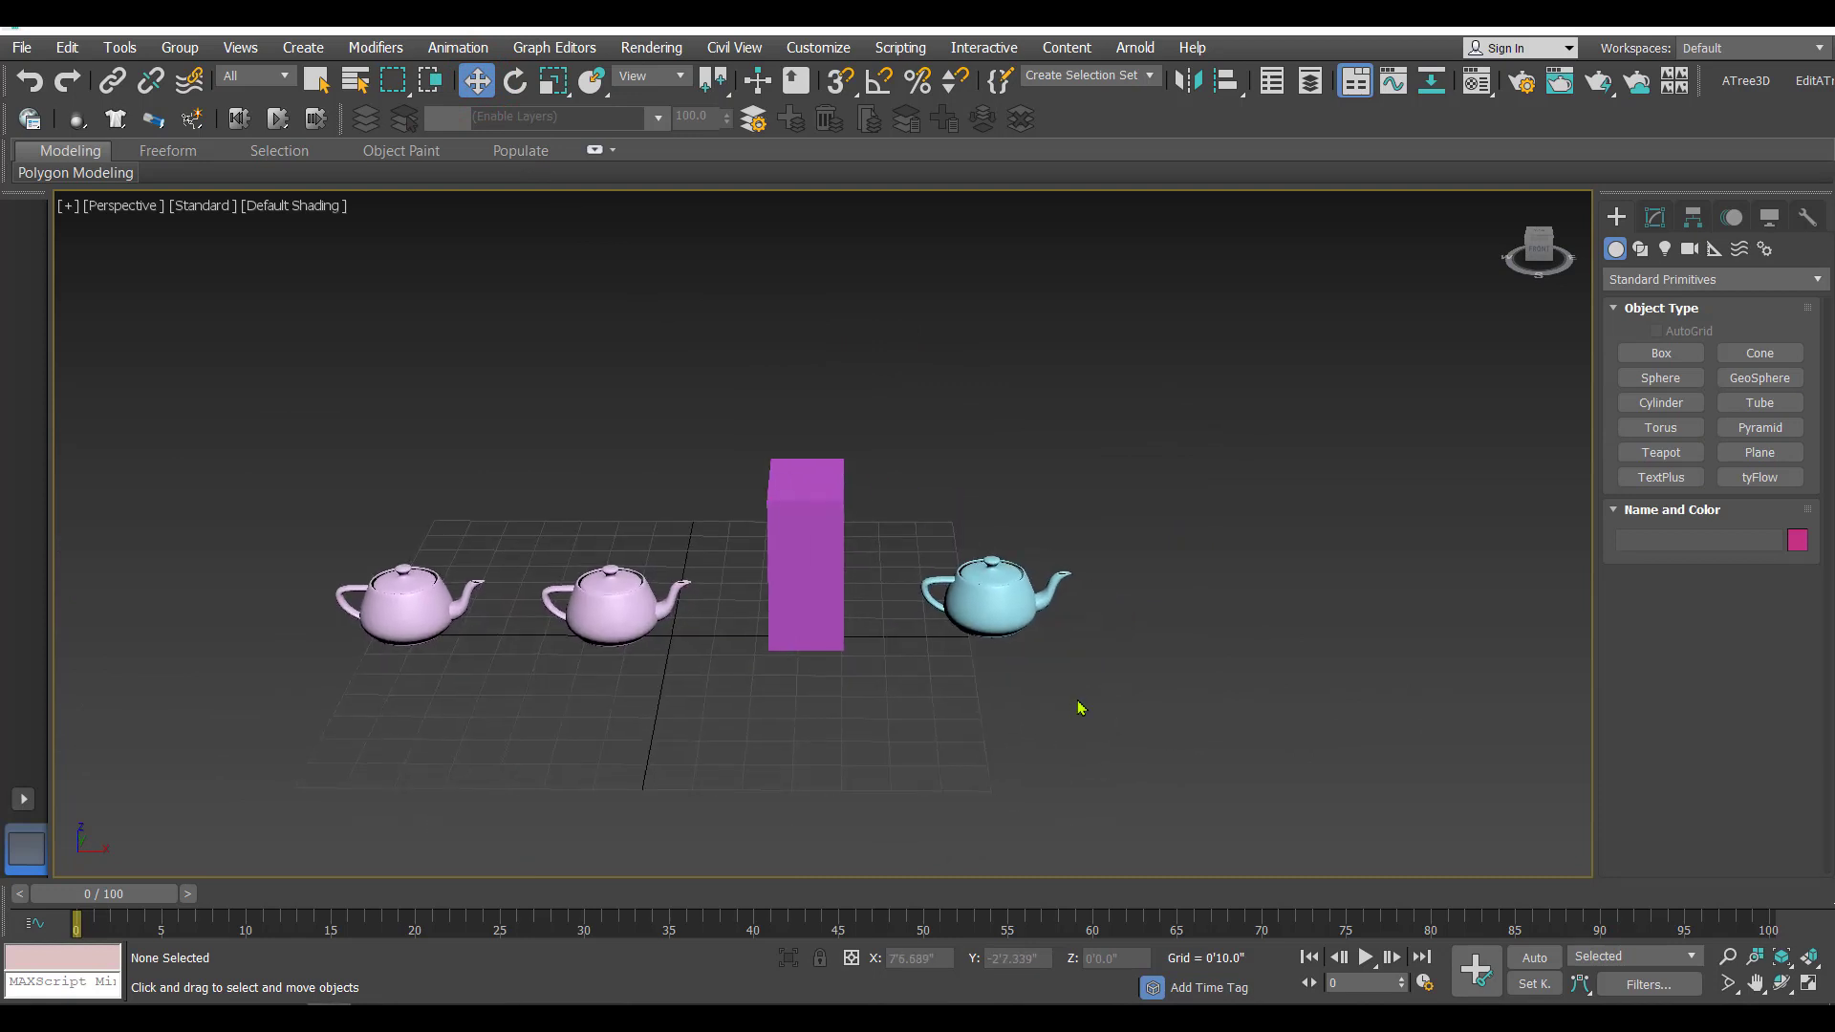
left_click(1006, 626)
left_click(1092, 631)
left_click(984, 593)
left_click_drag(1070, 624, 1261, 627, "shift")
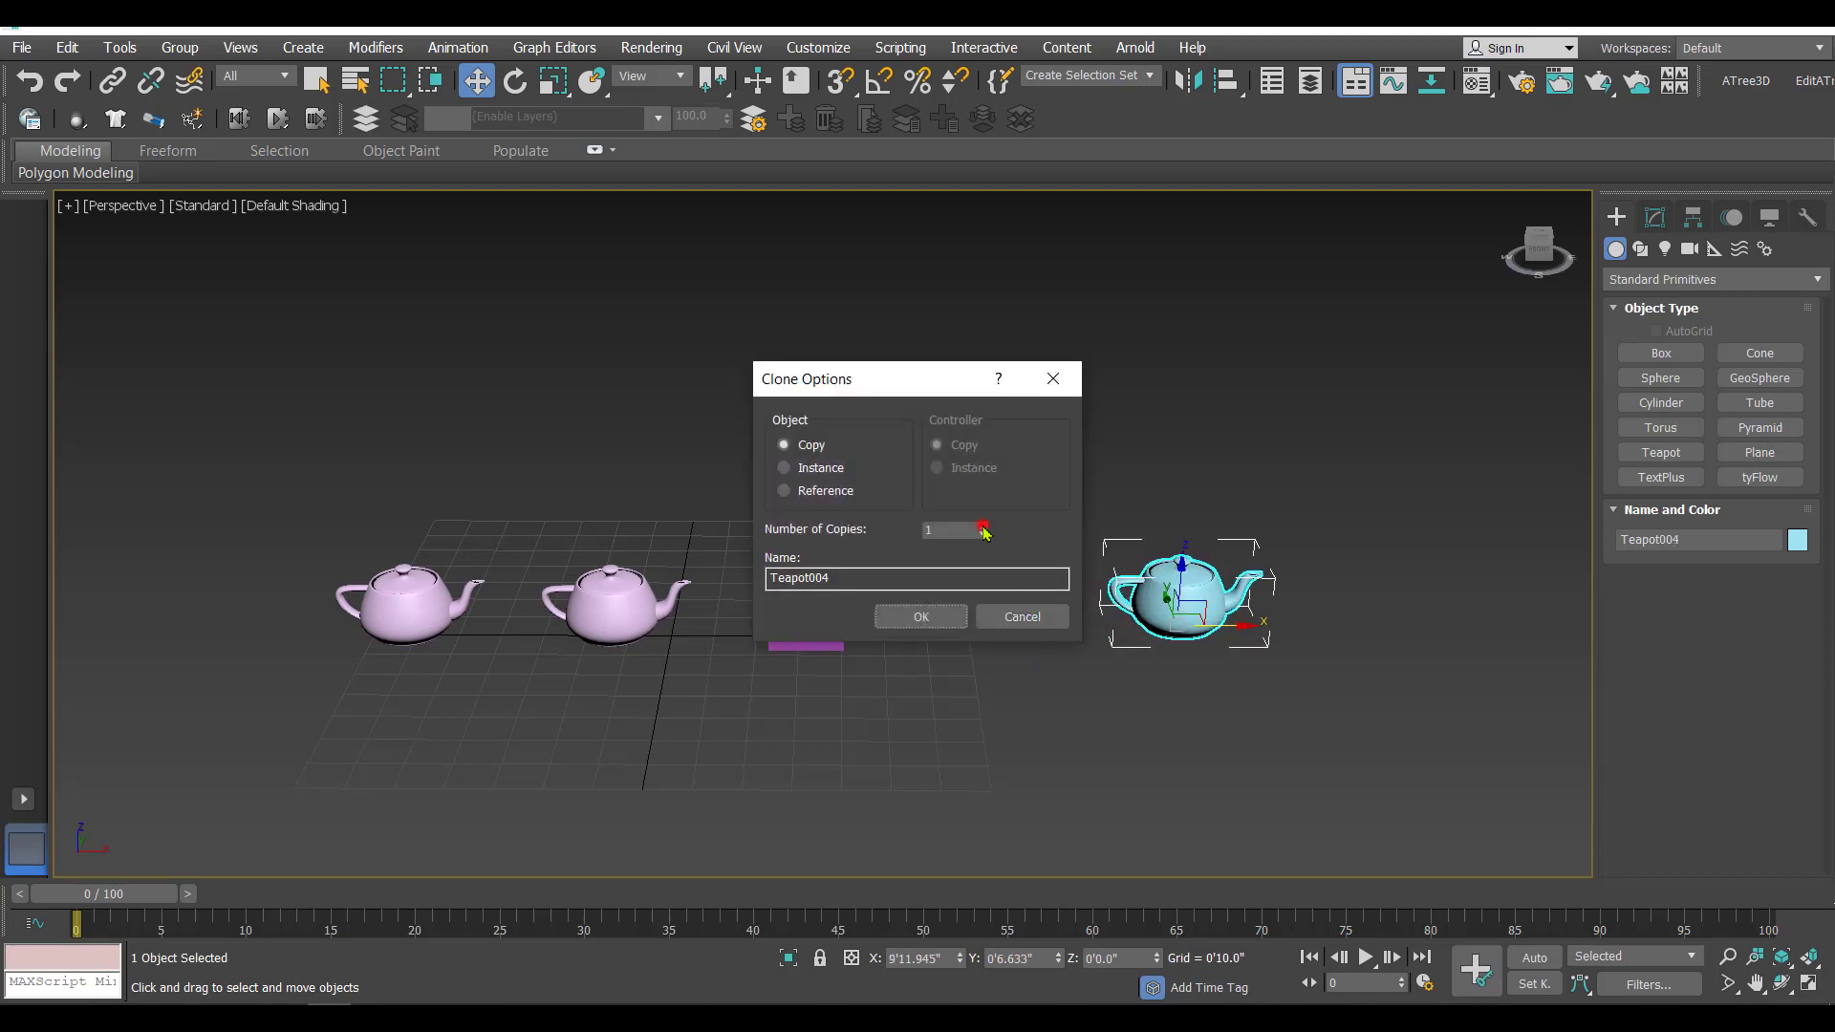
left_click(921, 617)
middle_click_drag(1041, 697, 862, 712)
left_click(910, 712)
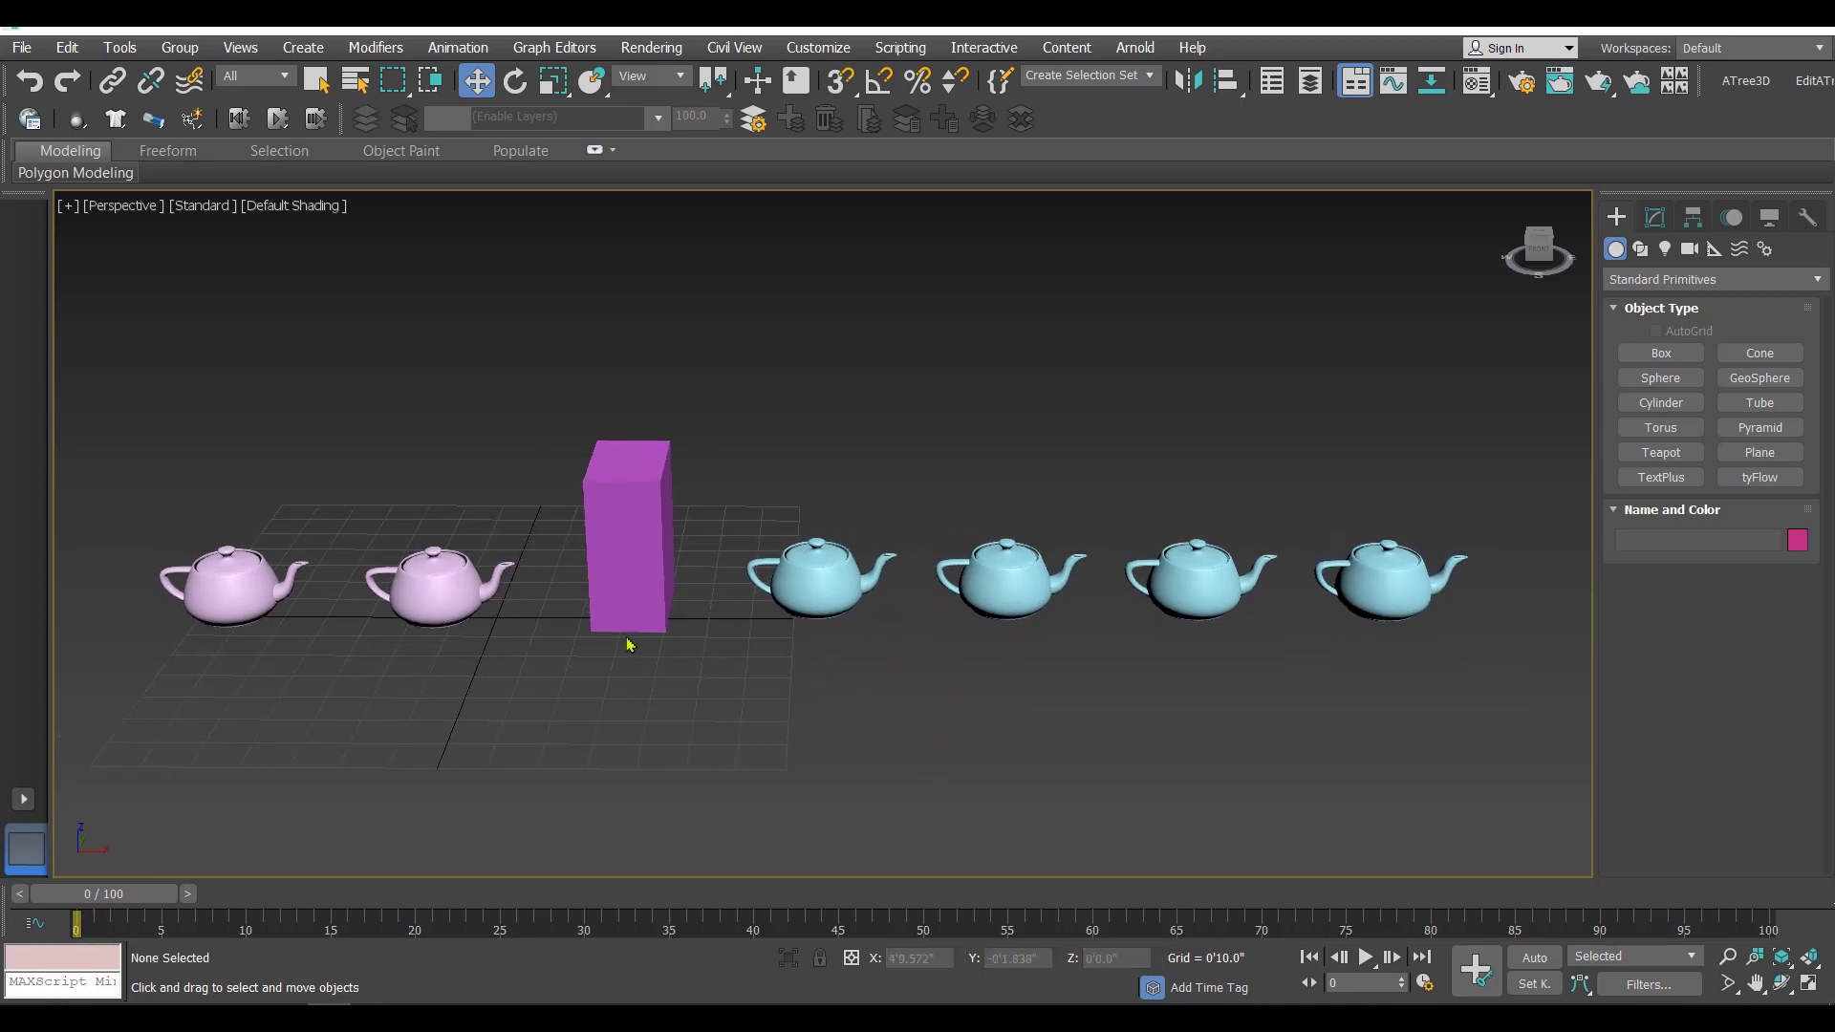
- Rename the second pink teapot, Teapot002, to 'target 1'
left_click(440, 598)
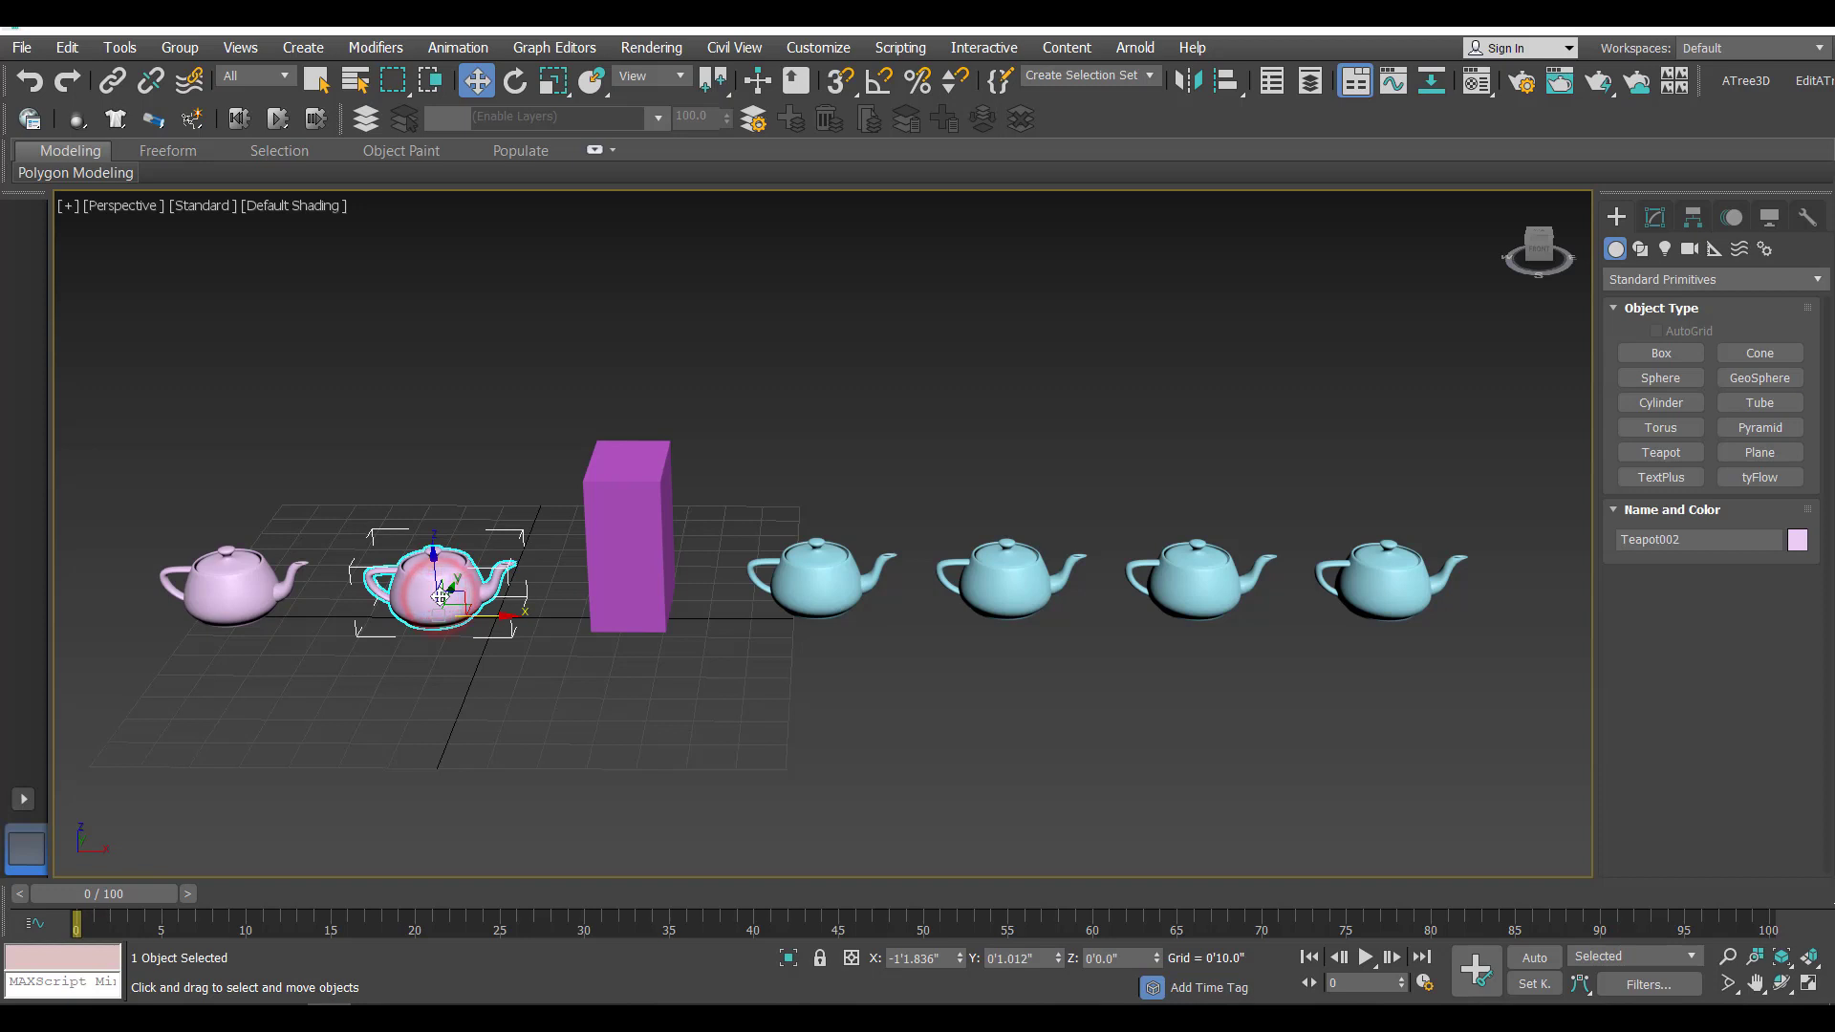
left_click(1655, 217)
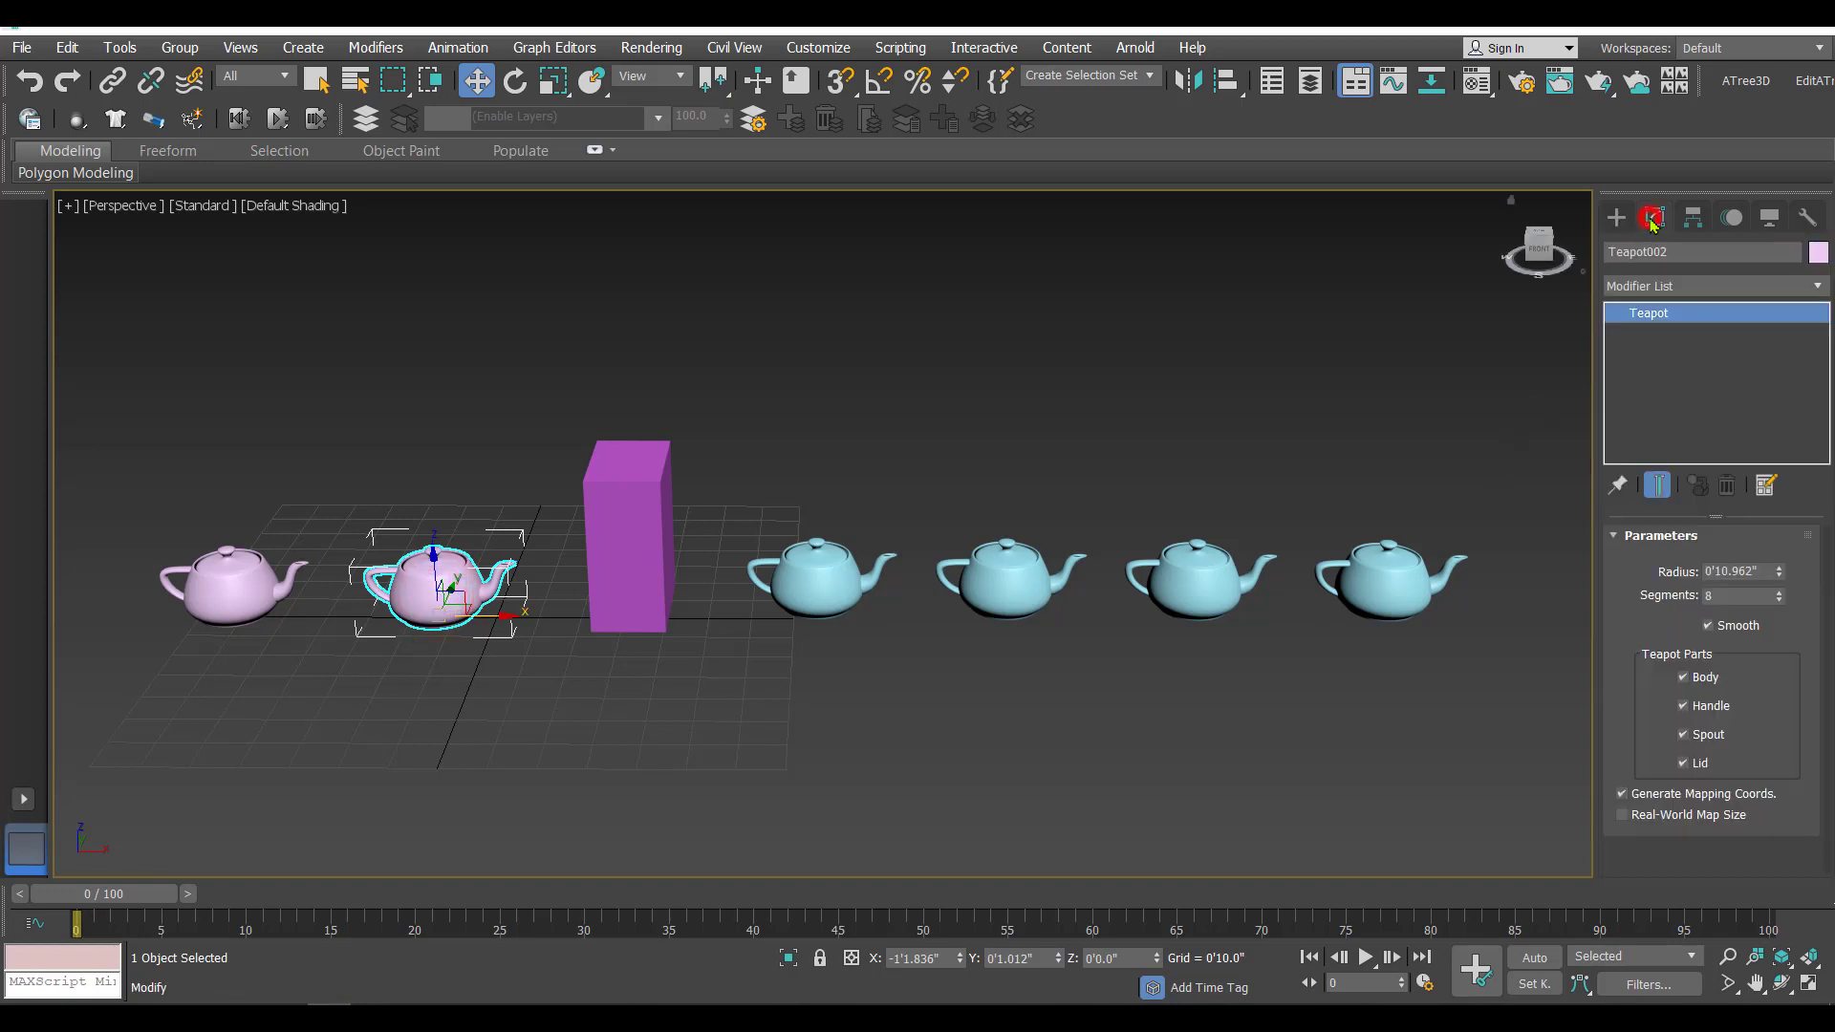
left_click(1689, 253)
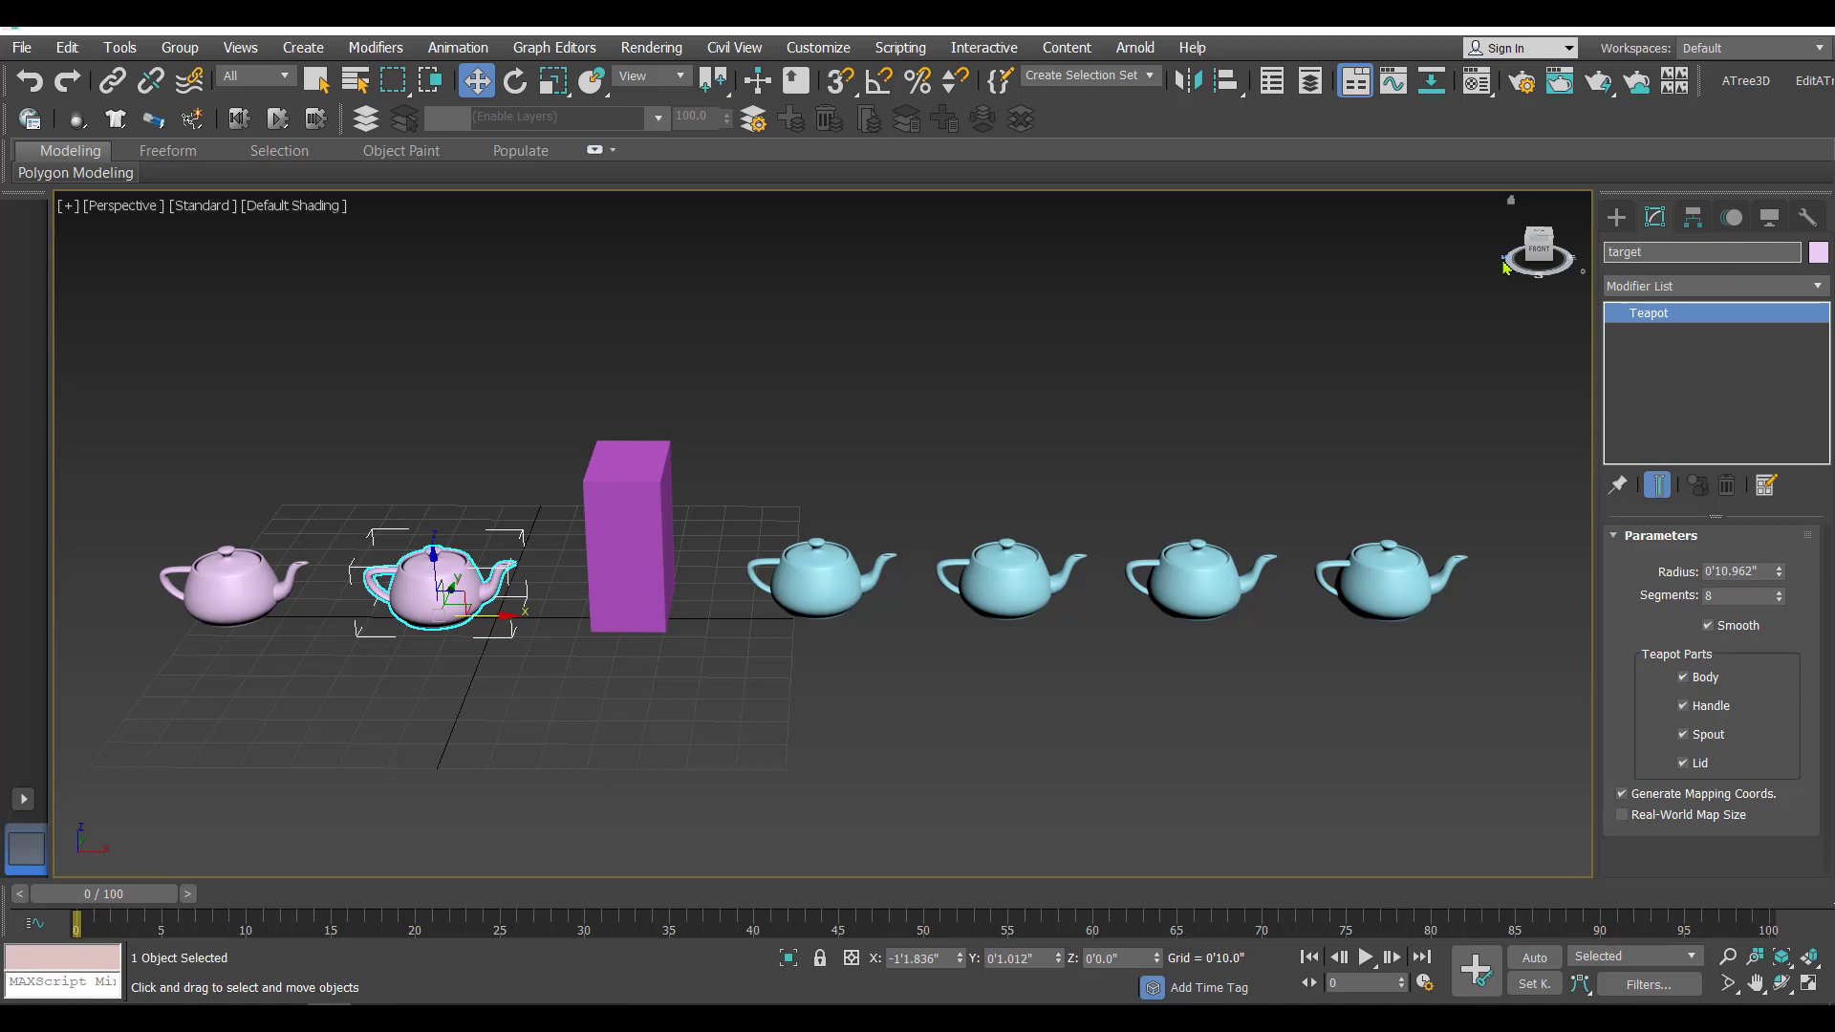
key("Return")
- Convert target 1 to an Editable Poly
left_click(644, 727)
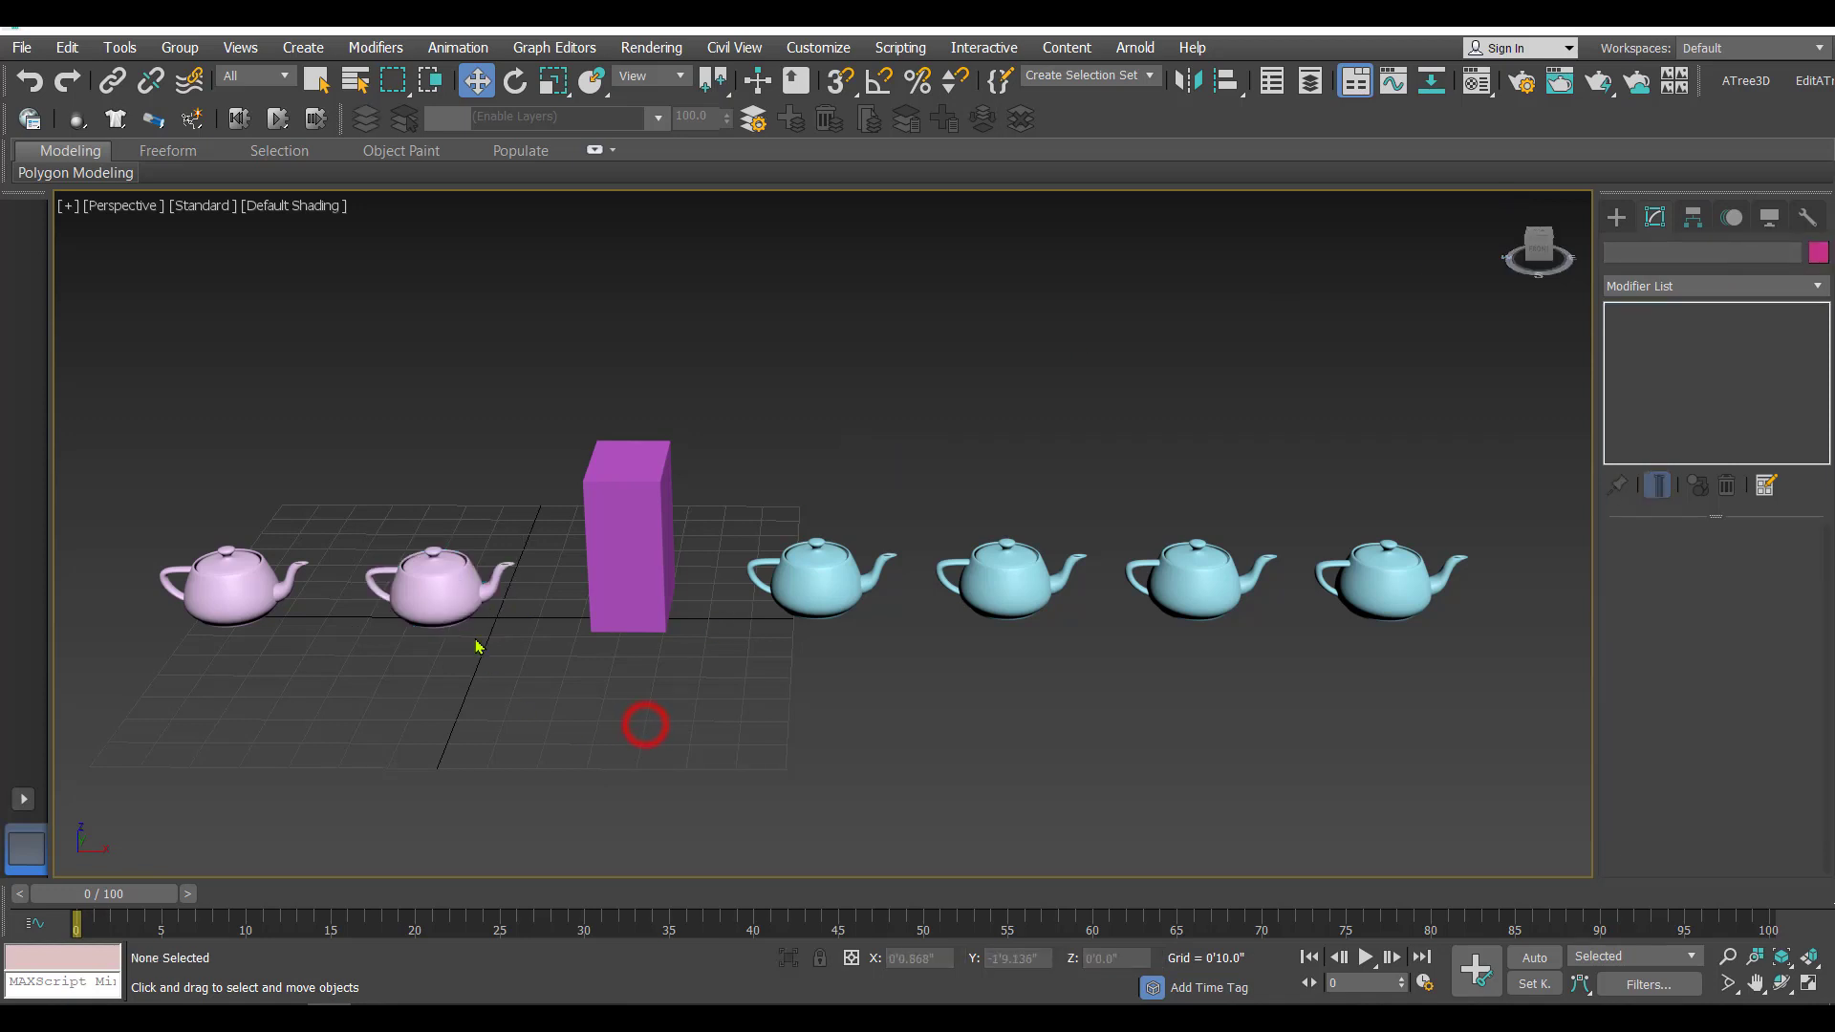
left_click(435, 586)
right_click(430, 586)
mouse_move(516, 841)
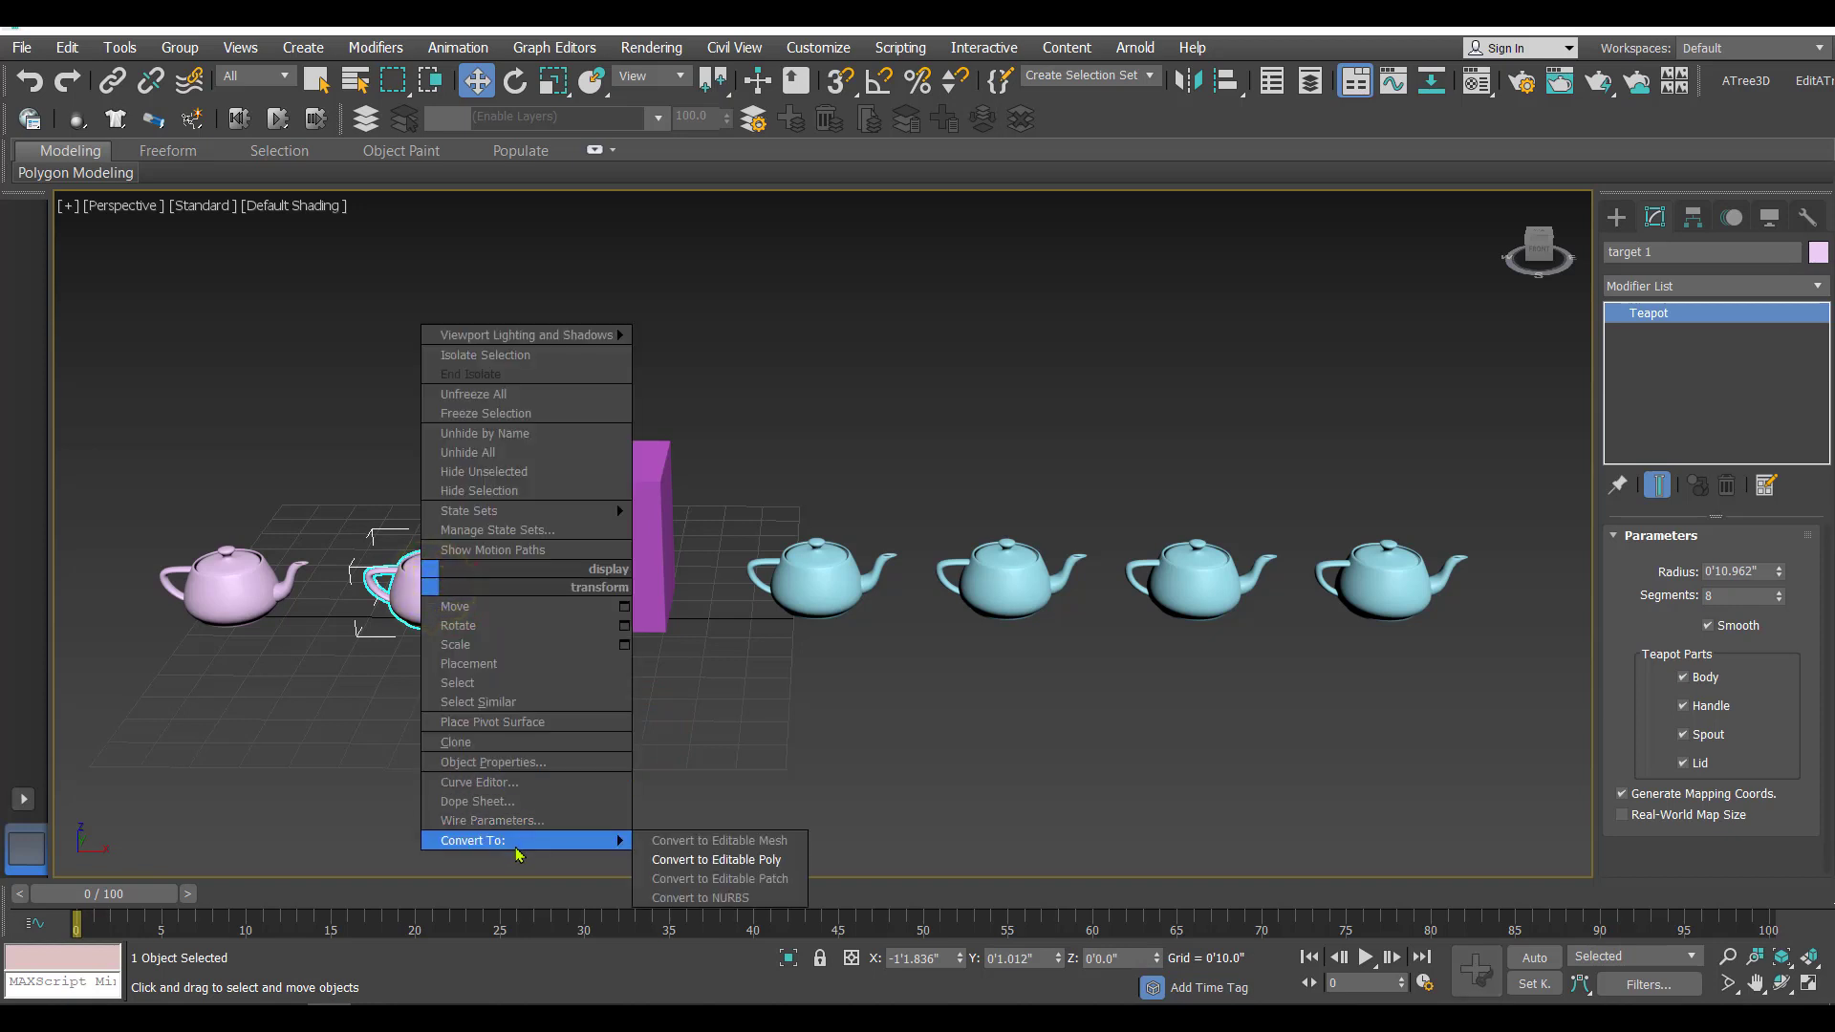
left_click(750, 858)
- Raise target 1's lid vertices in the Front view to make it taller
left_click(1644, 564)
key("alt+w")
middle_click_drag(976, 415, 1389, 352)
key("z")
left_click_drag(992, 267, 1308, 396)
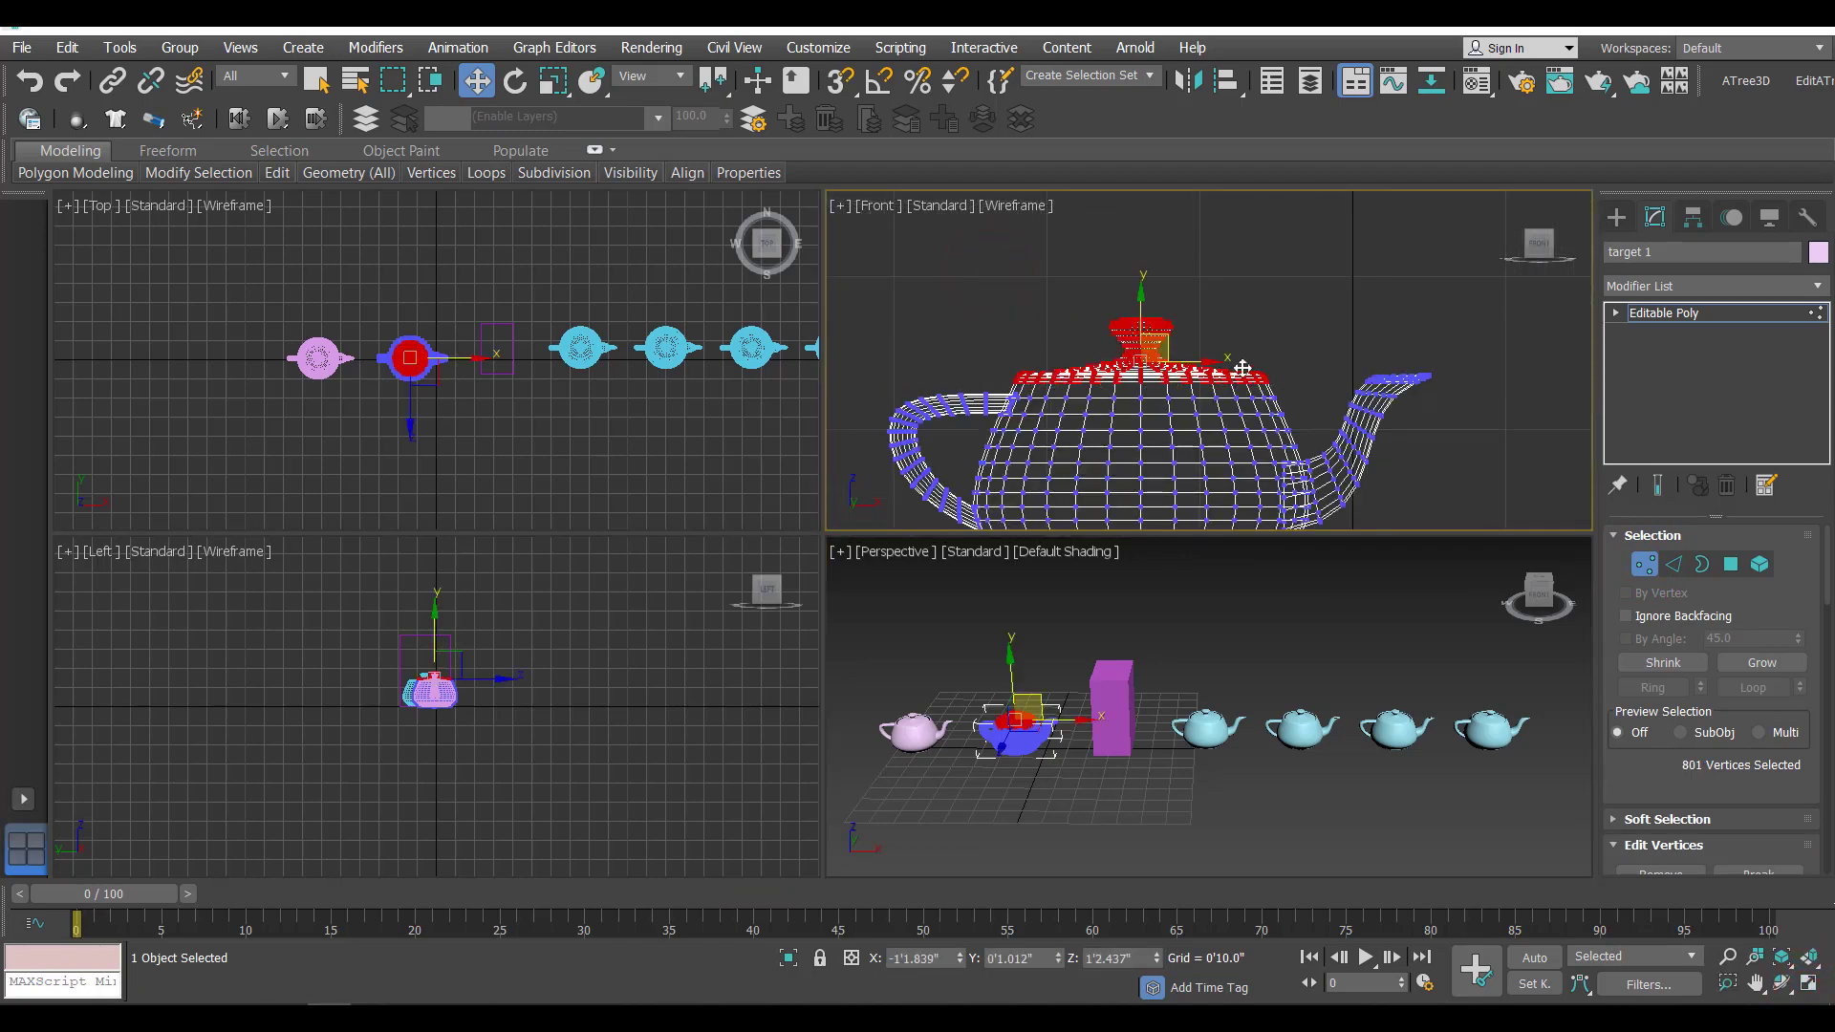
left_click_drag(1155, 321, 1151, 168)
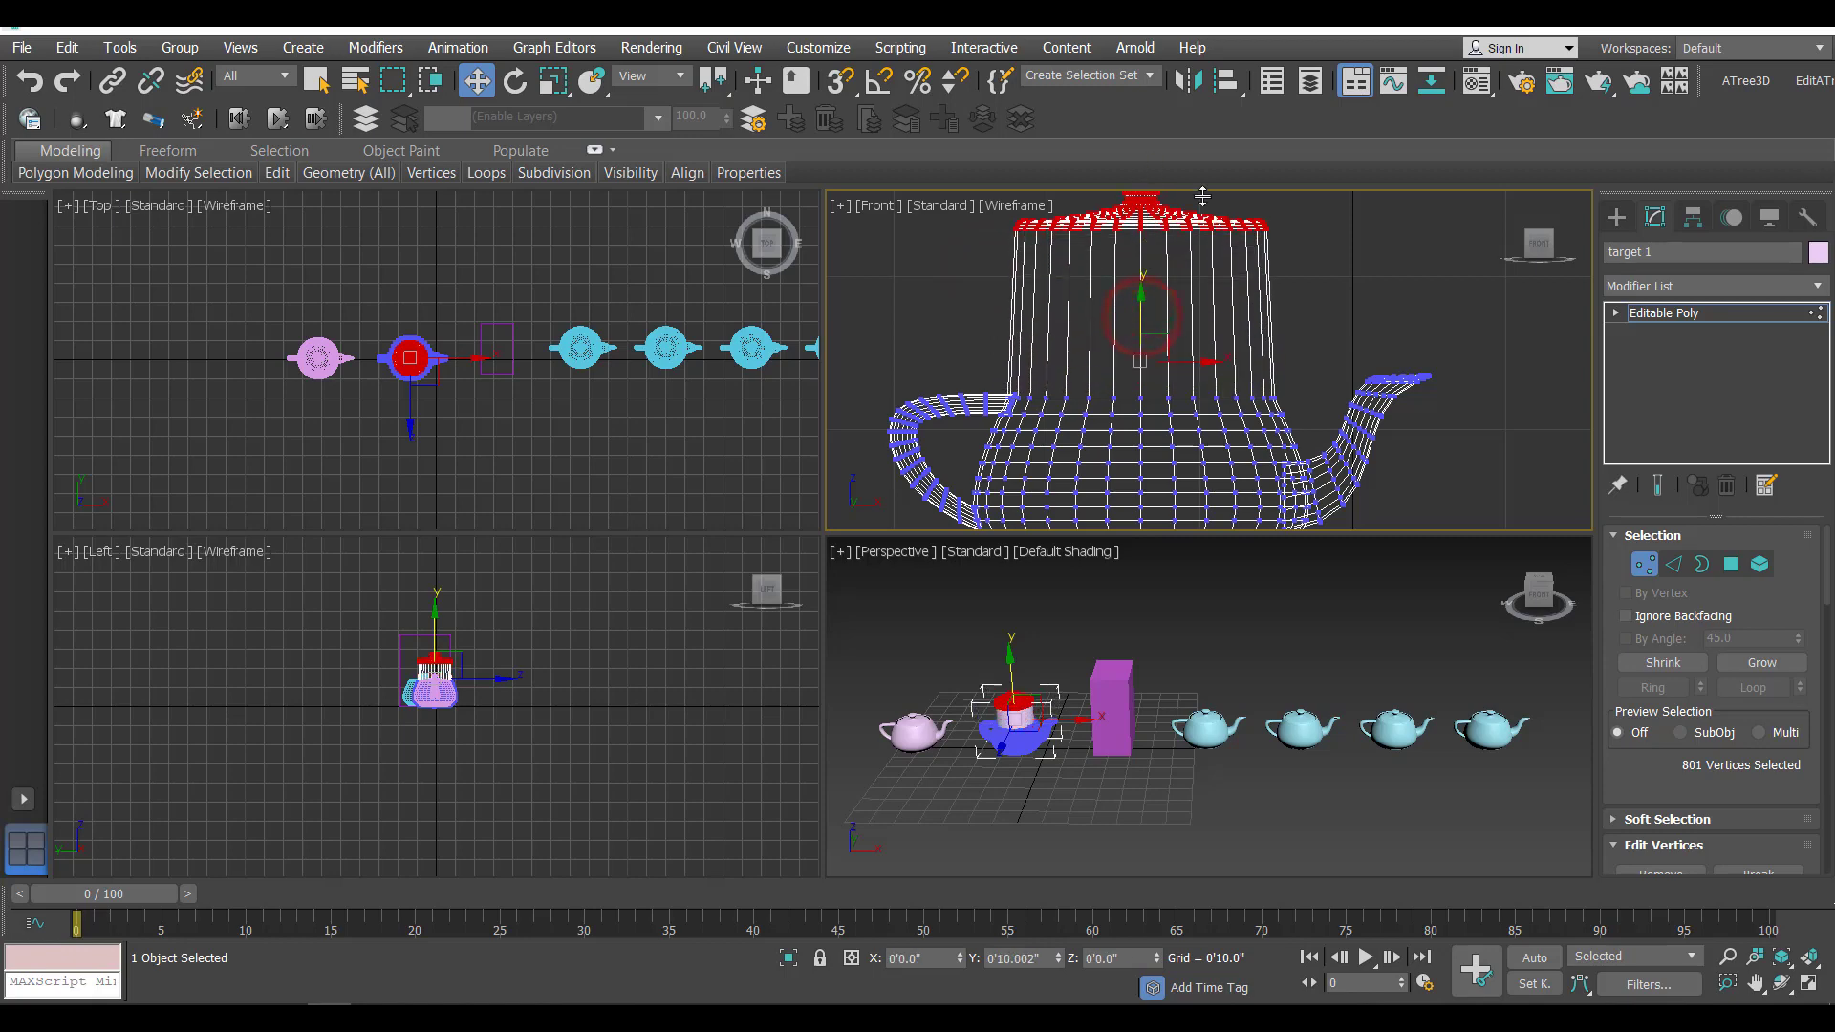
left_click(1617, 216)
left_click(1214, 818)
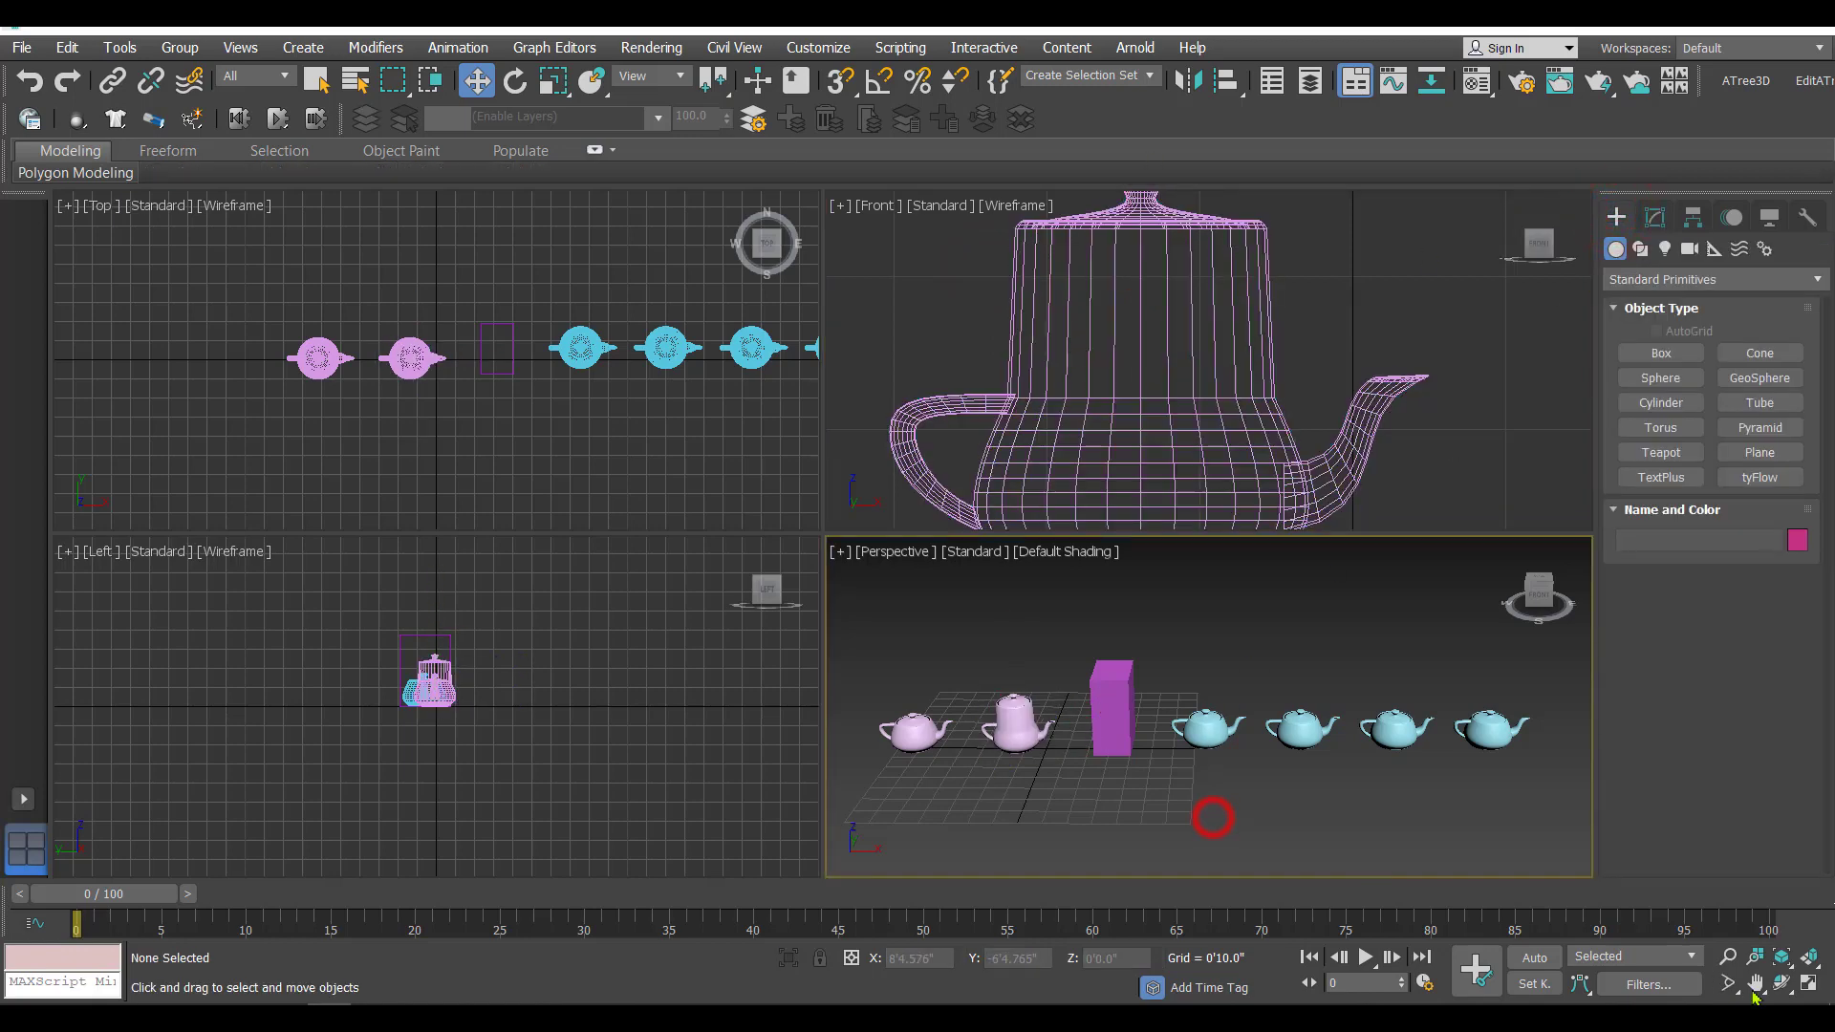
left_click(1816, 991)
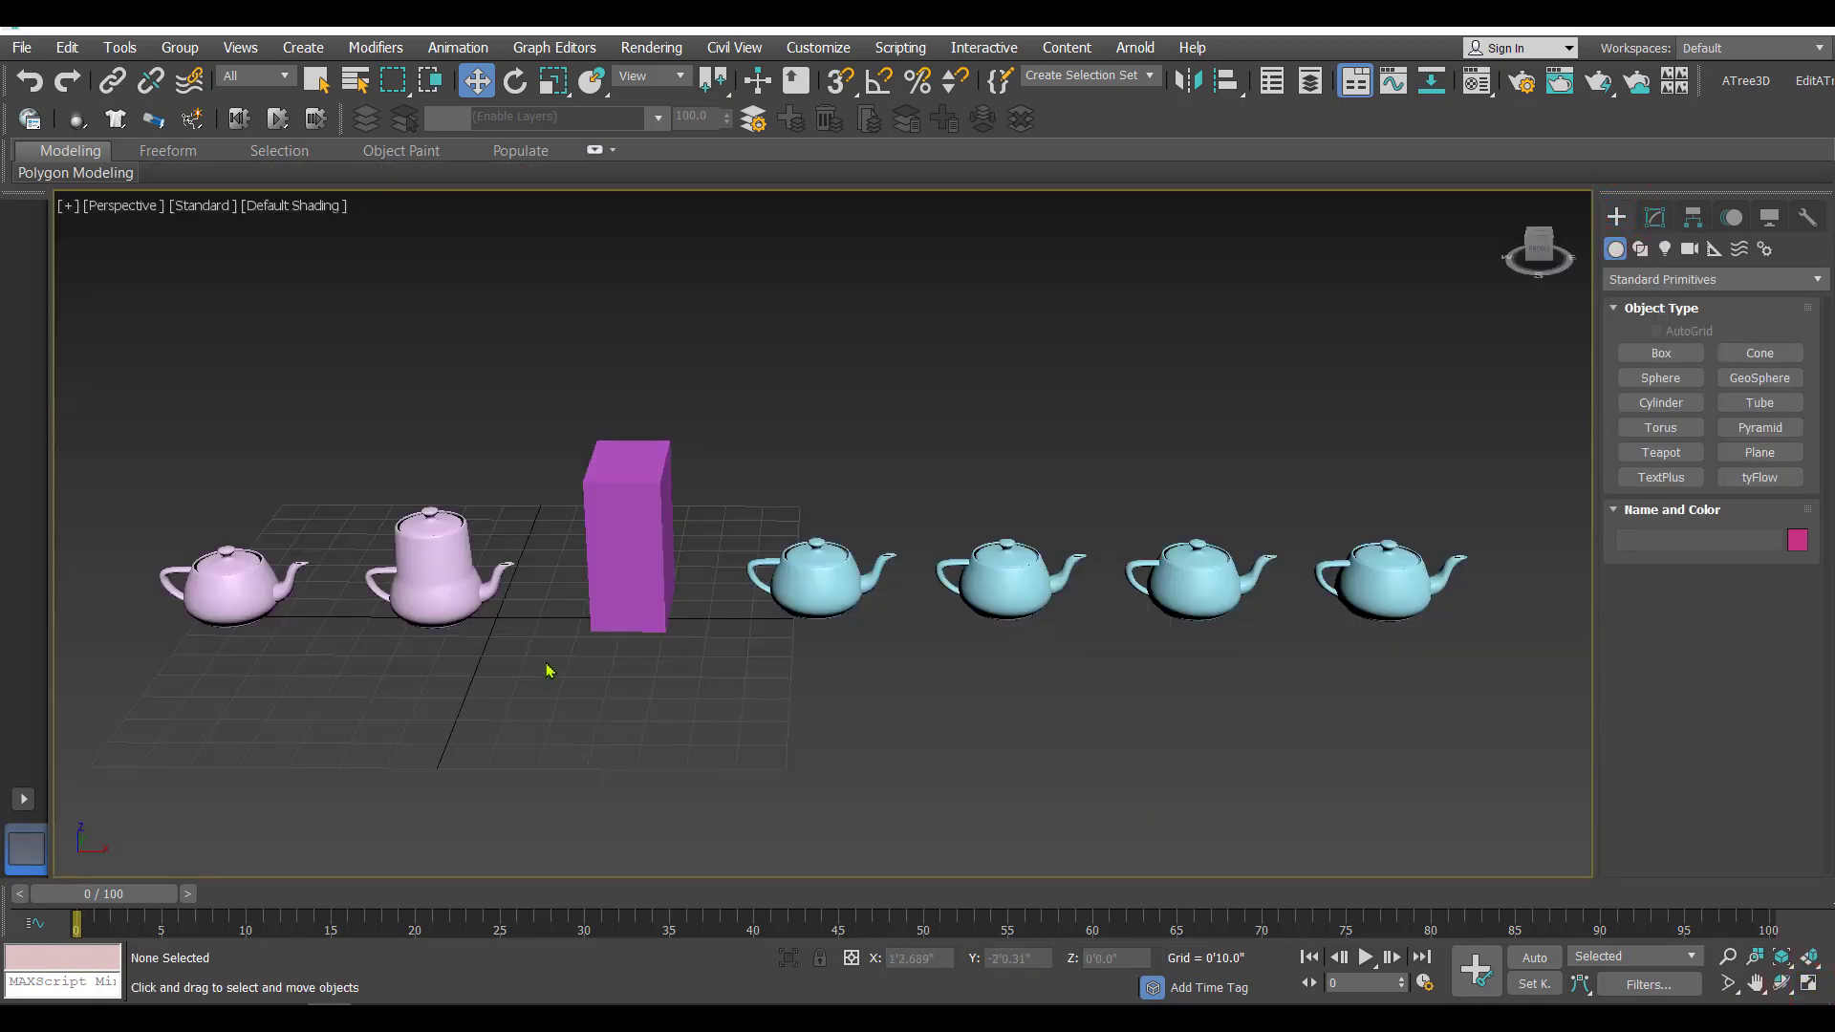
- Add a Stretch modifier (Stretch 3.5, Amplify -5.2) to the first cyan teapot
left_click(814, 574)
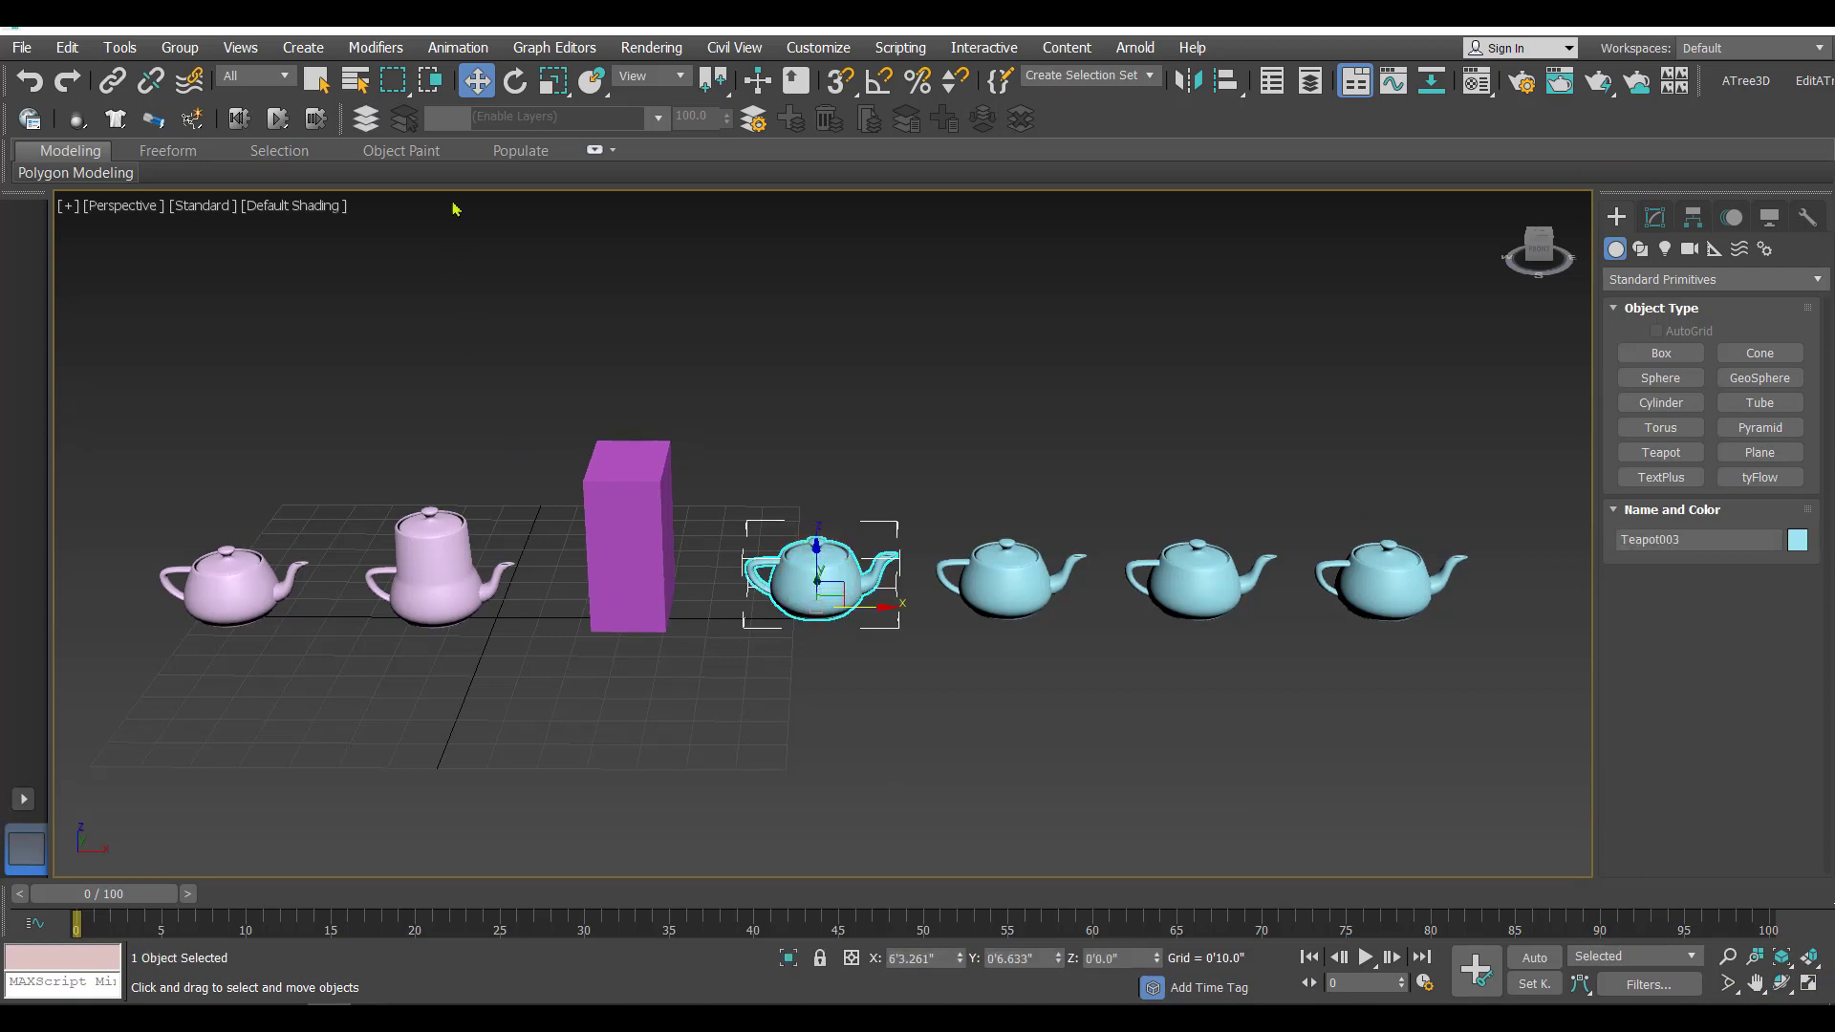
left_click(375, 48)
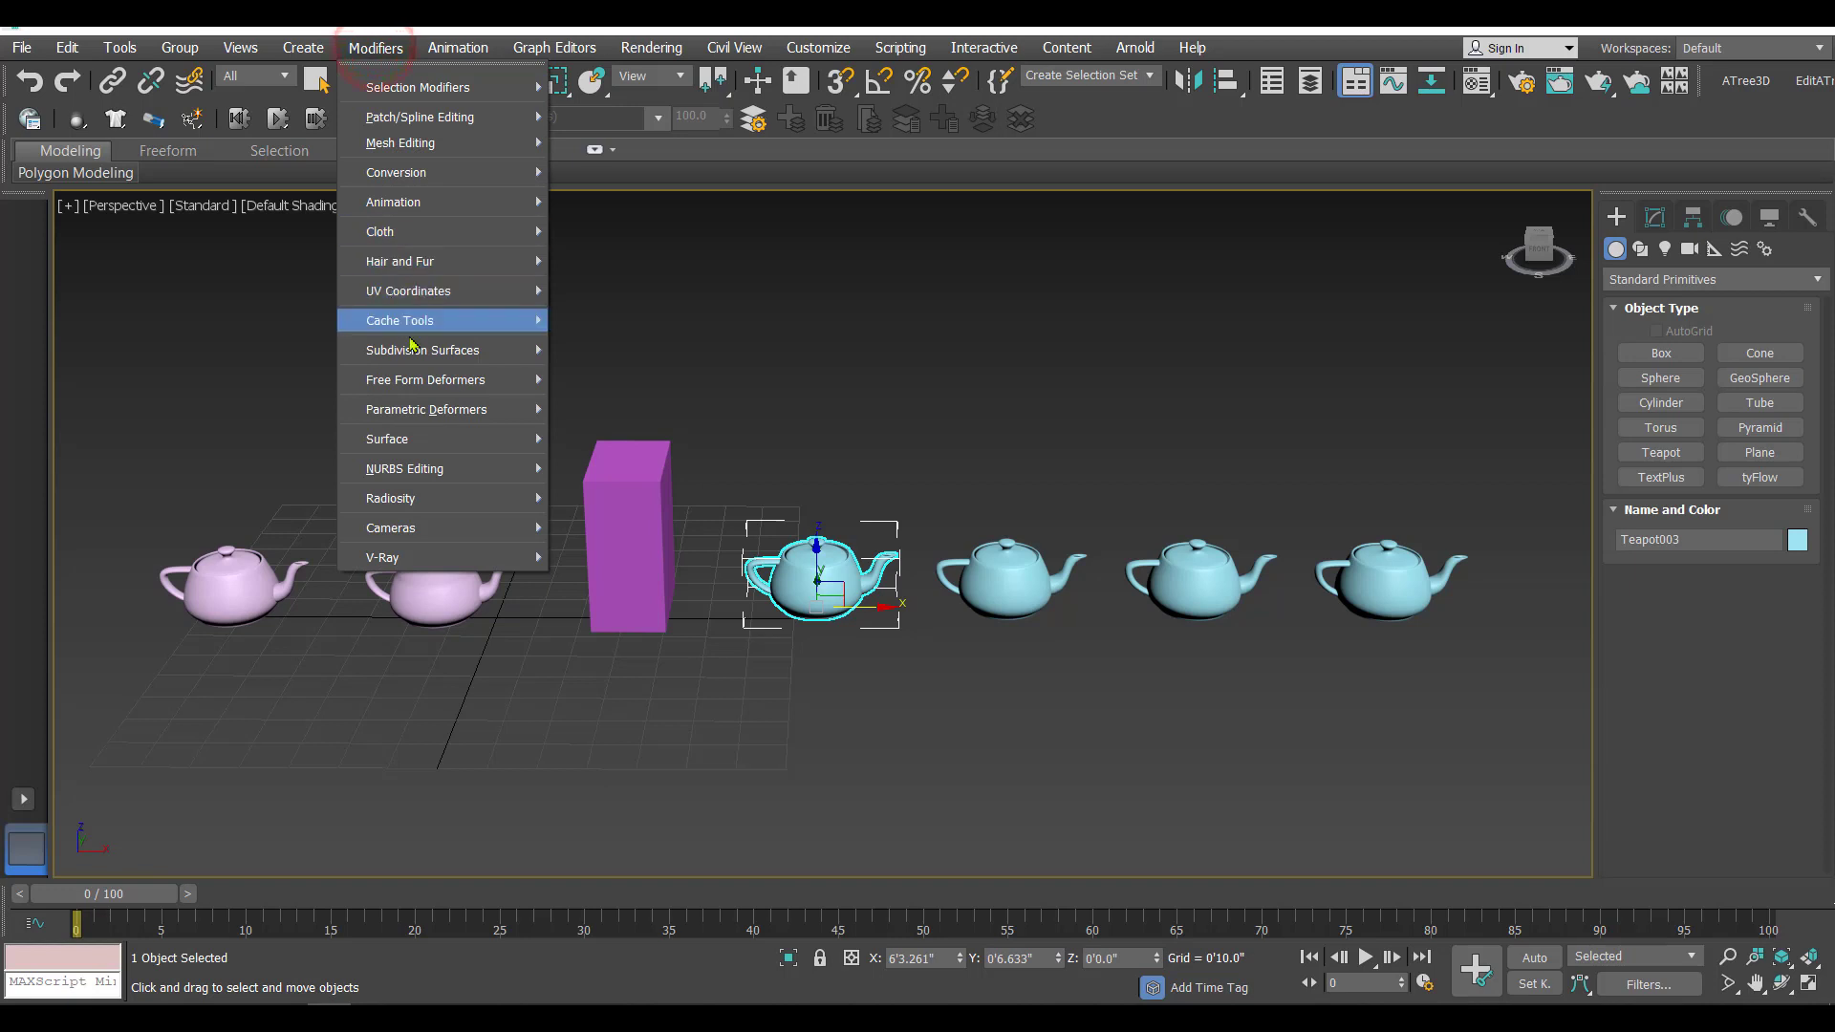
mouse_move(443, 423)
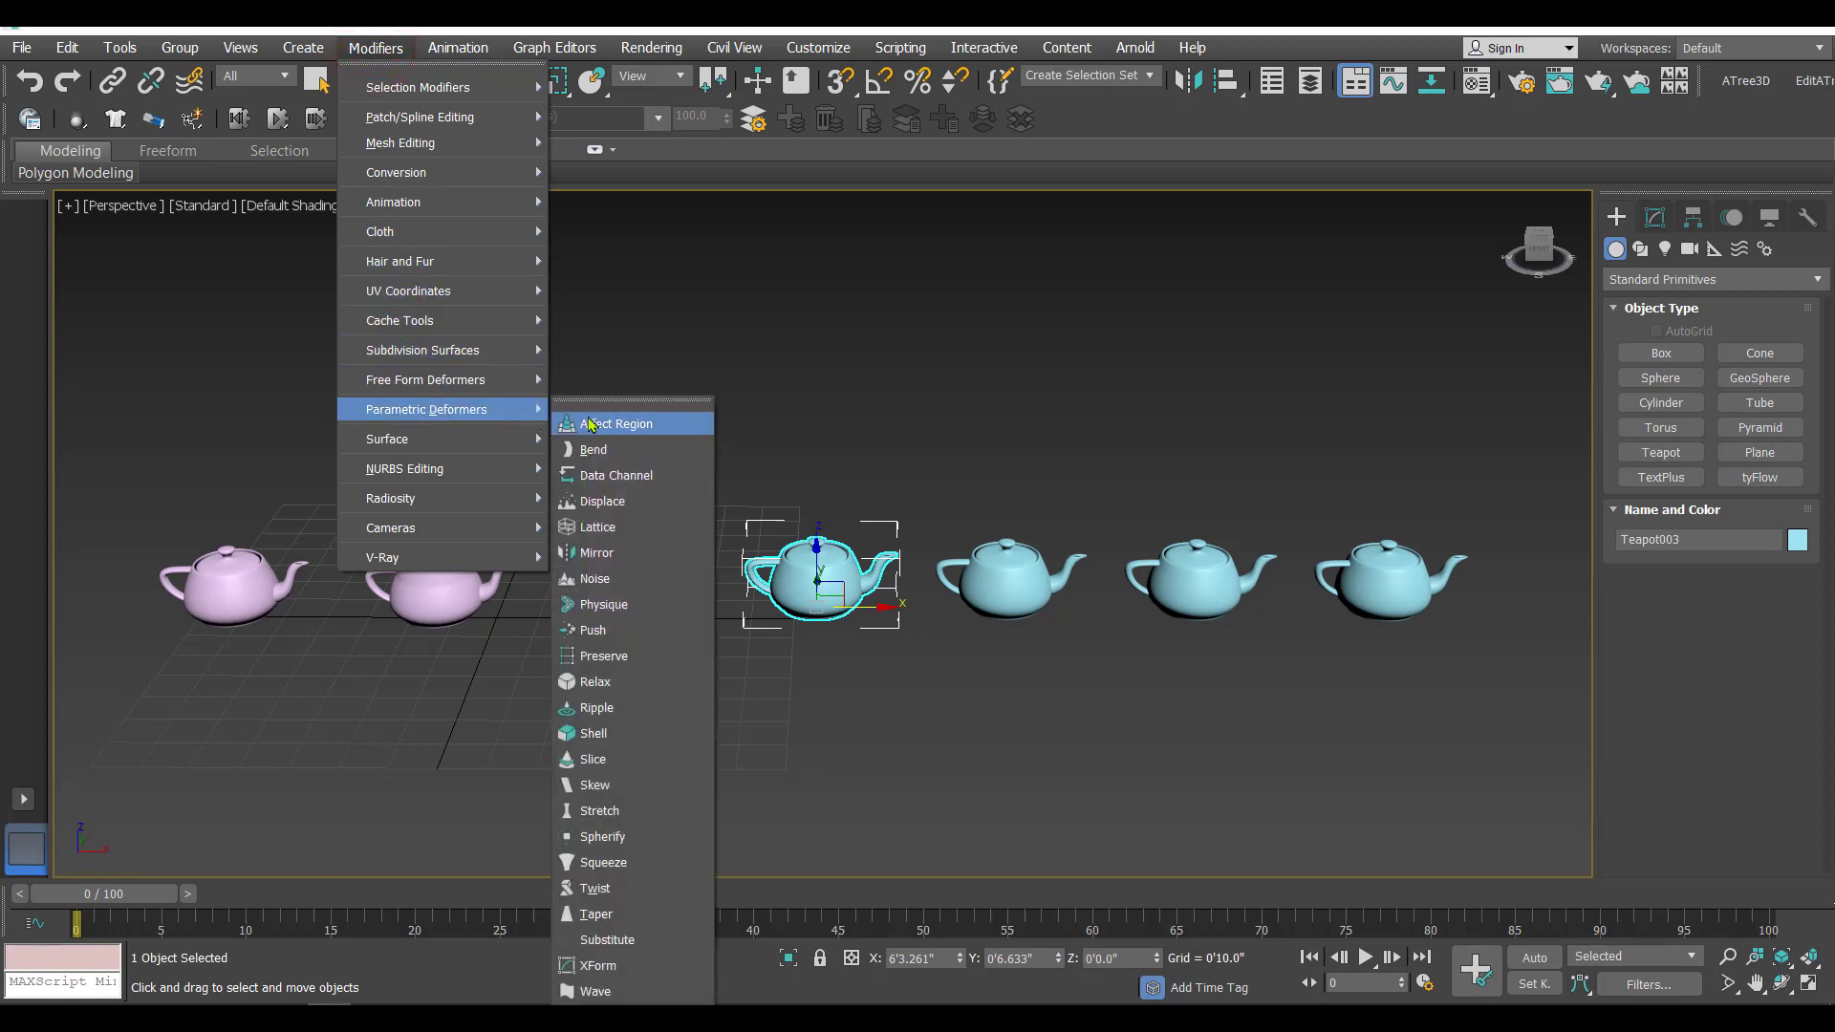
left_click(637, 811)
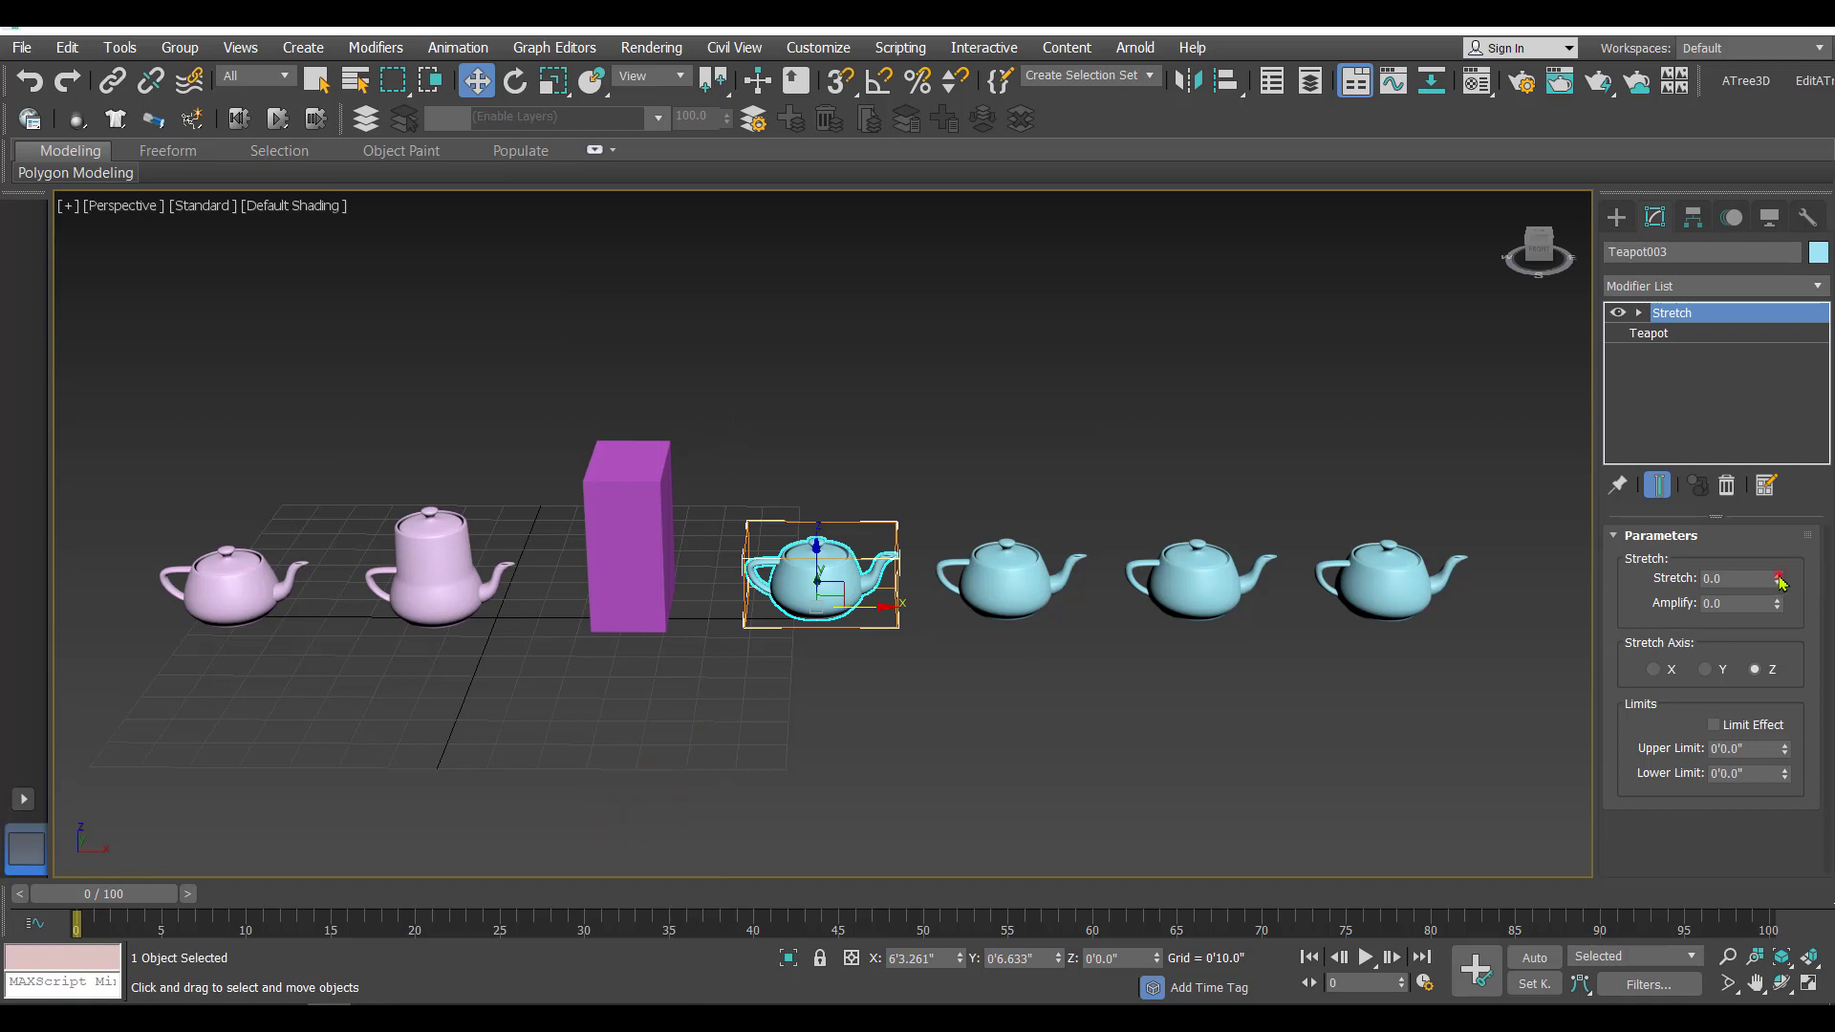
left_click_drag(1778, 580, 1780, 534)
mouse_move(1777, 604)
left_mouse_down()
mouse_move(1794, 657)
mouse_move(1775, 590)
left_mouse_up()
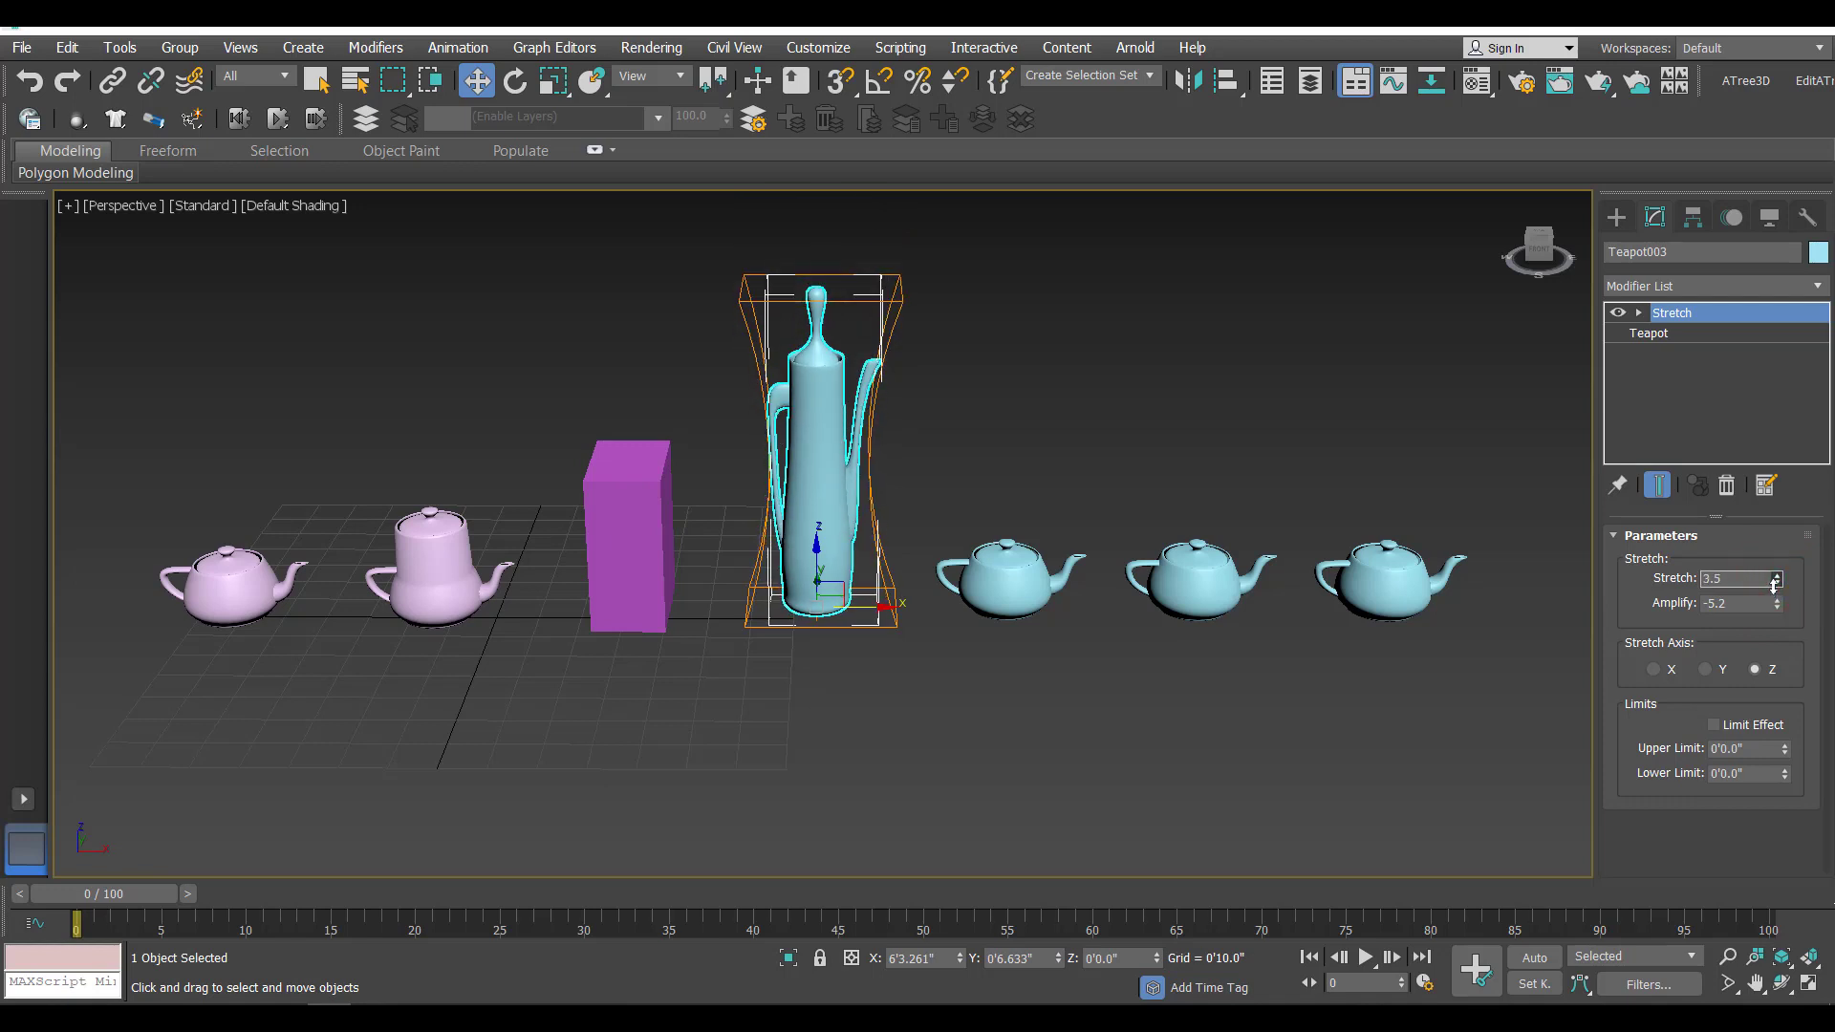
- Rename the stretched teapot to 'target2' and select the next plain teapot
left_click(1695, 253)
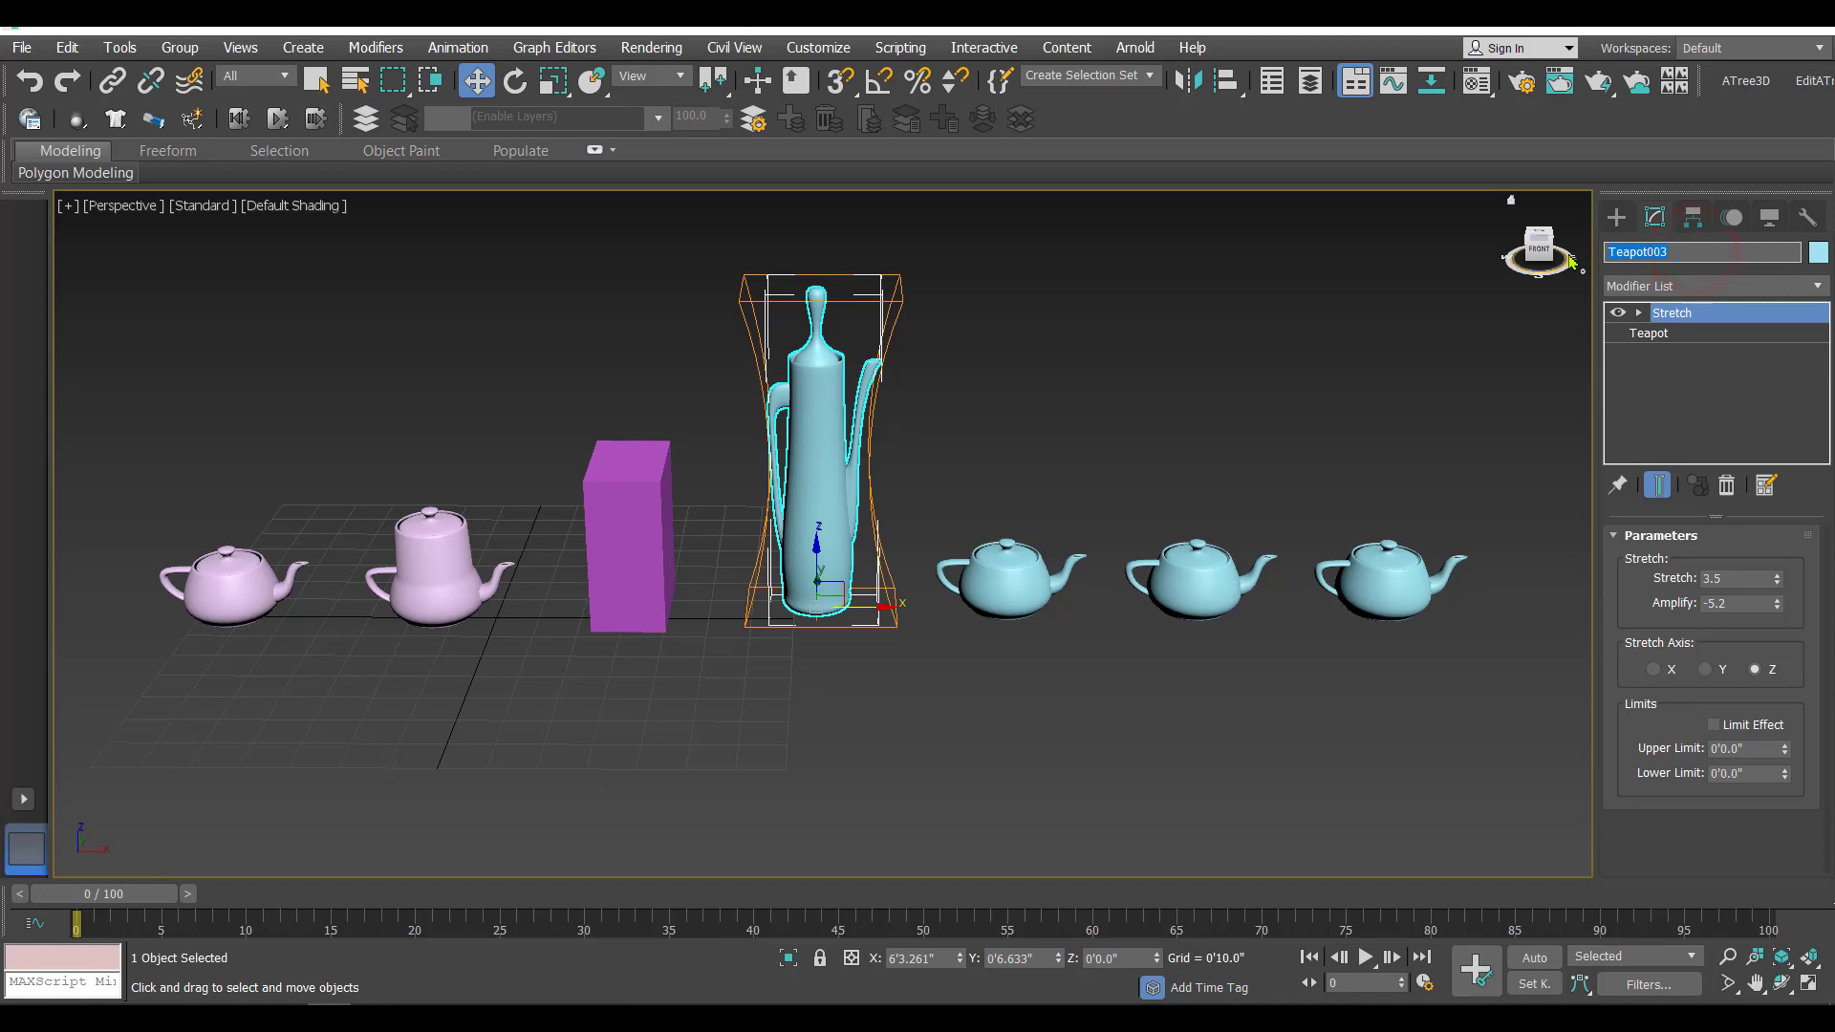
type("target2")
key("Return")
left_click(1087, 715)
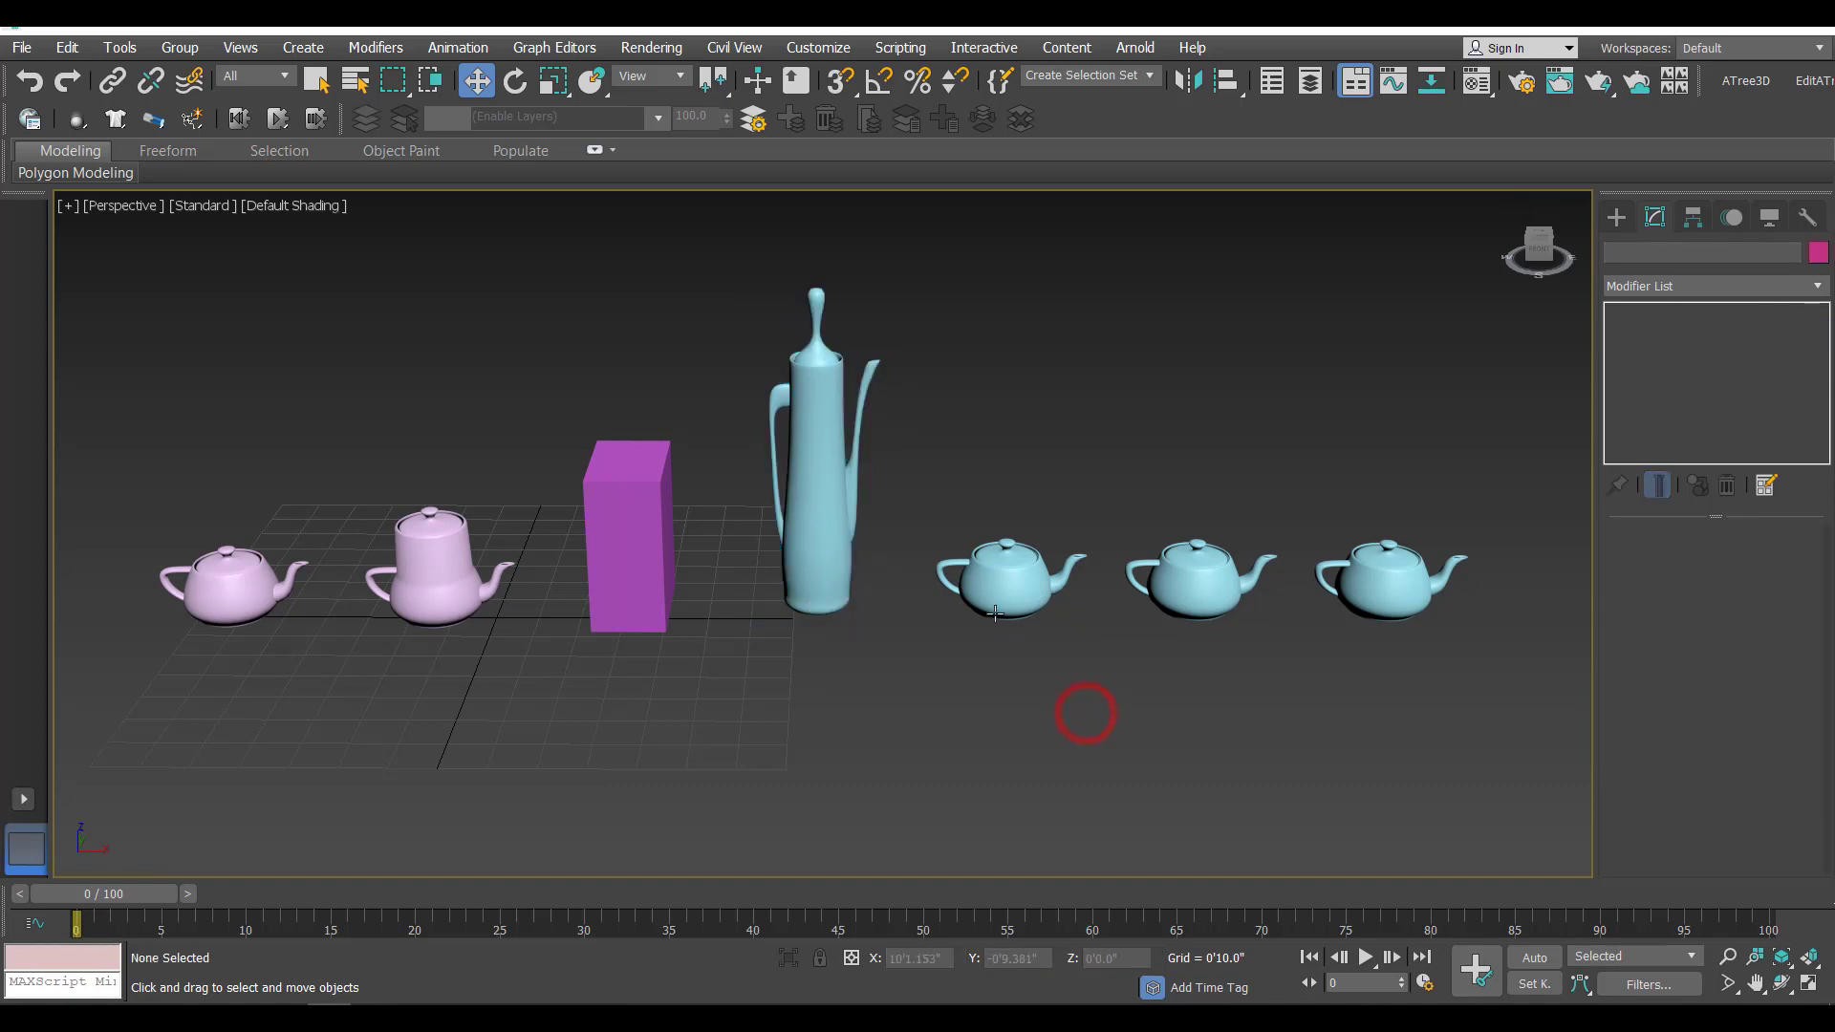
left_click(1013, 588)
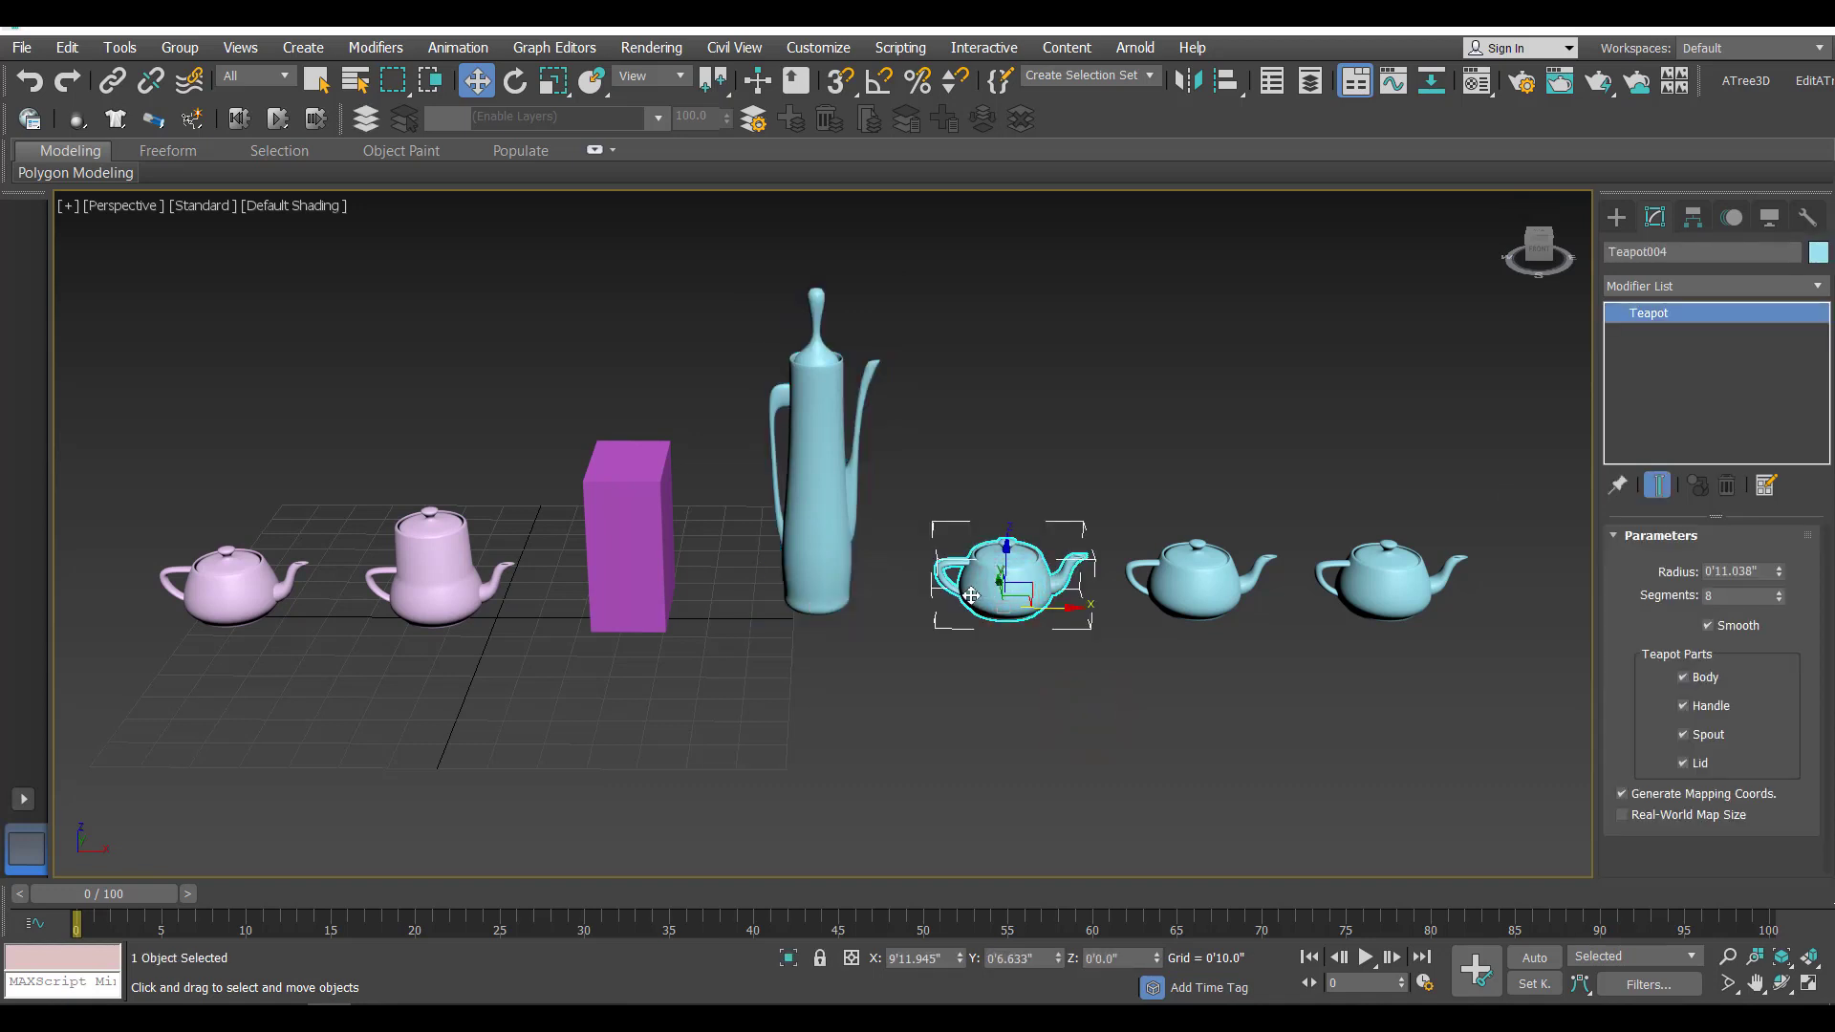
- Rename the selected teapot to 'target 3'
left_click(1680, 252)
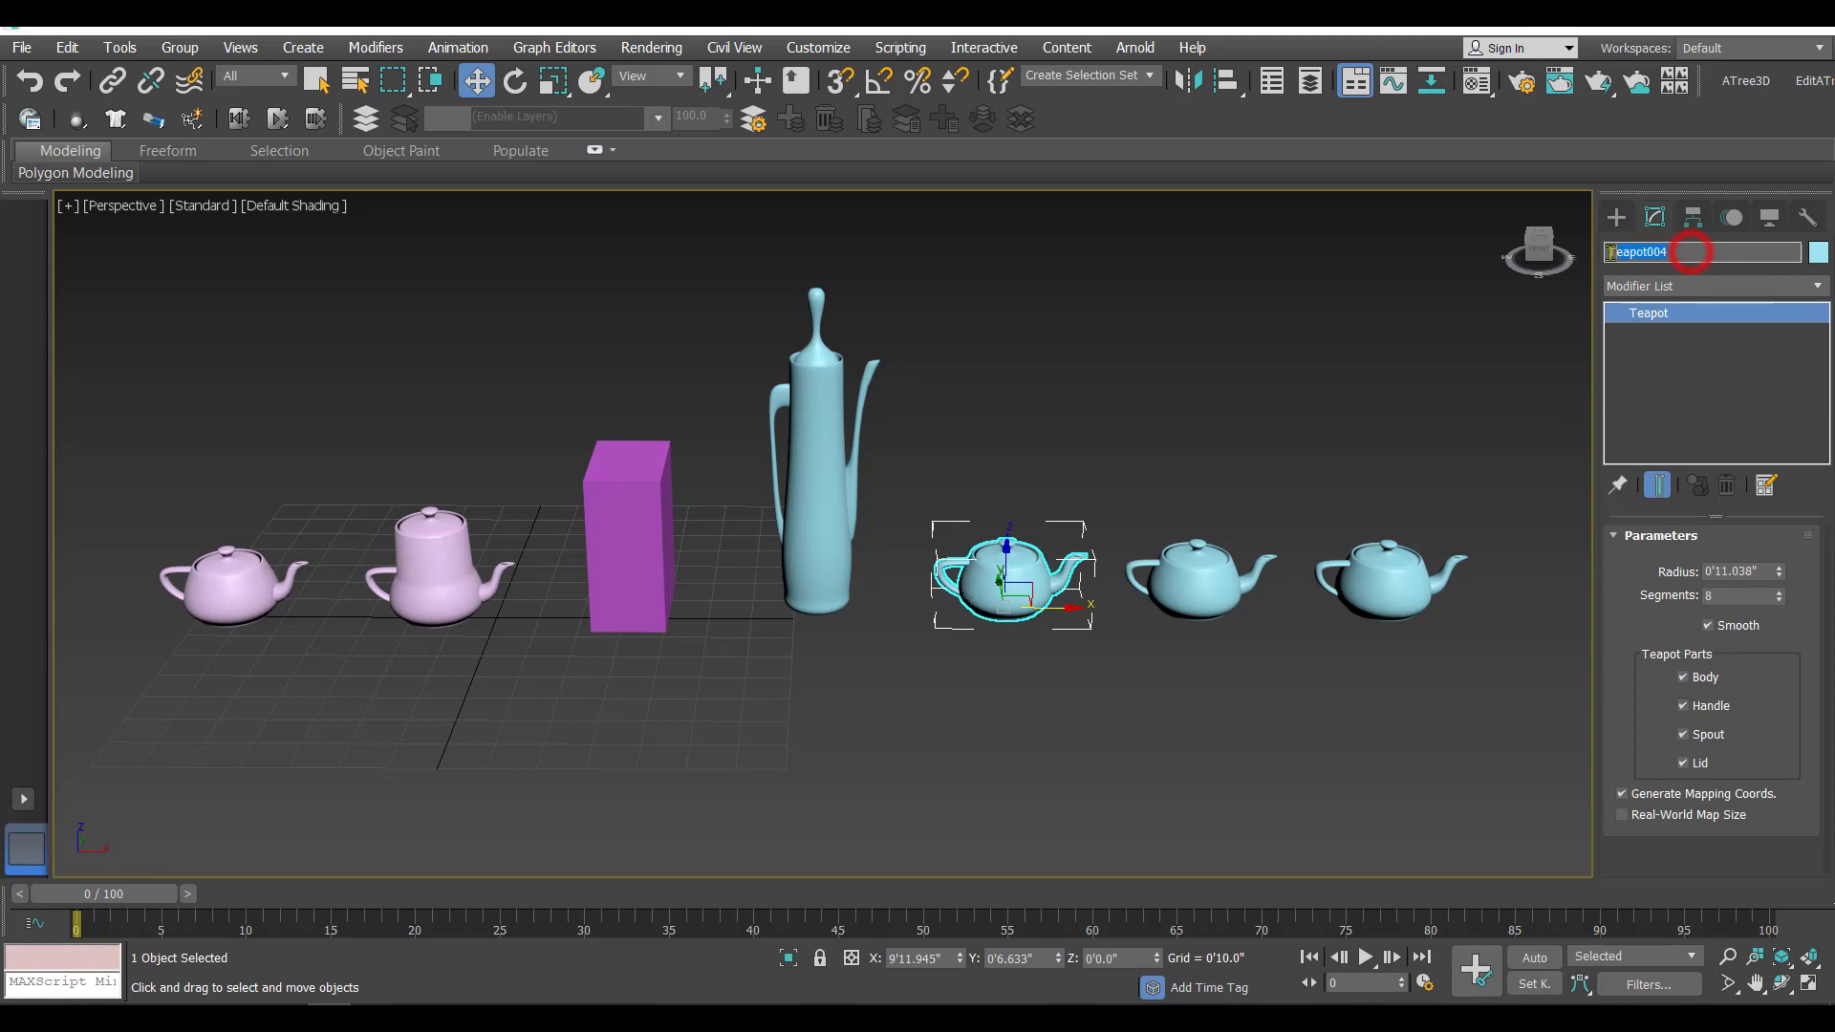
left_click(1679, 252)
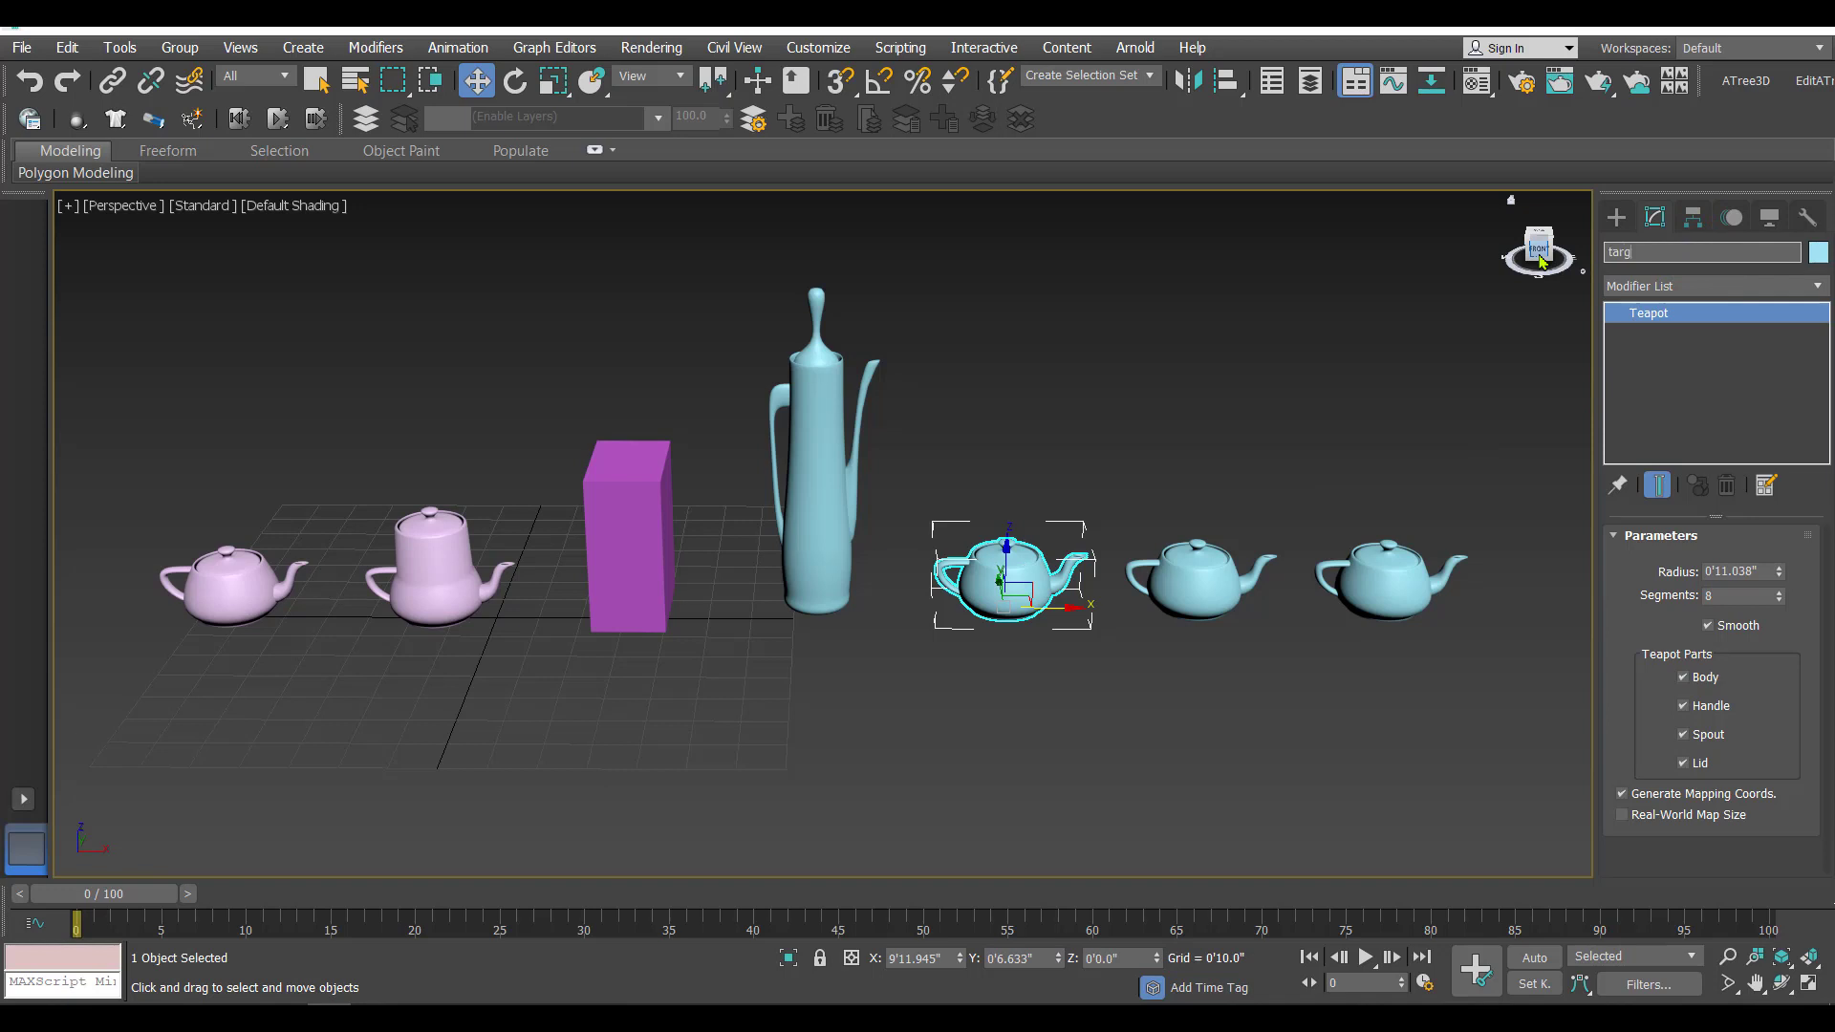
type("target 3")
key("Return")
- Add a Taper modifier with Amount 1.19 and Curve -2.03 to target 3
left_click(376, 48)
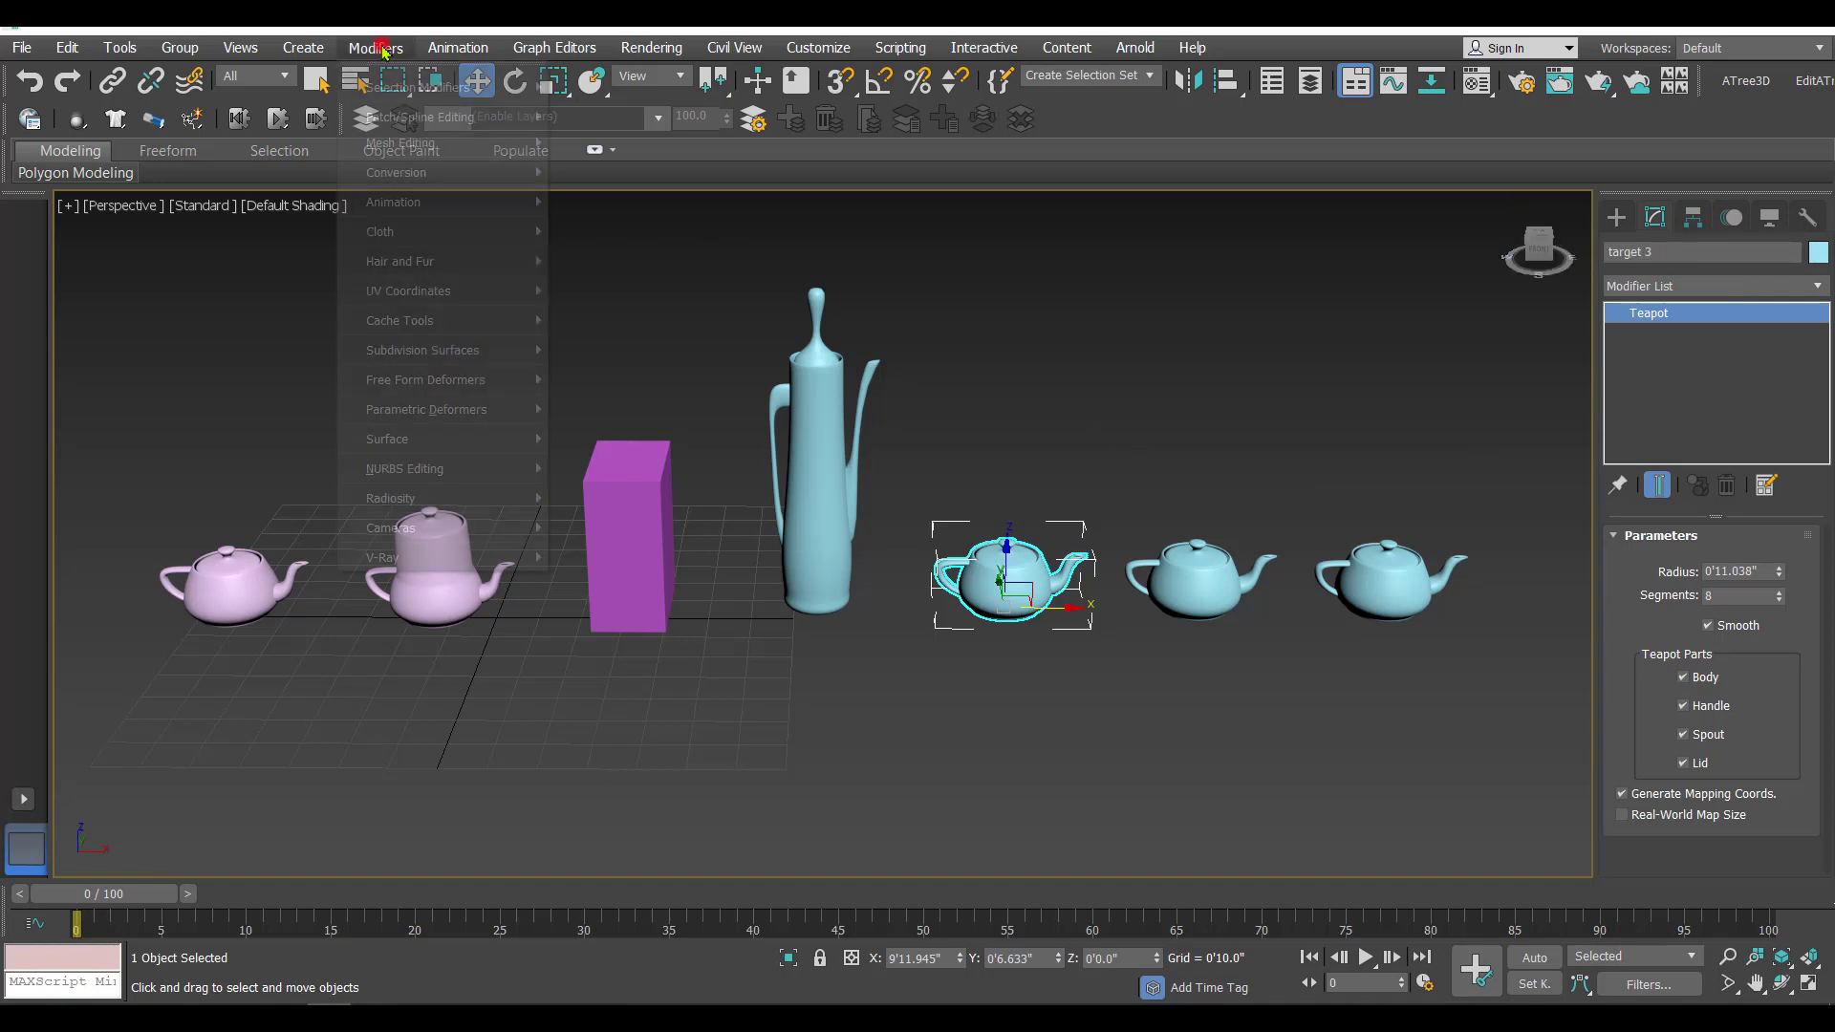
mouse_move(467, 423)
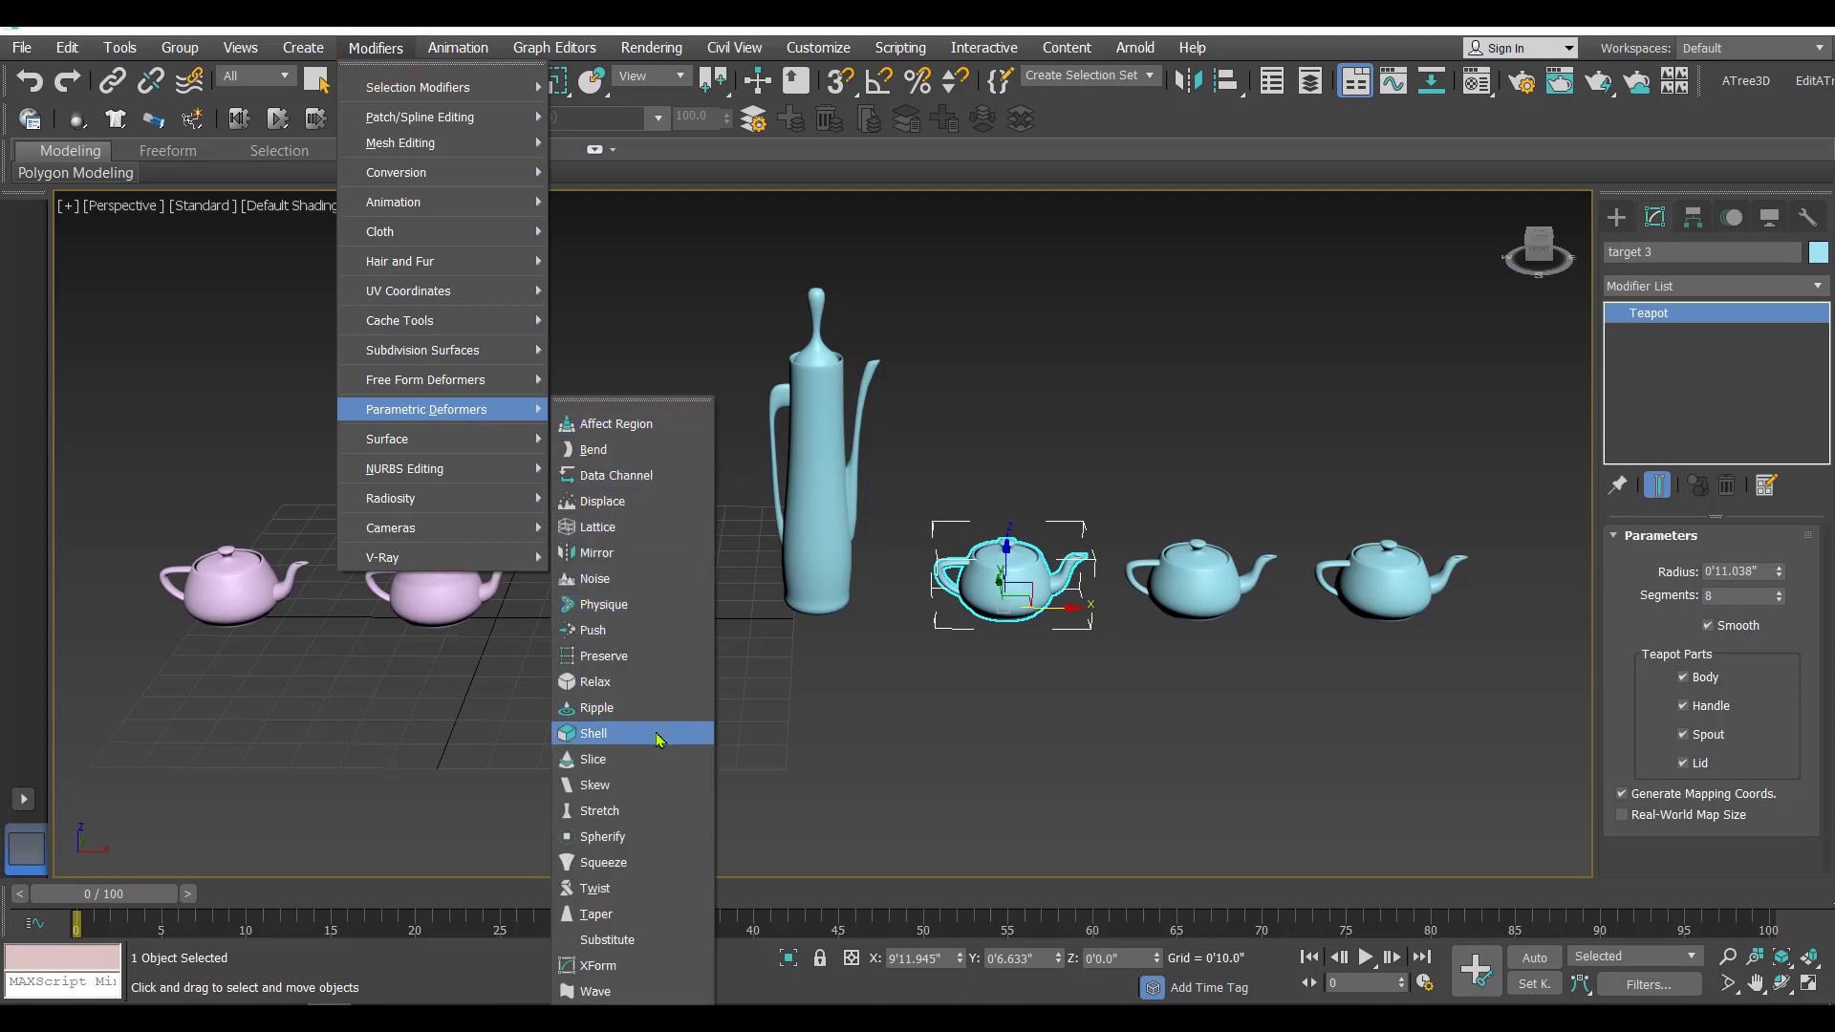
left_click(620, 916)
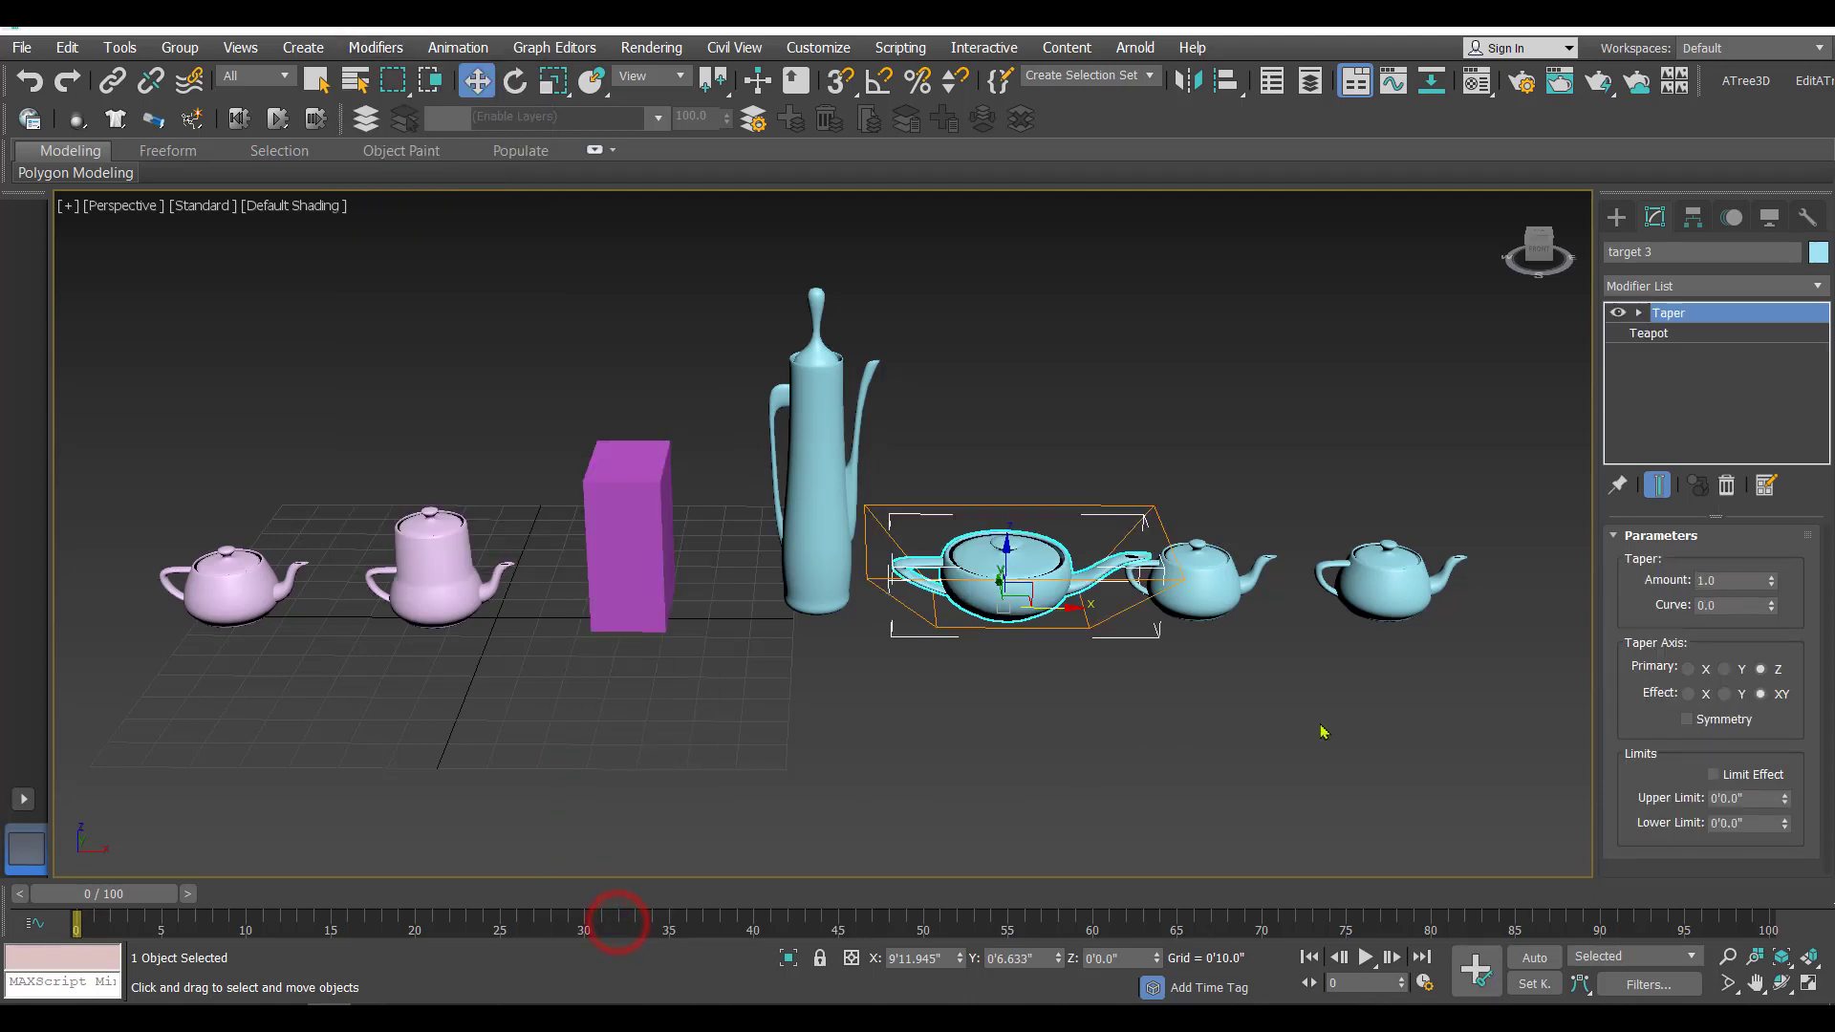
left_click(1771, 580)
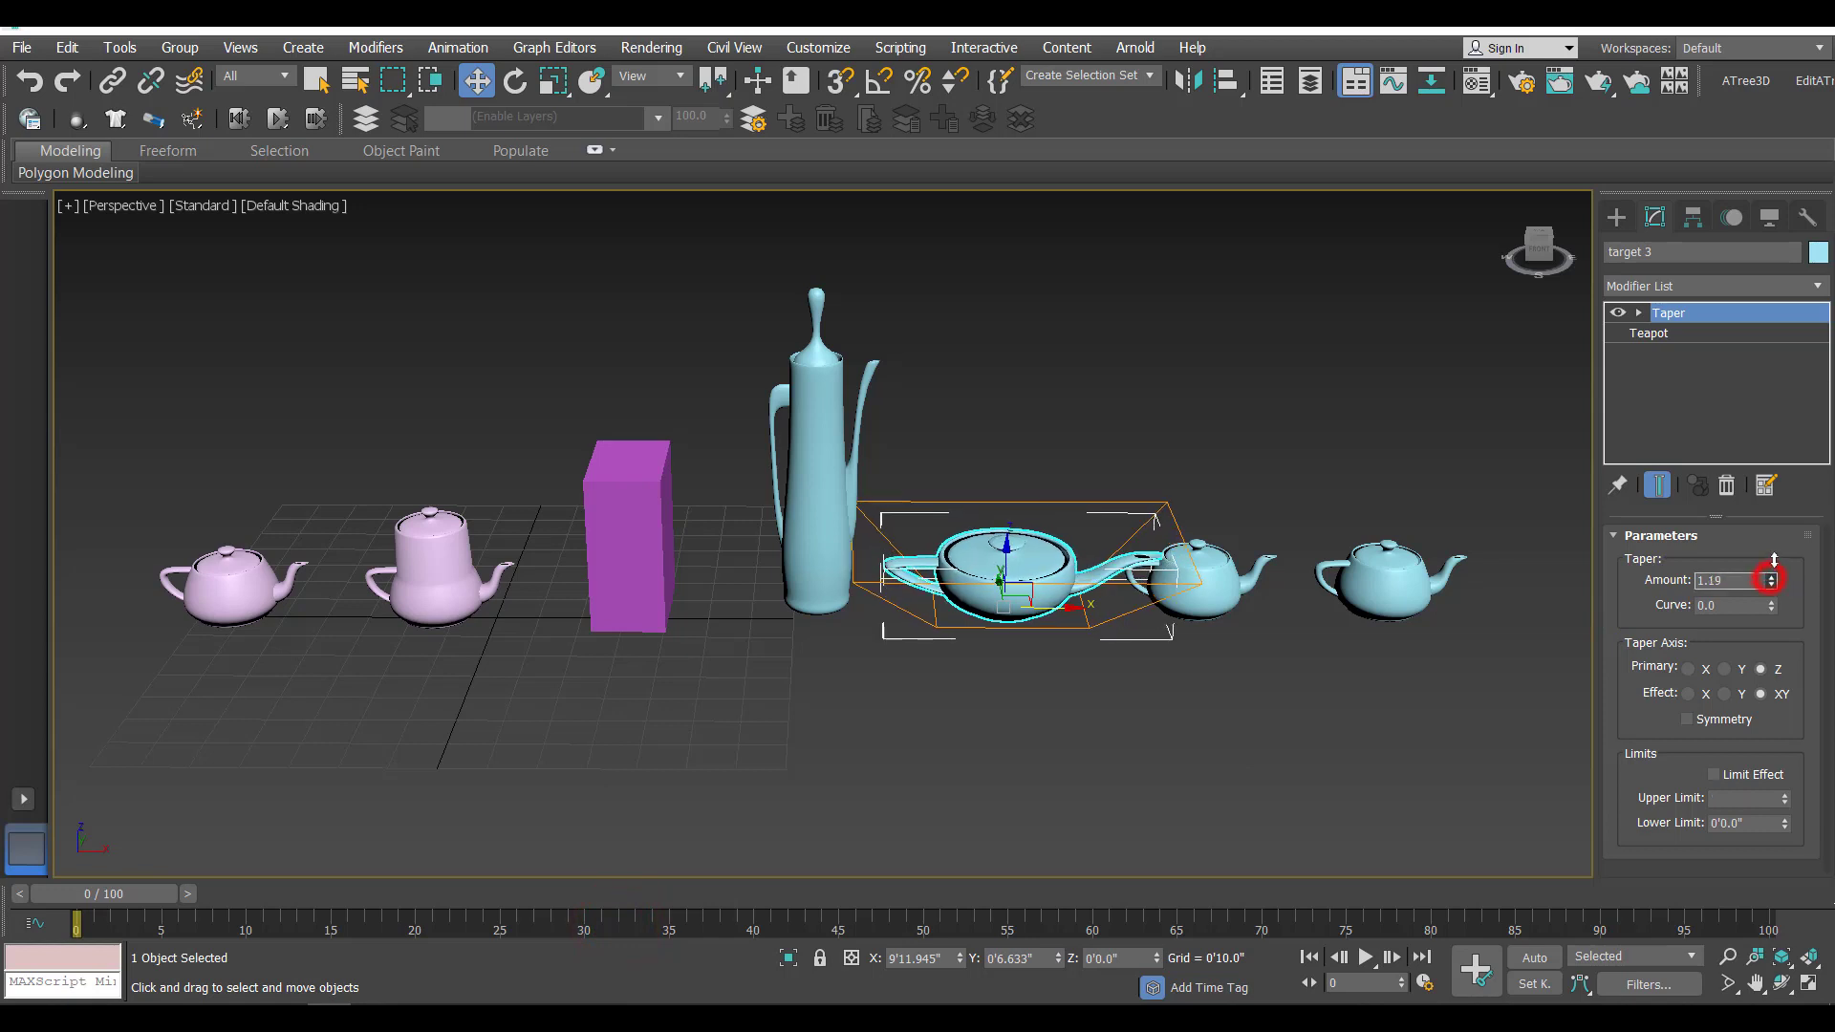
left_click_drag(1771, 617, 1744, 807)
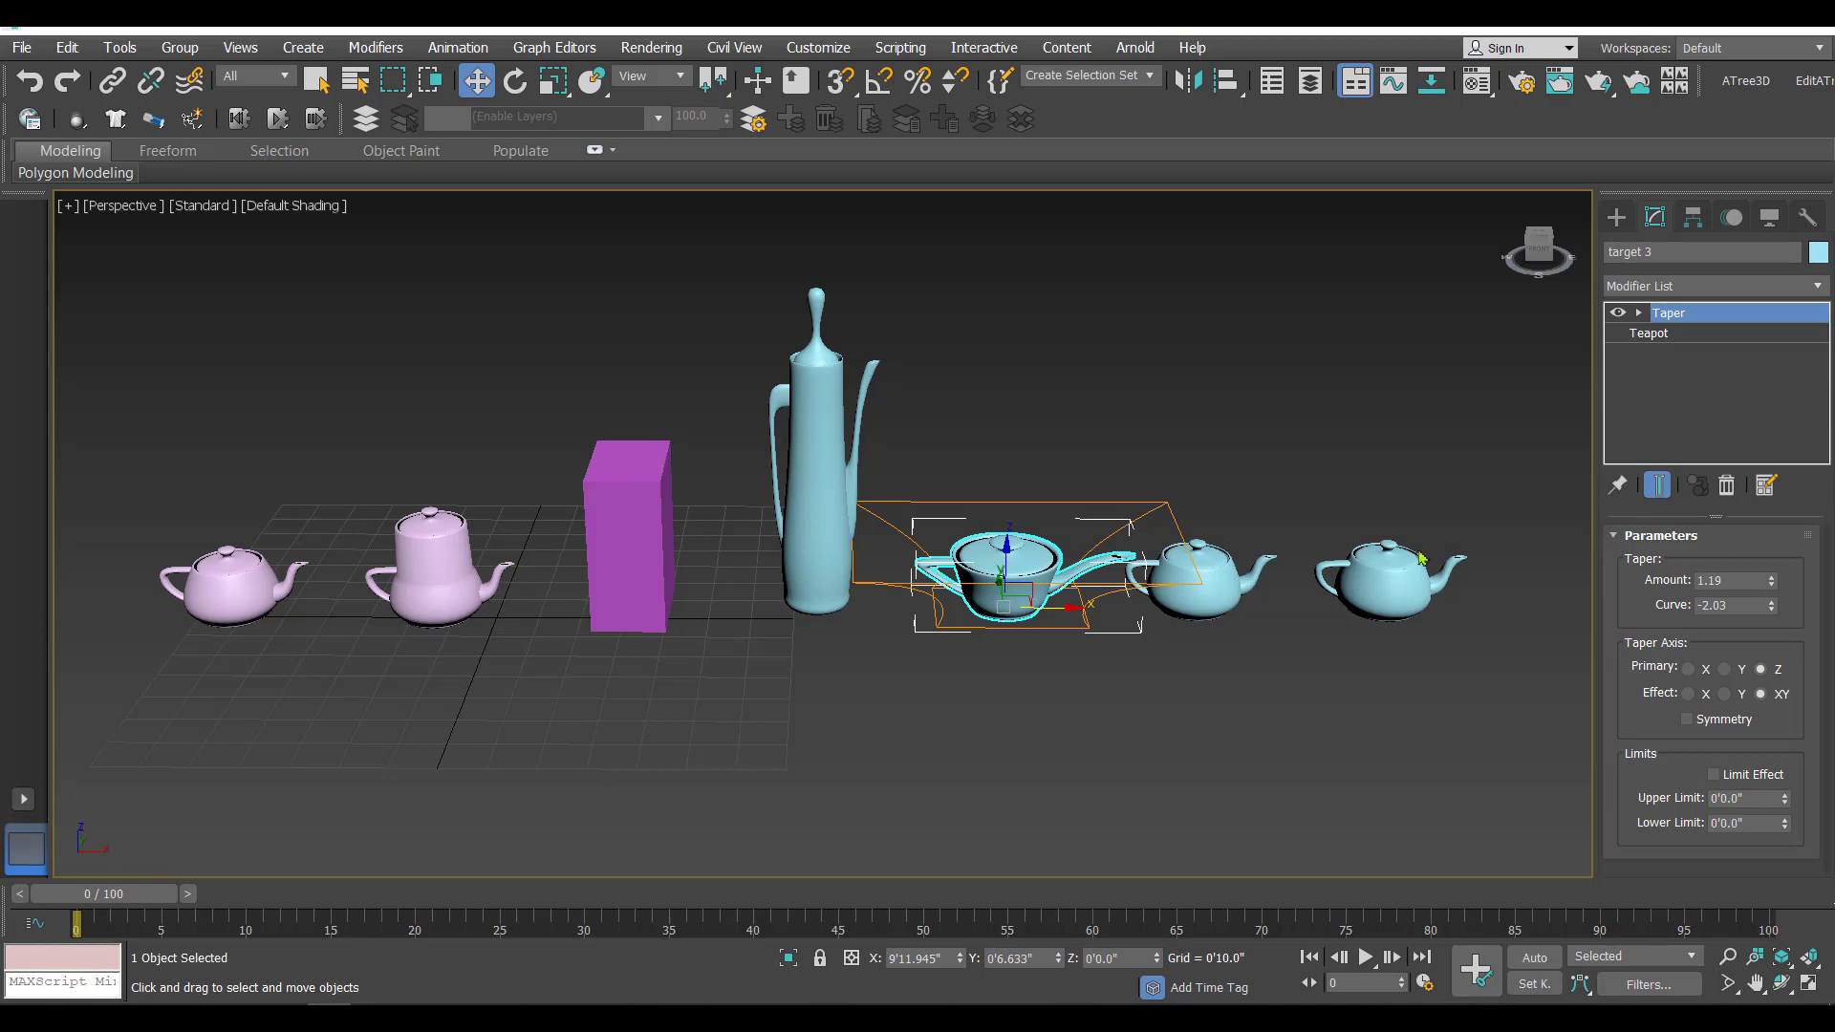
- Scale target 3 up uniformly and set its Teapot Radius to 1'5.33"
left_click(553, 82)
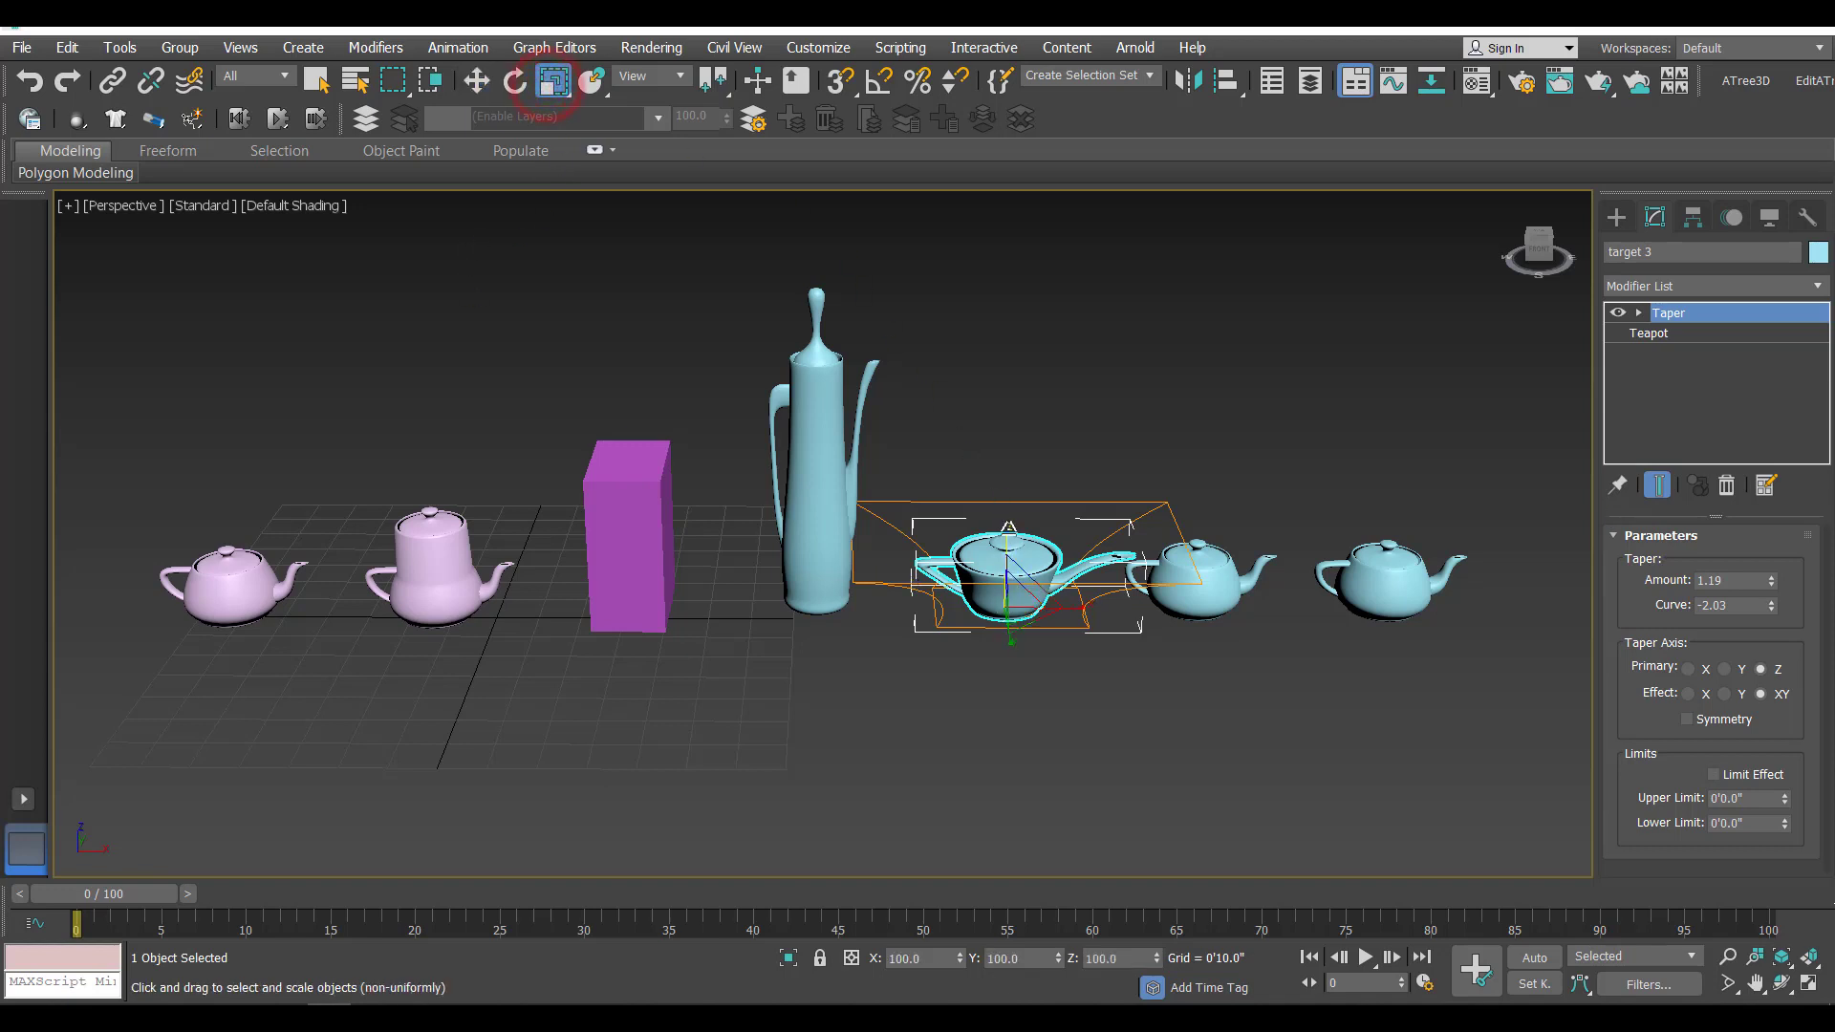
middle_click_drag(1020, 699, 965, 685, "alt")
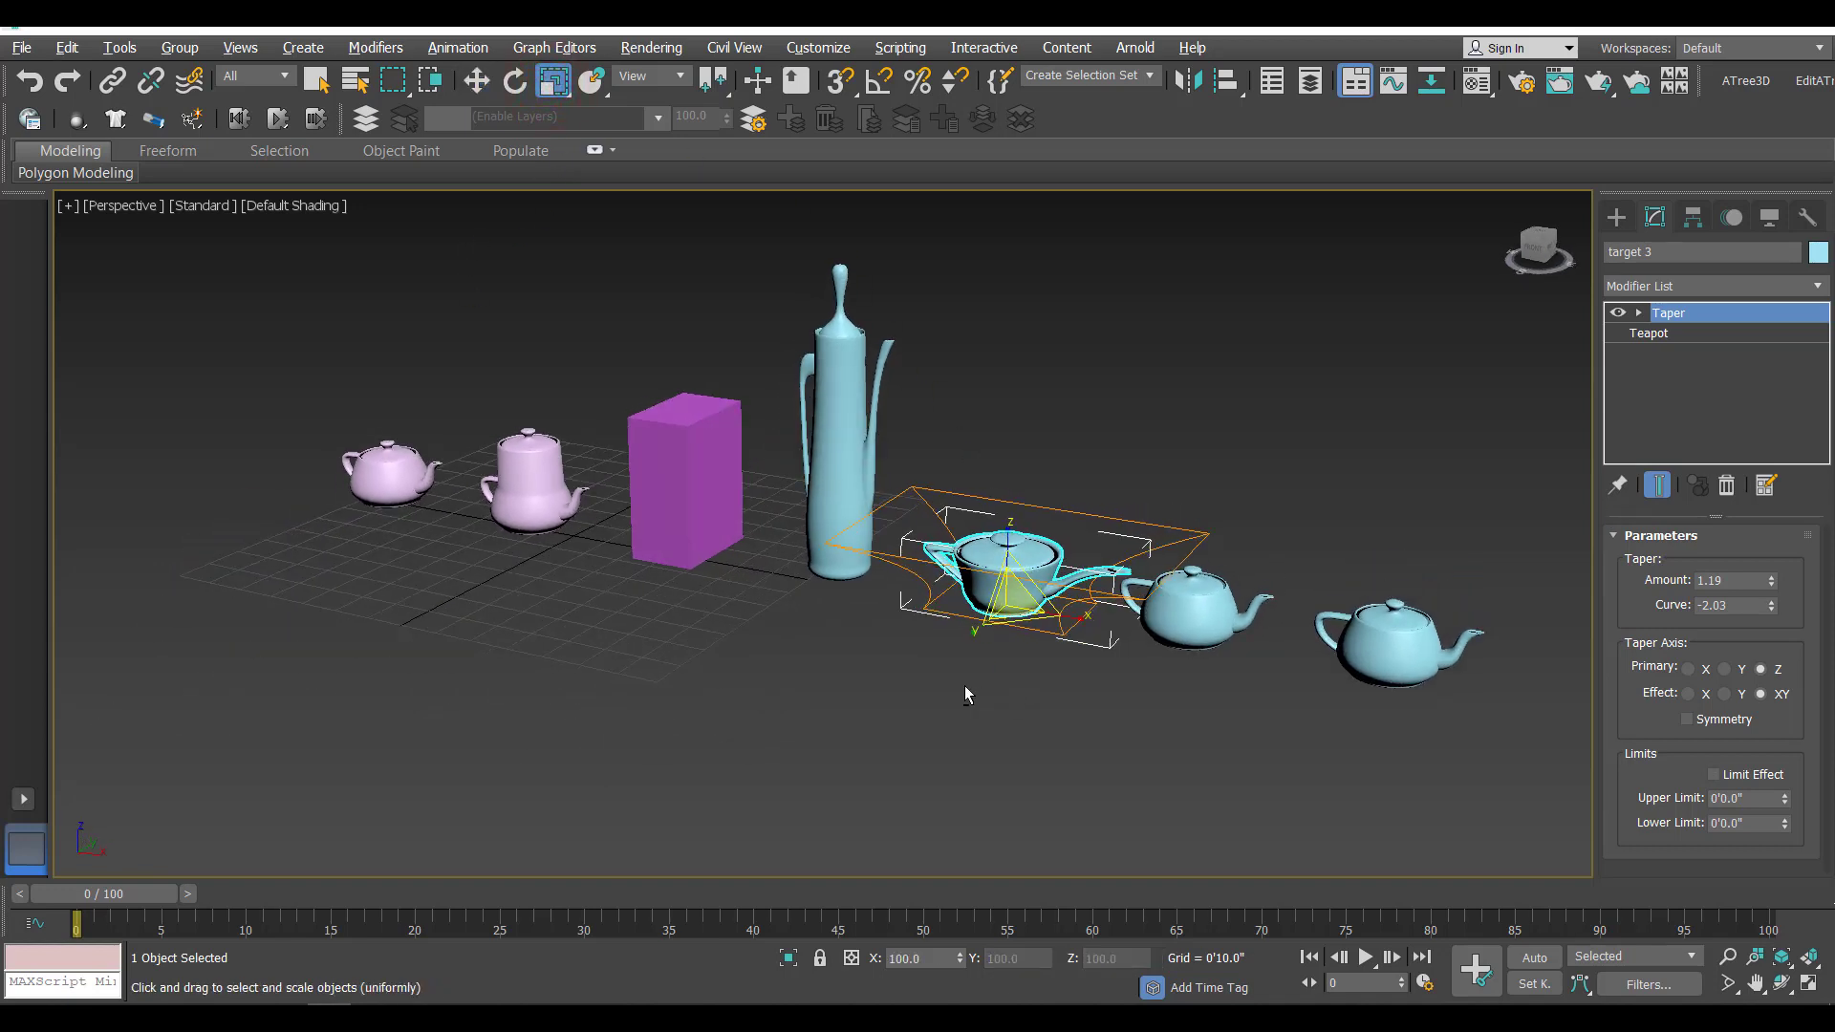
left_click_drag(1006, 603, 1013, 559)
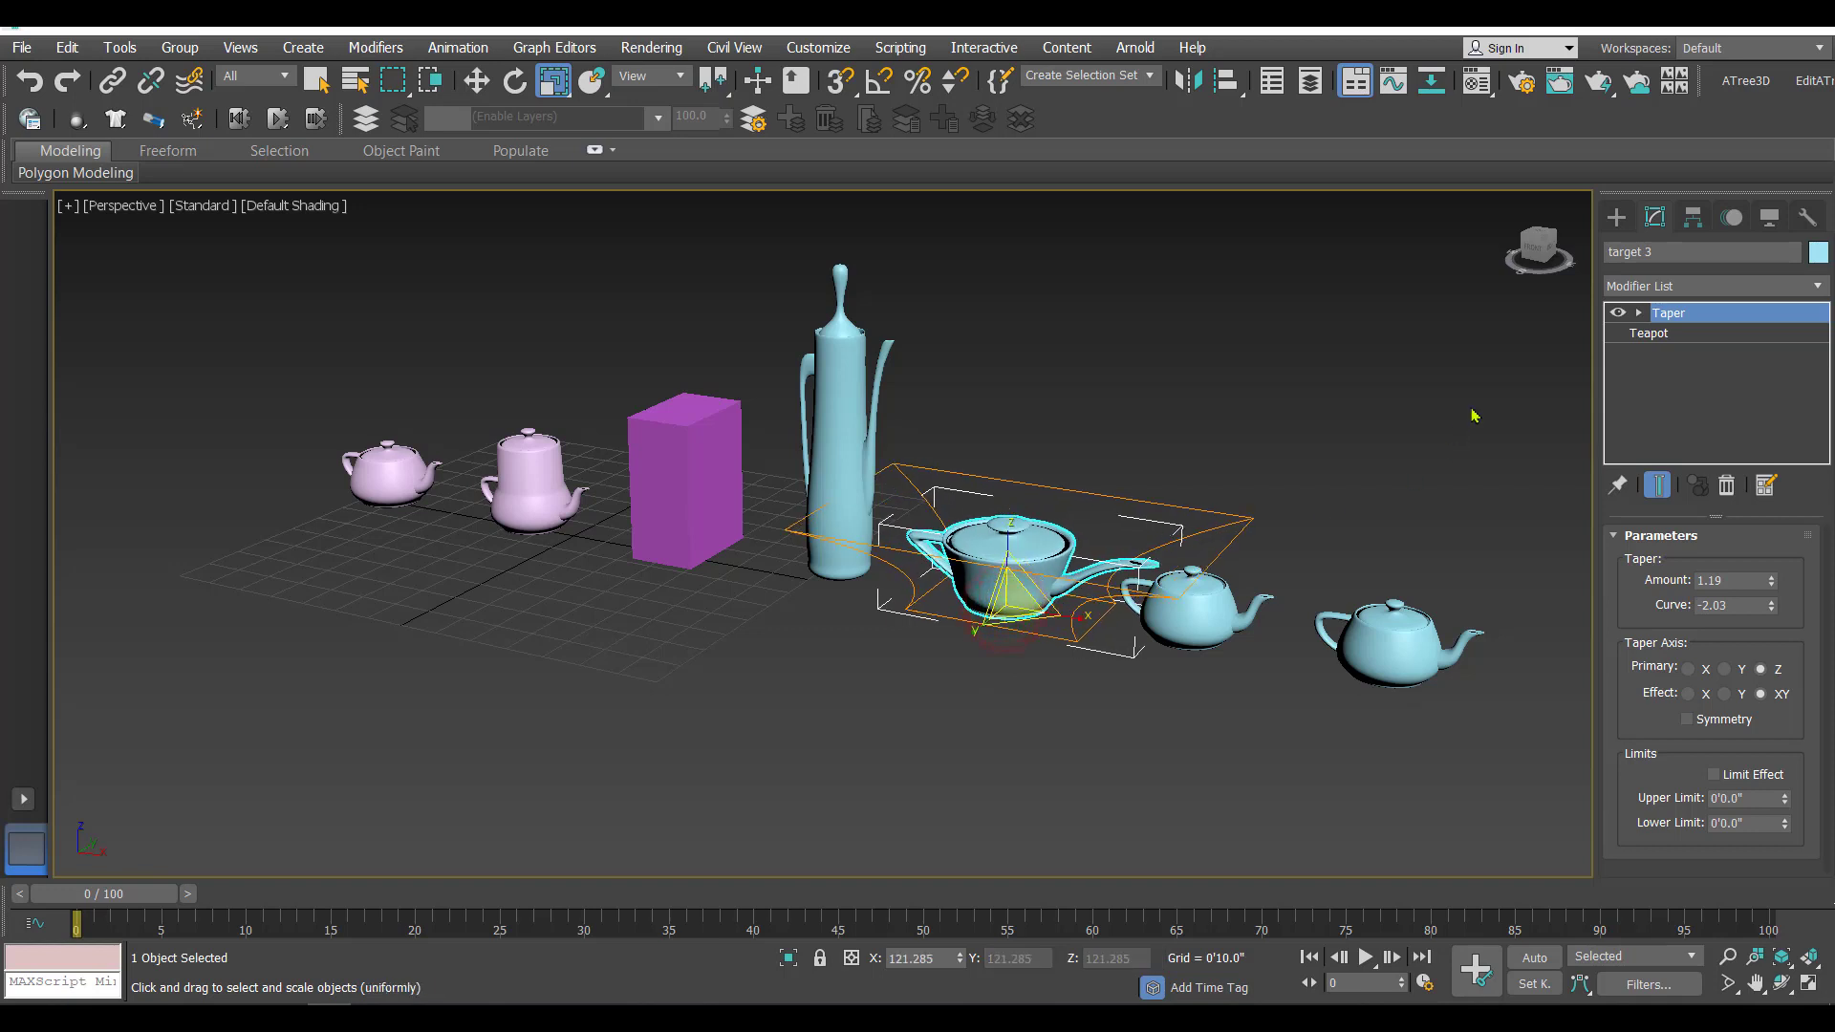
left_click(1660, 337)
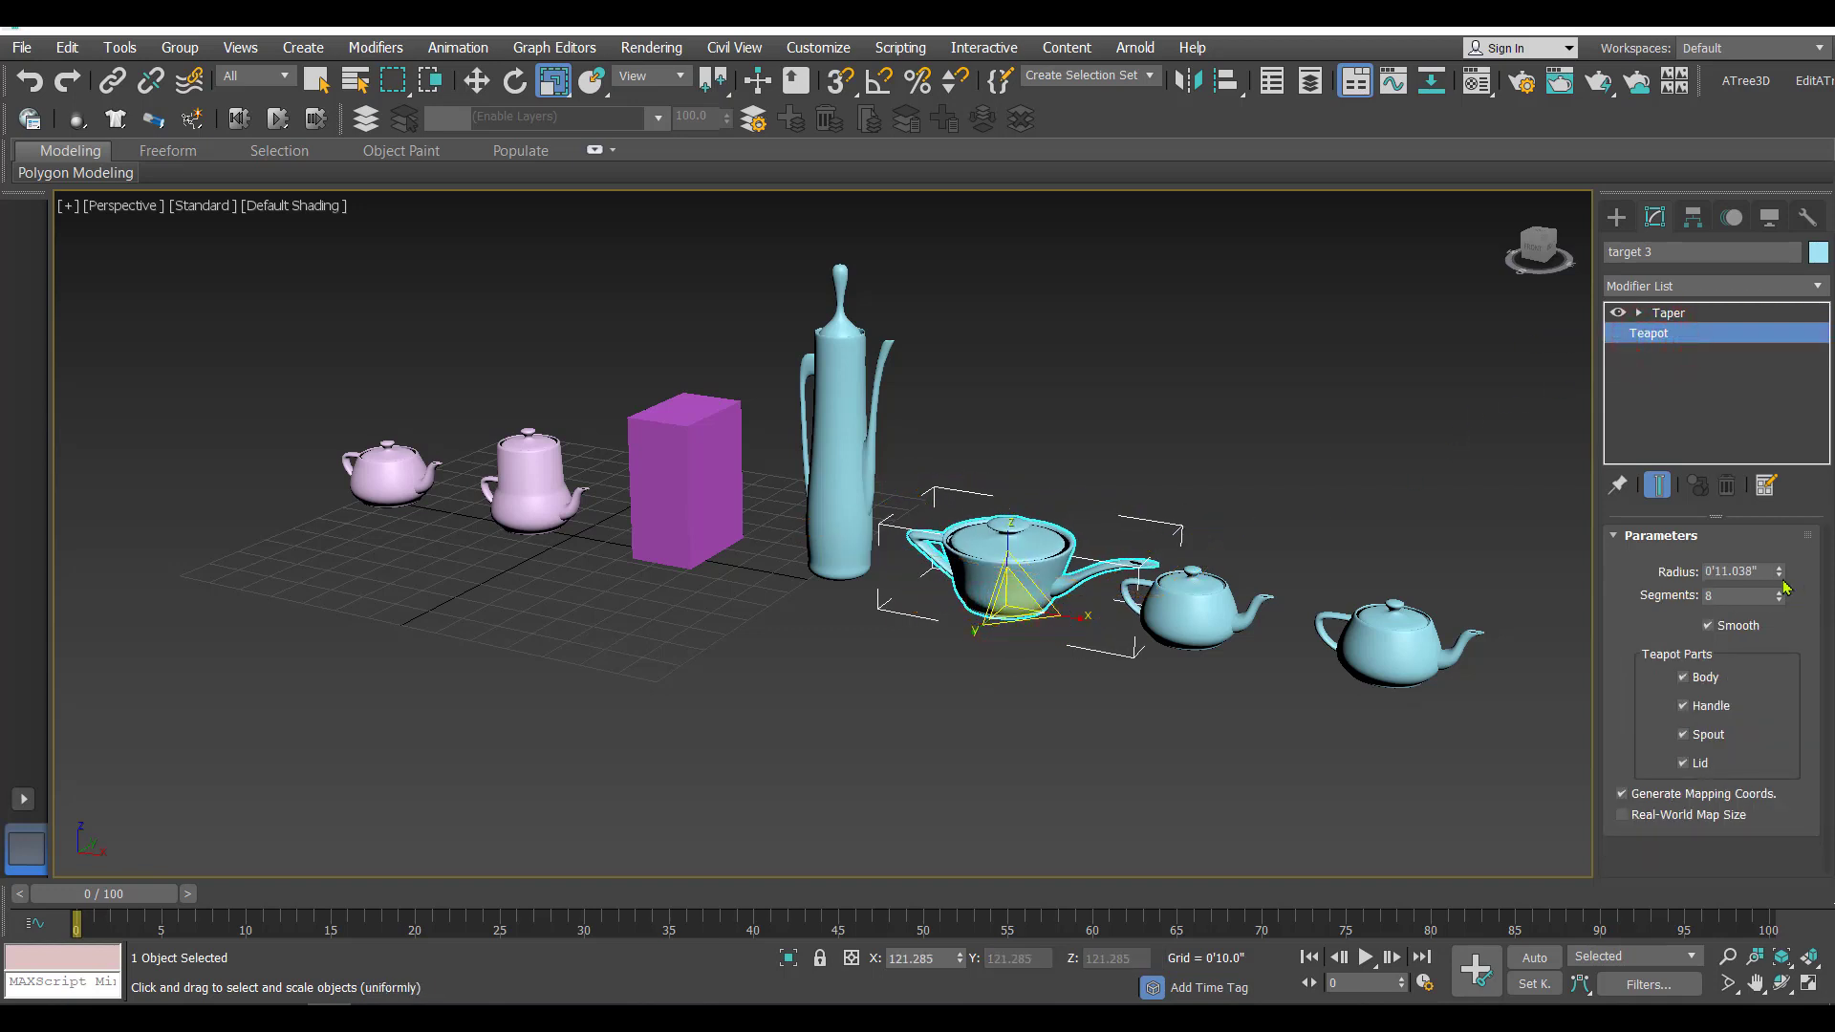
left_click_drag(1783, 571, 1782, 550)
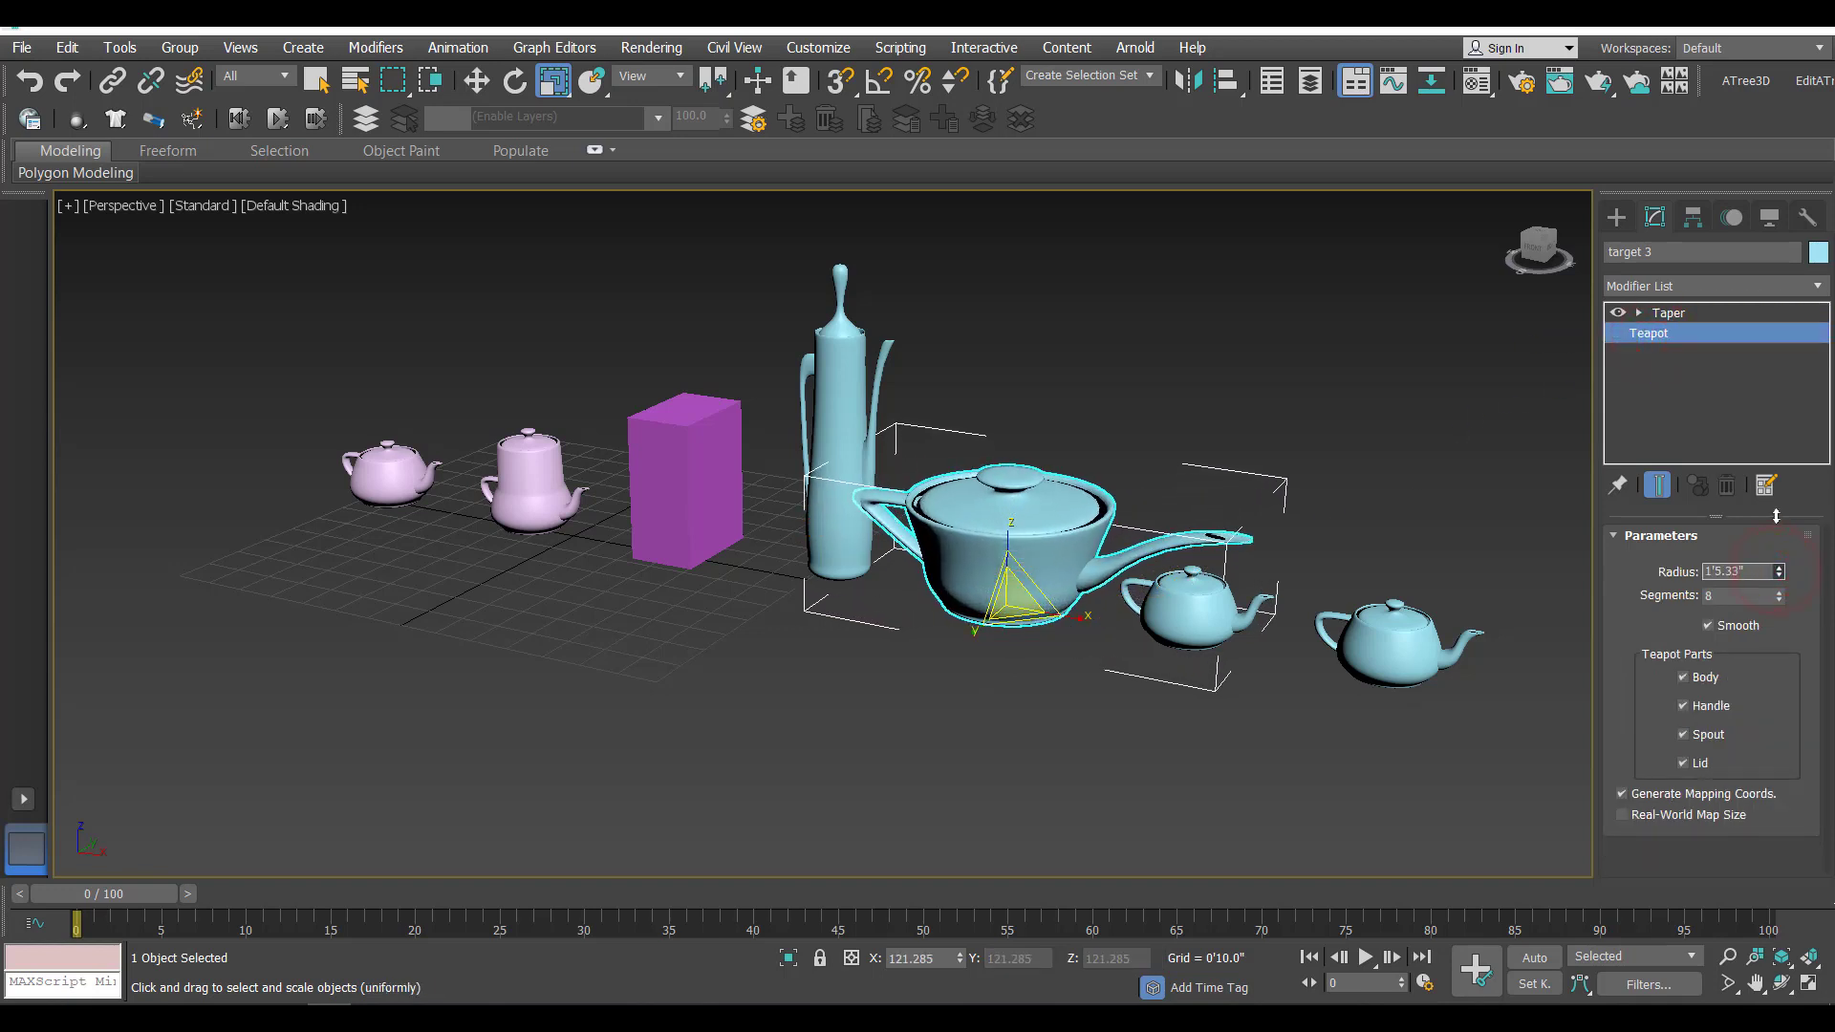
left_click(1616, 219)
scroll(1090, 421, "down", 3)
middle_click_drag(1099, 416, 991, 521, "alt")
- Rename the third cyan teapot, Teapot005, to 'target 4'
left_click(990, 521)
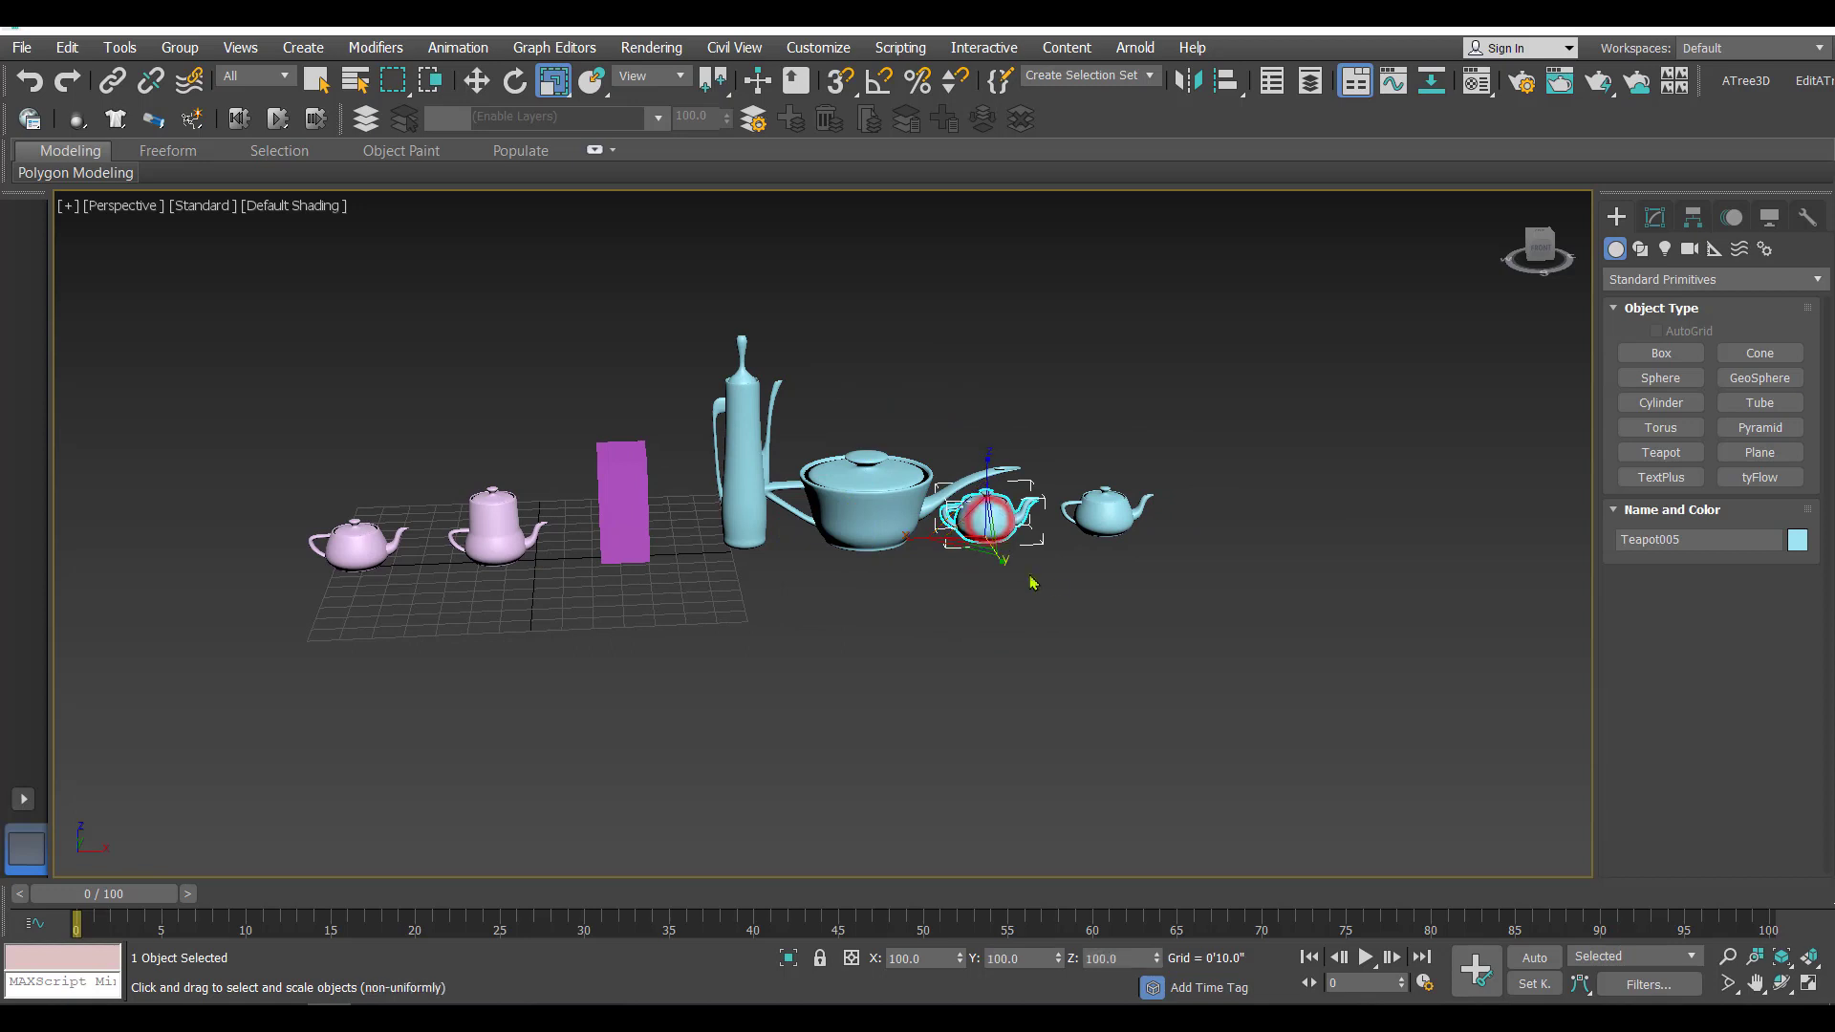
left_click(1654, 218)
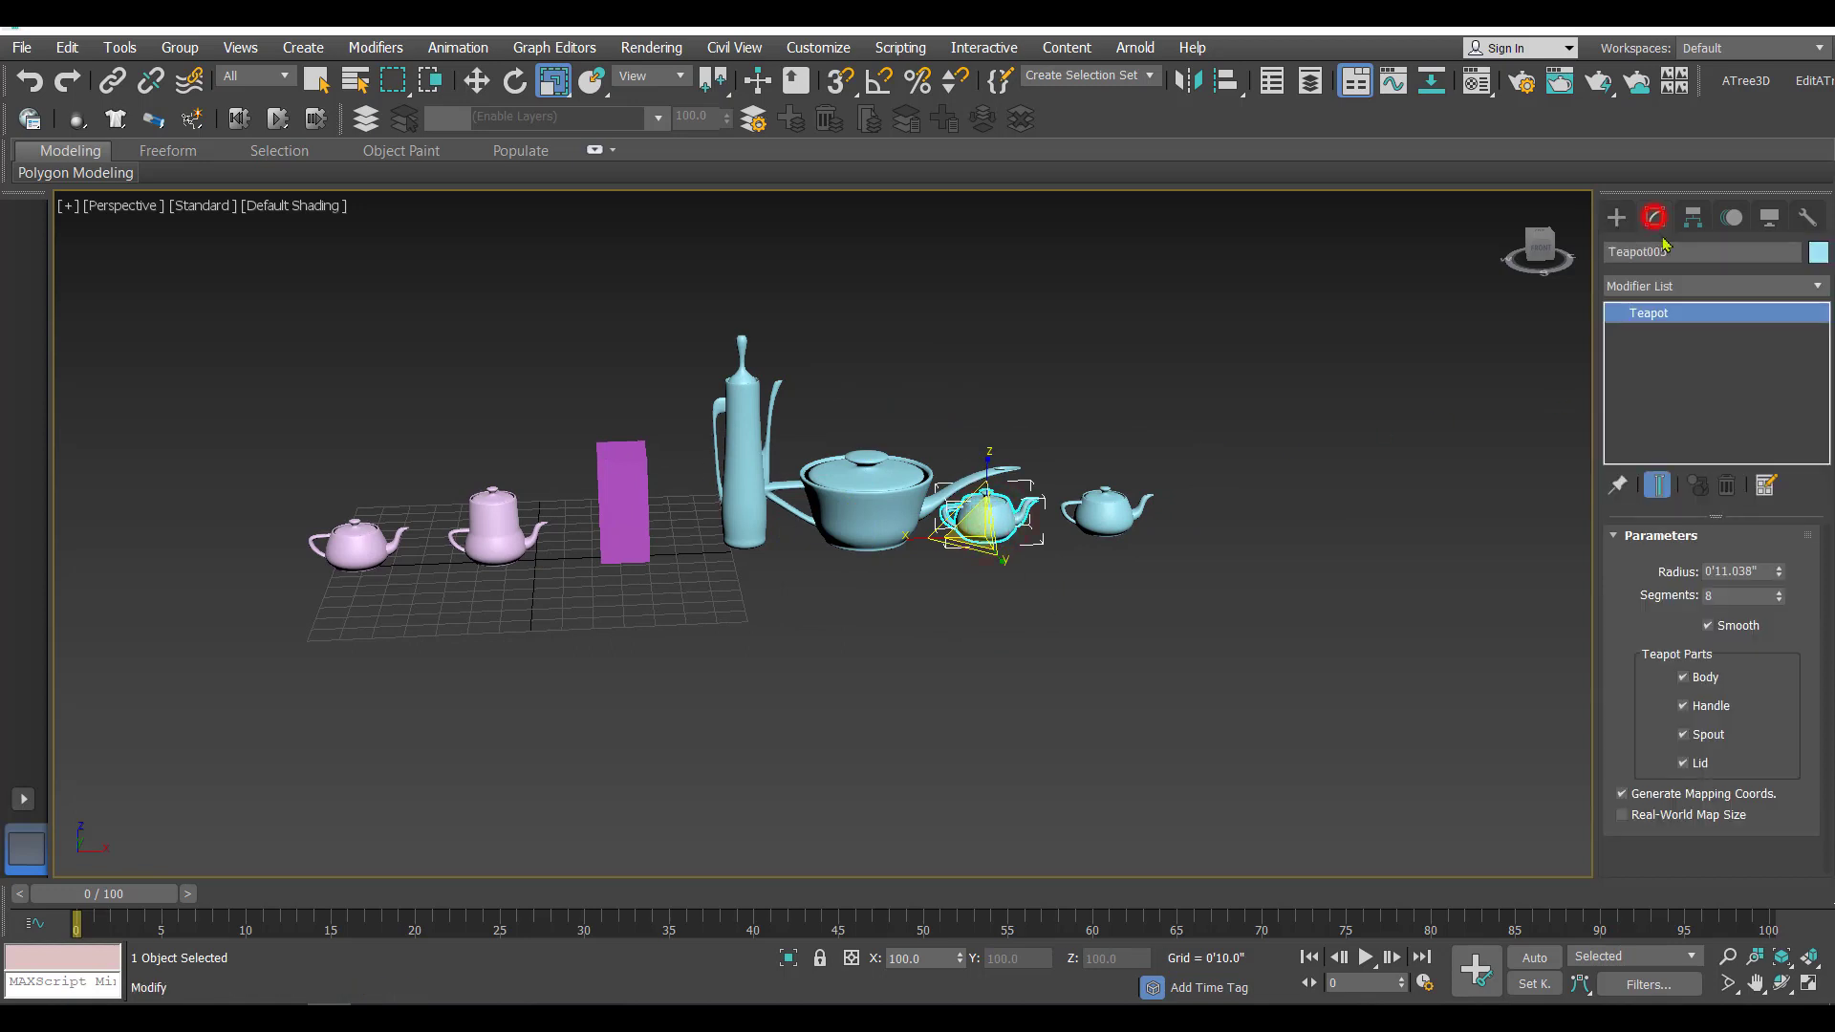
left_click(1698, 254)
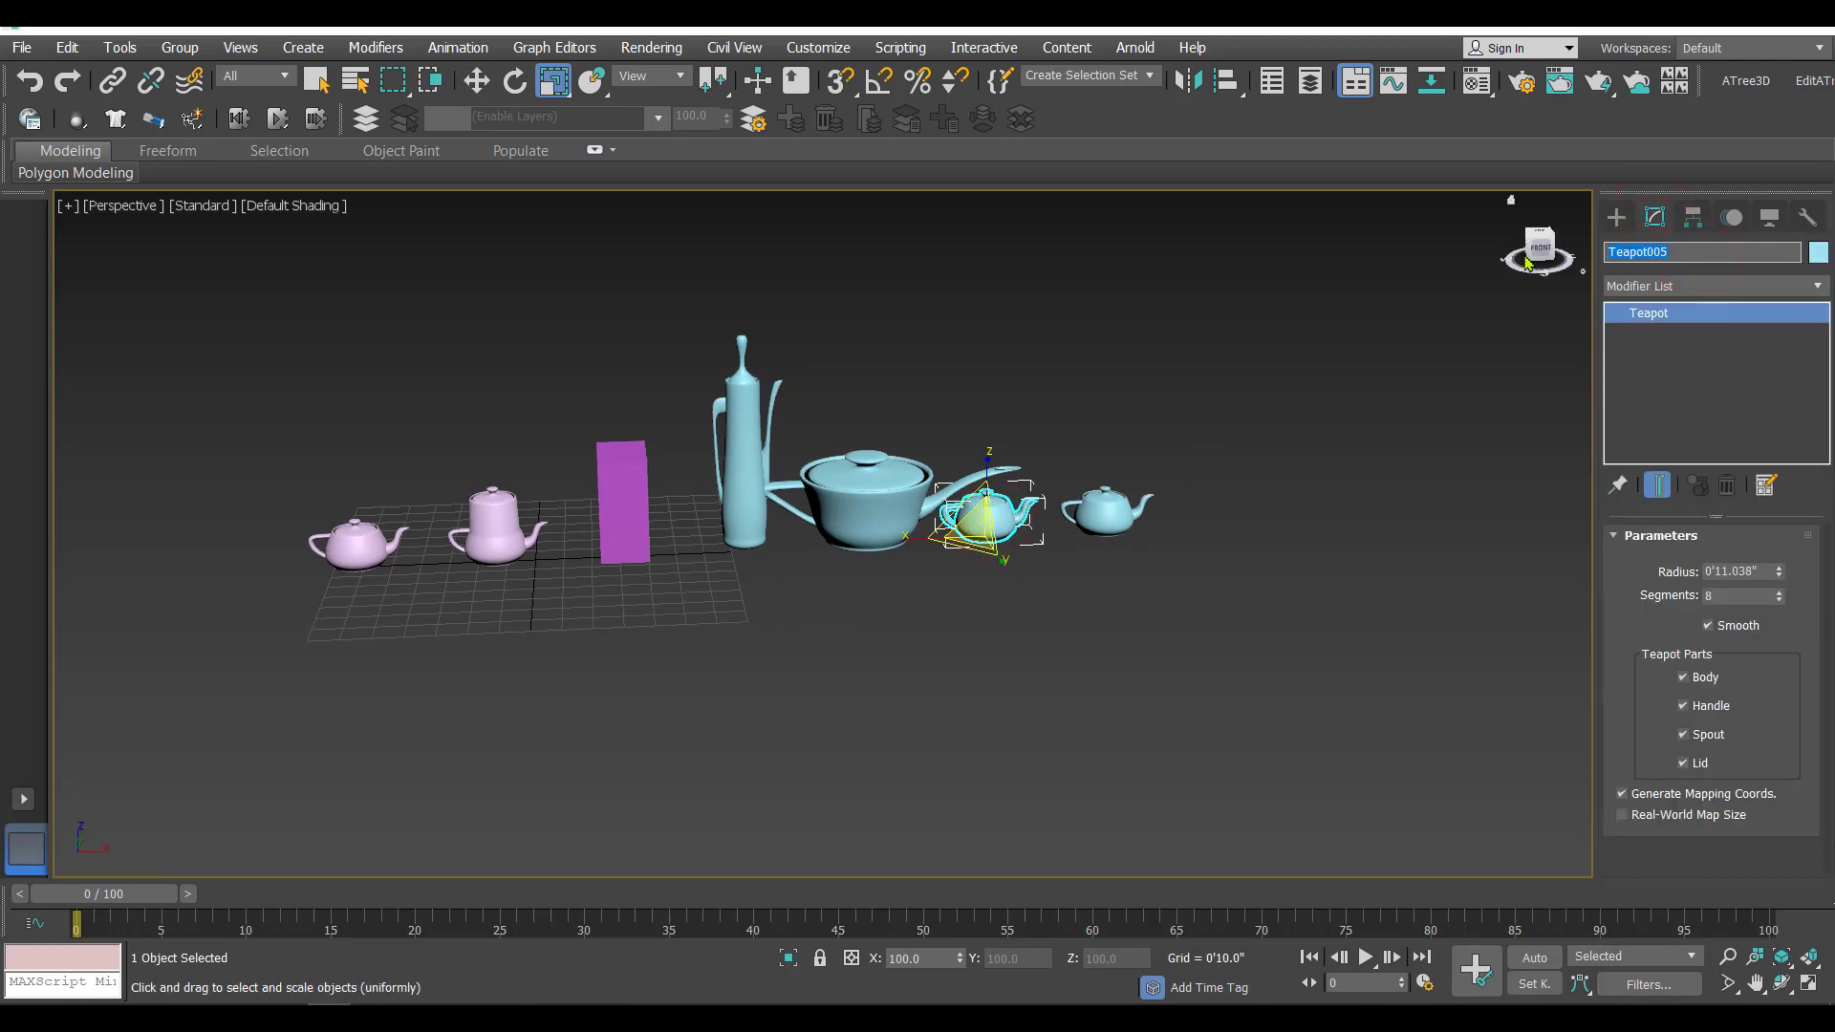
type("target 4")
left_click(1224, 622)
left_click(997, 526)
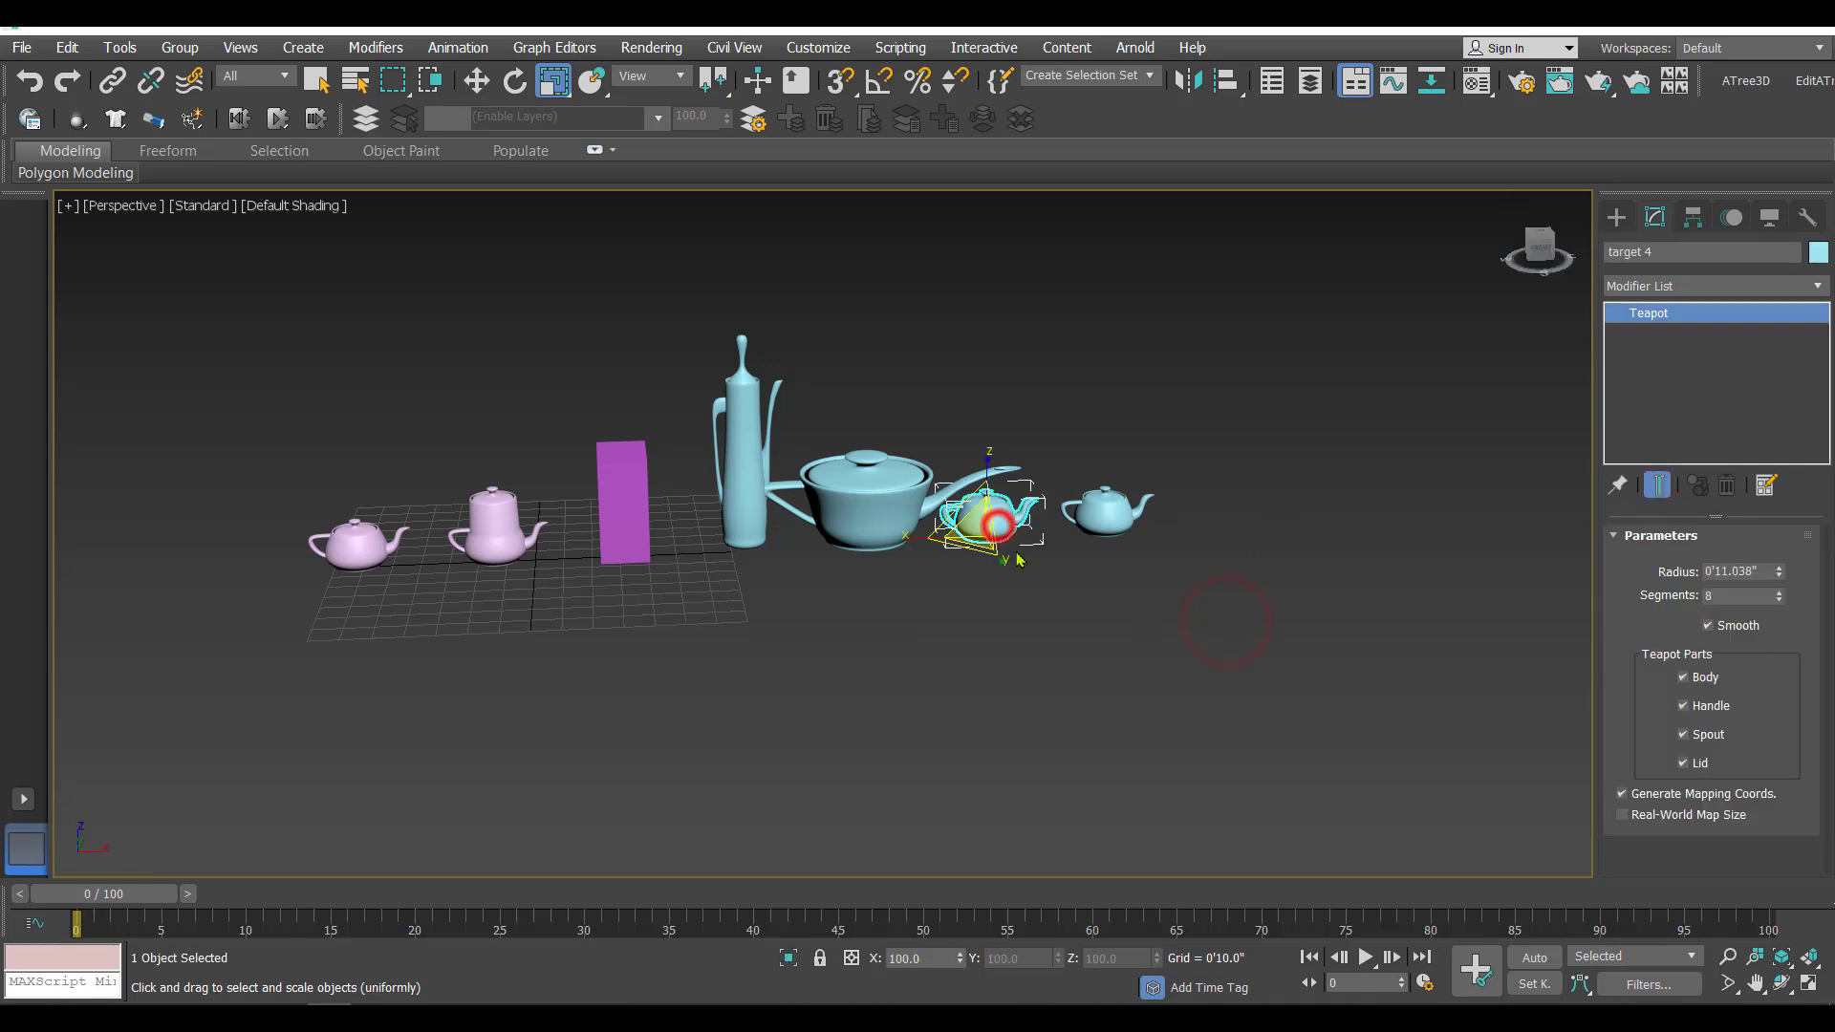
- Apply a Spherify modifier at 100% to target 4, making it nearly round
left_click(376, 48)
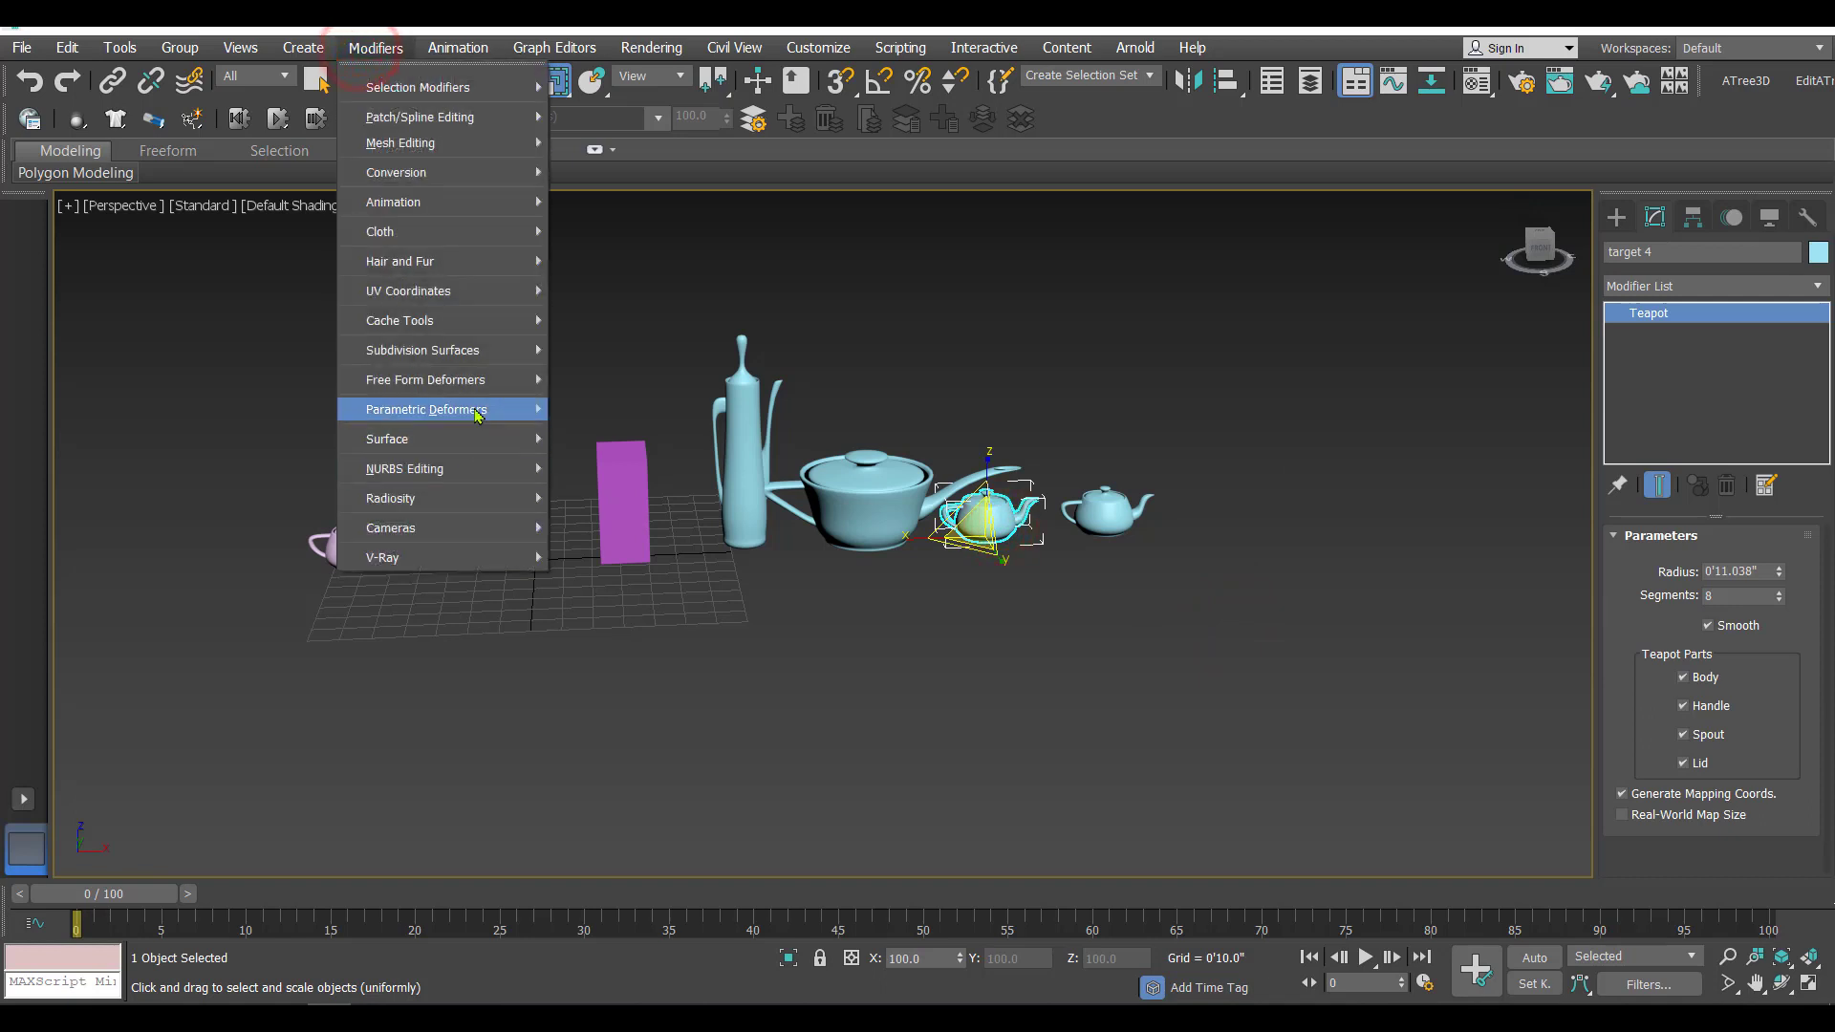
mouse_move(478, 409)
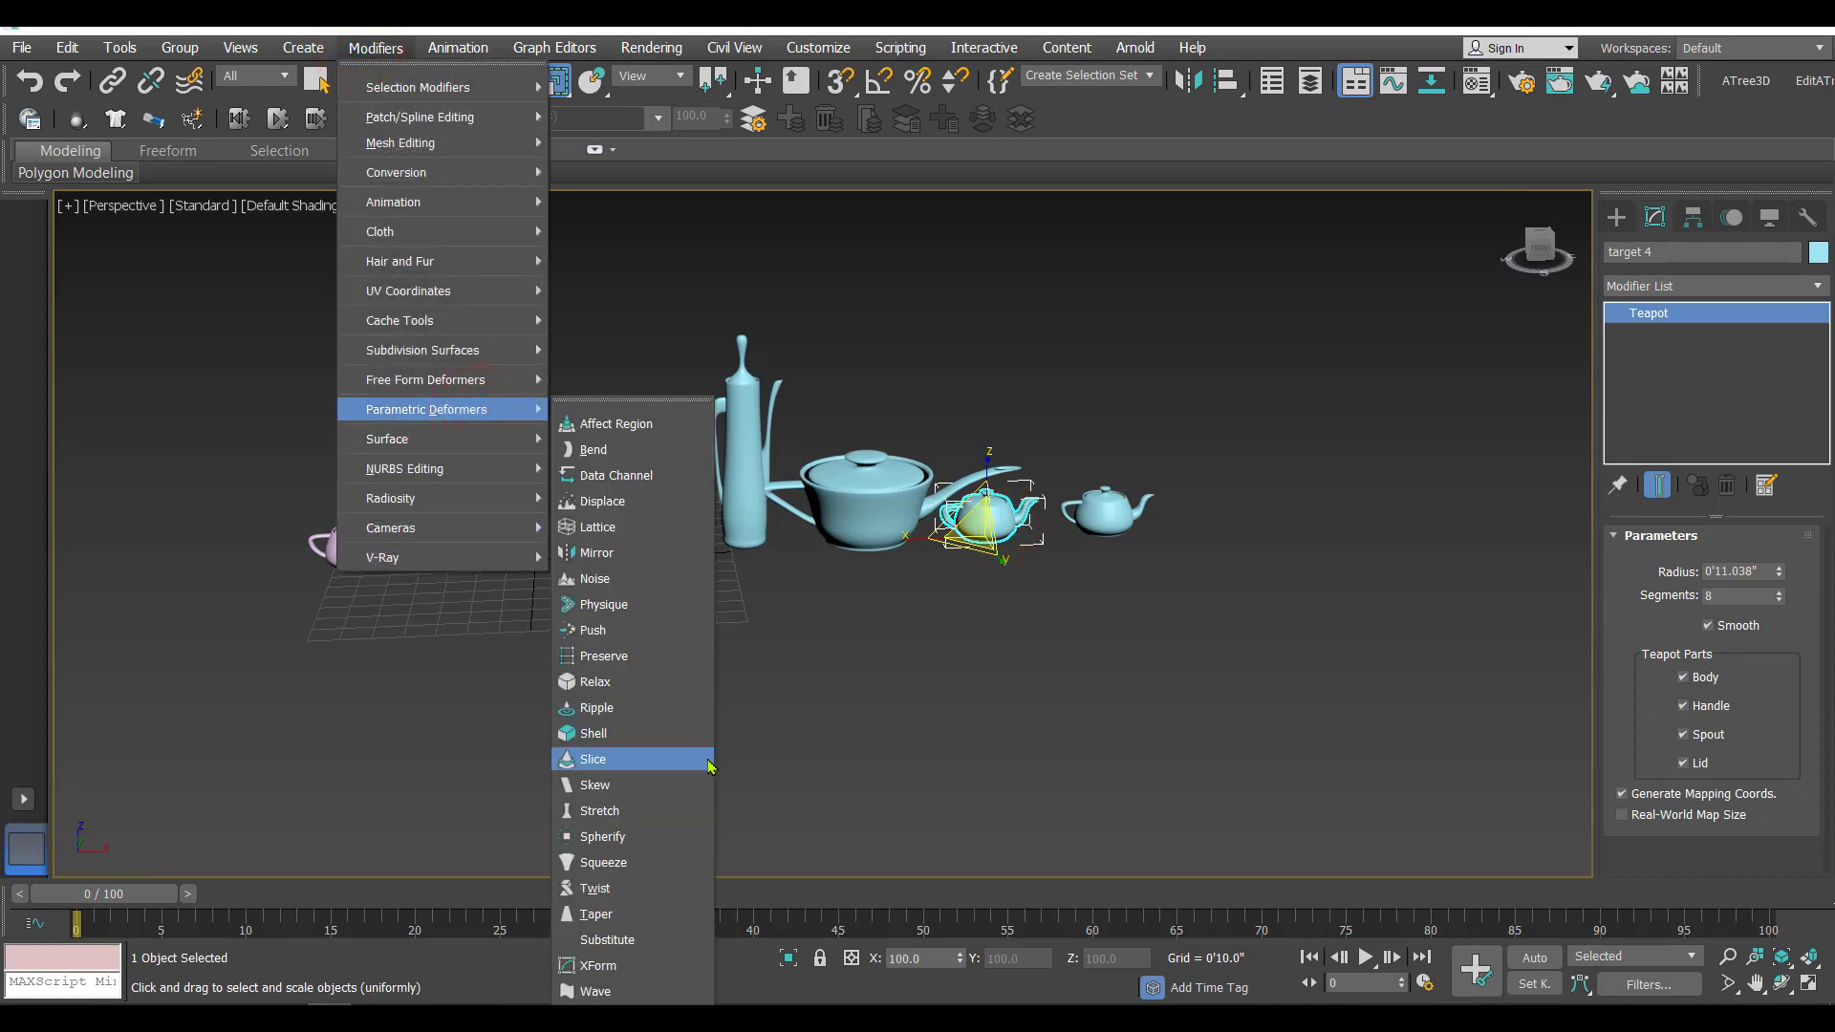
left_click(626, 837)
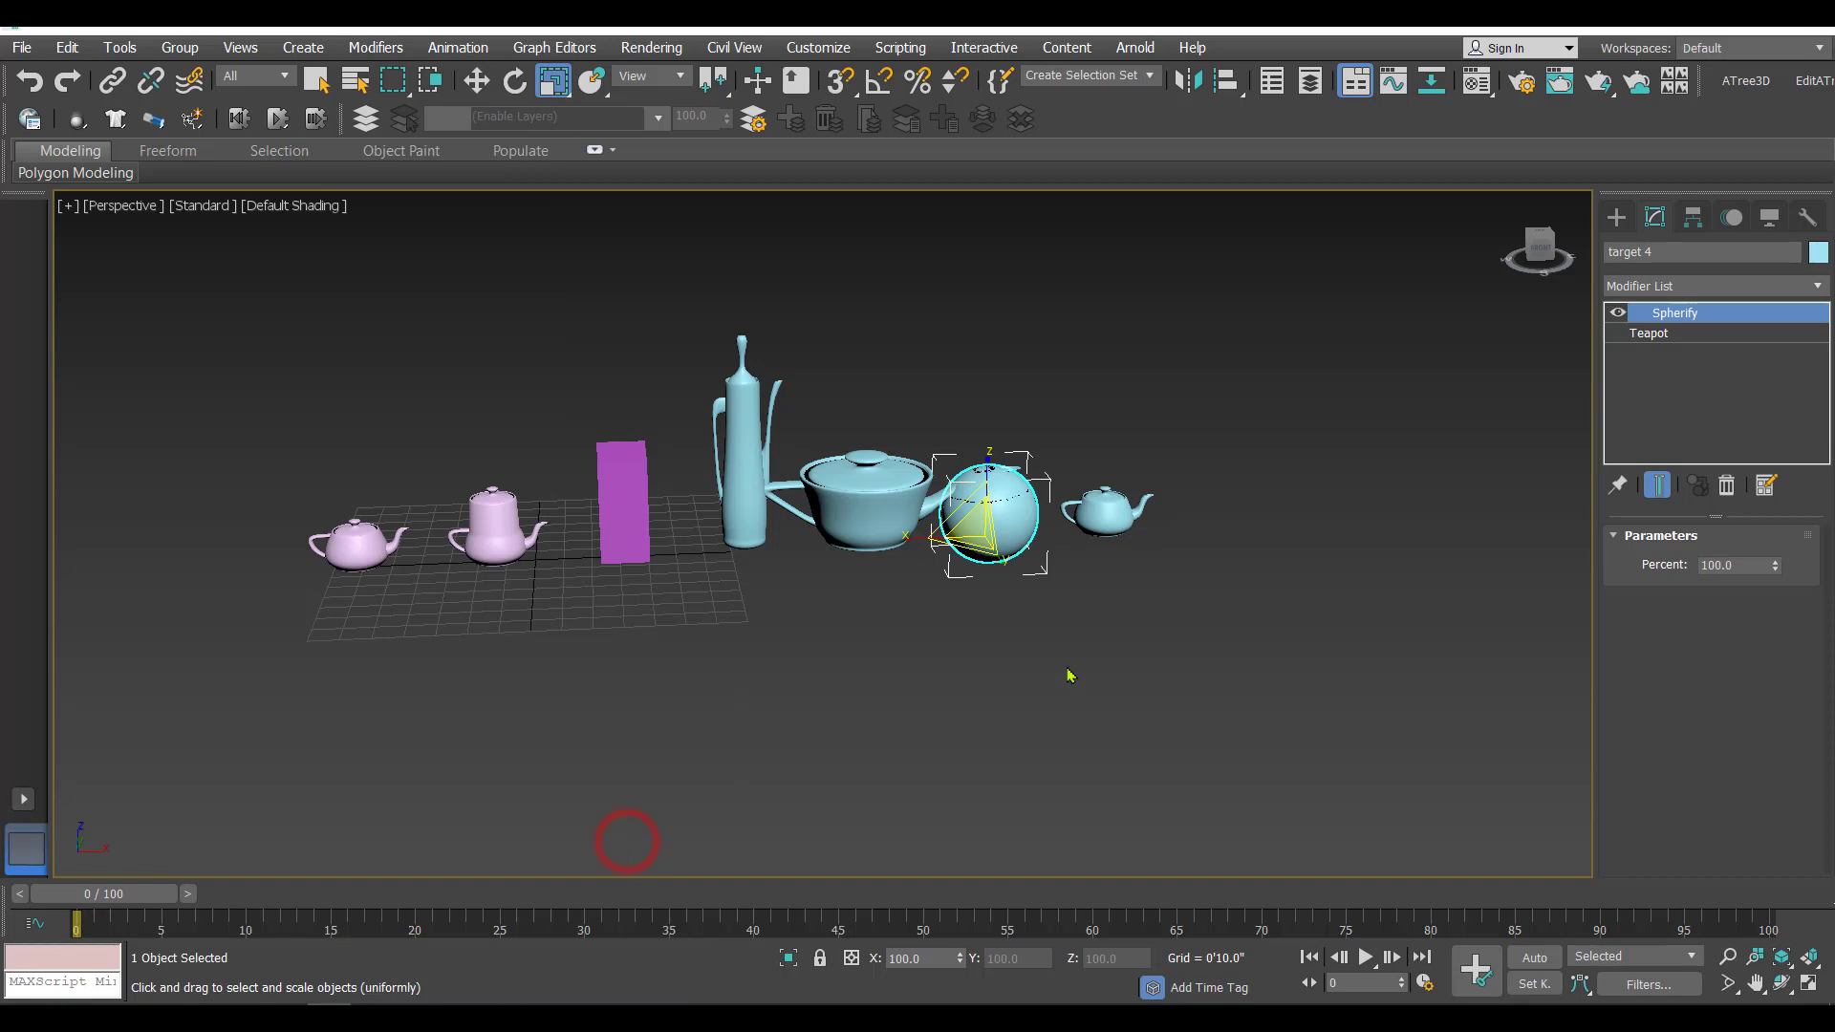
left_click(1098, 639)
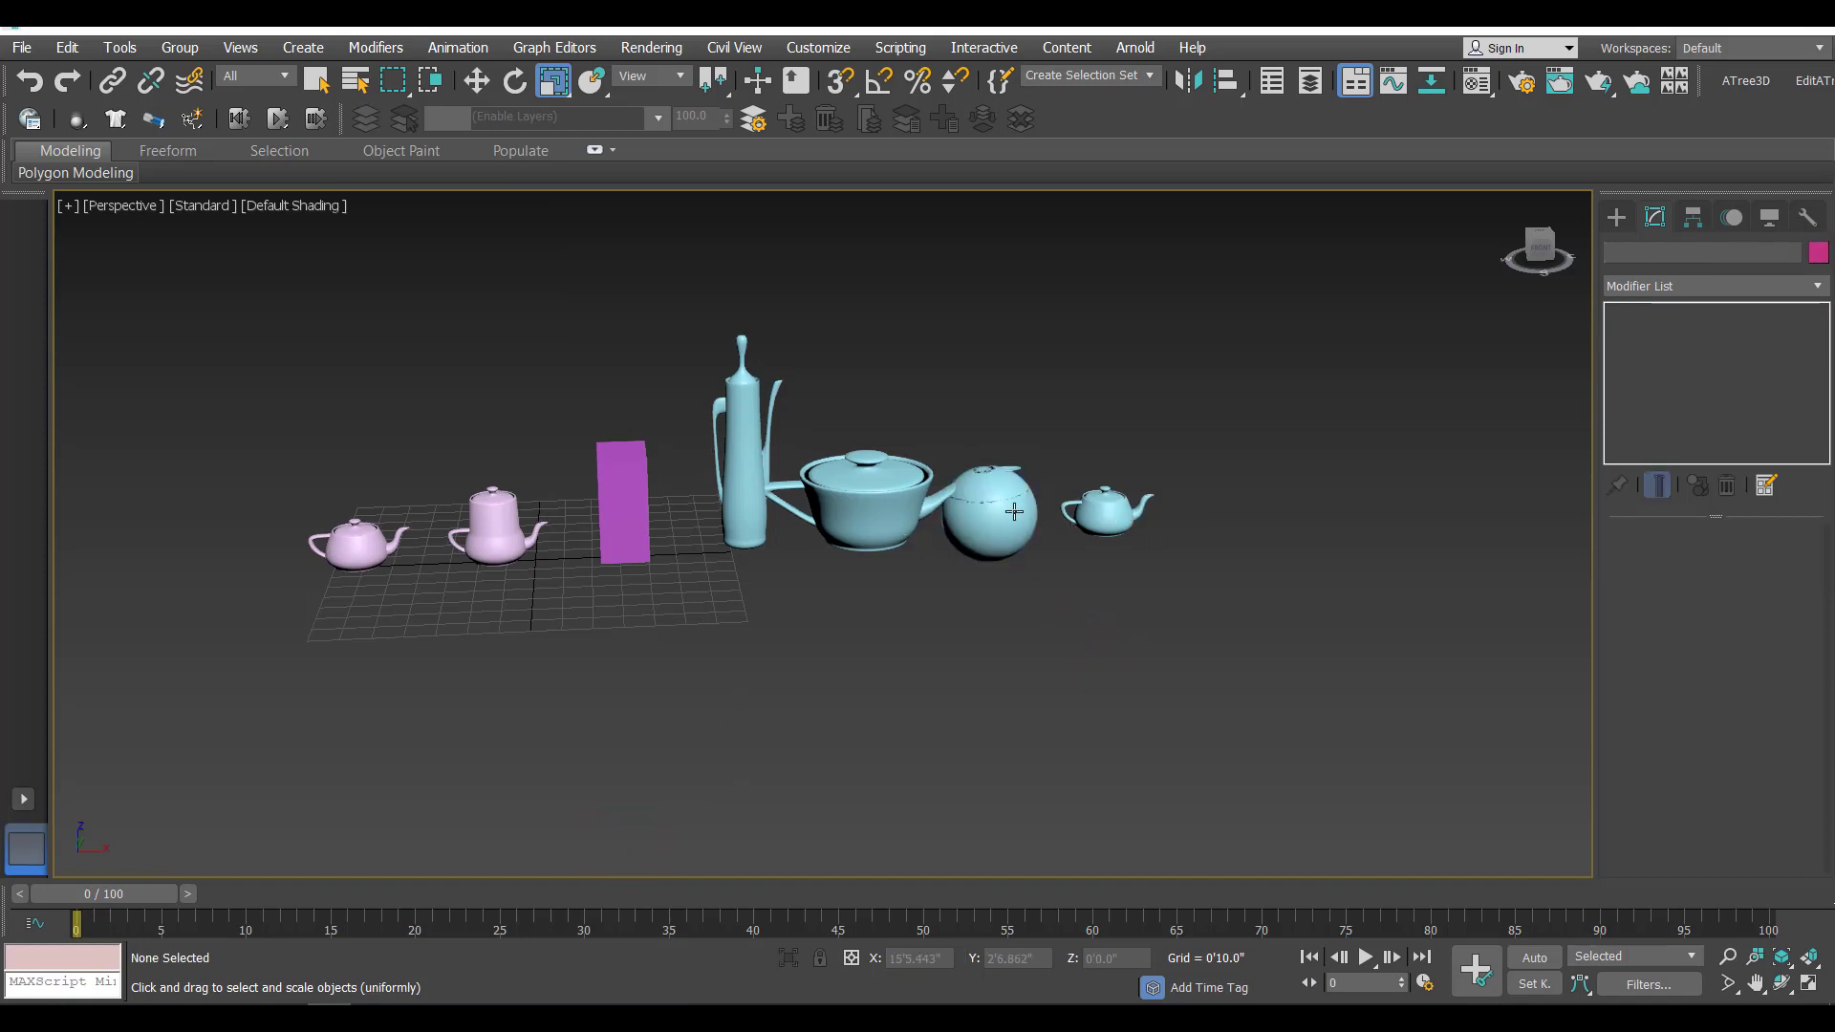
- Rename the last cyan teapot, Teapot006, to 'target 6'
left_click(1109, 514)
double_click(1677, 251)
type("target")
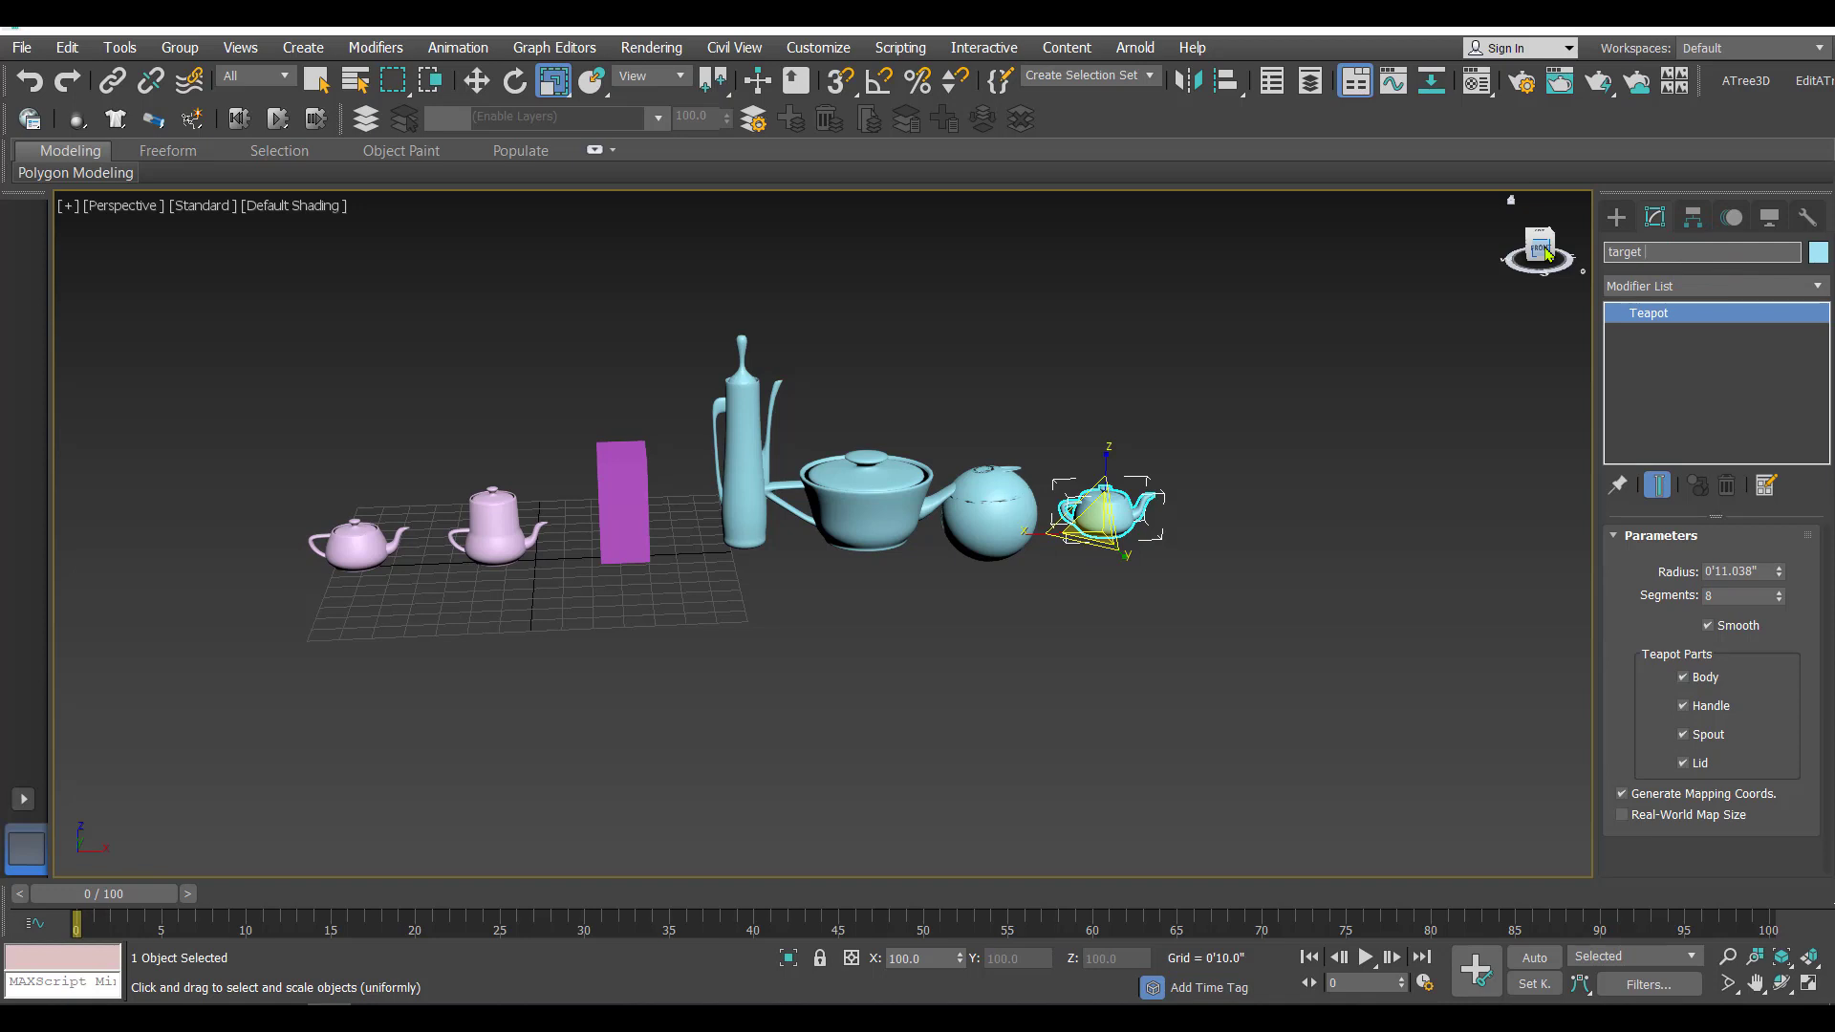
type("6")
key("Return")
left_click(1242, 604)
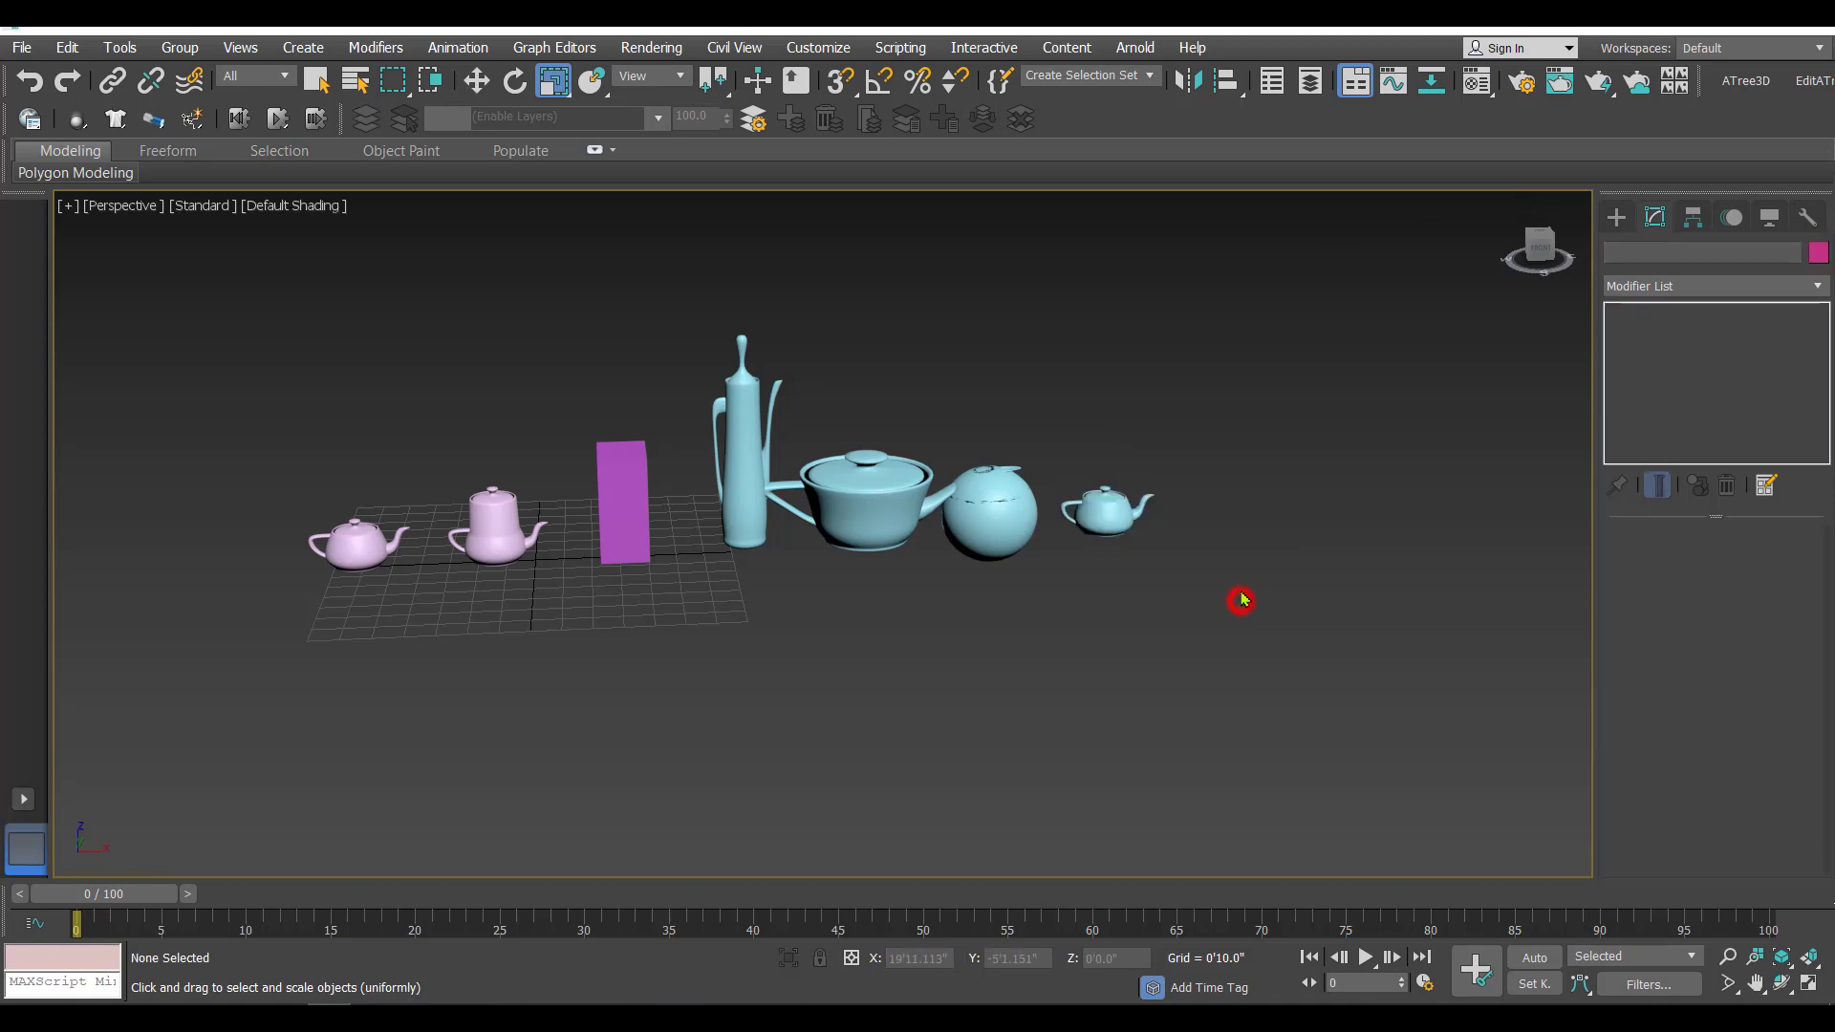
- Shift-drag target 6 to the right to start a copy named target 007
left_click(476, 80)
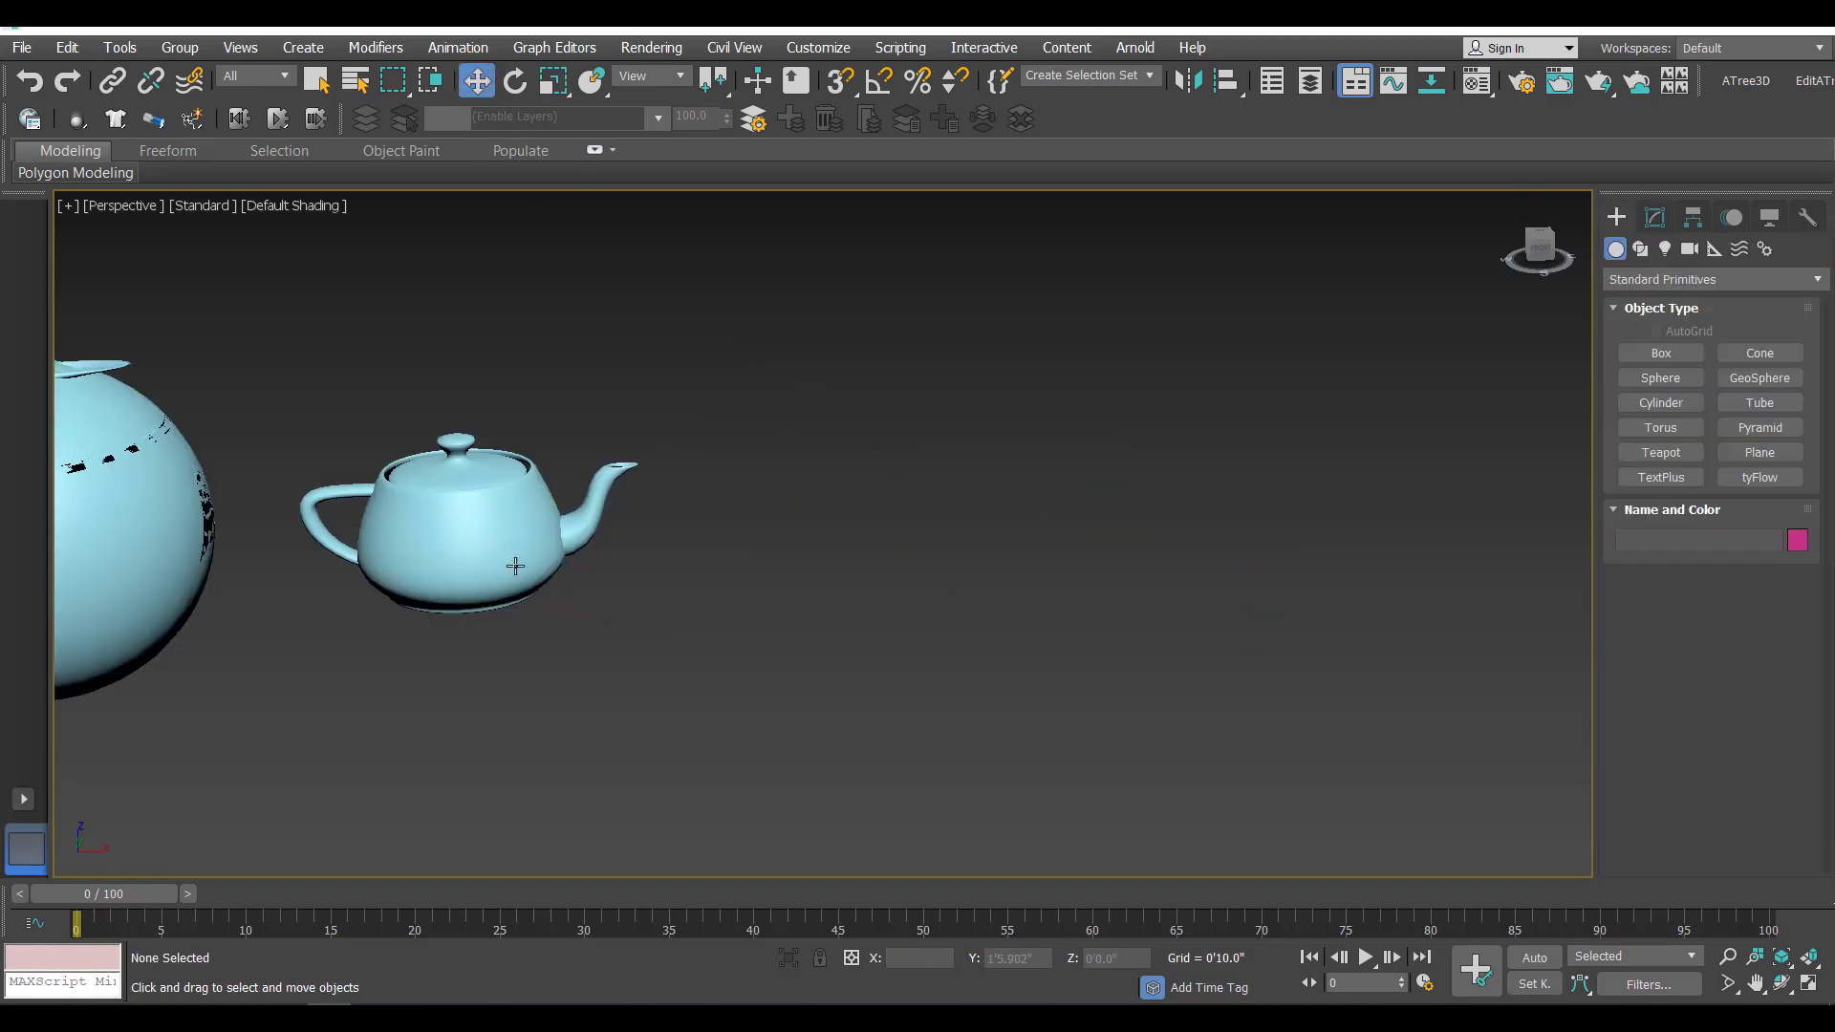
scroll(525, 558, "down", 2)
mouse_move(525, 558)
left_mouse_down()
mouse_move(560, 579)
mouse_move(752, 598)
left_mouse_up()
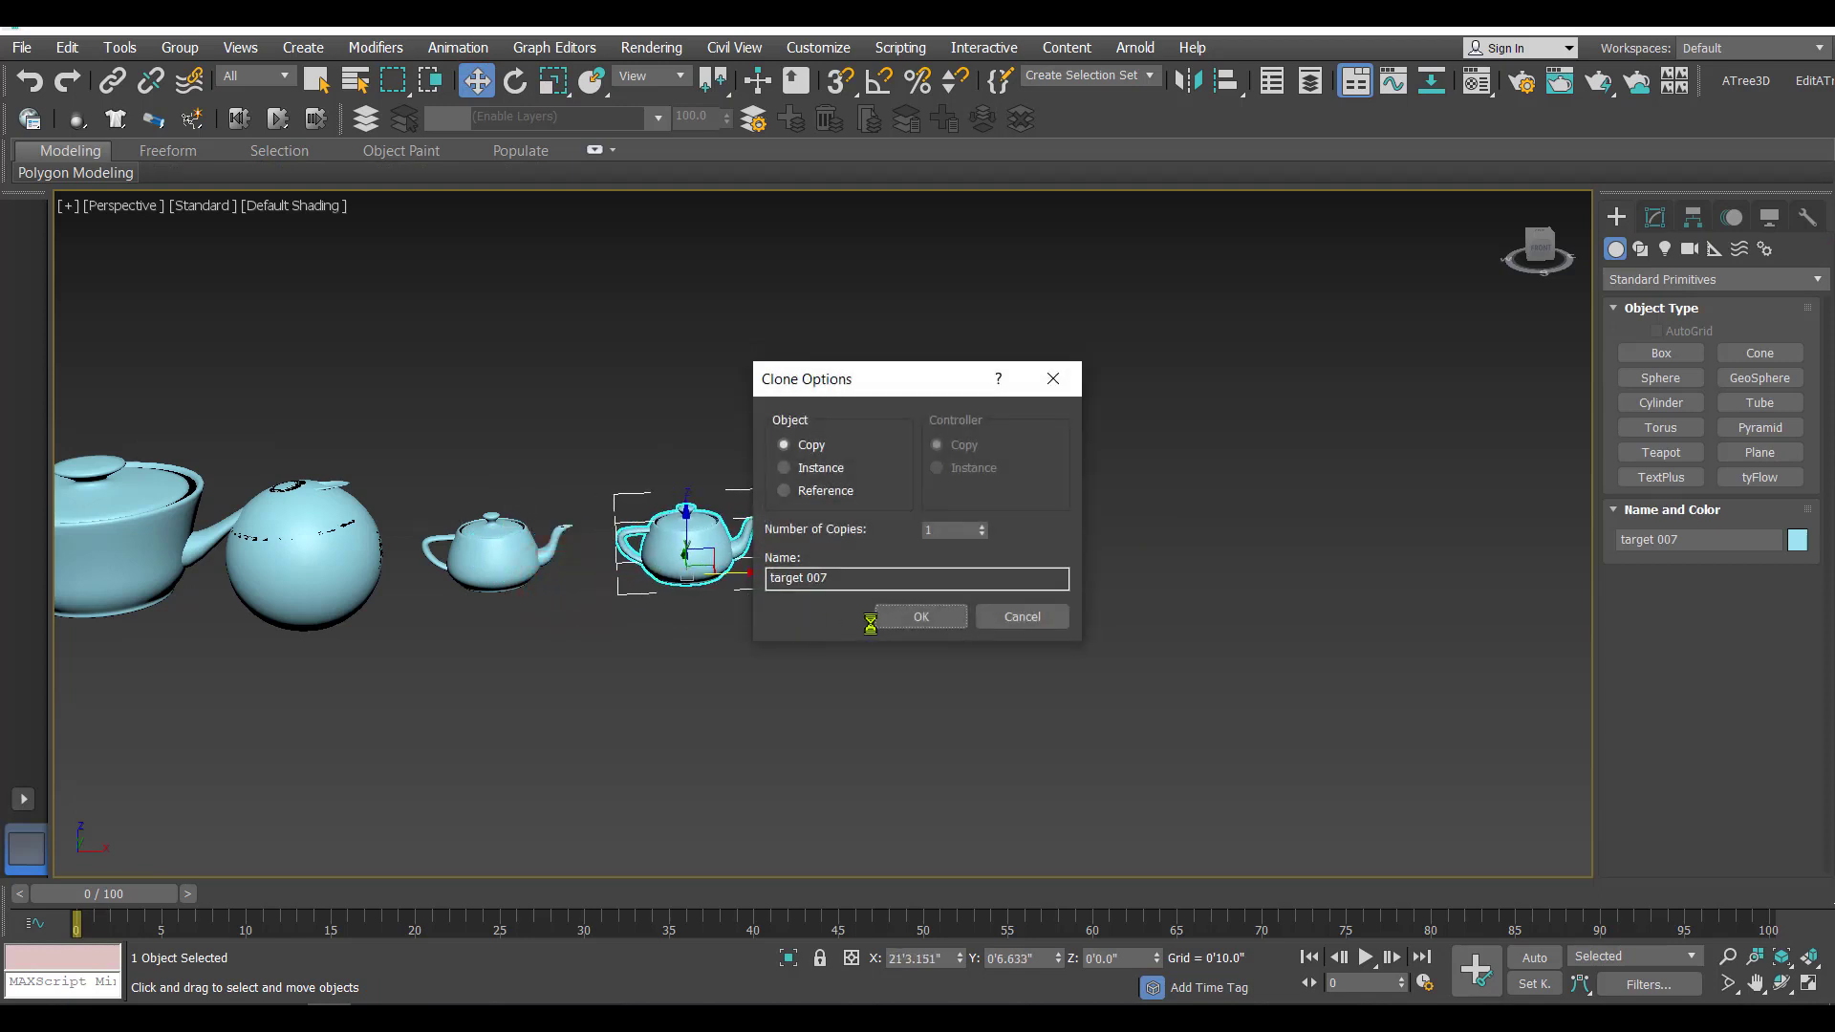
- Confirm the copy target 007 and convert it to an Editable Poly
left_click(910, 618)
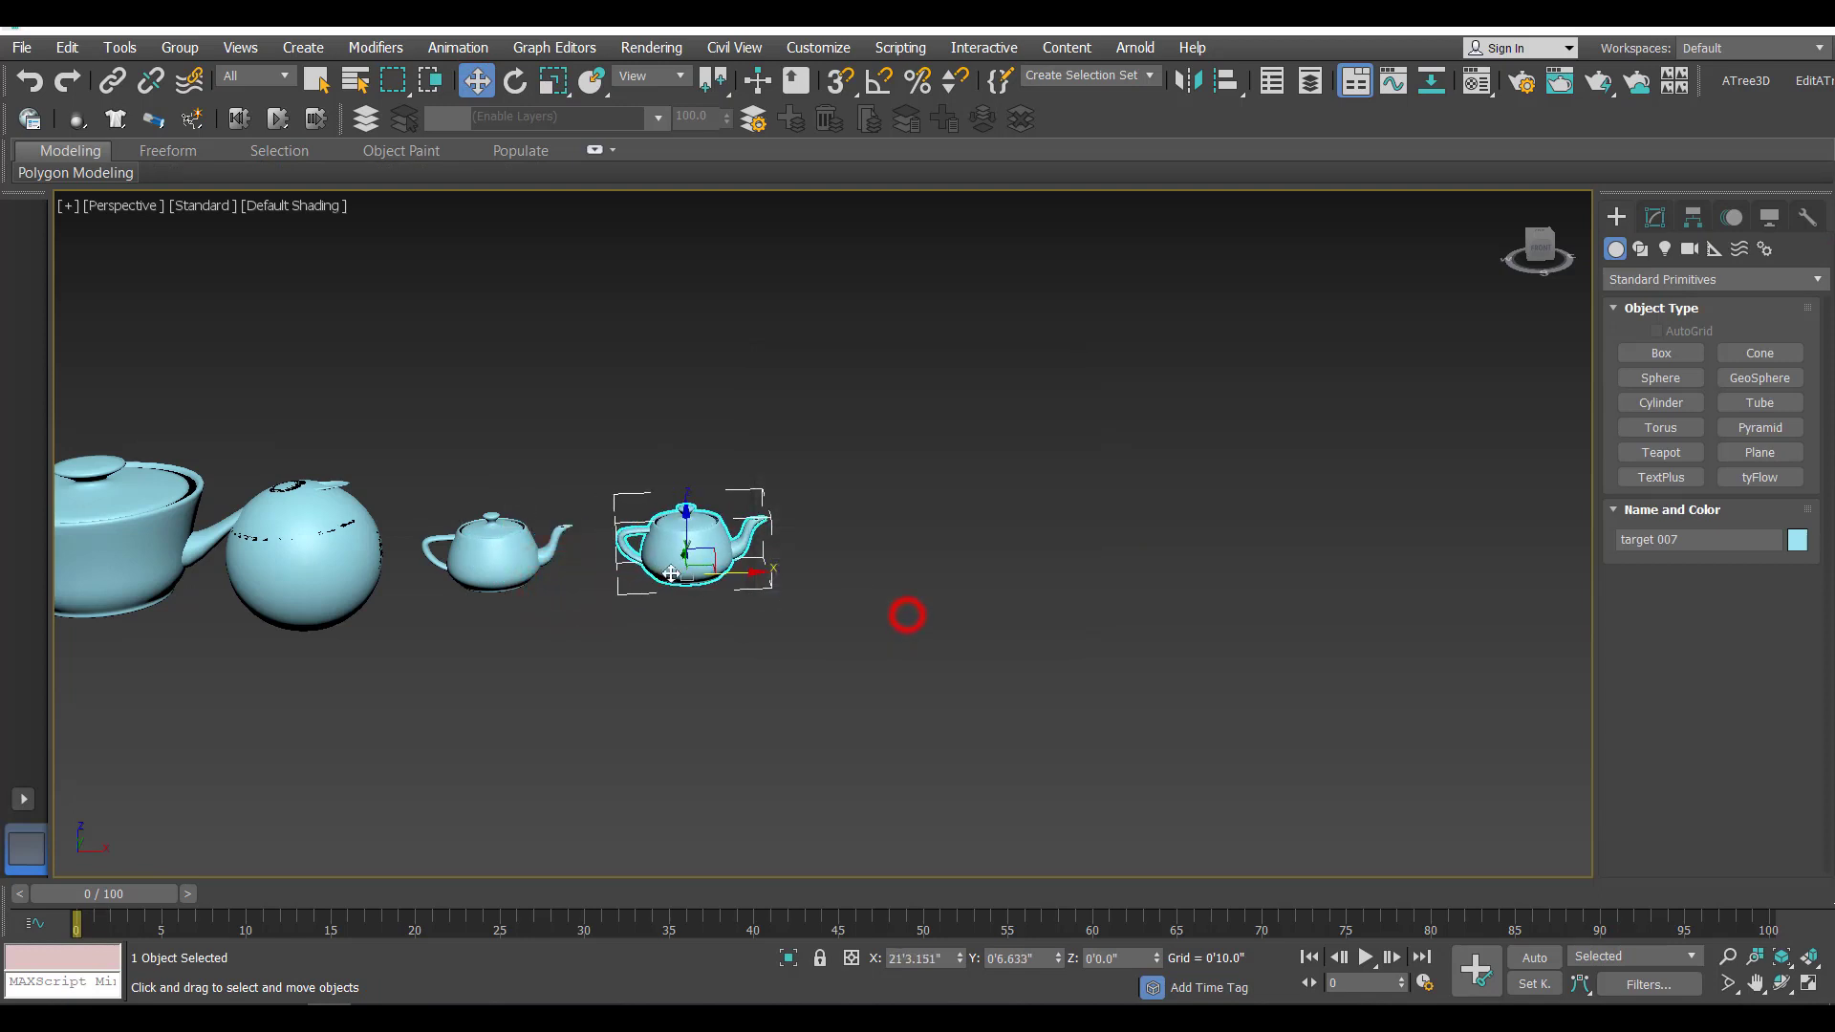
right_click(719, 537)
mouse_move(842, 790)
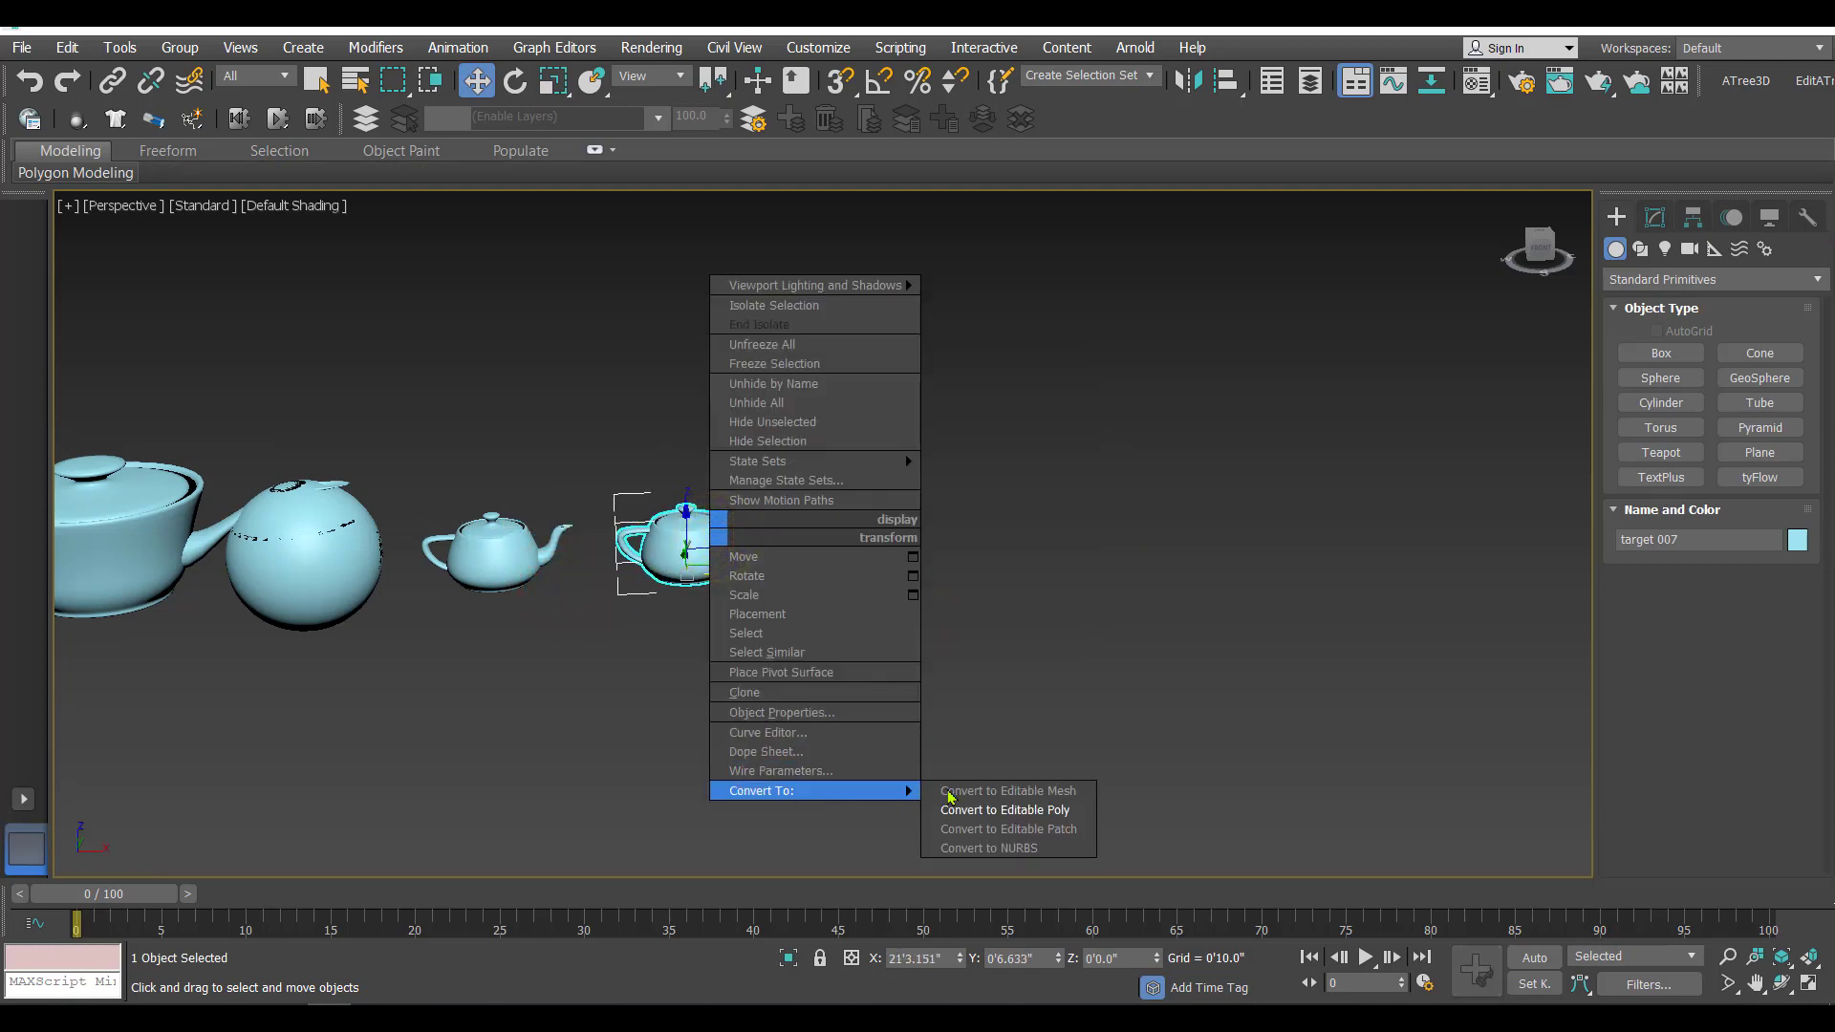
left_click(997, 805)
- Extrude two polygons on target 007's body into prongs
left_click(1730, 564)
middle_click_drag(766, 602, 844, 598)
scroll(779, 541, "up", 4)
left_click(764, 554)
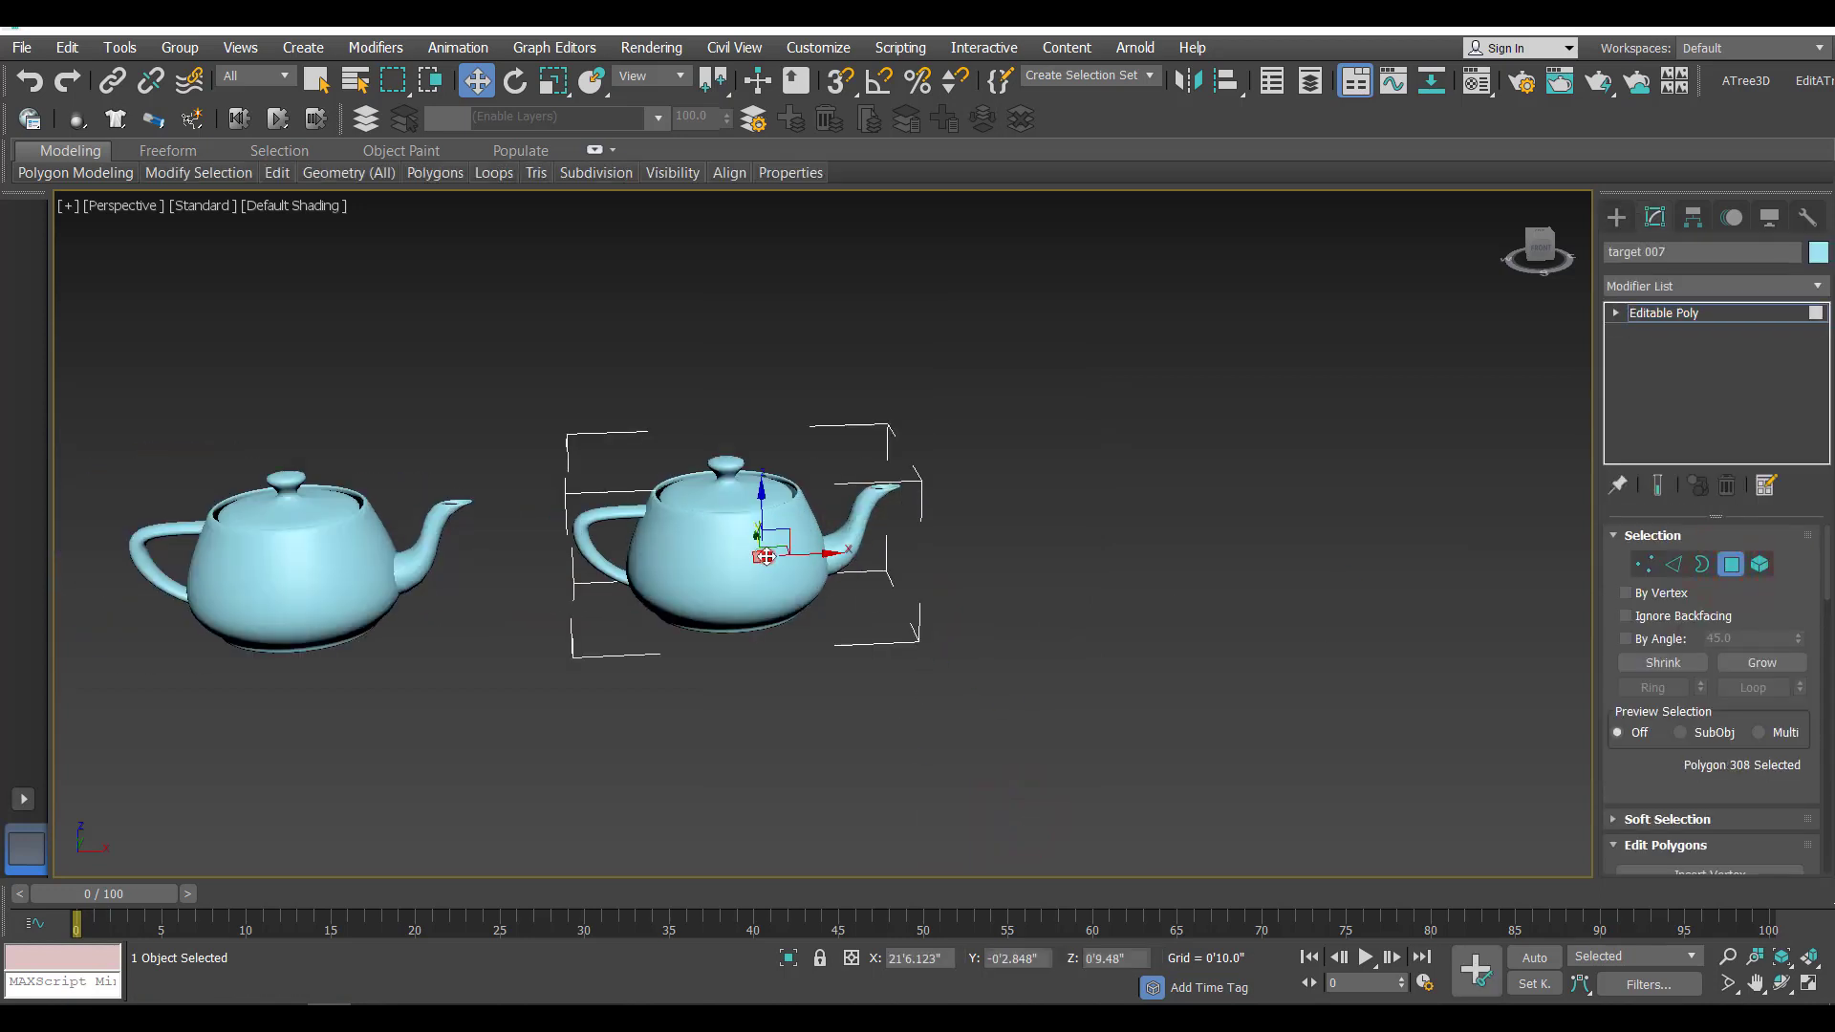
left_click(669, 593, "ctrl")
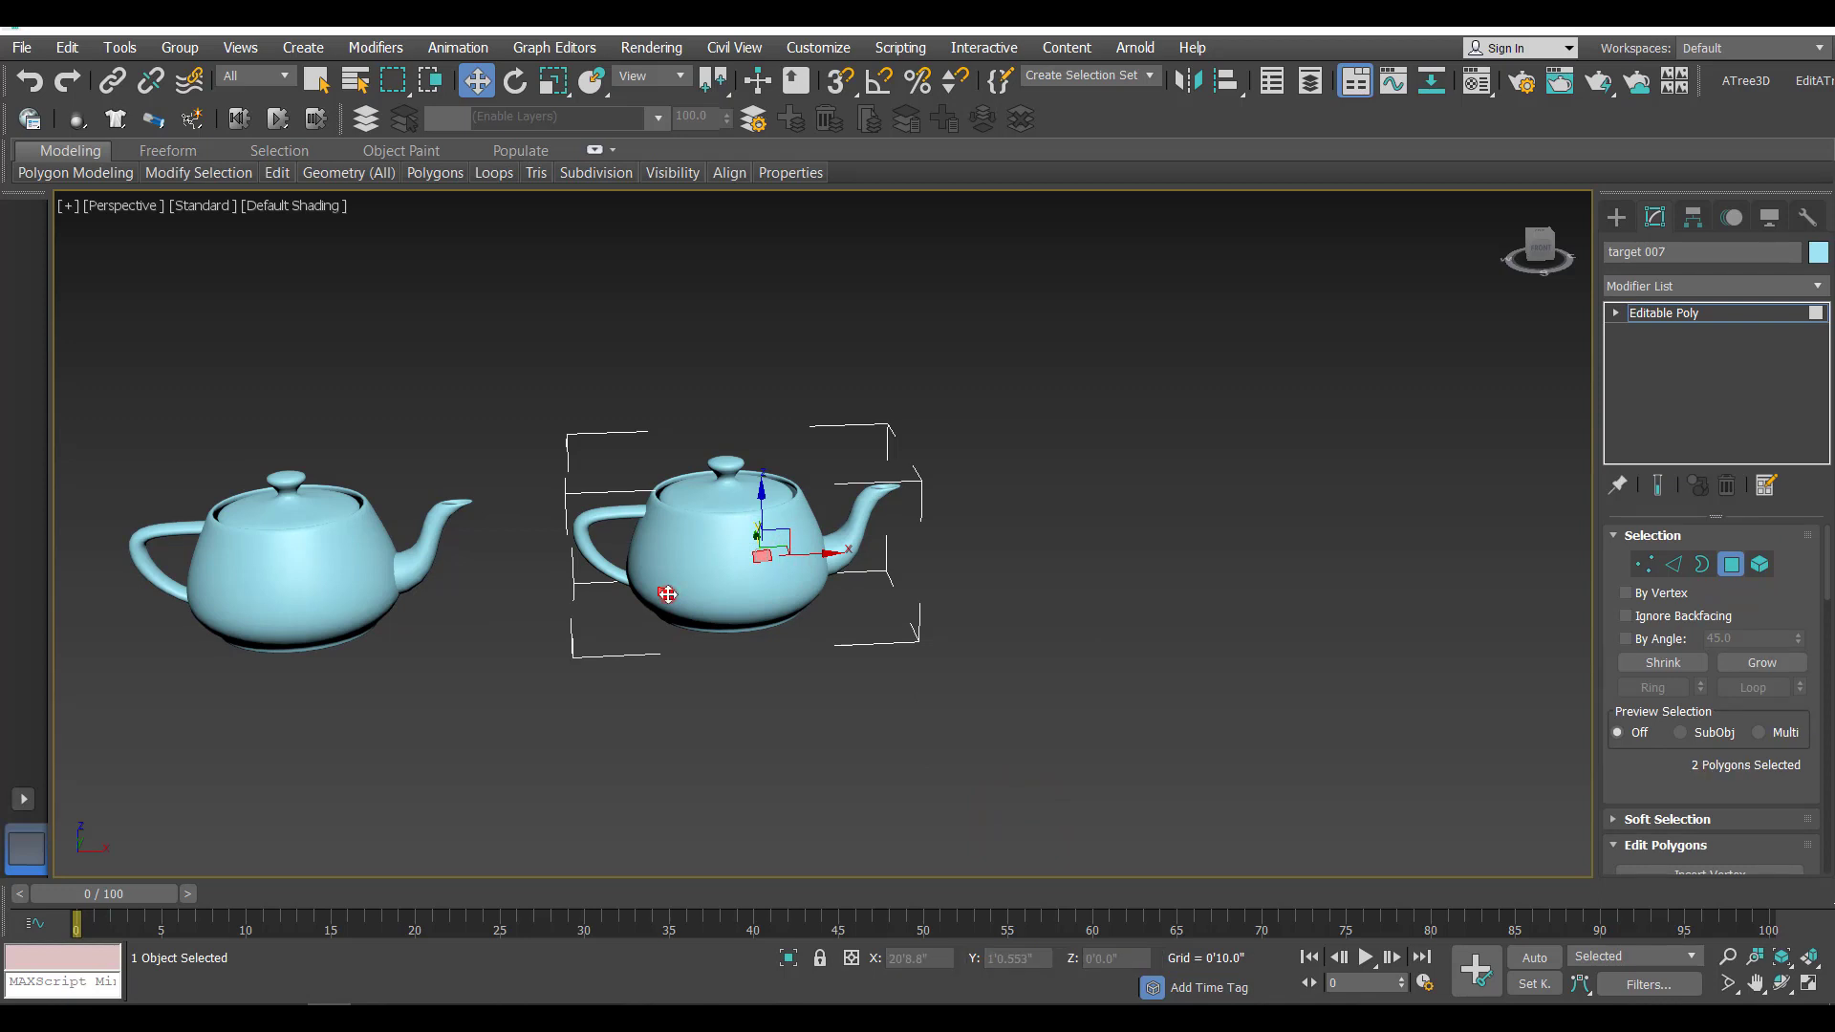
right_click(762, 556)
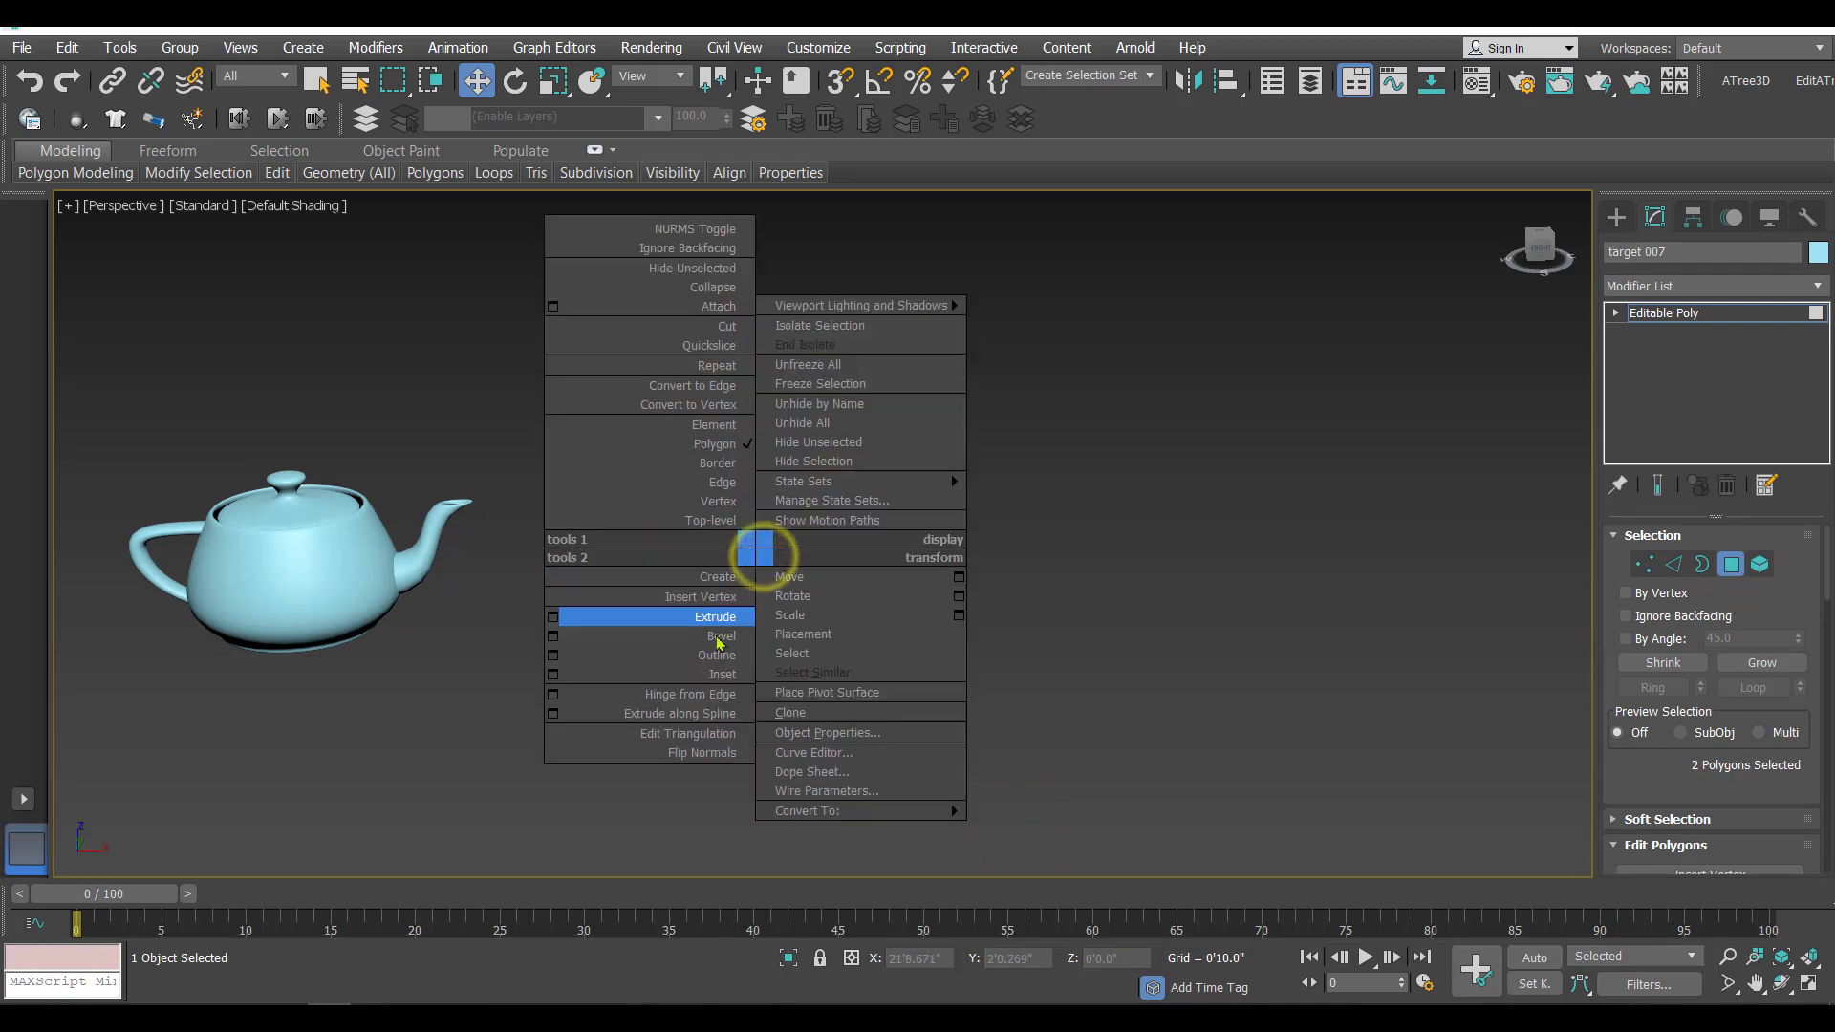
left_click(554, 619)
left_click(836, 615)
left_click(1616, 217)
left_click(1009, 691)
middle_click_drag(882, 713, 1020, 500, "alt")
scroll(1020, 500, "down", 4)
middle_click_drag(926, 627, 869, 647)
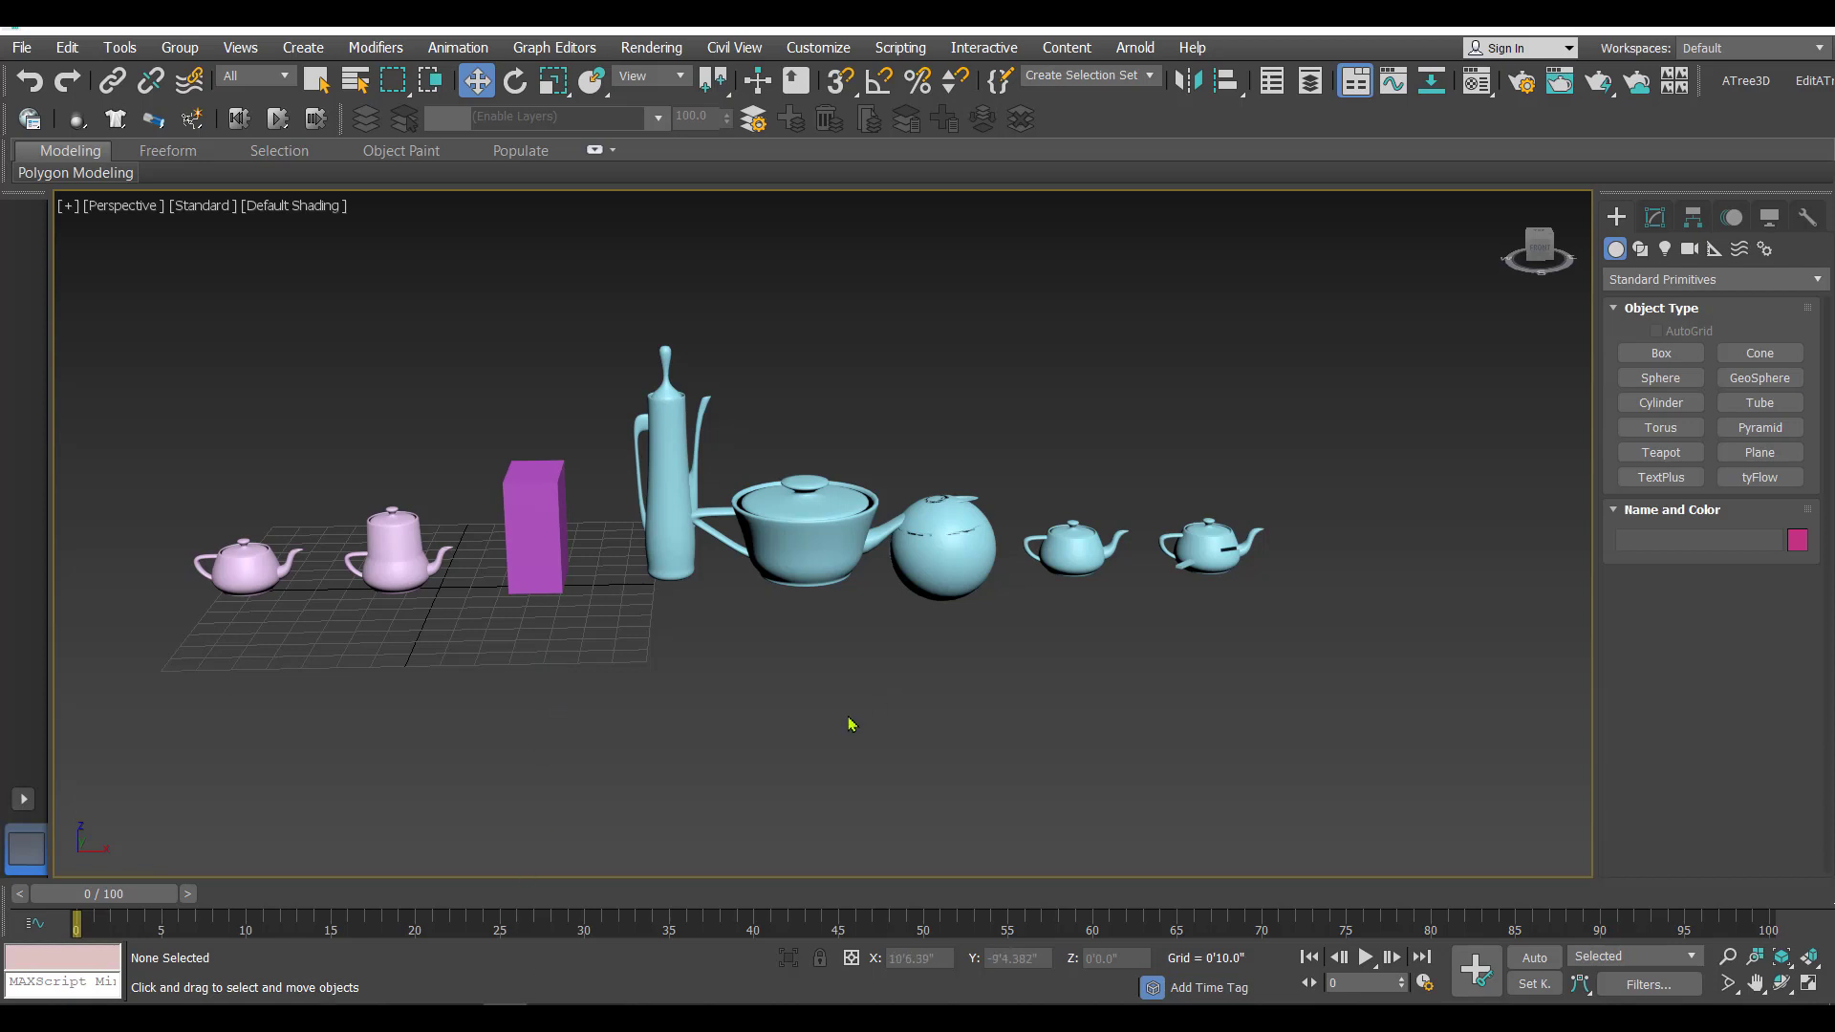
- Convert the first pink teapot (Teapot001) into a Morph compound object with M_Teapot001 as the first target
middle_click_drag(773, 720, 864, 717)
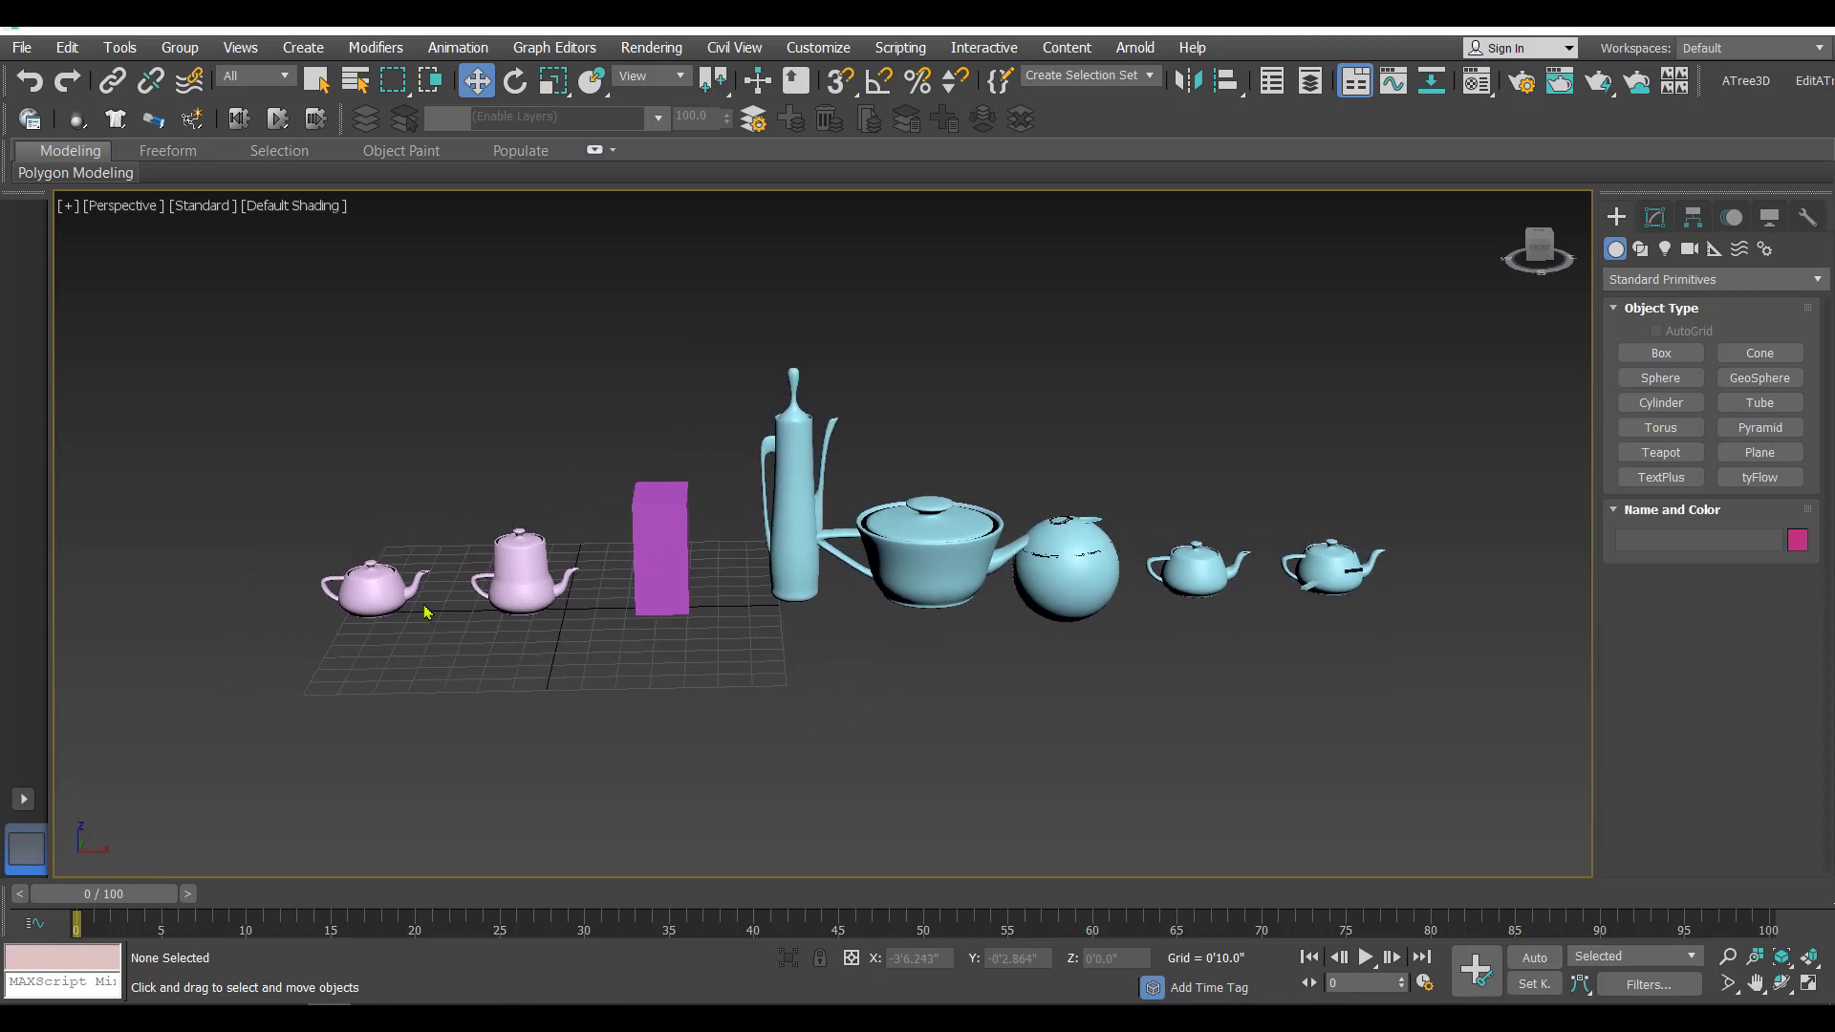
left_click(373, 587)
scroll(373, 586, "up", 2)
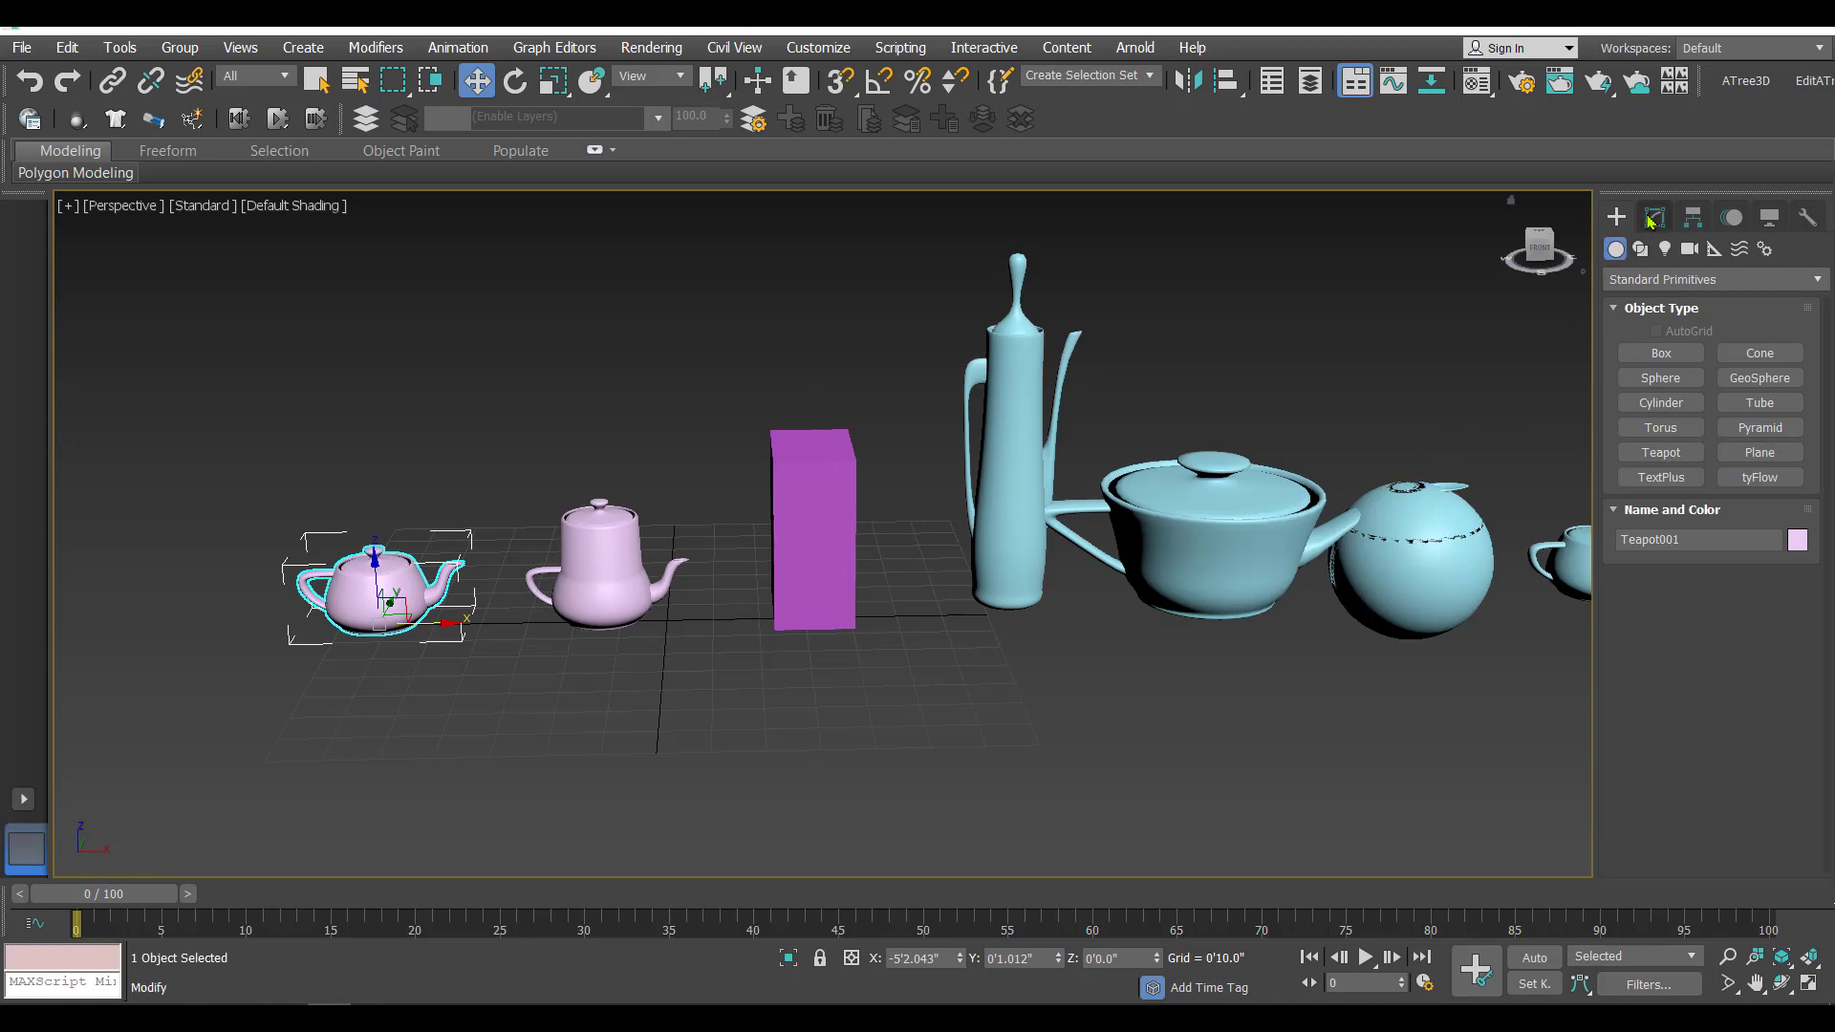
left_click(1636, 279)
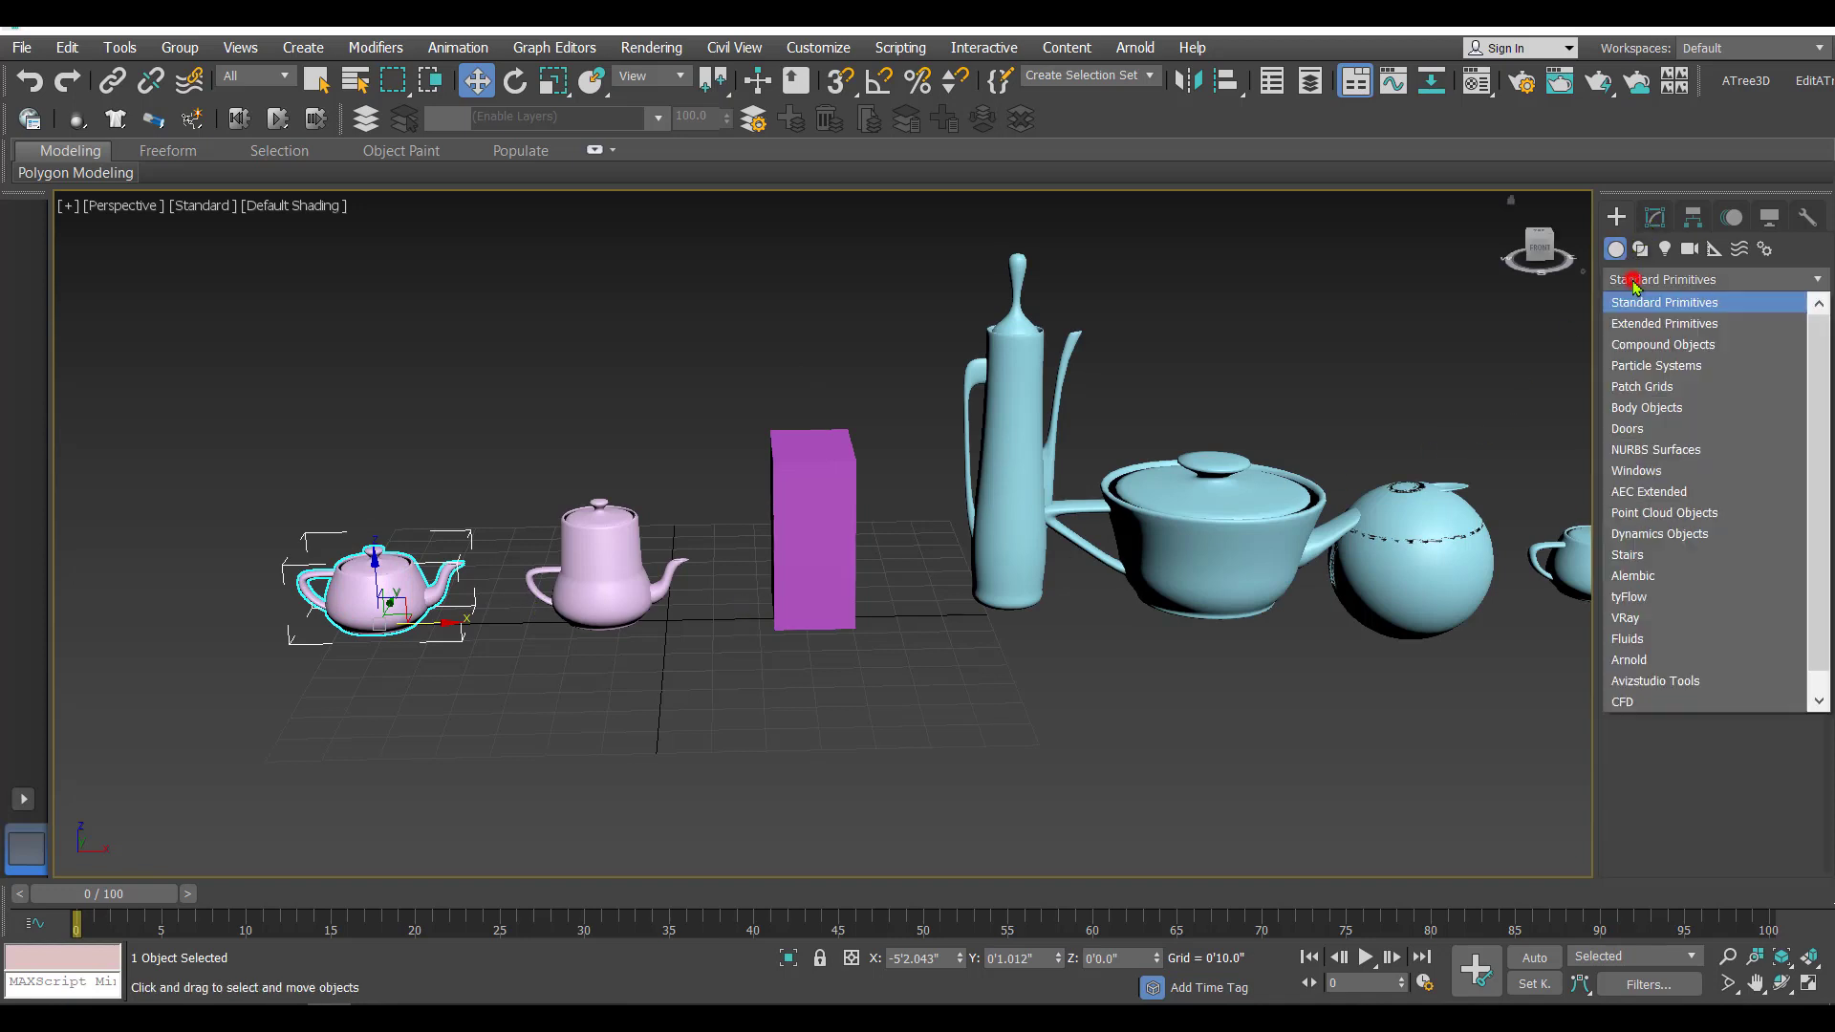
left_click(1645, 346)
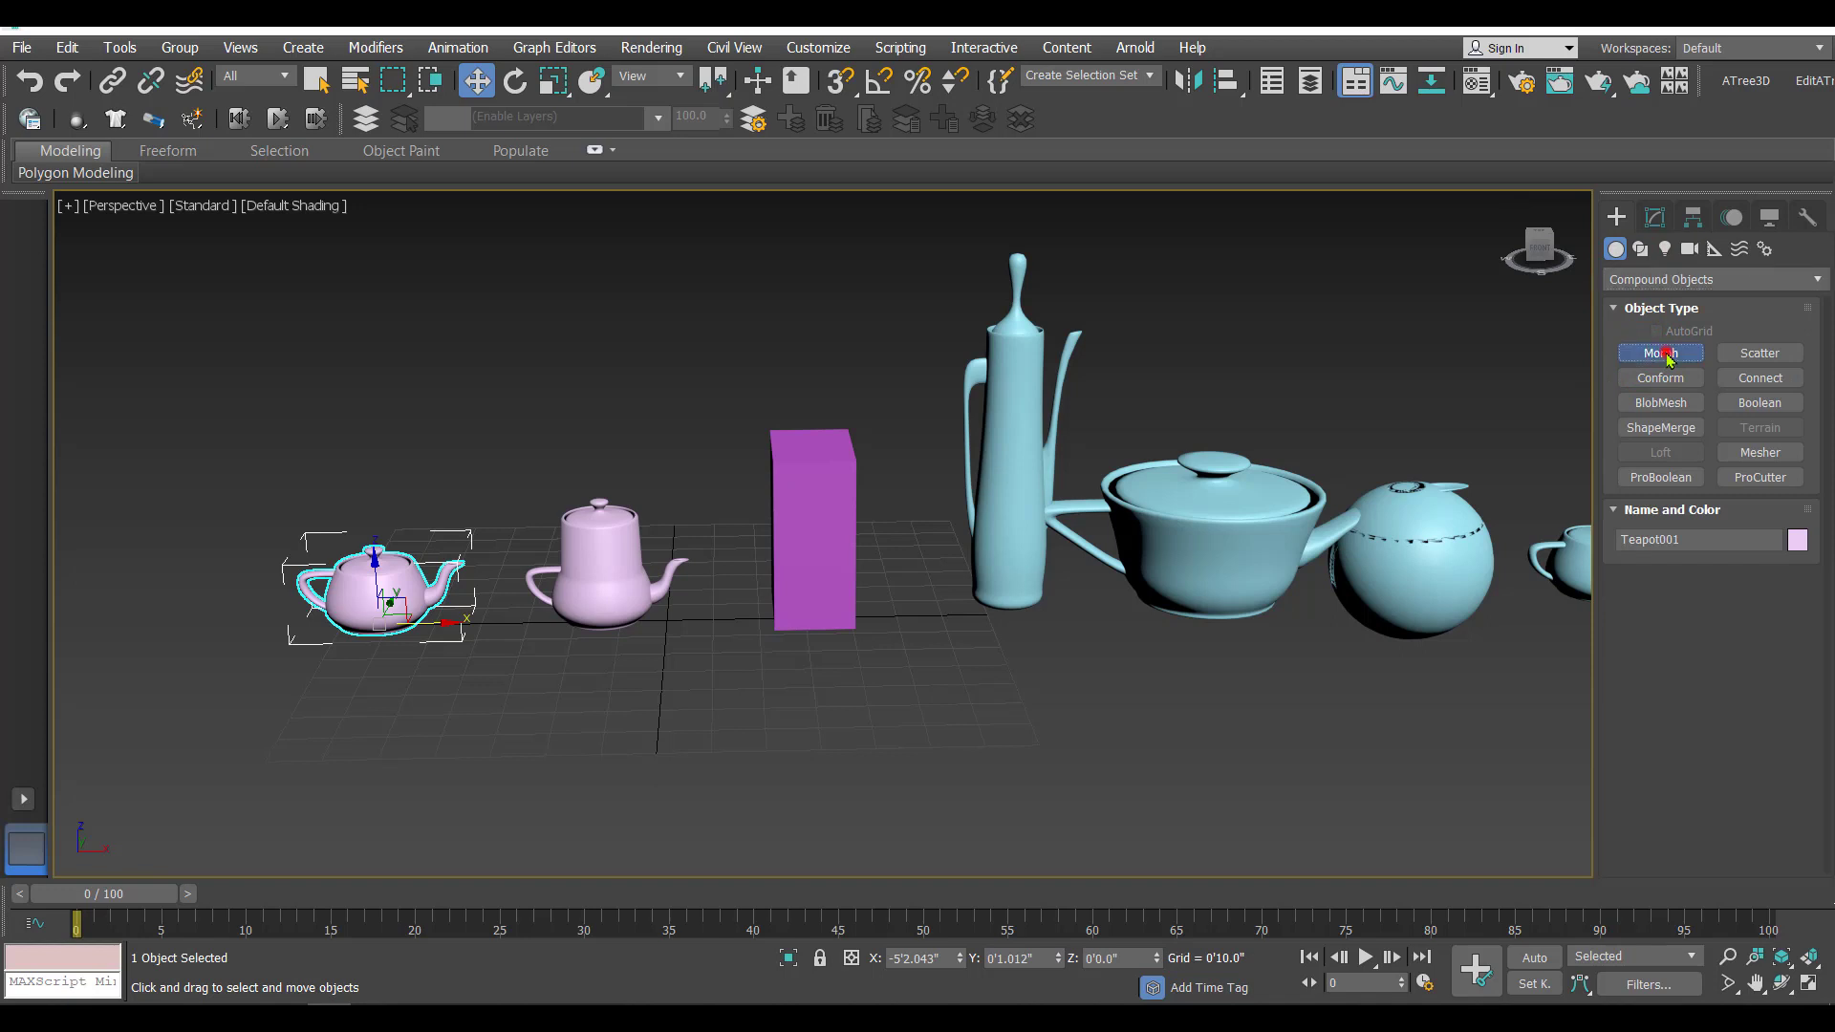
left_click(1663, 354)
left_click_drag(1614, 635, 1624, 466)
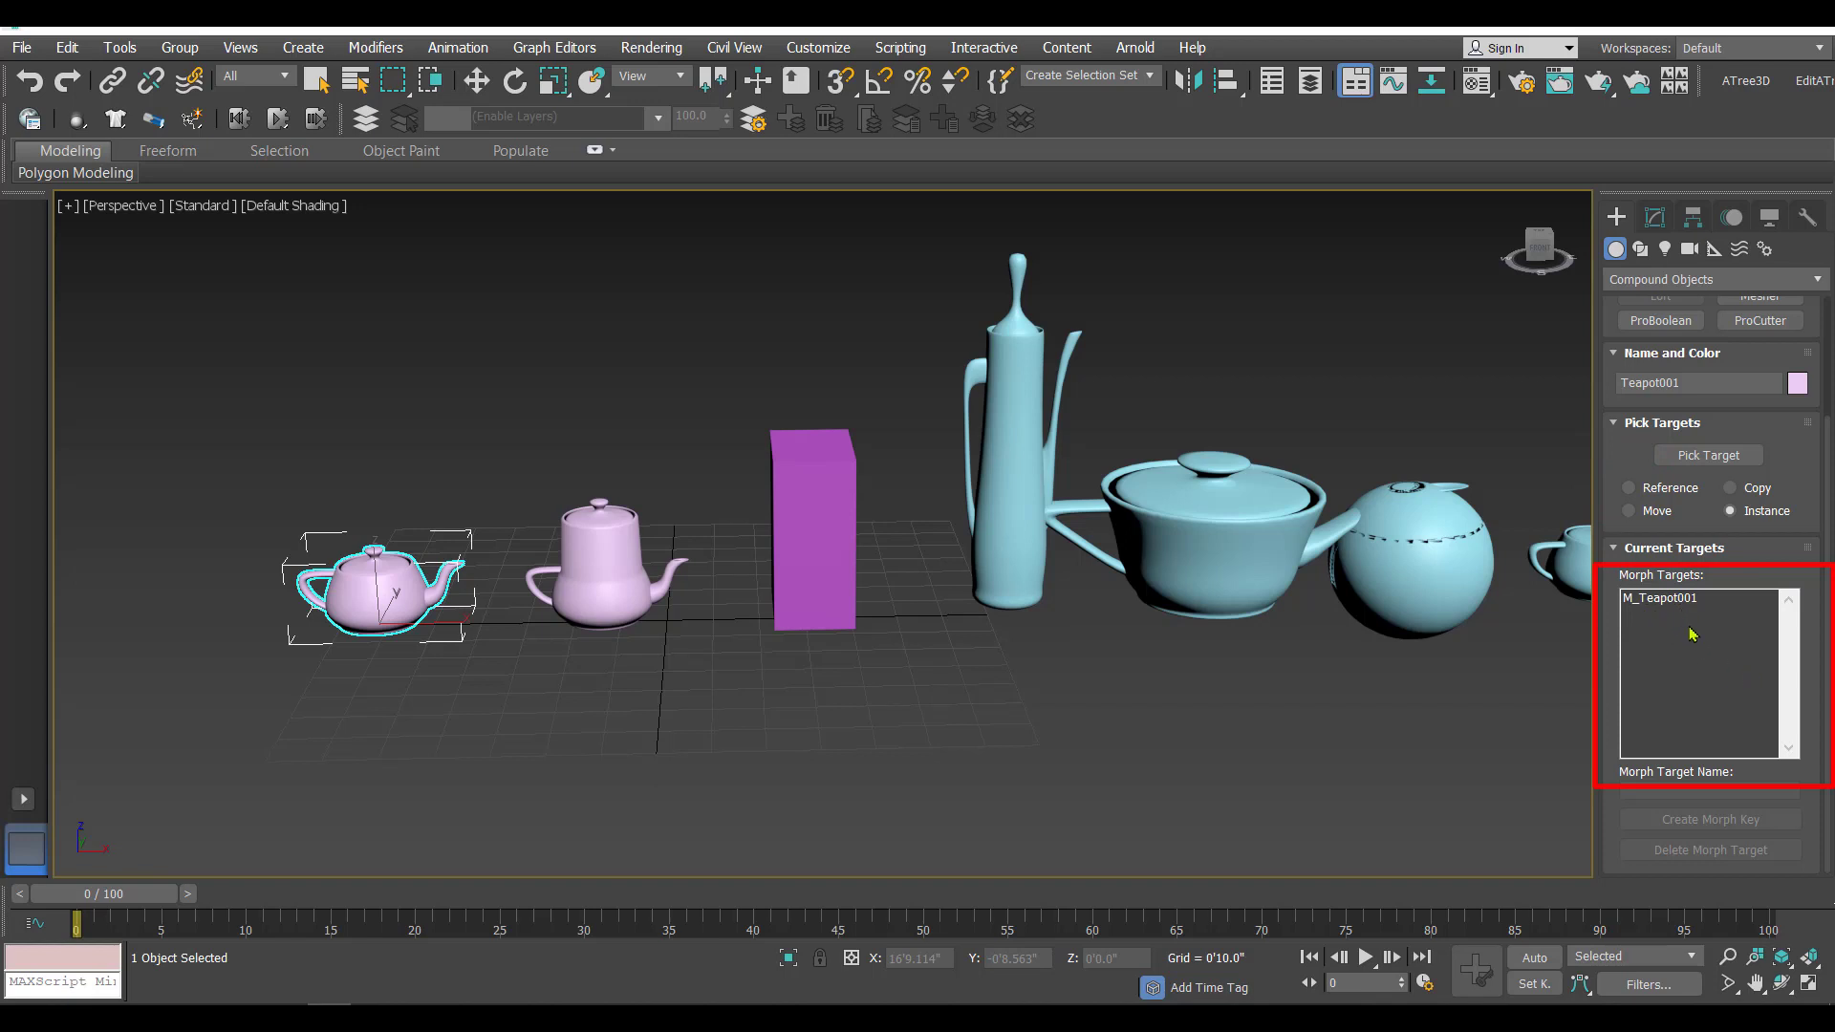
- Pick target 1, target2, target 3, target 4 and target 6 as morph targets, six in total
middle_click_drag(1208, 729, 1160, 677)
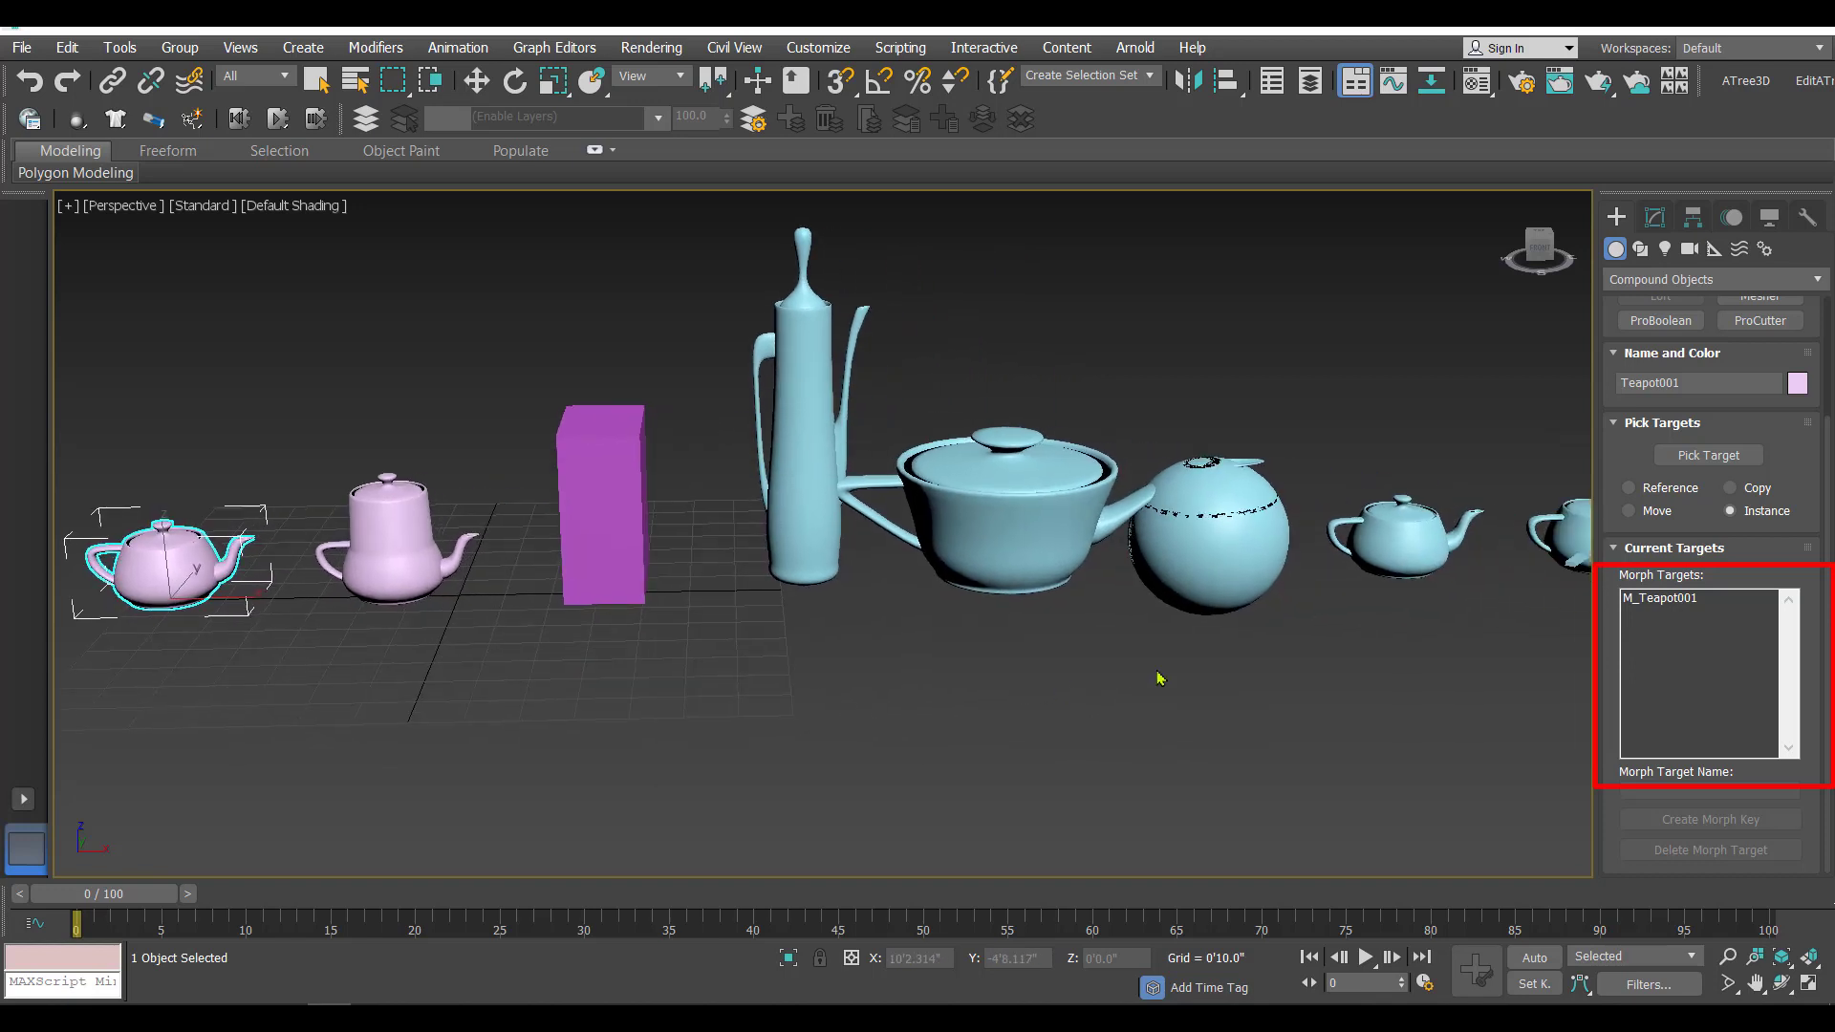
left_click(1710, 457)
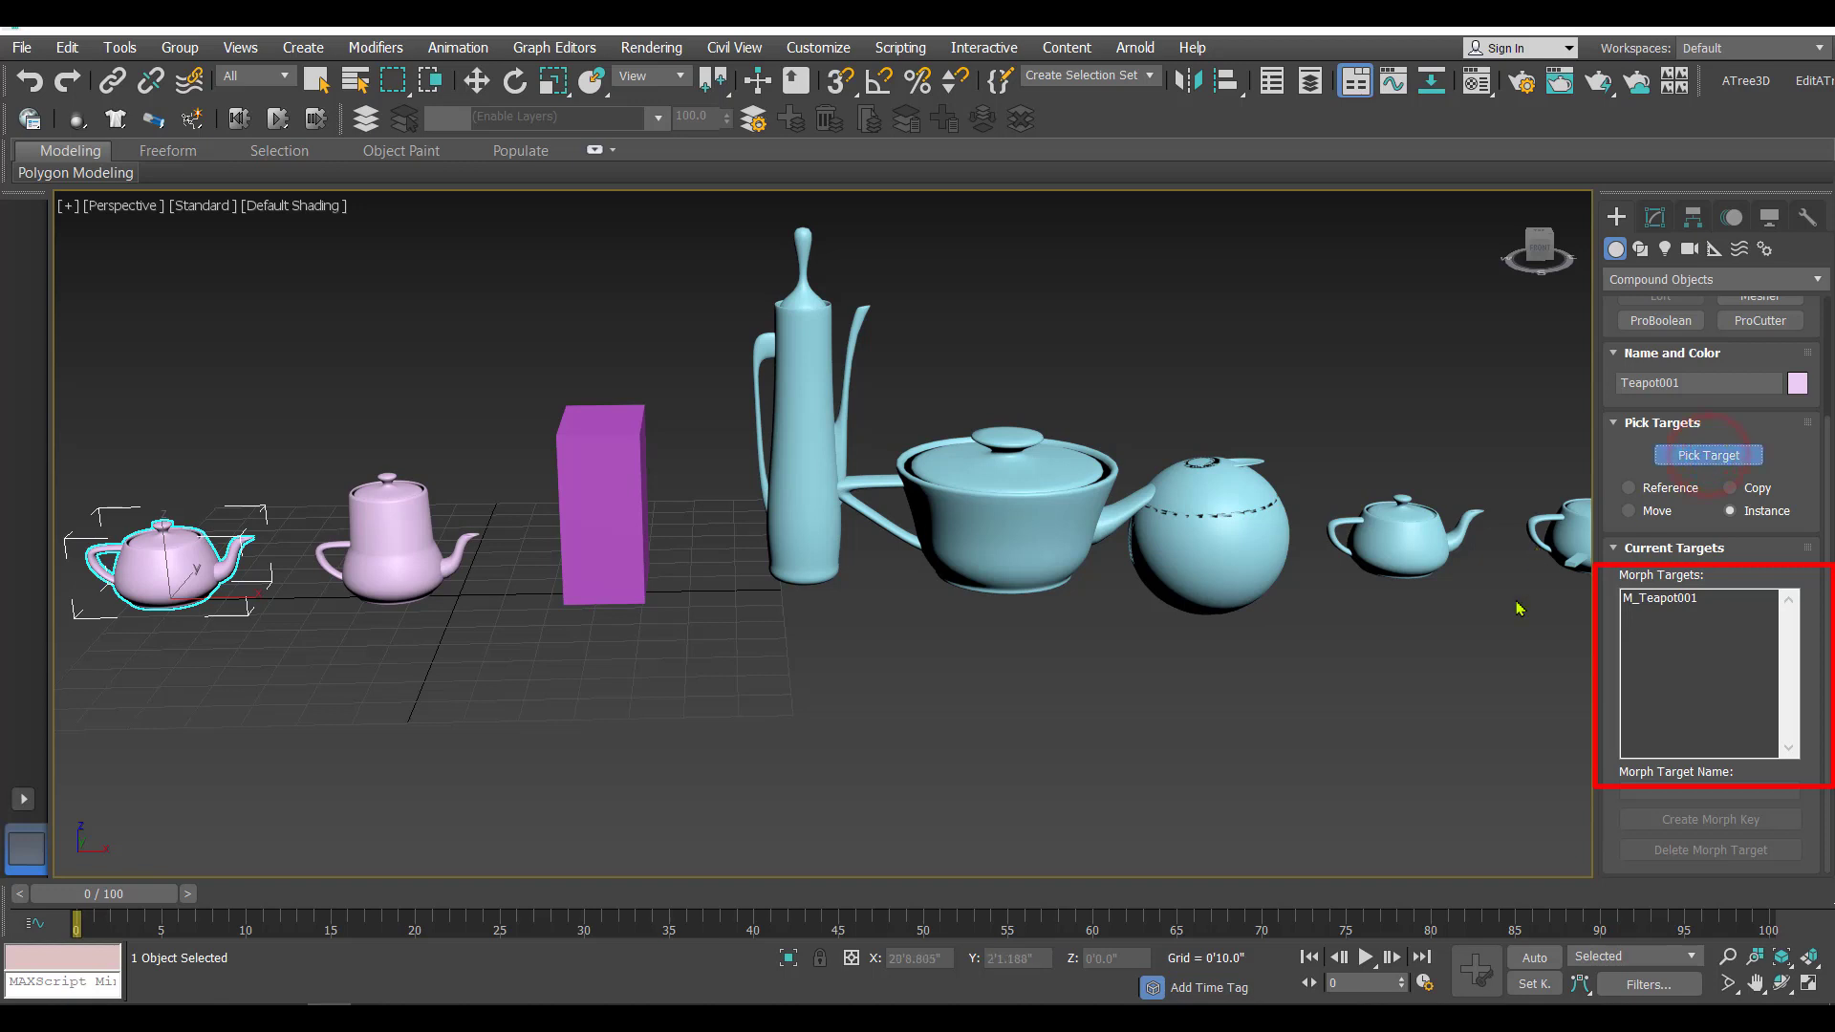
left_click(409, 509)
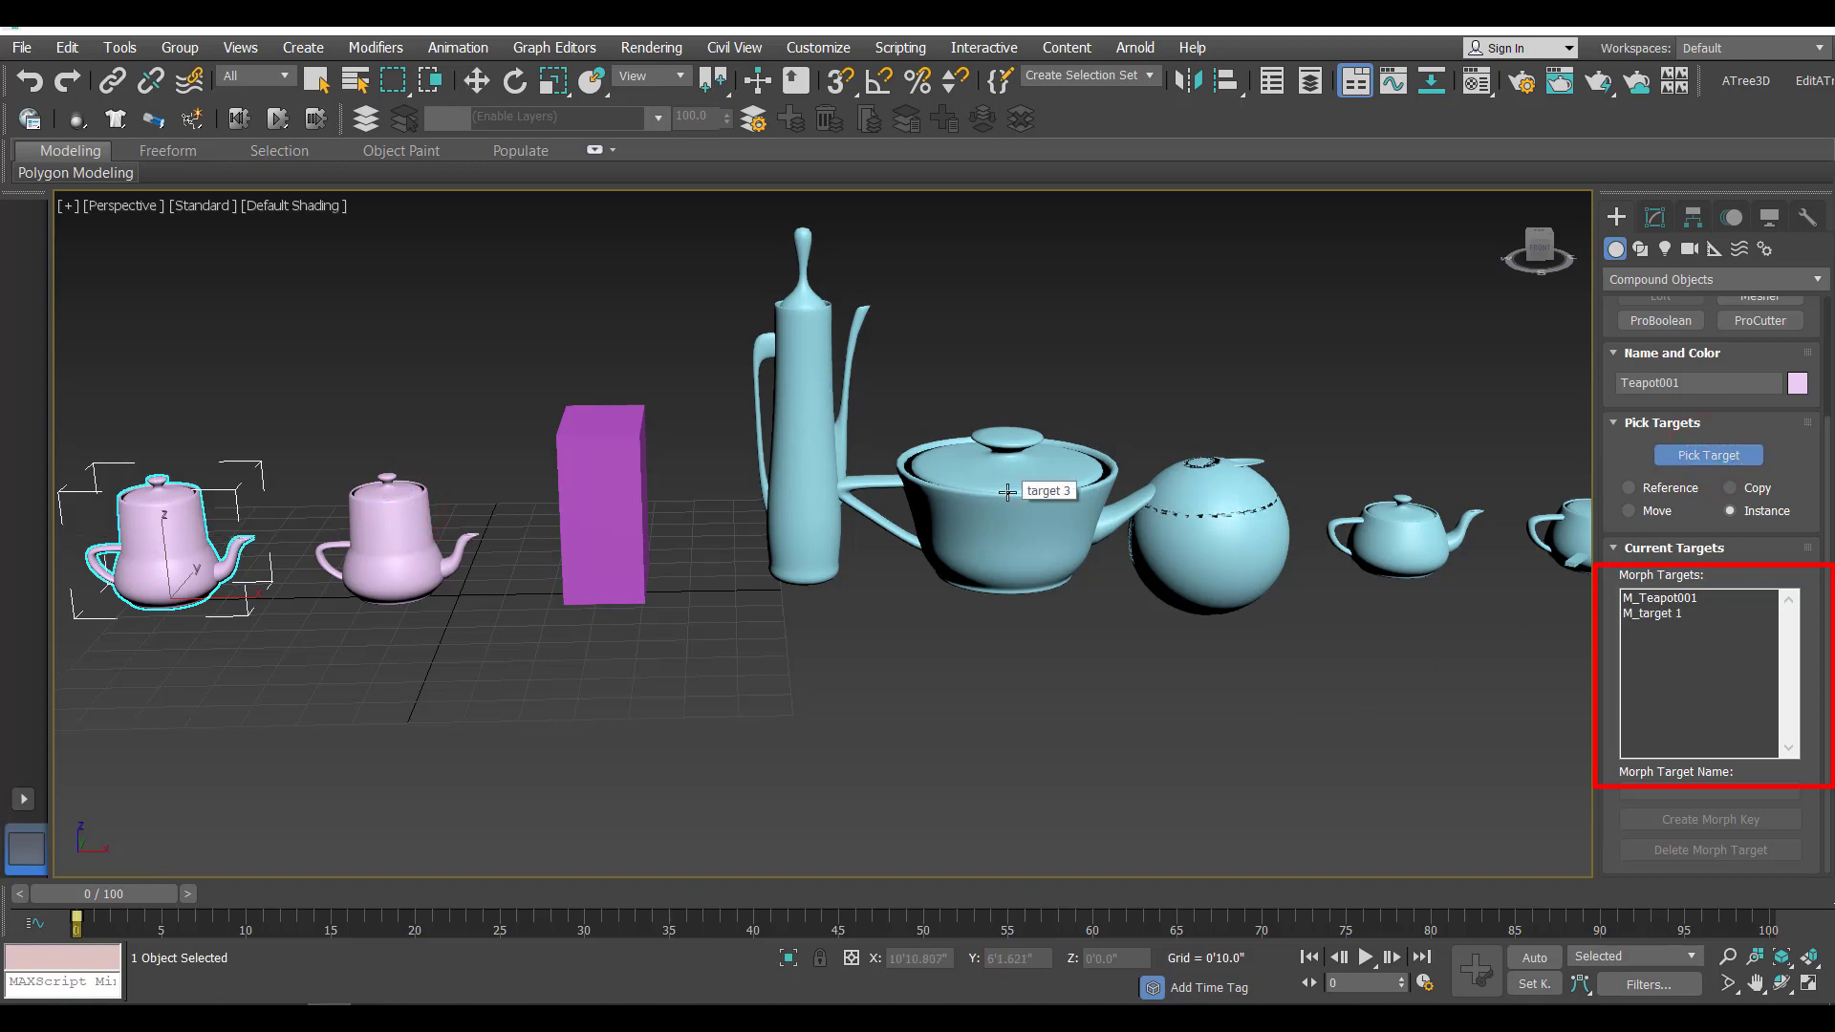
left_click(792, 442)
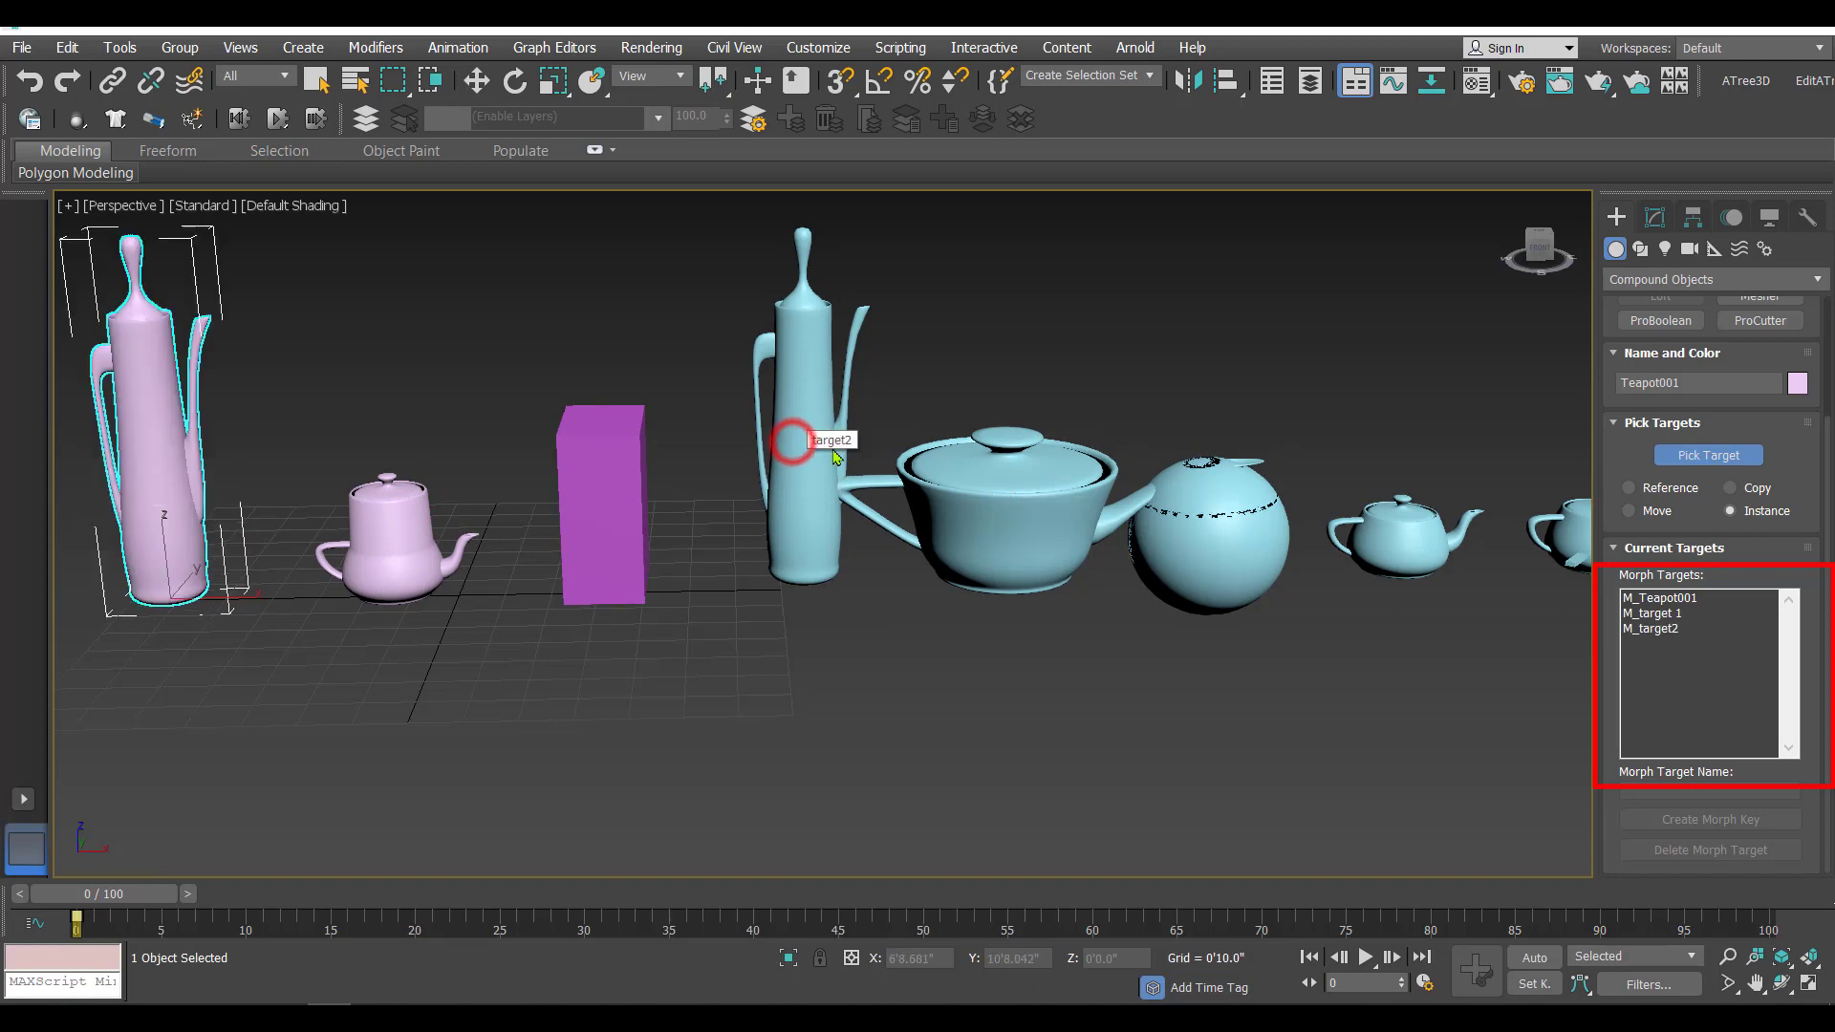
left_click(1015, 490)
left_click(1240, 529)
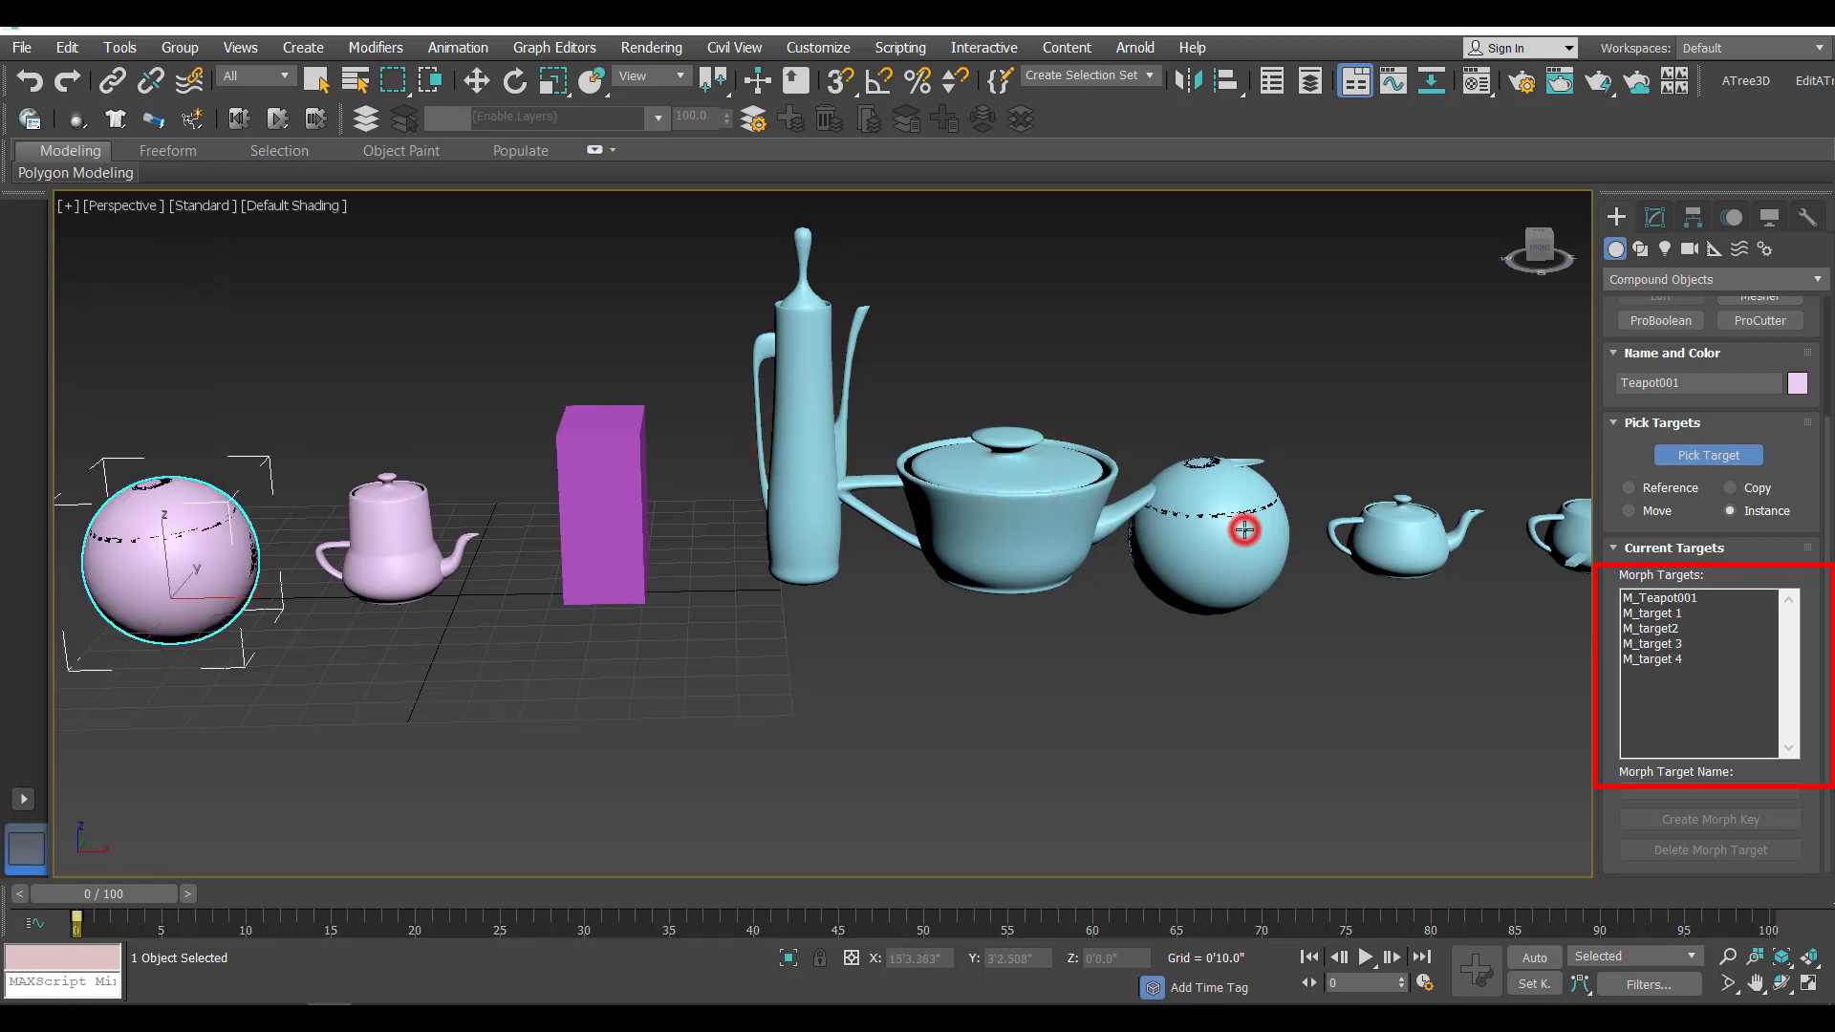
left_click(1405, 538)
middle_click_drag(1425, 655, 1311, 645)
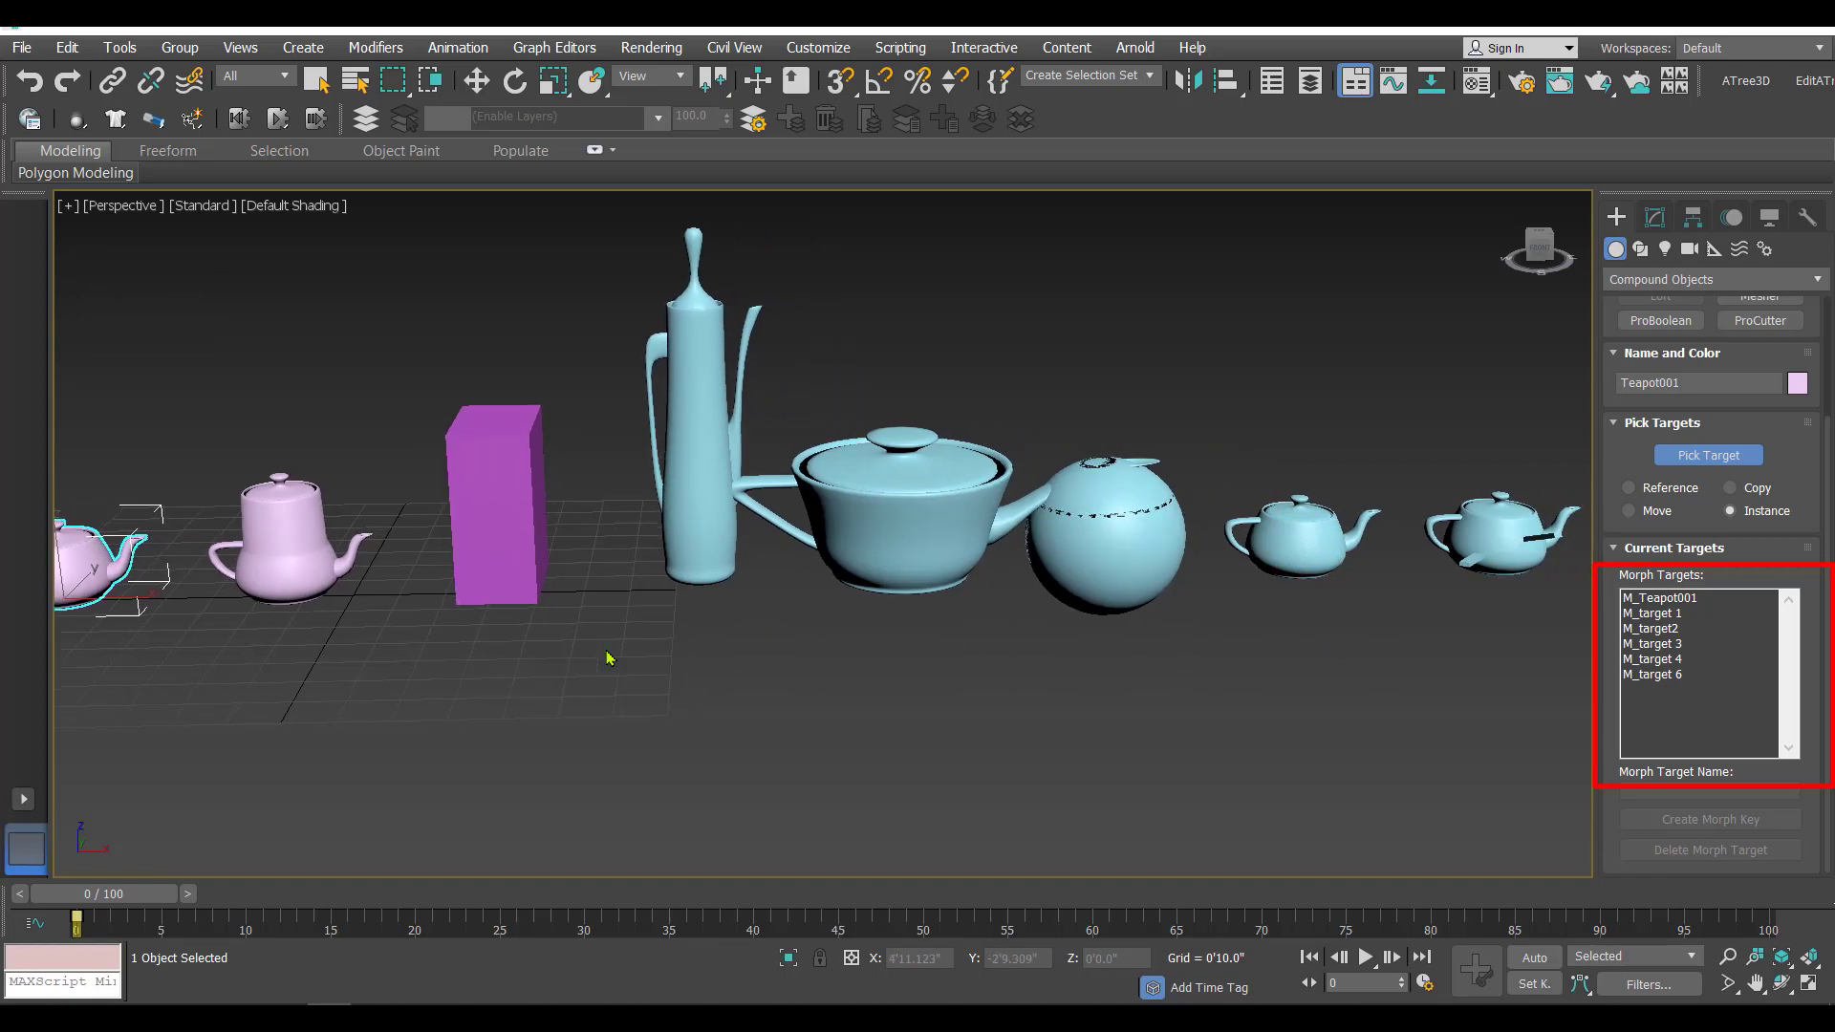
middle_click_drag(647, 675, 858, 679)
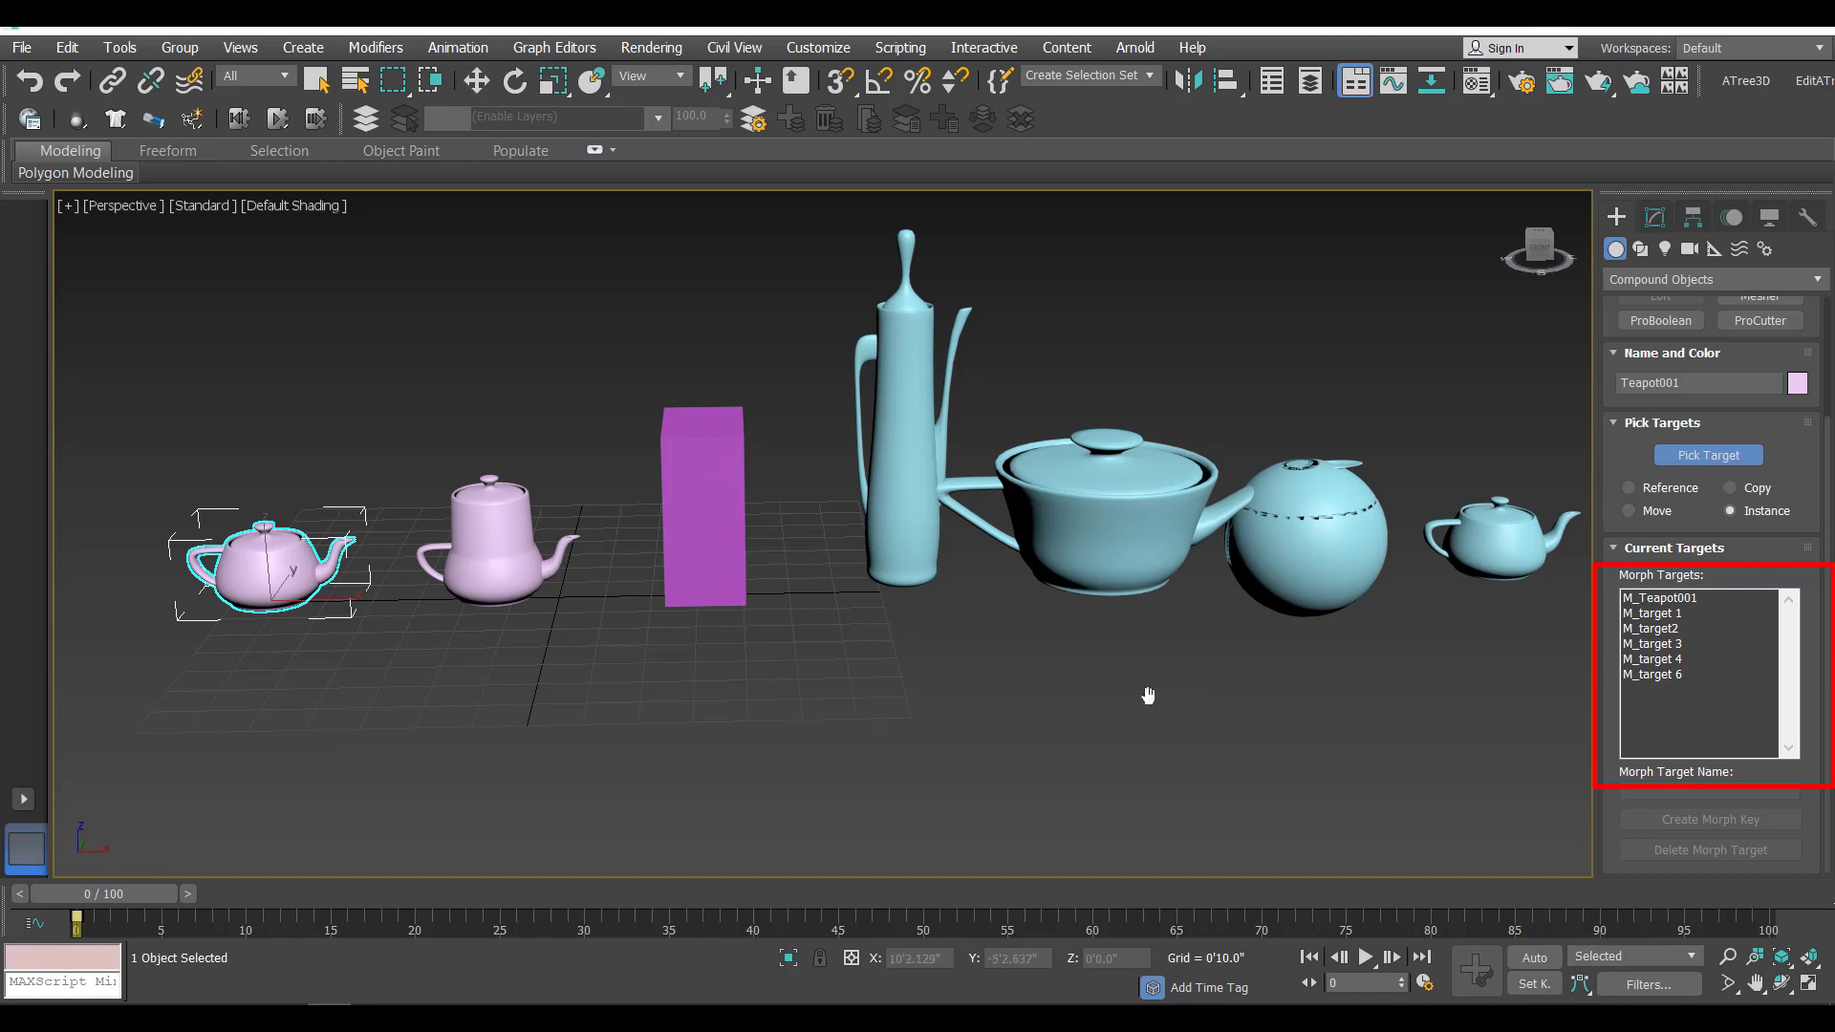
- Turn off Pick Target once the target objects are all added
middle_click_drag(1167, 696, 856, 680)
middle_click_drag(1182, 659, 1000, 659)
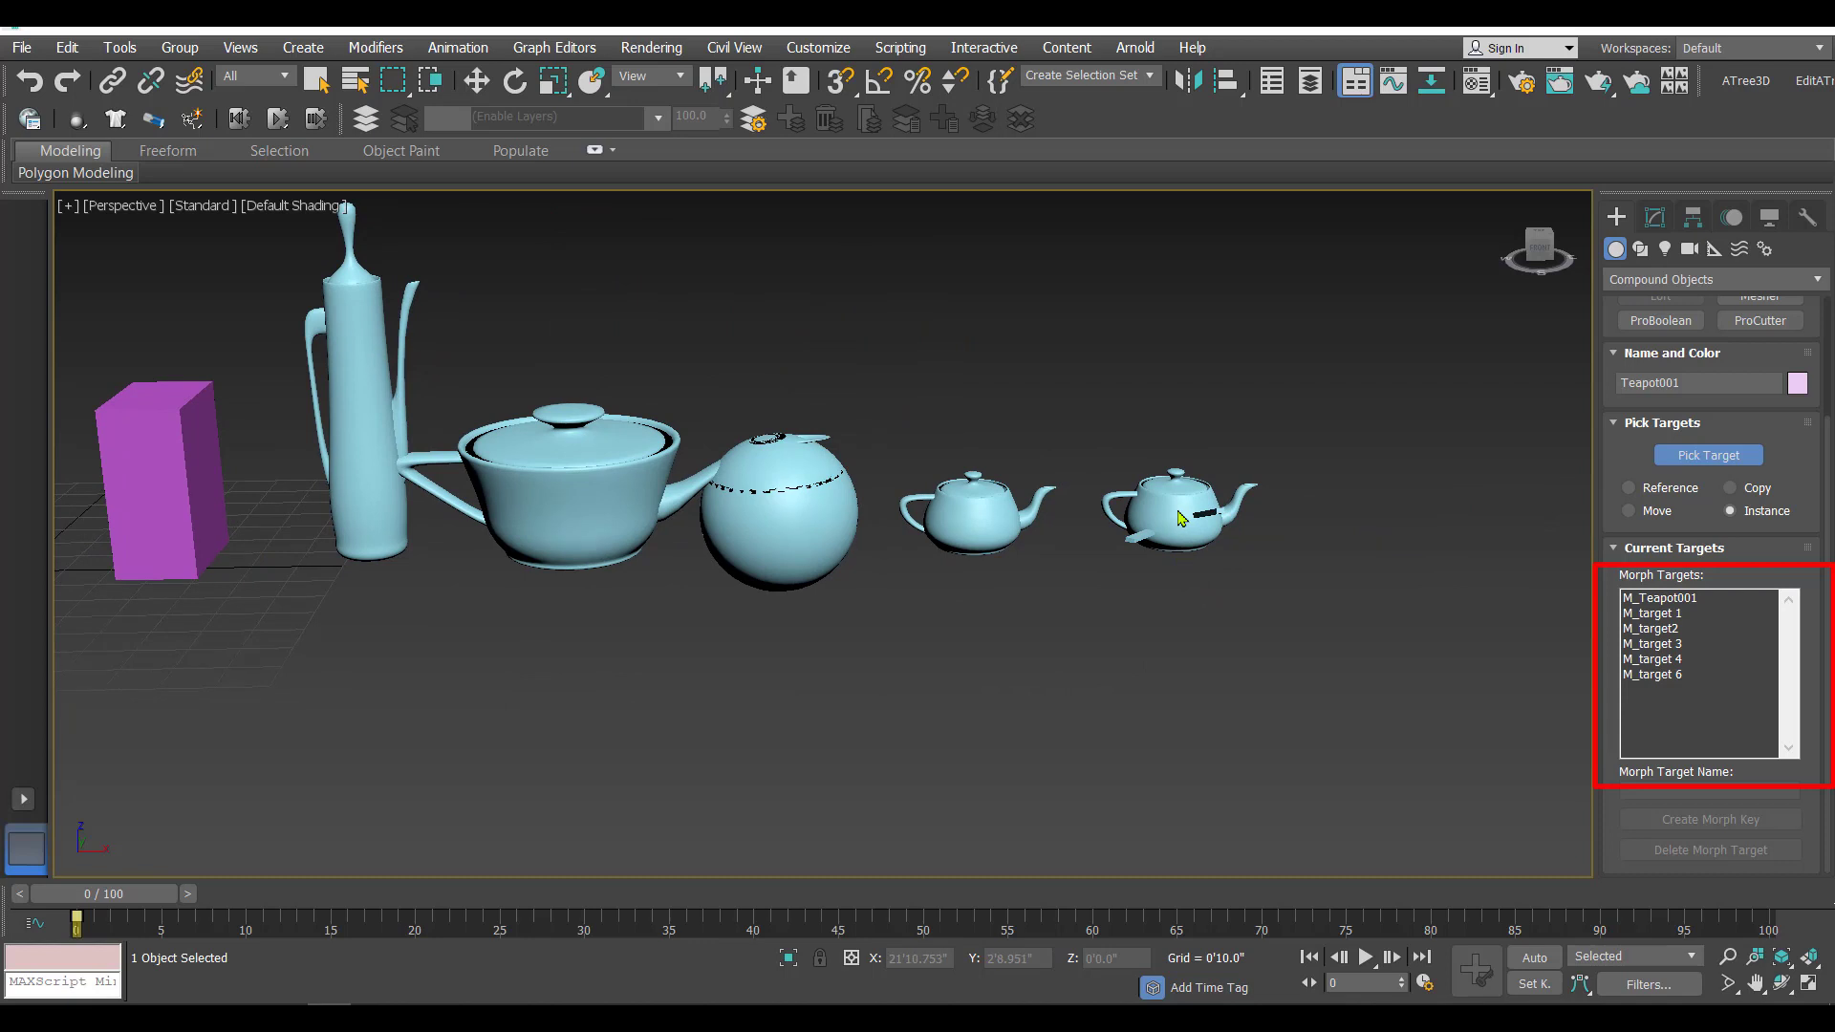
scroll(1185, 521, "up", 4)
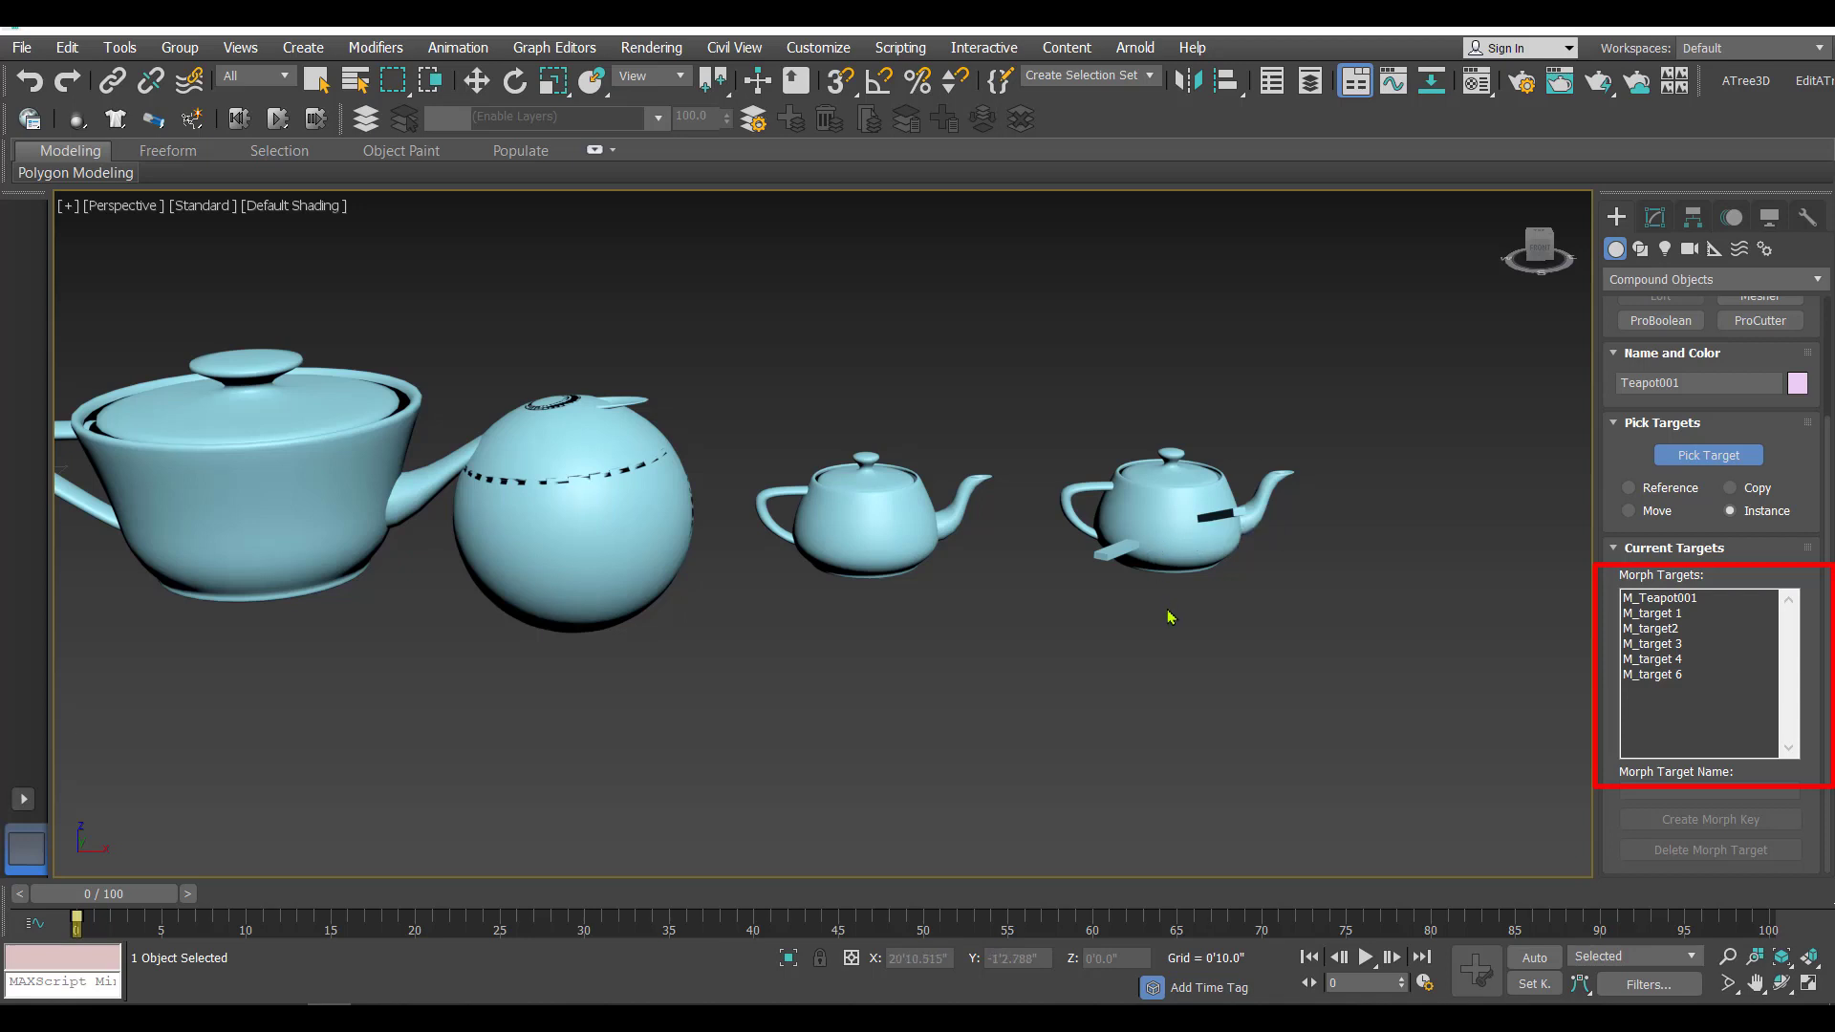
left_click(1717, 456)
- Reframe the whole scene from a higher angle and set the current frame to 20
scroll(995, 655, "down", 3)
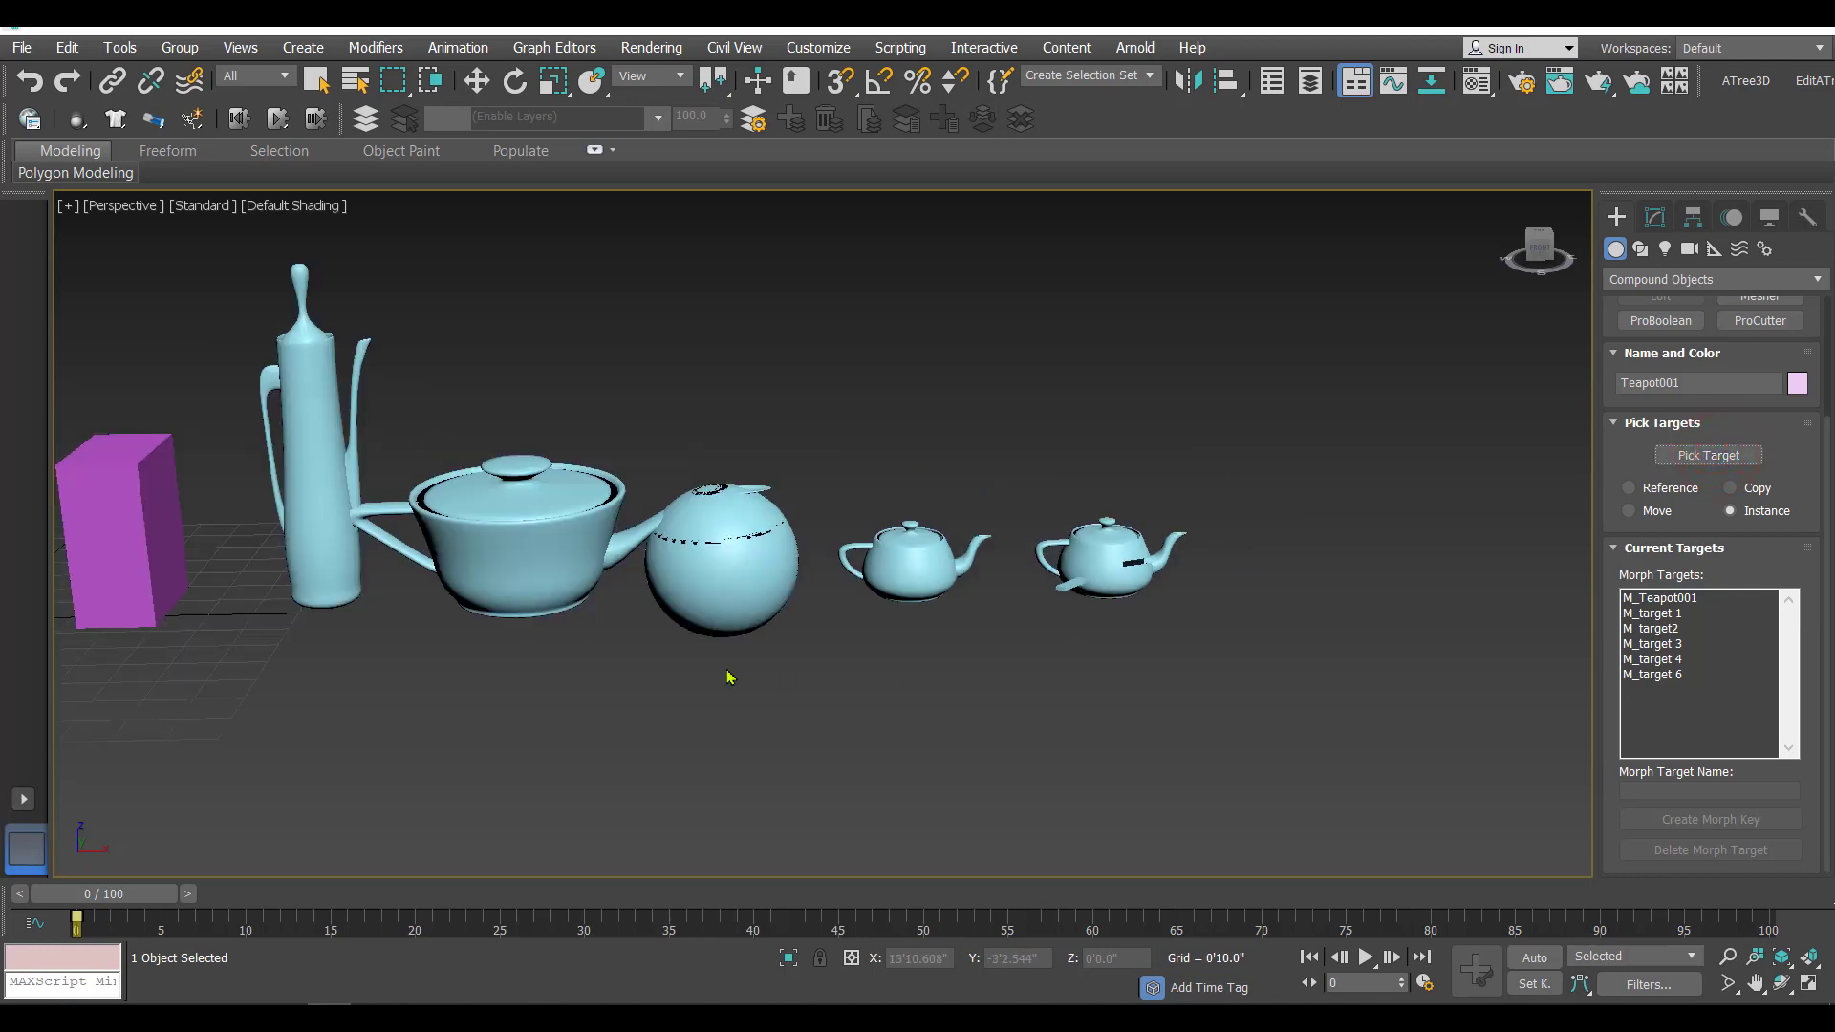
middle_click_drag(730, 676, 1112, 679)
scroll(557, 749, "down", 3)
middle_click_drag(557, 749, 758, 725)
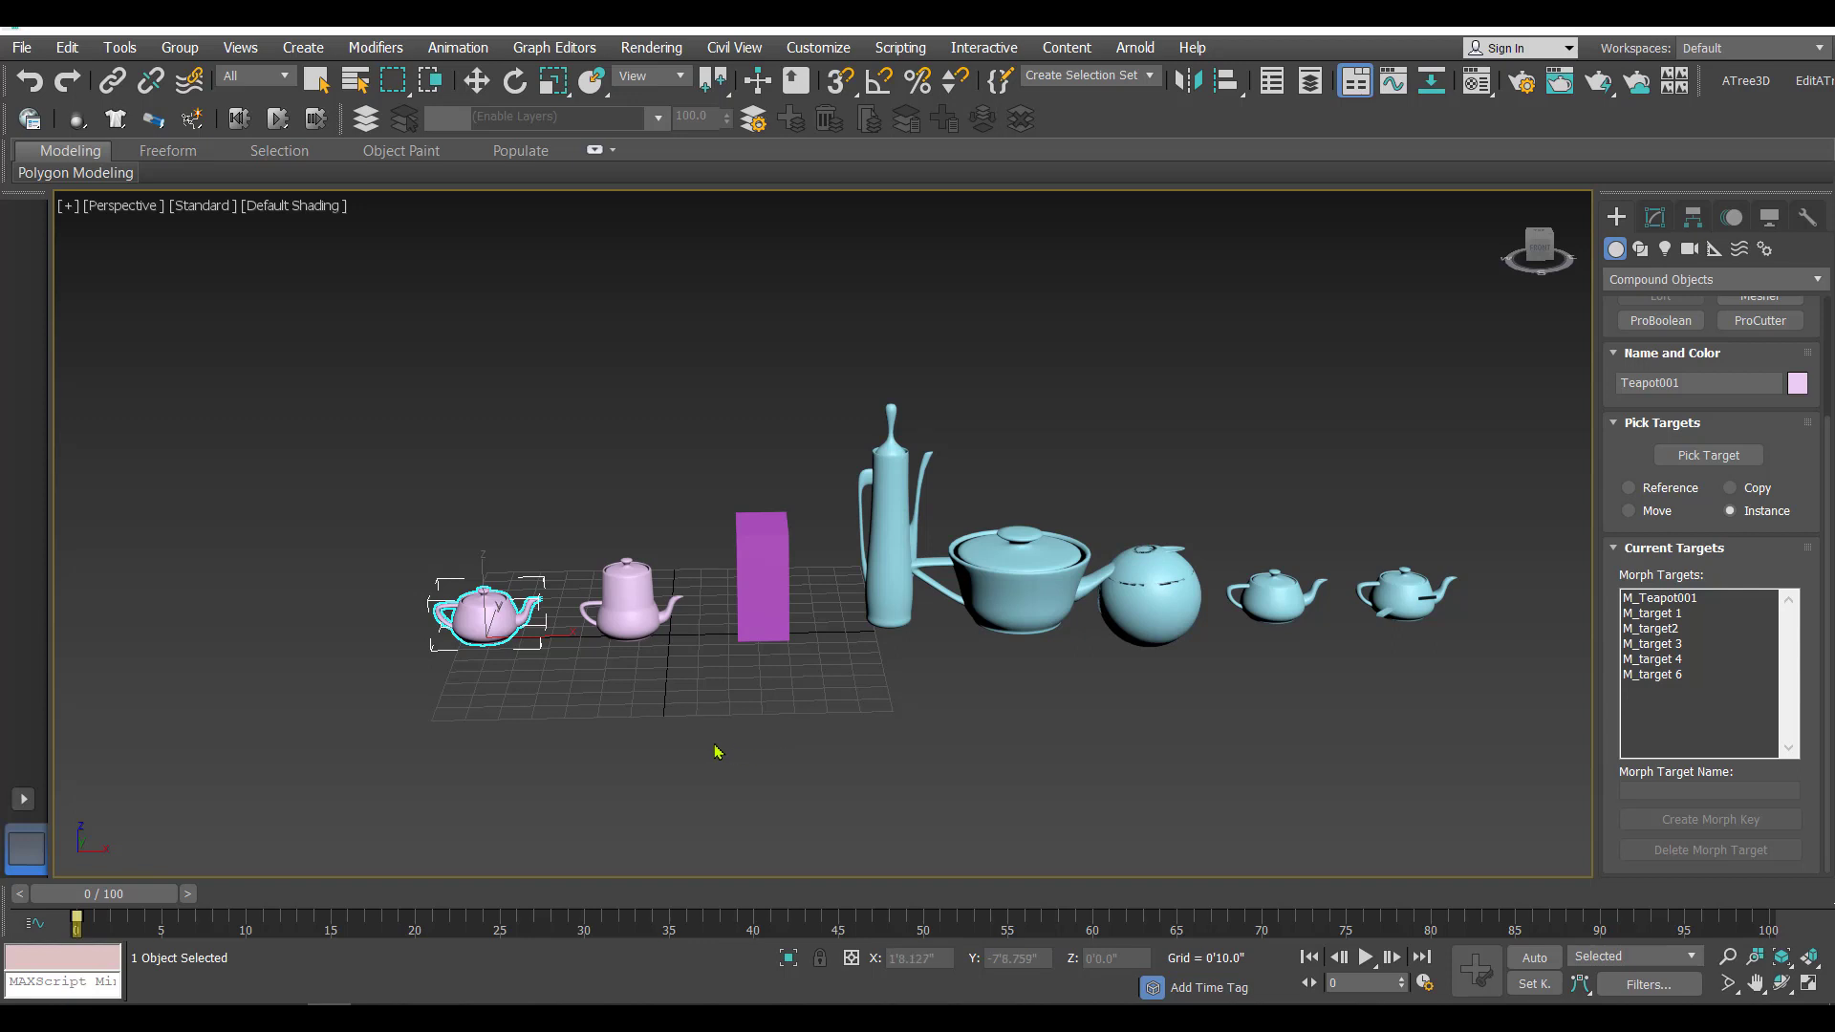
scroll(733, 754, "down", 2)
middle_click_drag(733, 754, 555, 723)
scroll(556, 723, "up", 6)
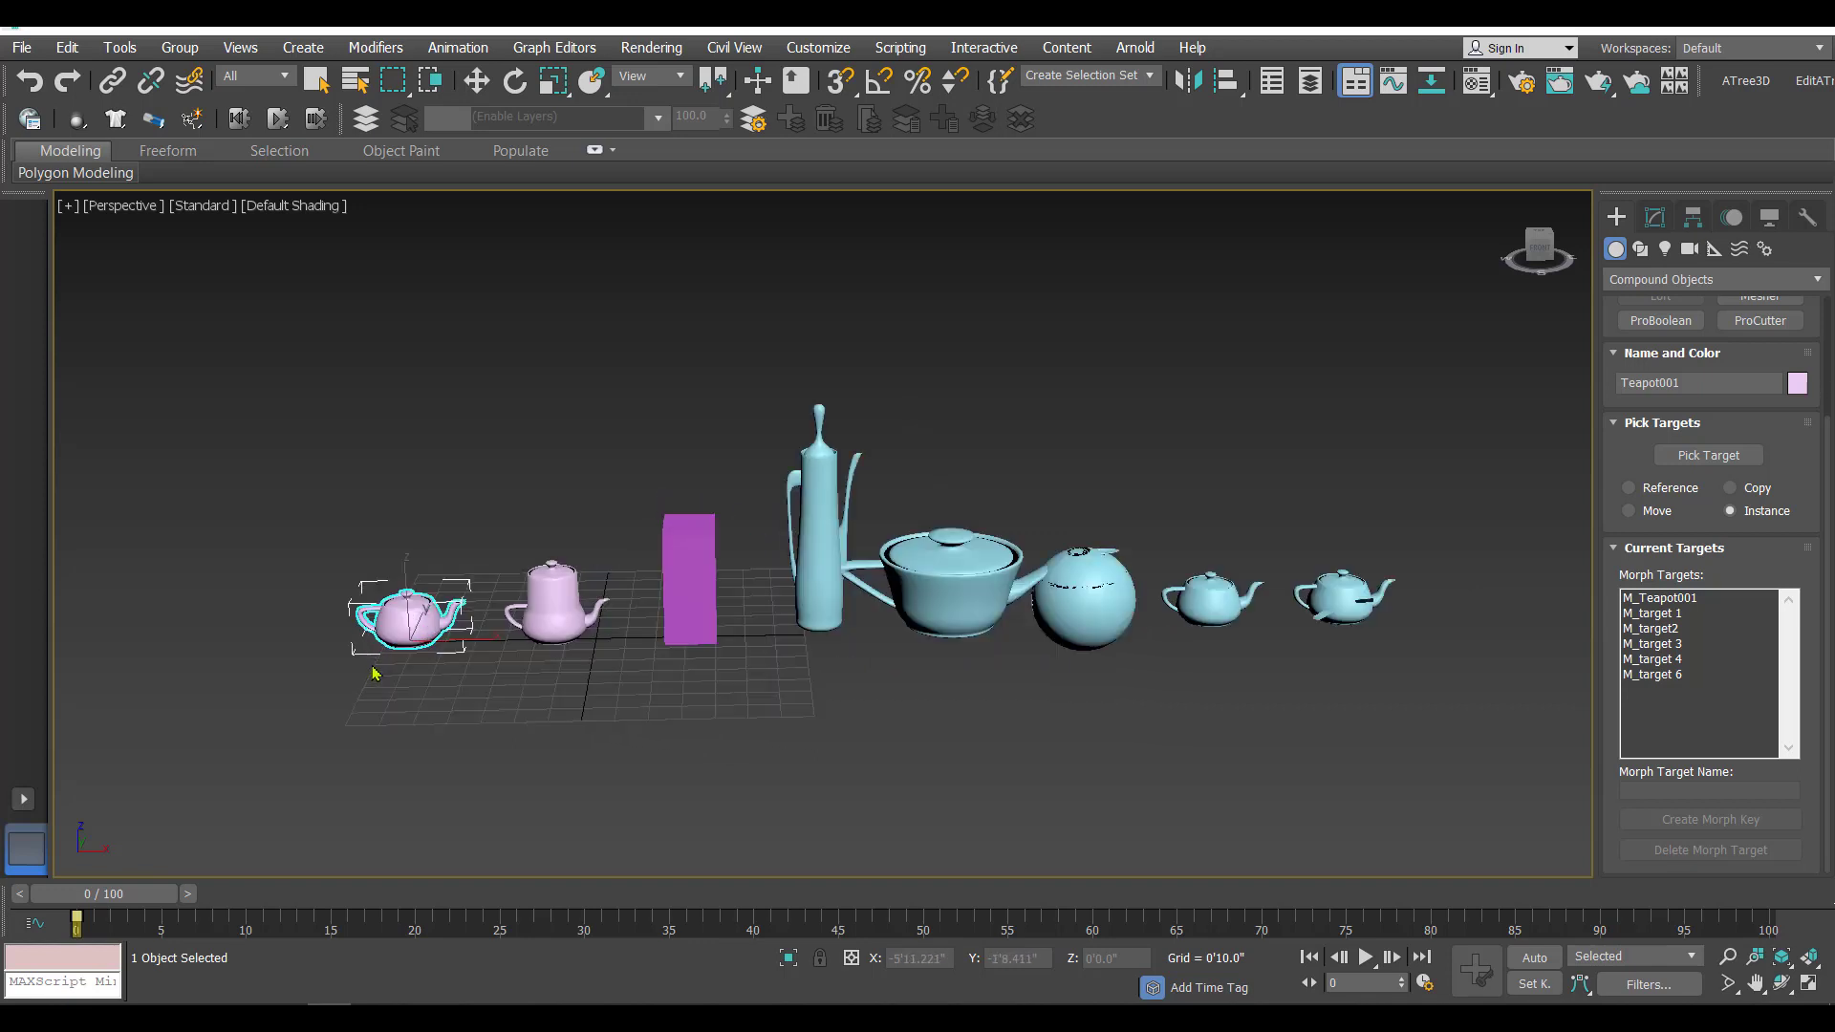
scroll(707, 745, "down", 3)
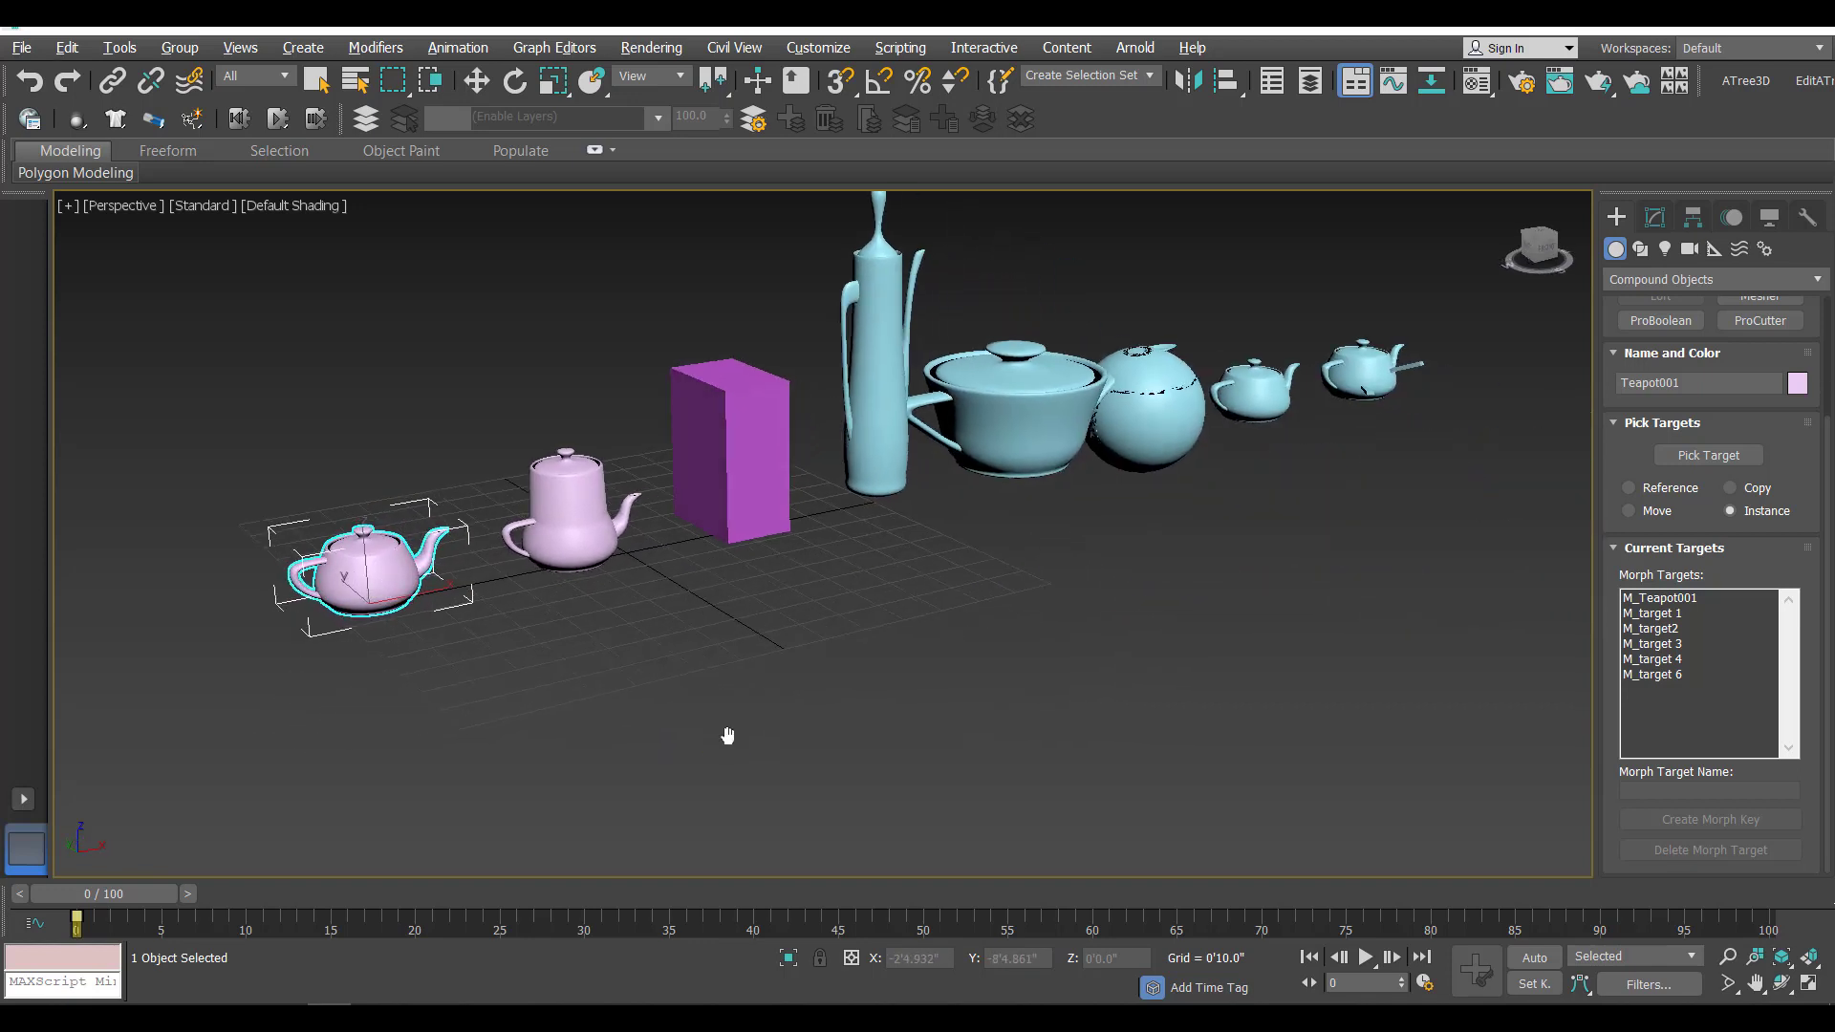
middle_click_drag(815, 741, 807, 759, "alt")
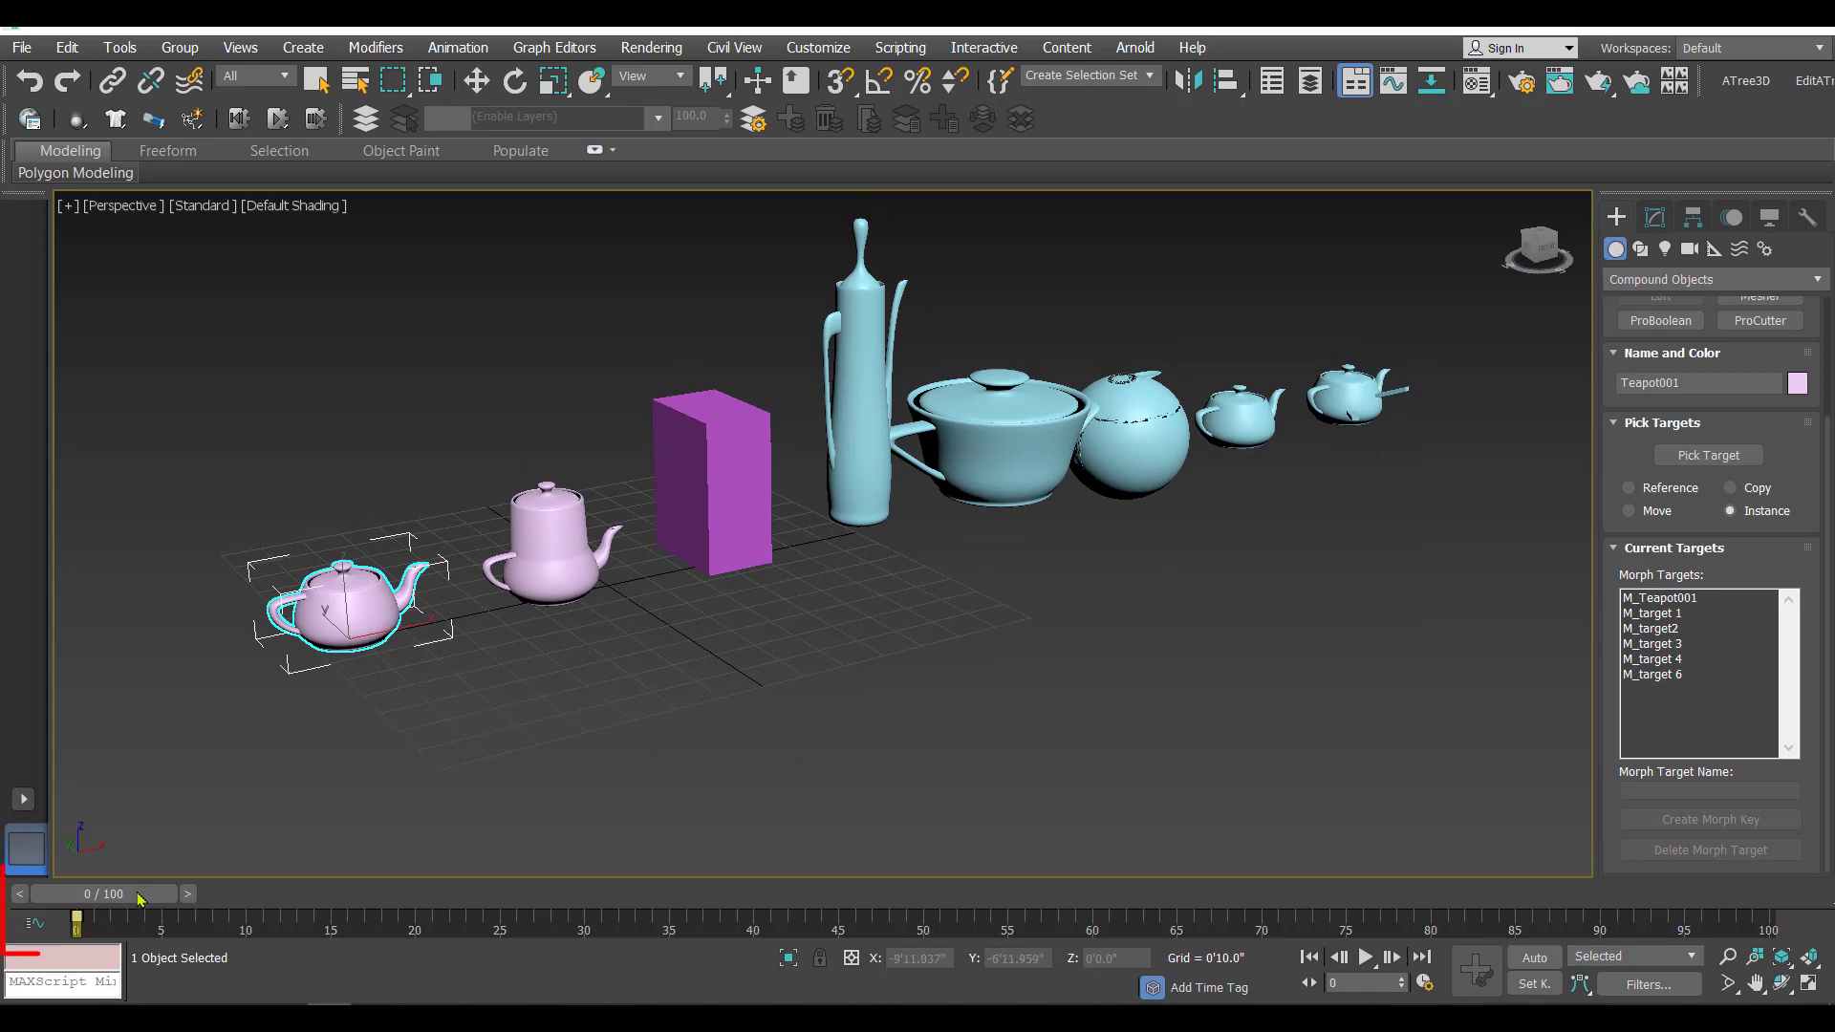
left_click_drag(125, 903, 460, 905)
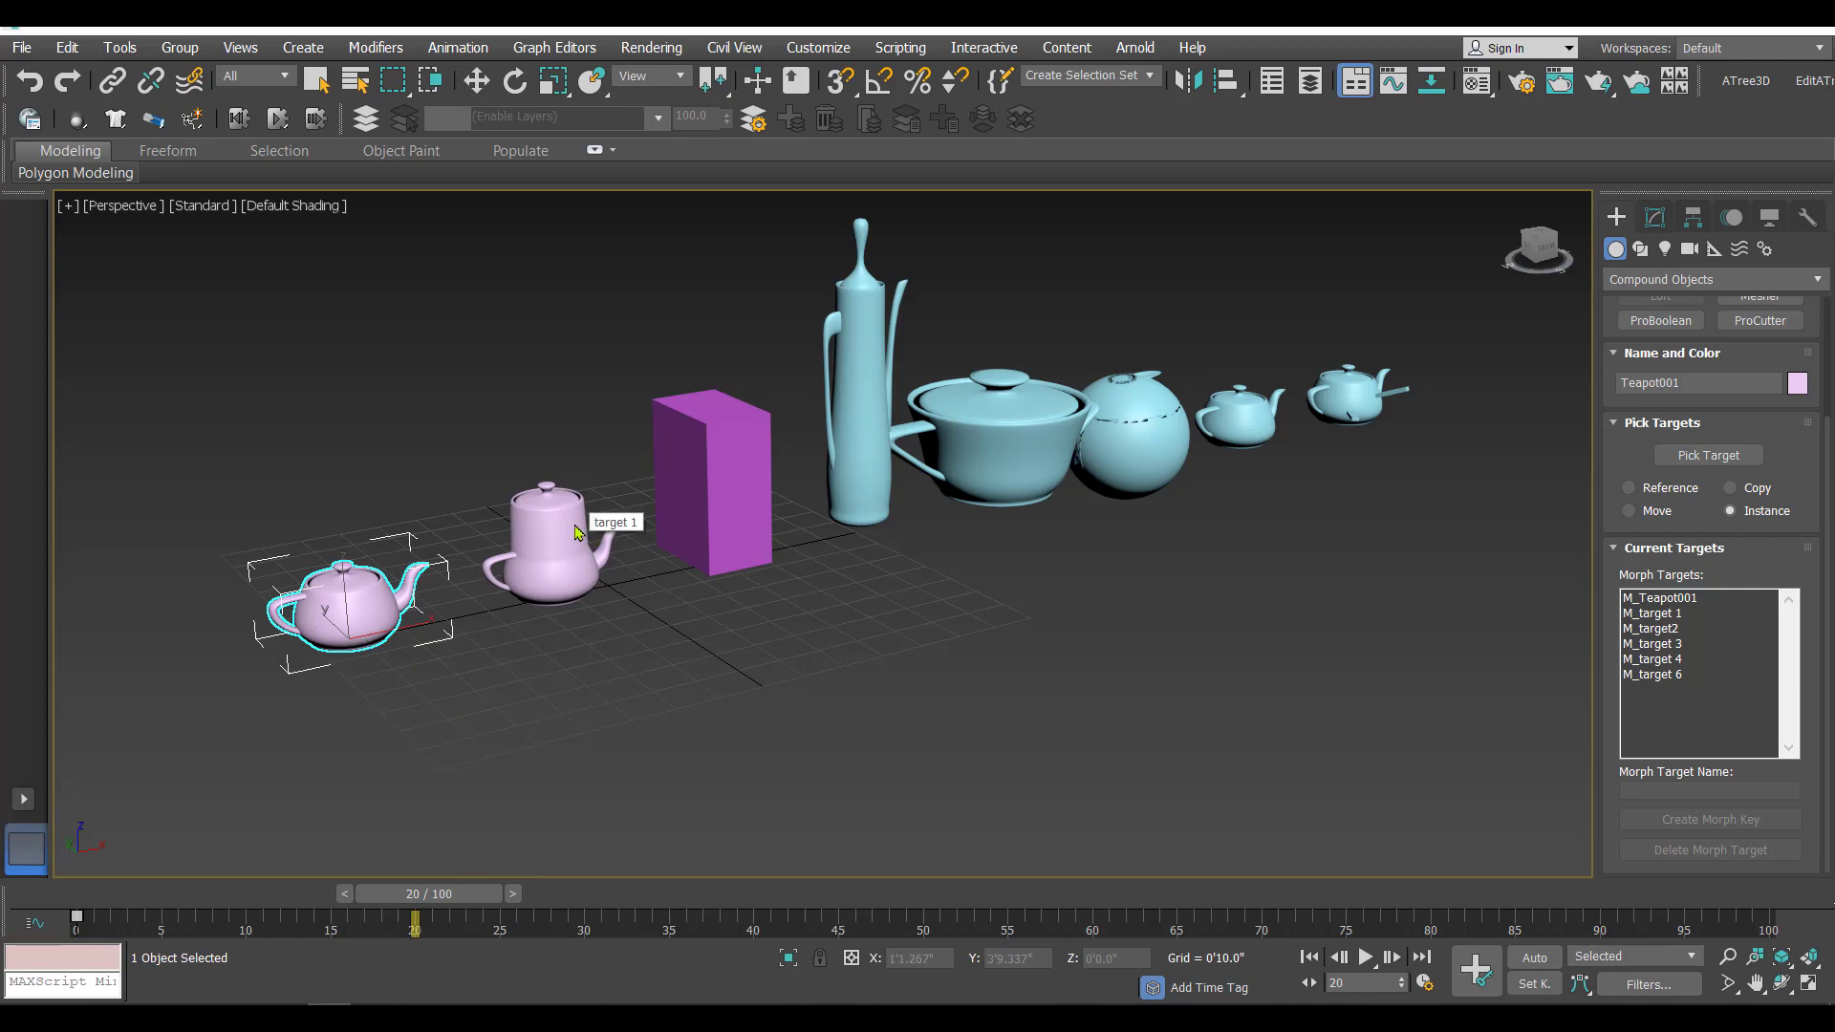
- Create a morph key for M_target 1 at frame 20, then move to frame 35
left_click(1658, 619)
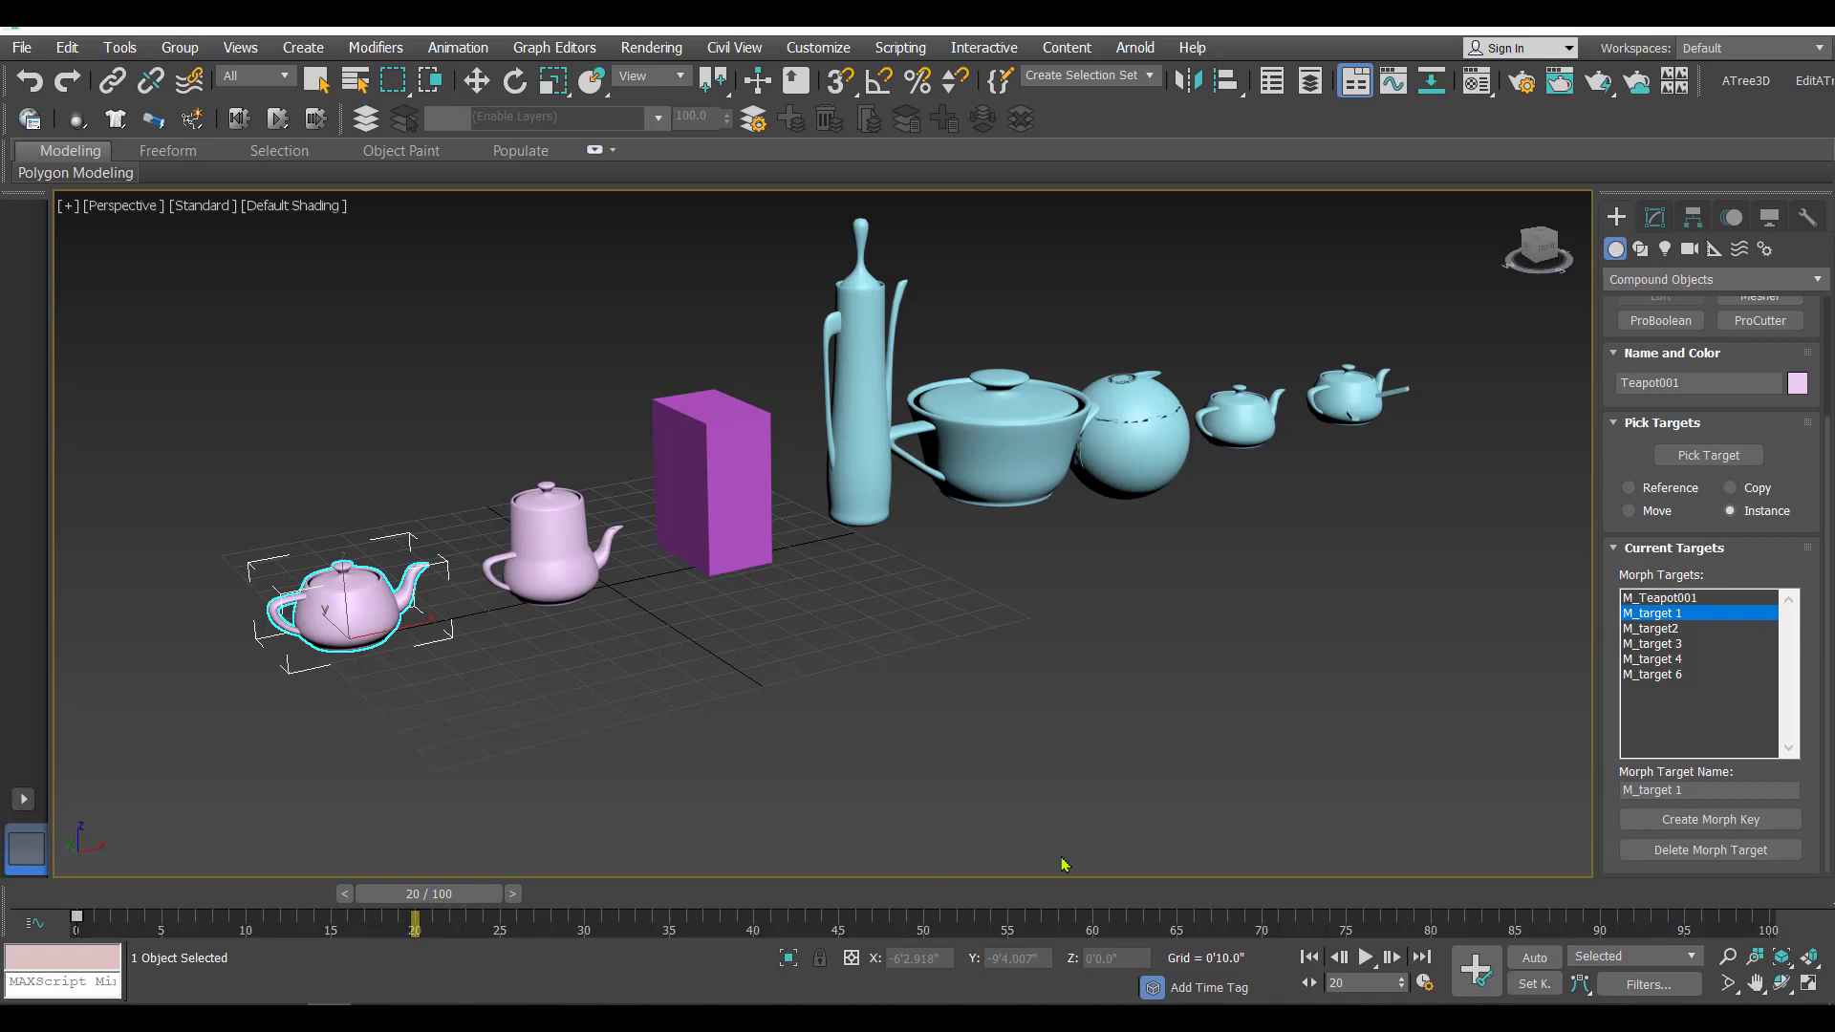
left_click(1700, 821)
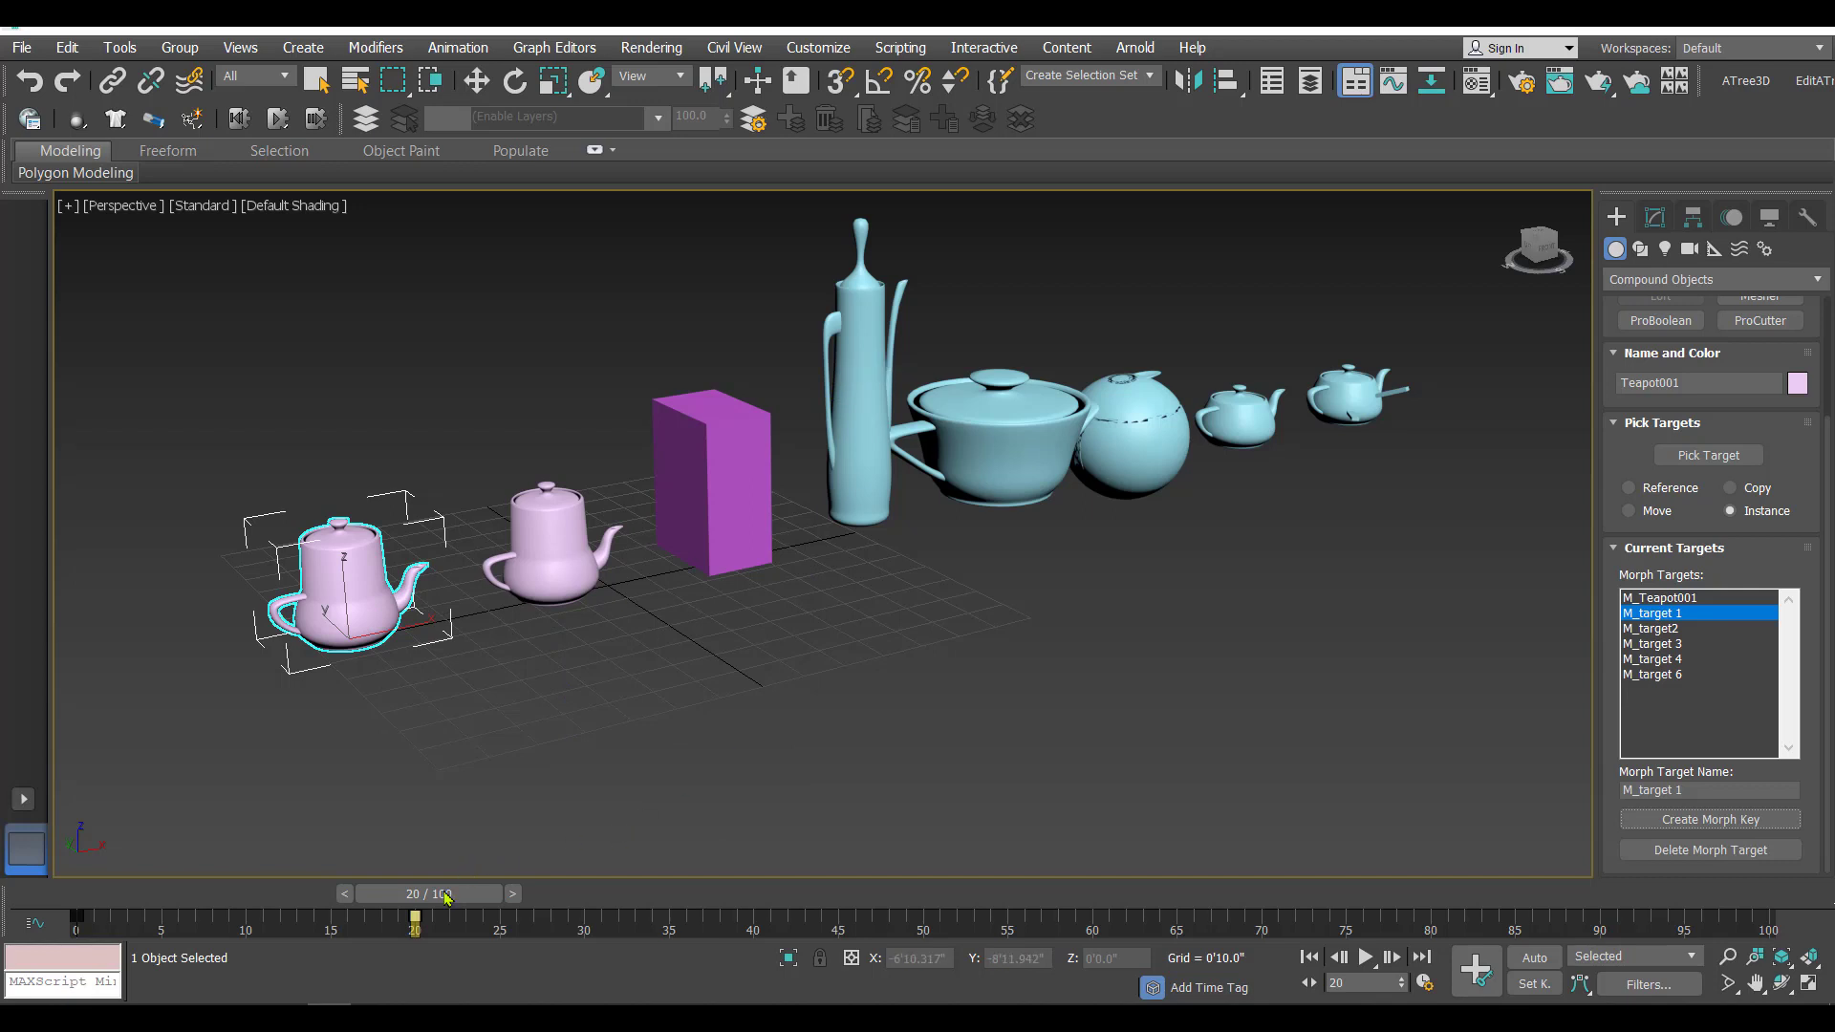
left_click_drag(445, 902, 673, 906)
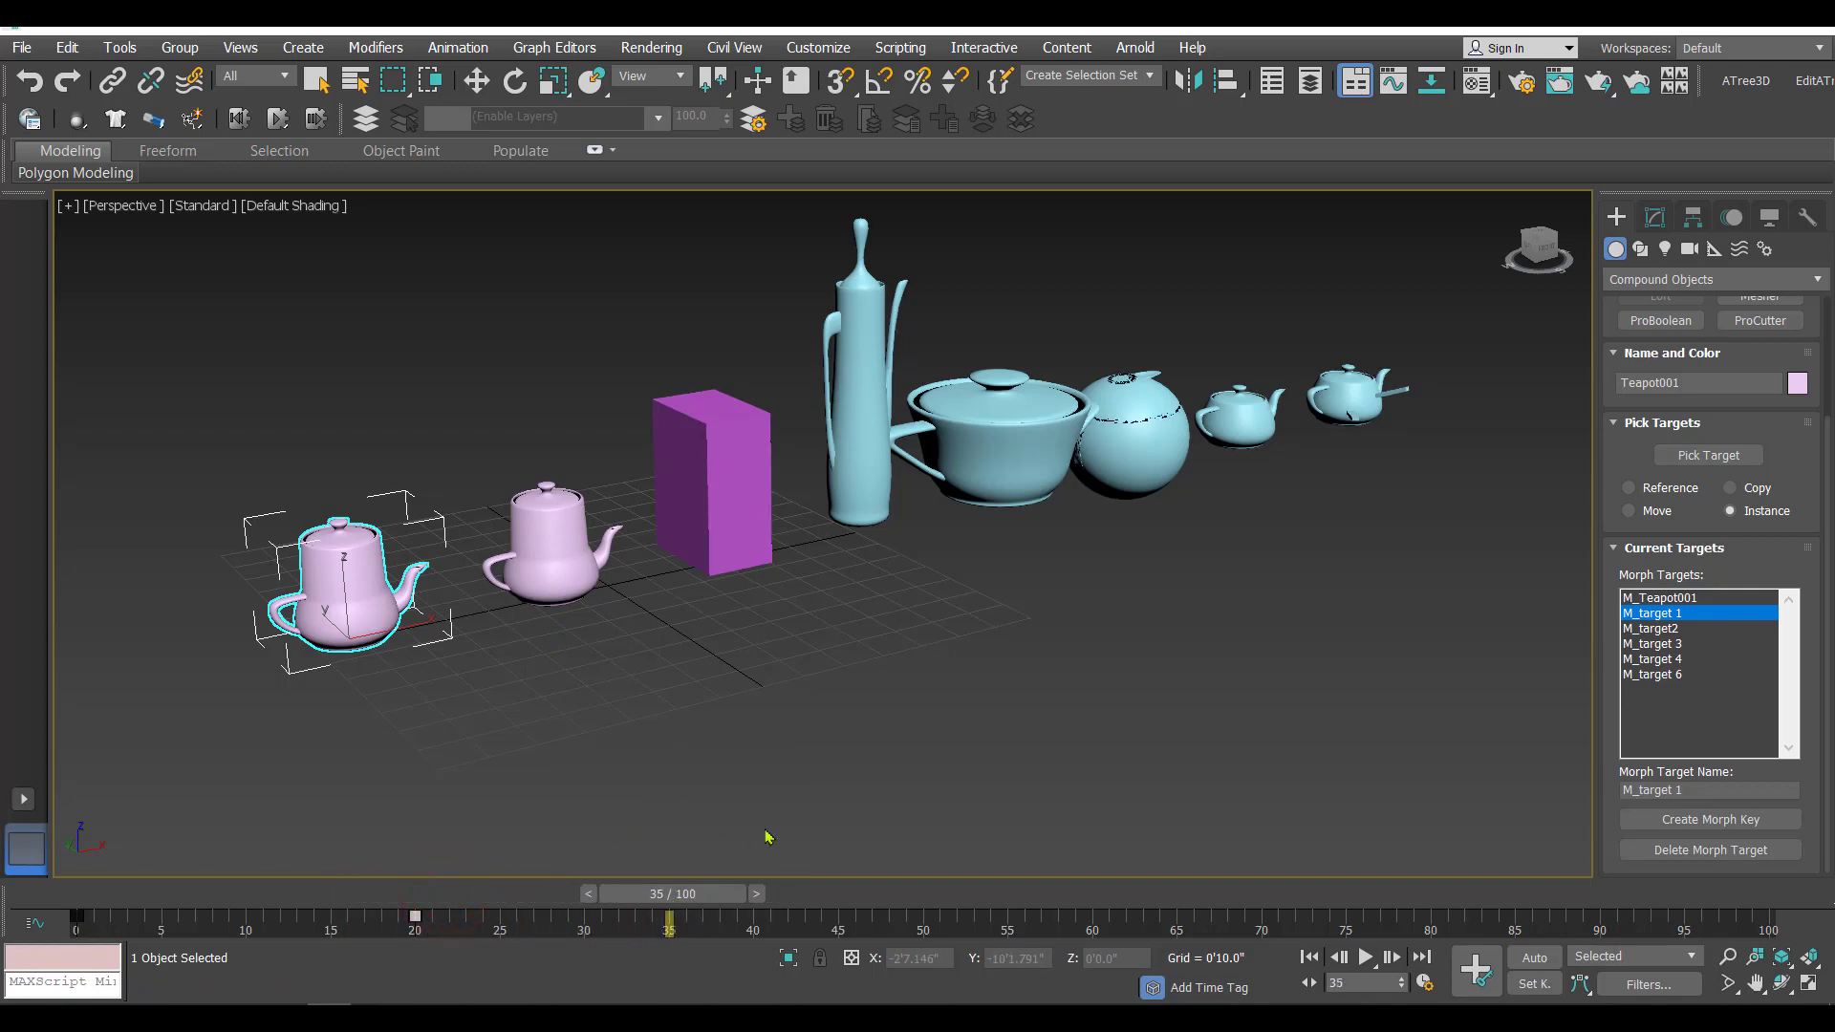
- Add morph keys for M_target2 at frame 35 and M_target 3 at frame 45
left_click(1632, 629)
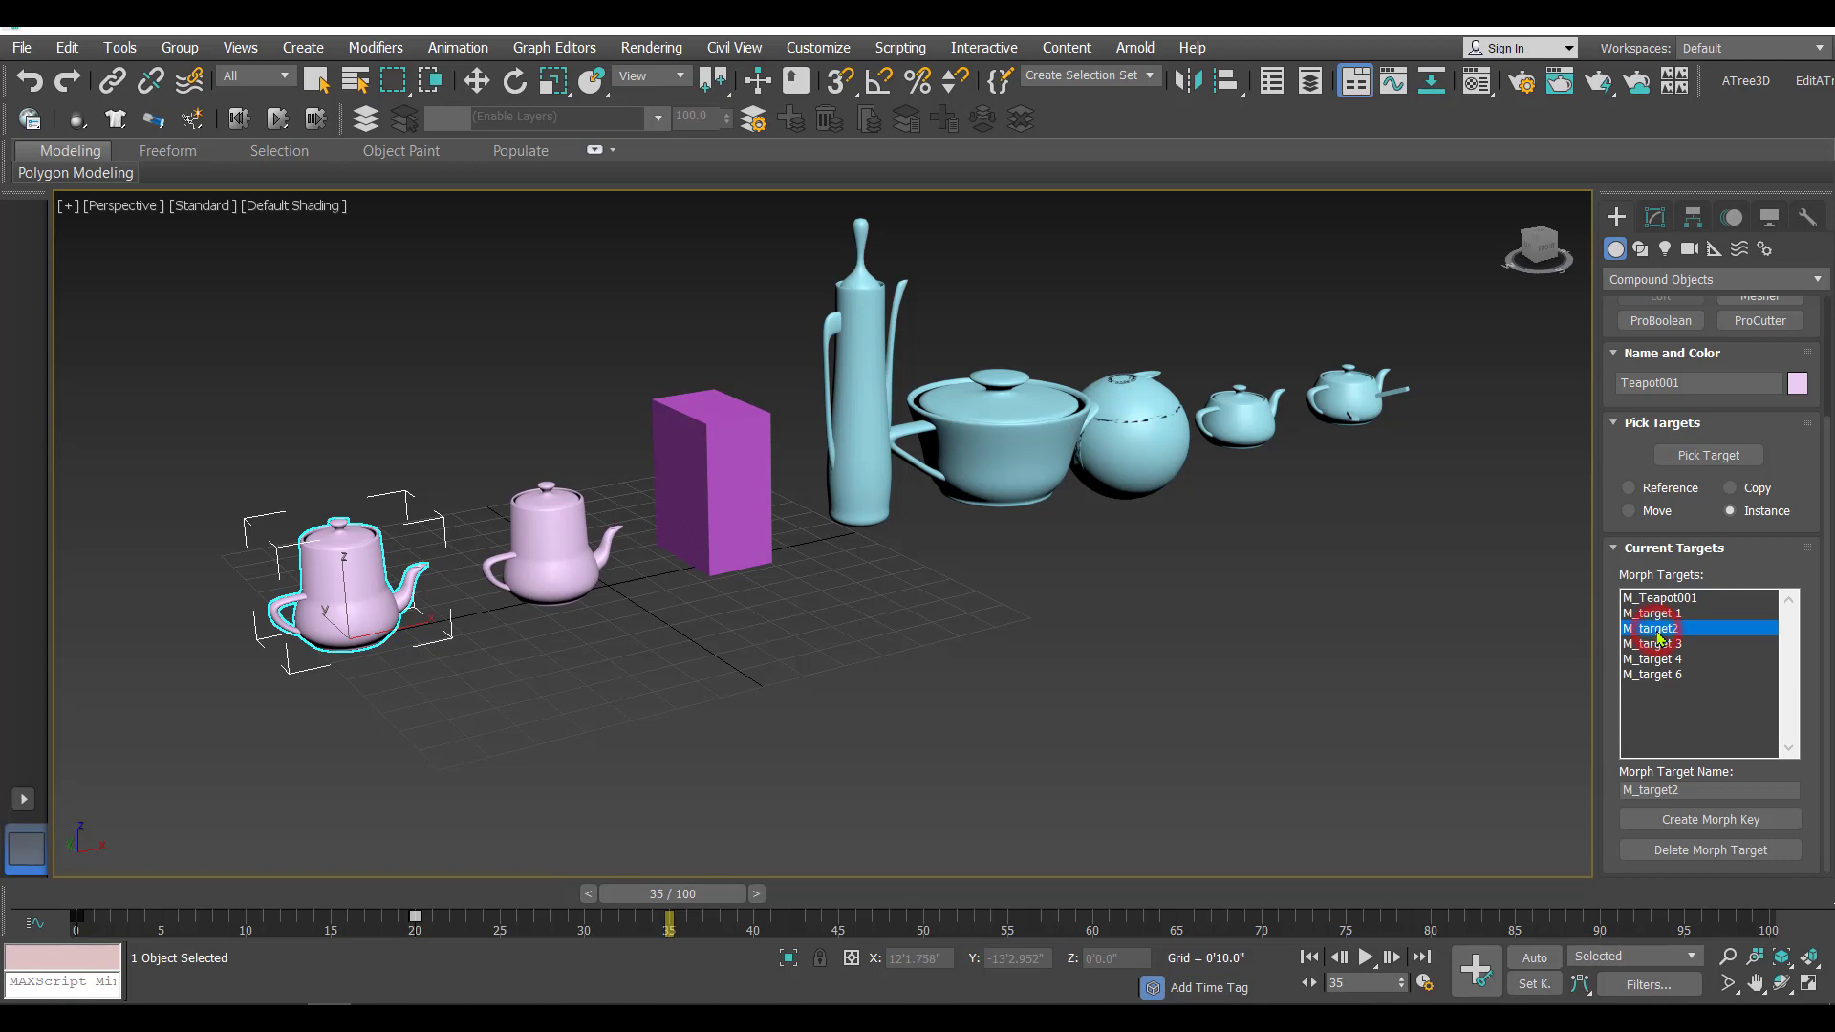
left_click(1700, 822)
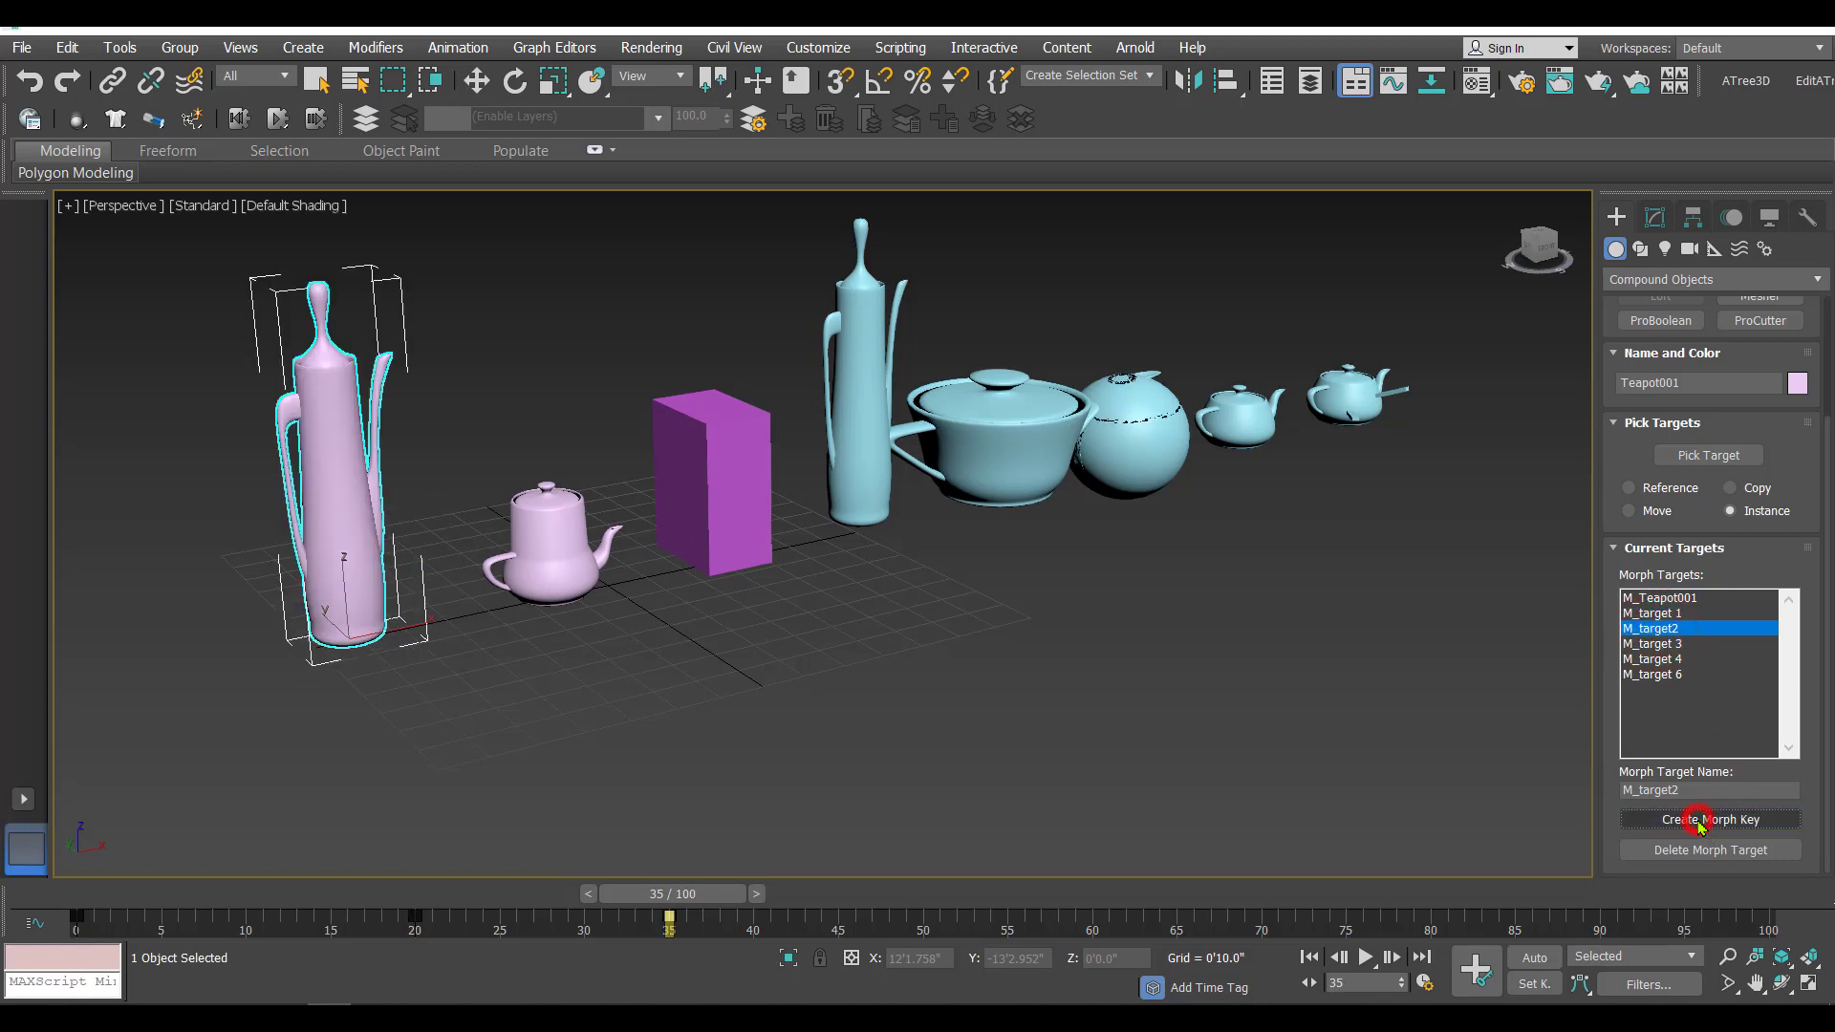
left_click_drag(701, 894, 872, 909)
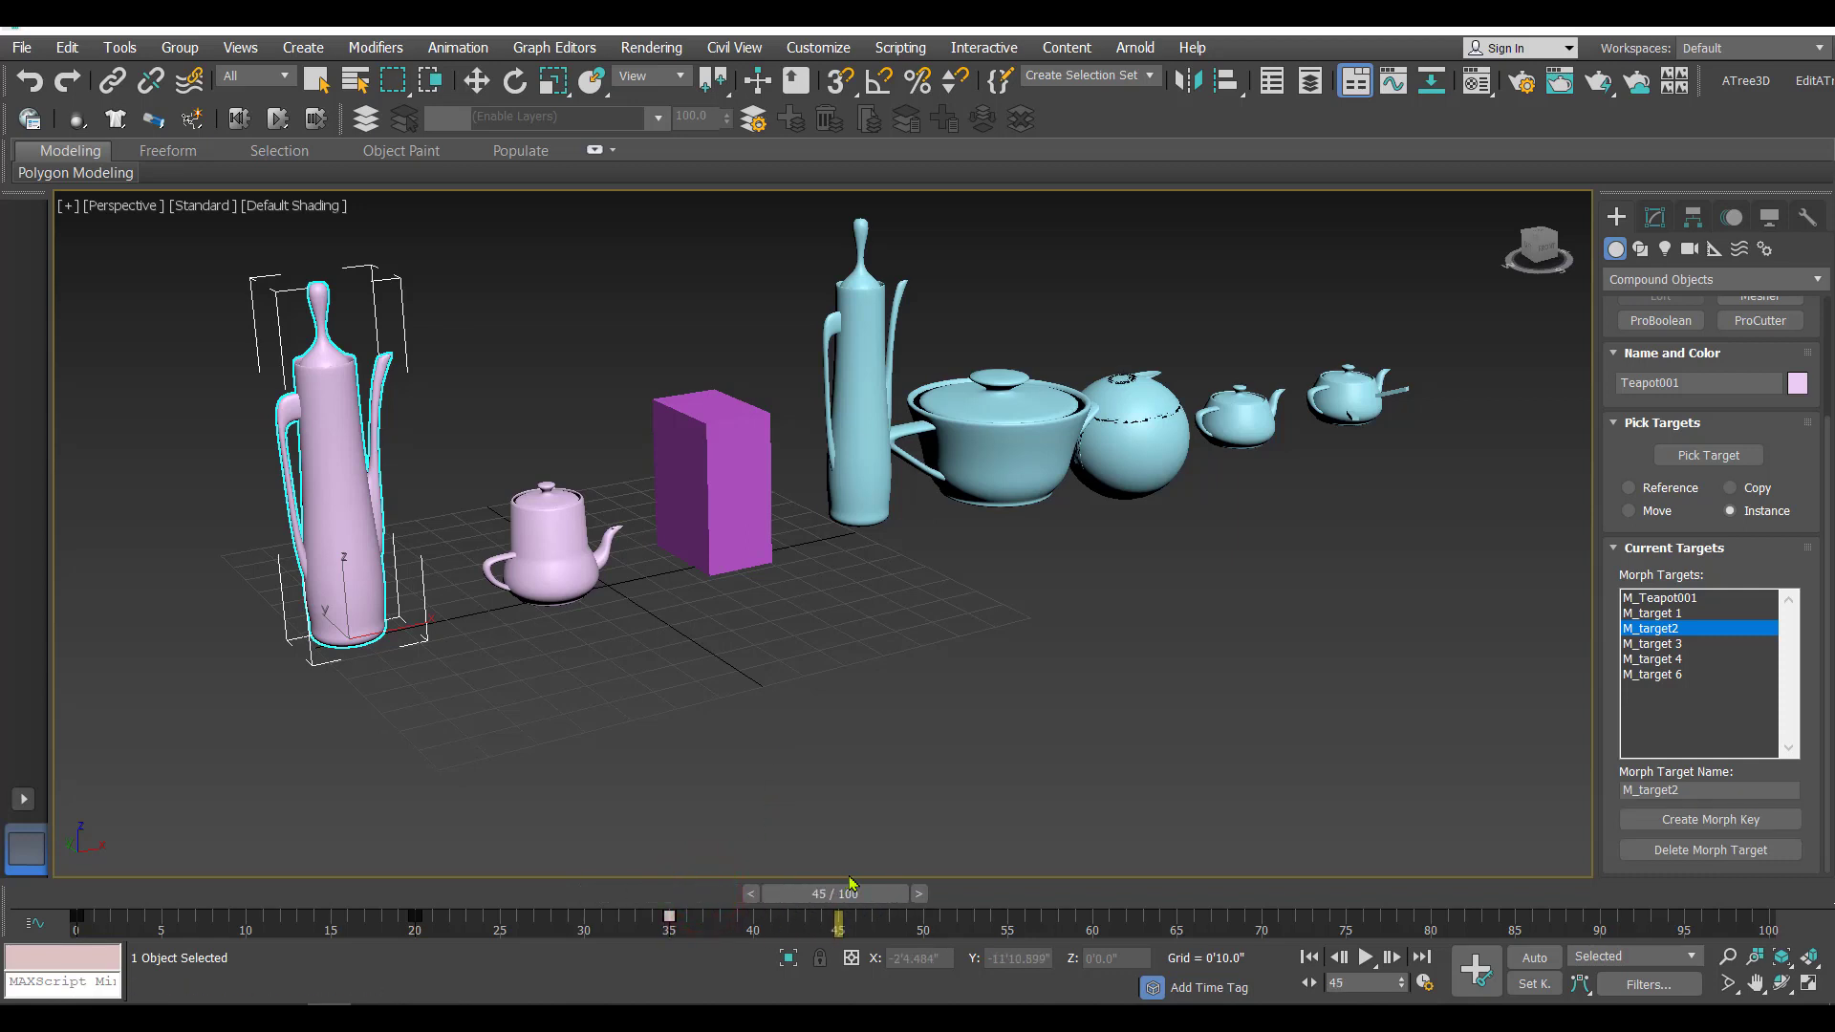
left_click(1659, 646)
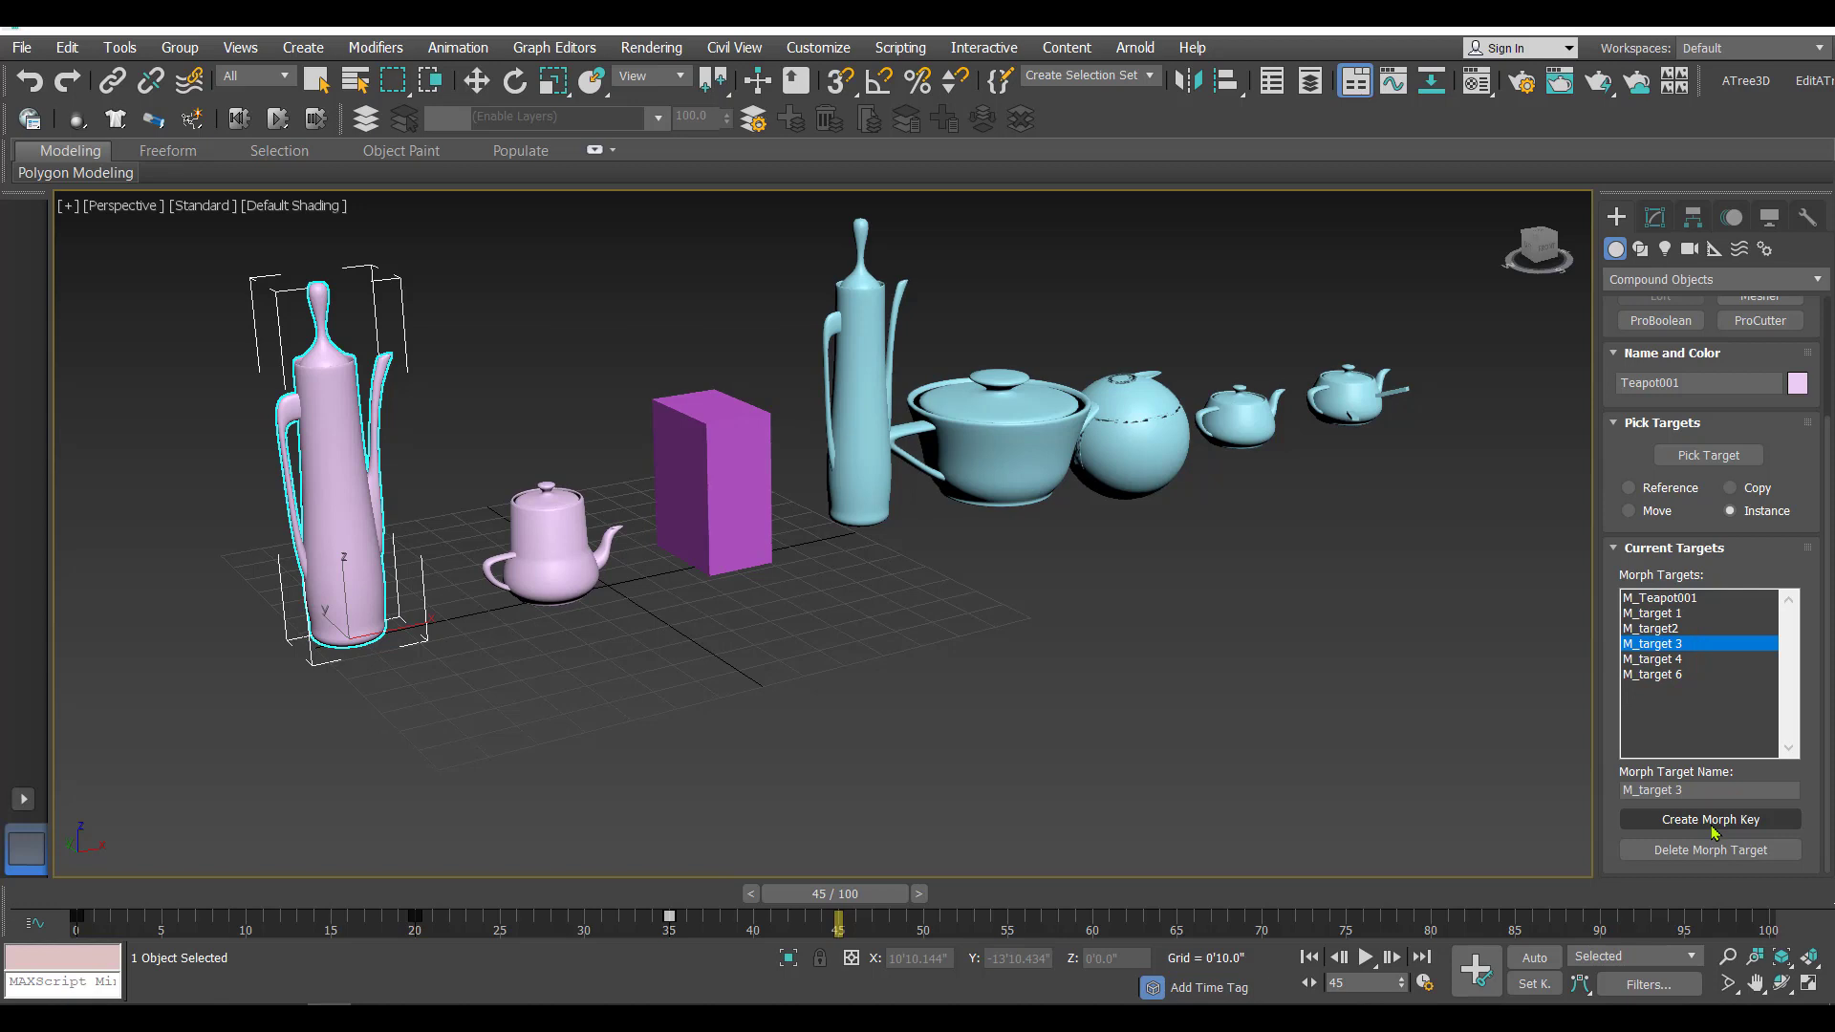
left_click(1711, 824)
- Add morph keys for M_target 4 at frame 60 and M_target 6 at frame 71
left_click_drag(881, 895, 1124, 895)
left_click(1657, 659)
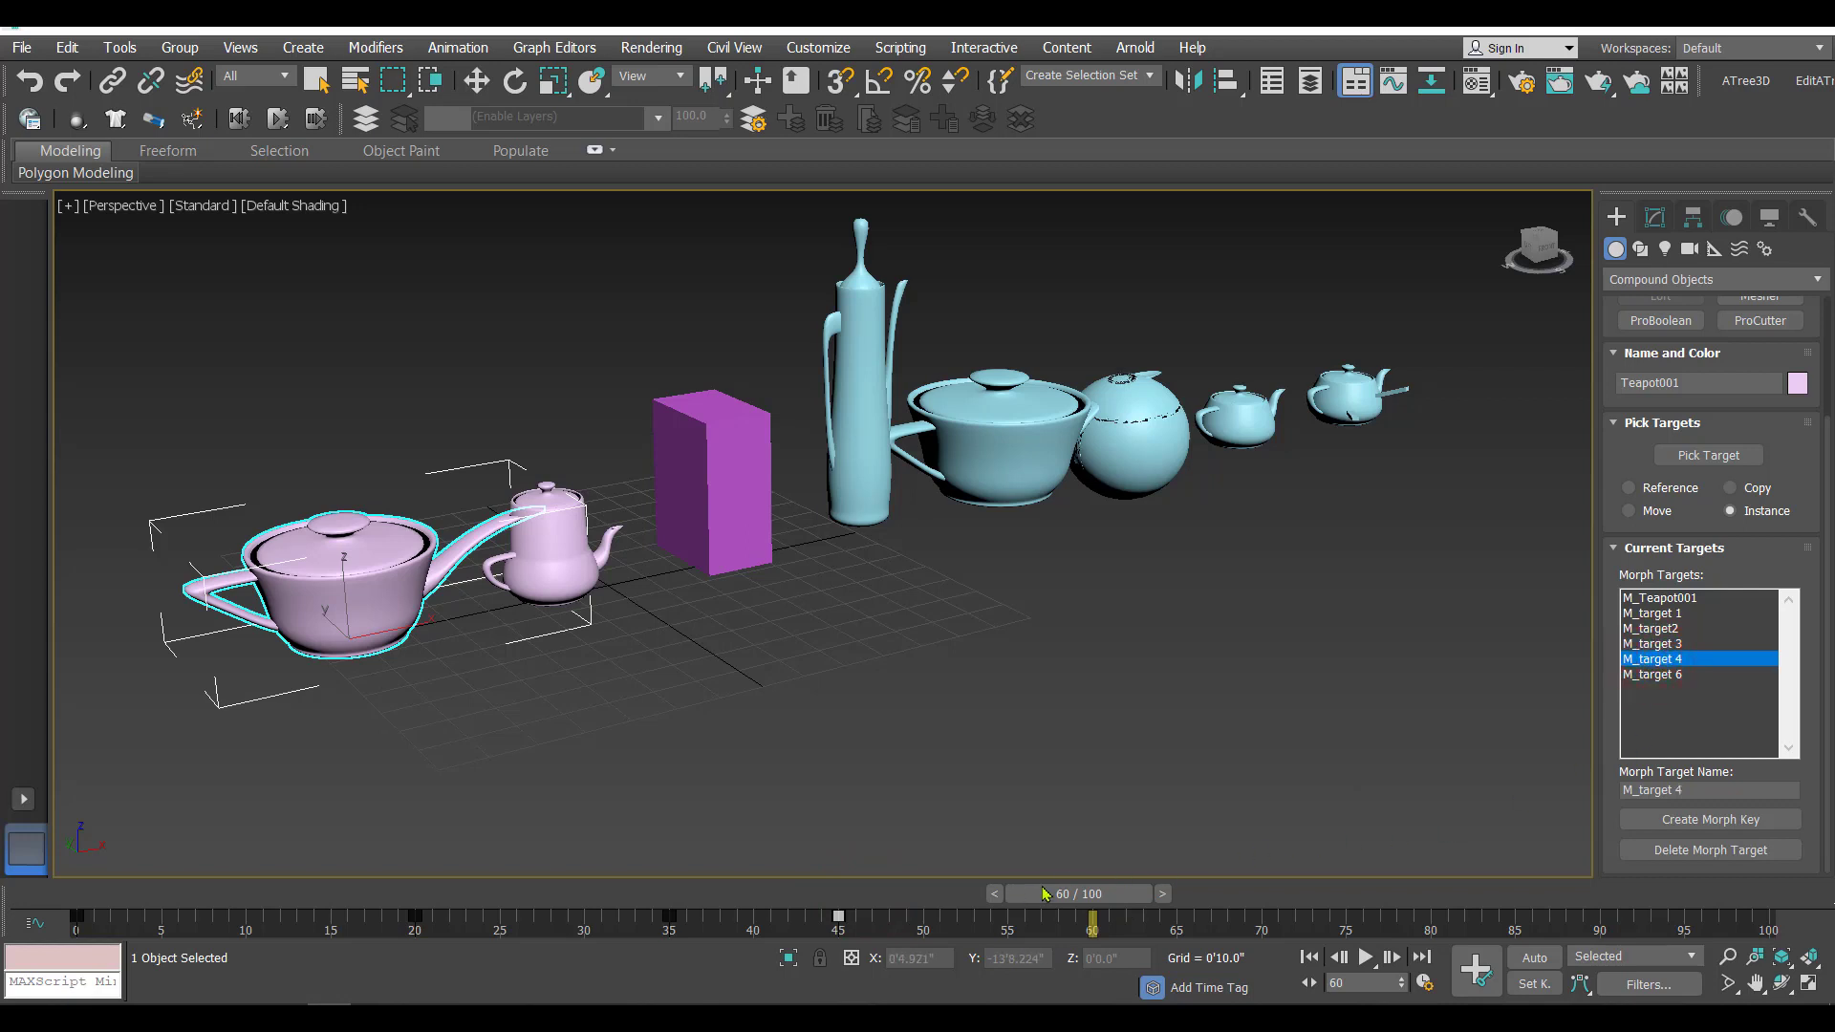
left_click(1709, 822)
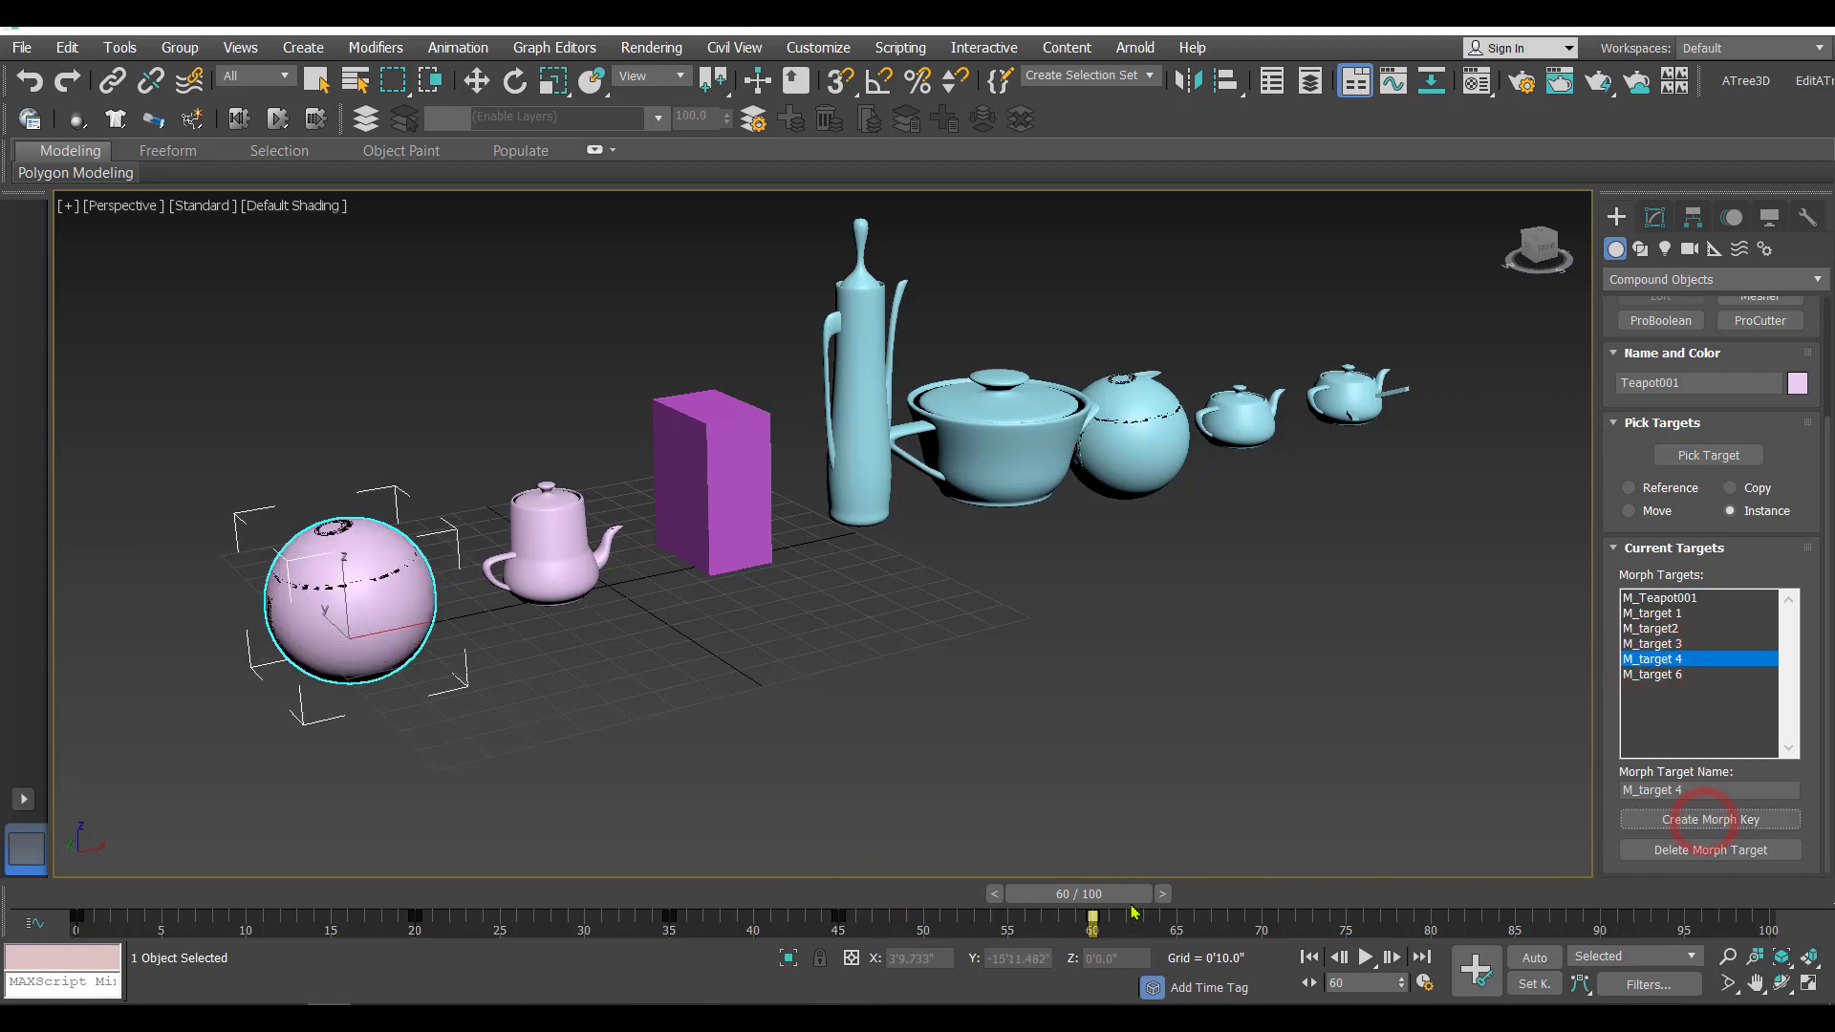
left_click_drag(1114, 893, 1298, 903)
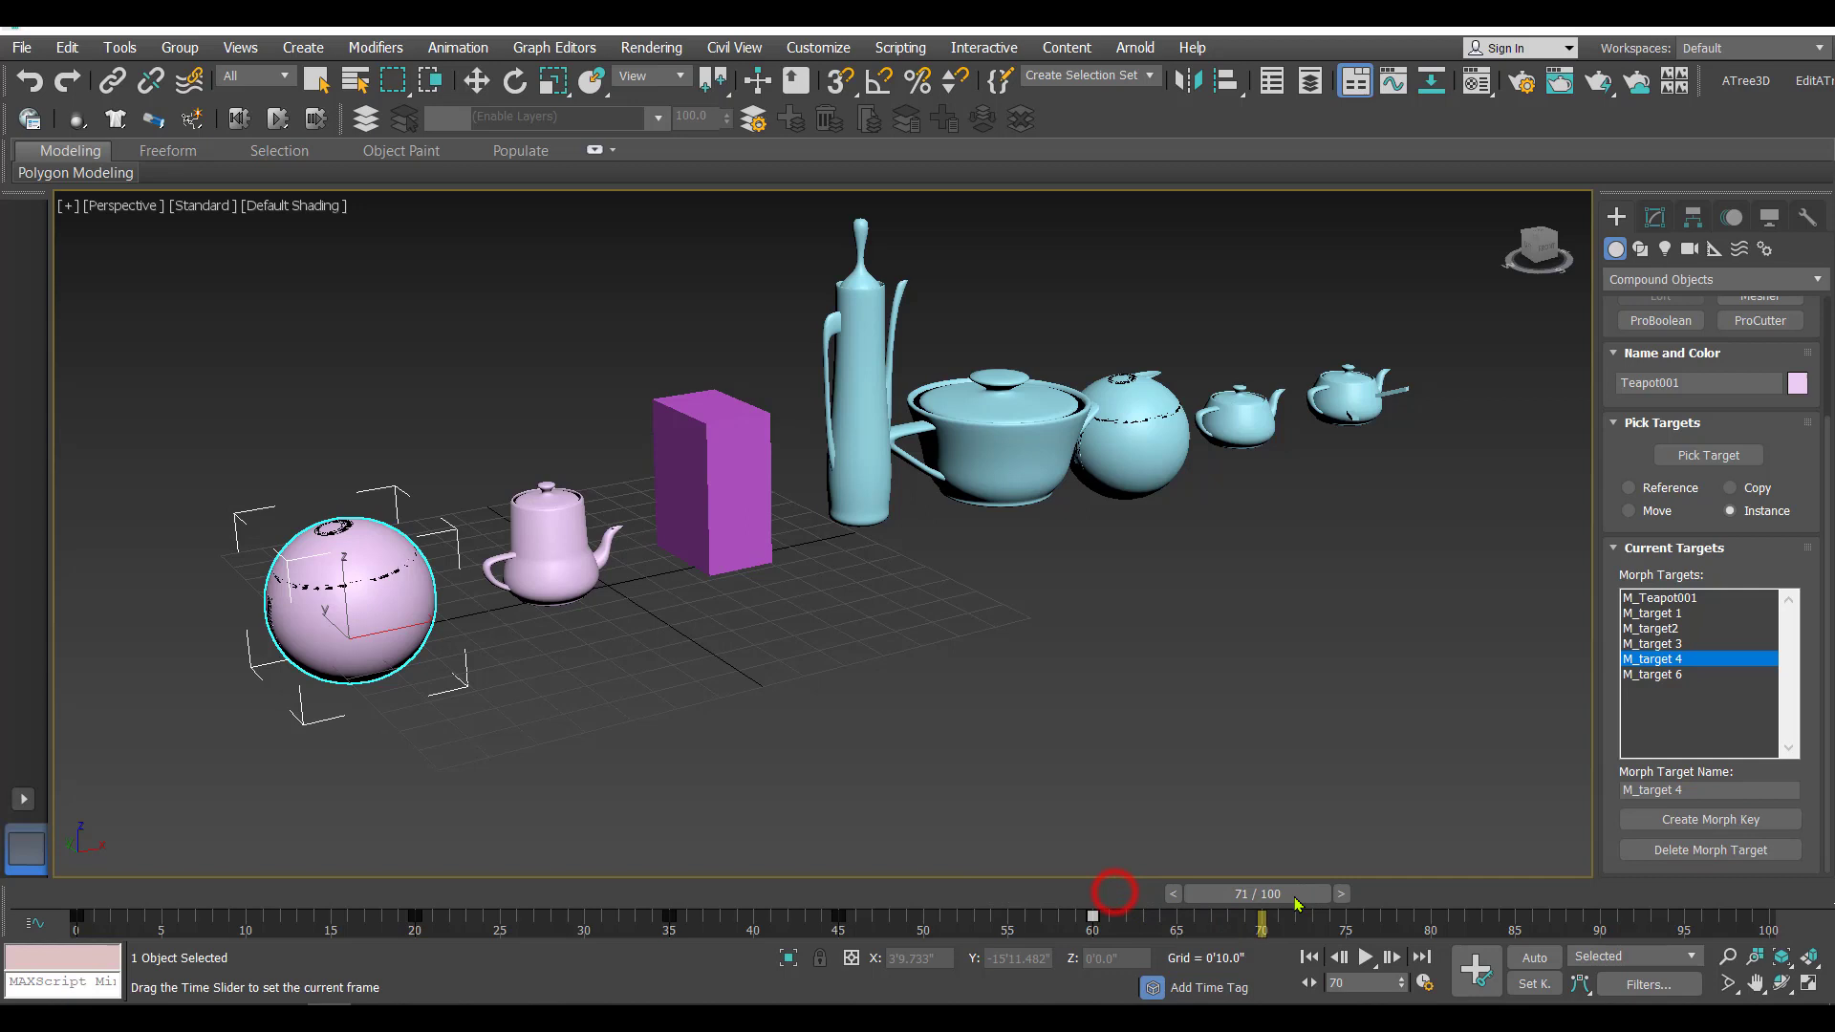
left_click(1661, 676)
left_click(1701, 821)
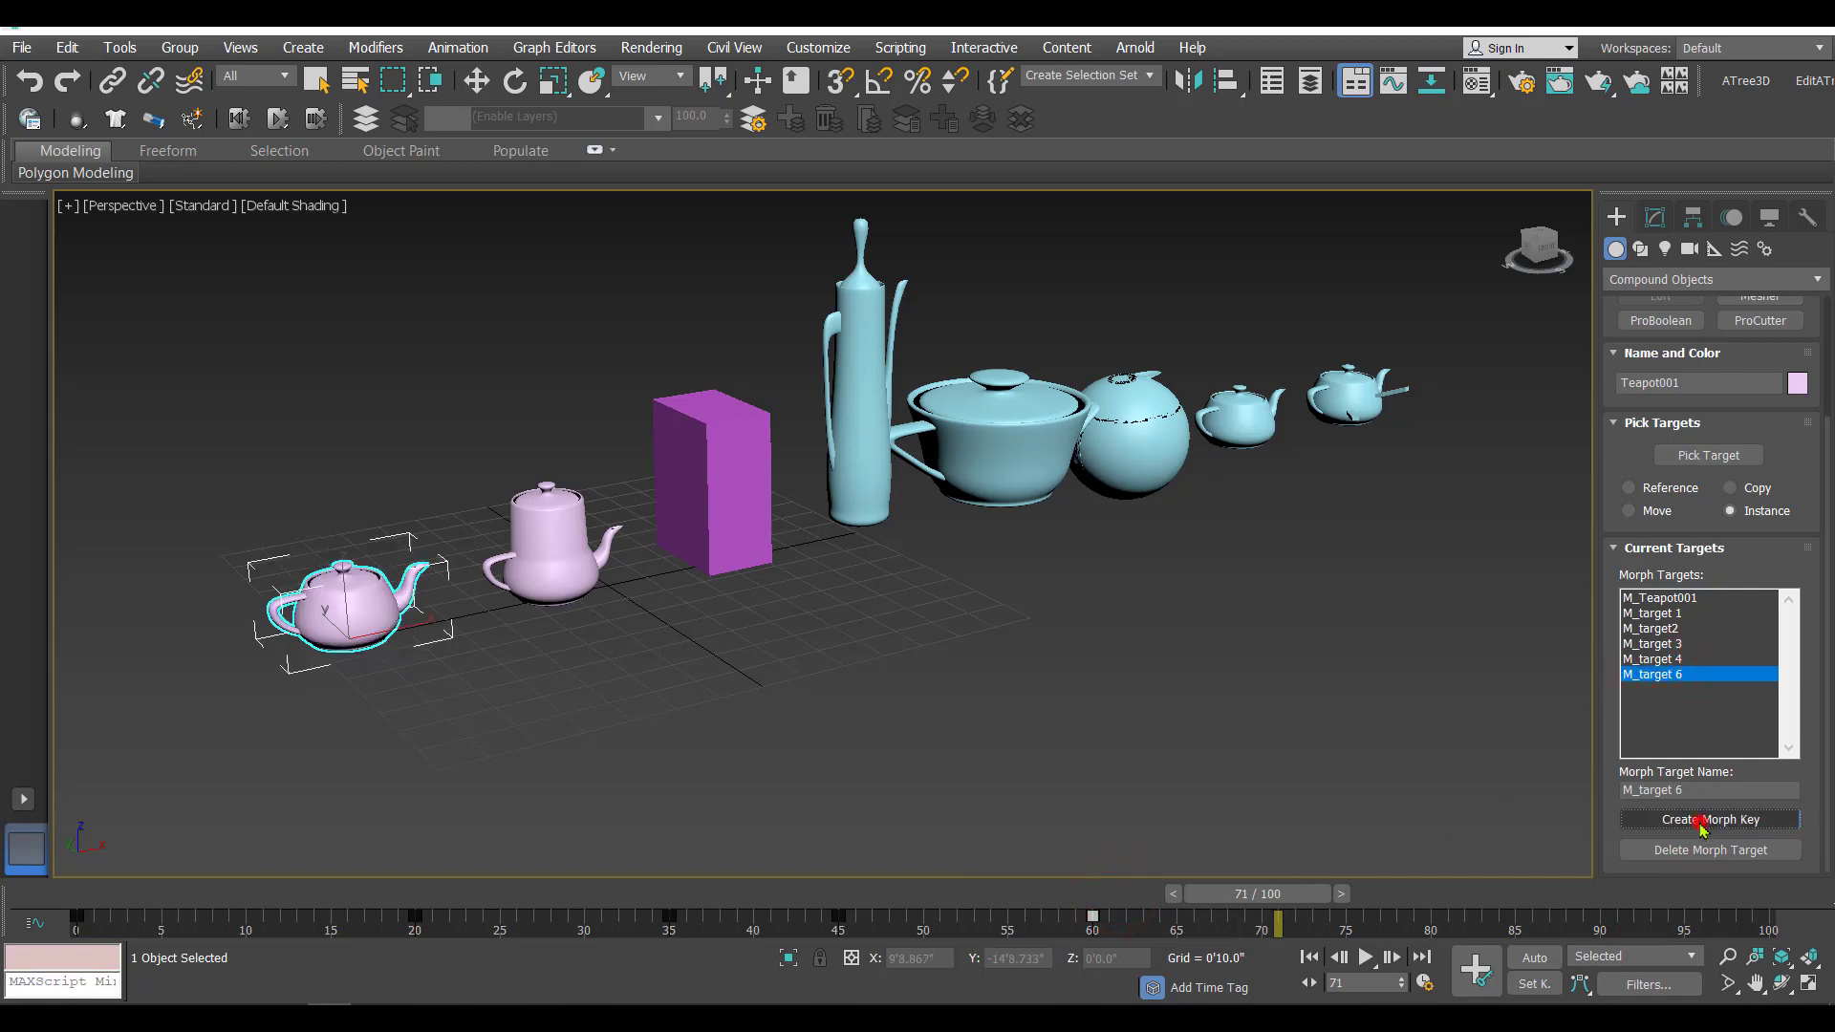
- Key the teapot back to M_Teapot001's original shape at frame 90
left_click_drag(1277, 893, 1601, 926)
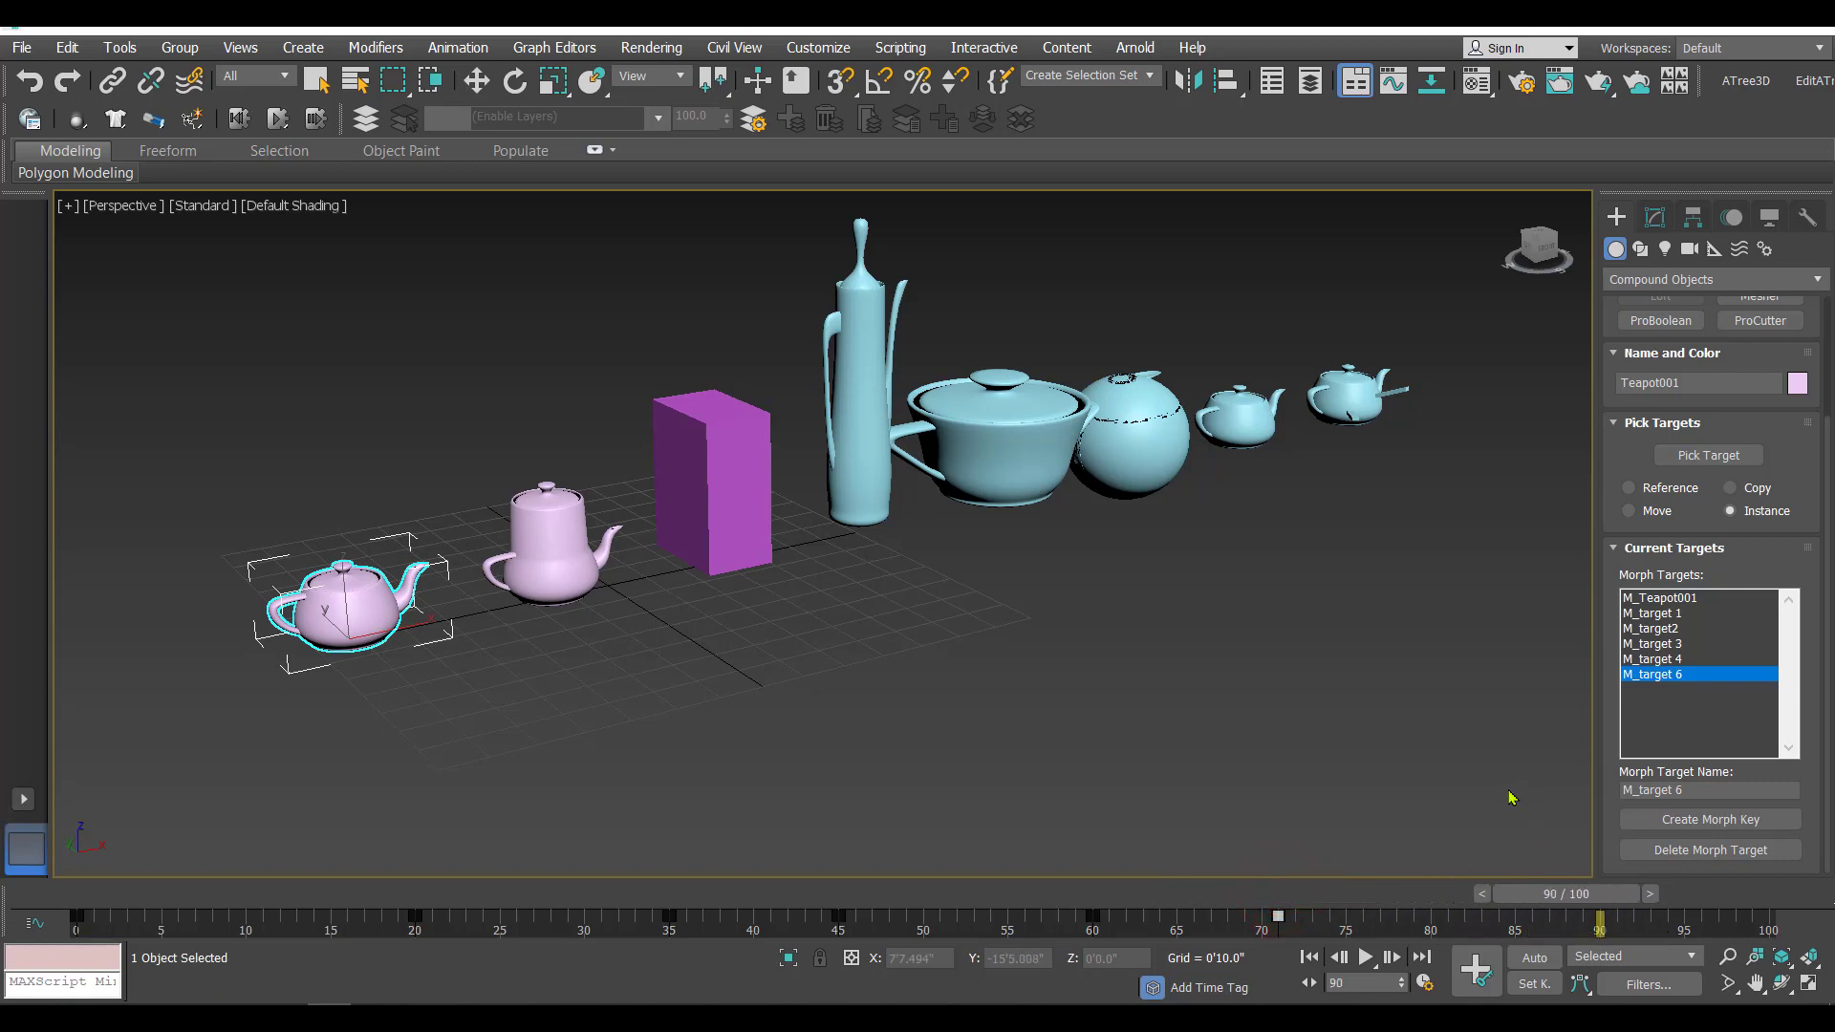
left_click(1688, 598)
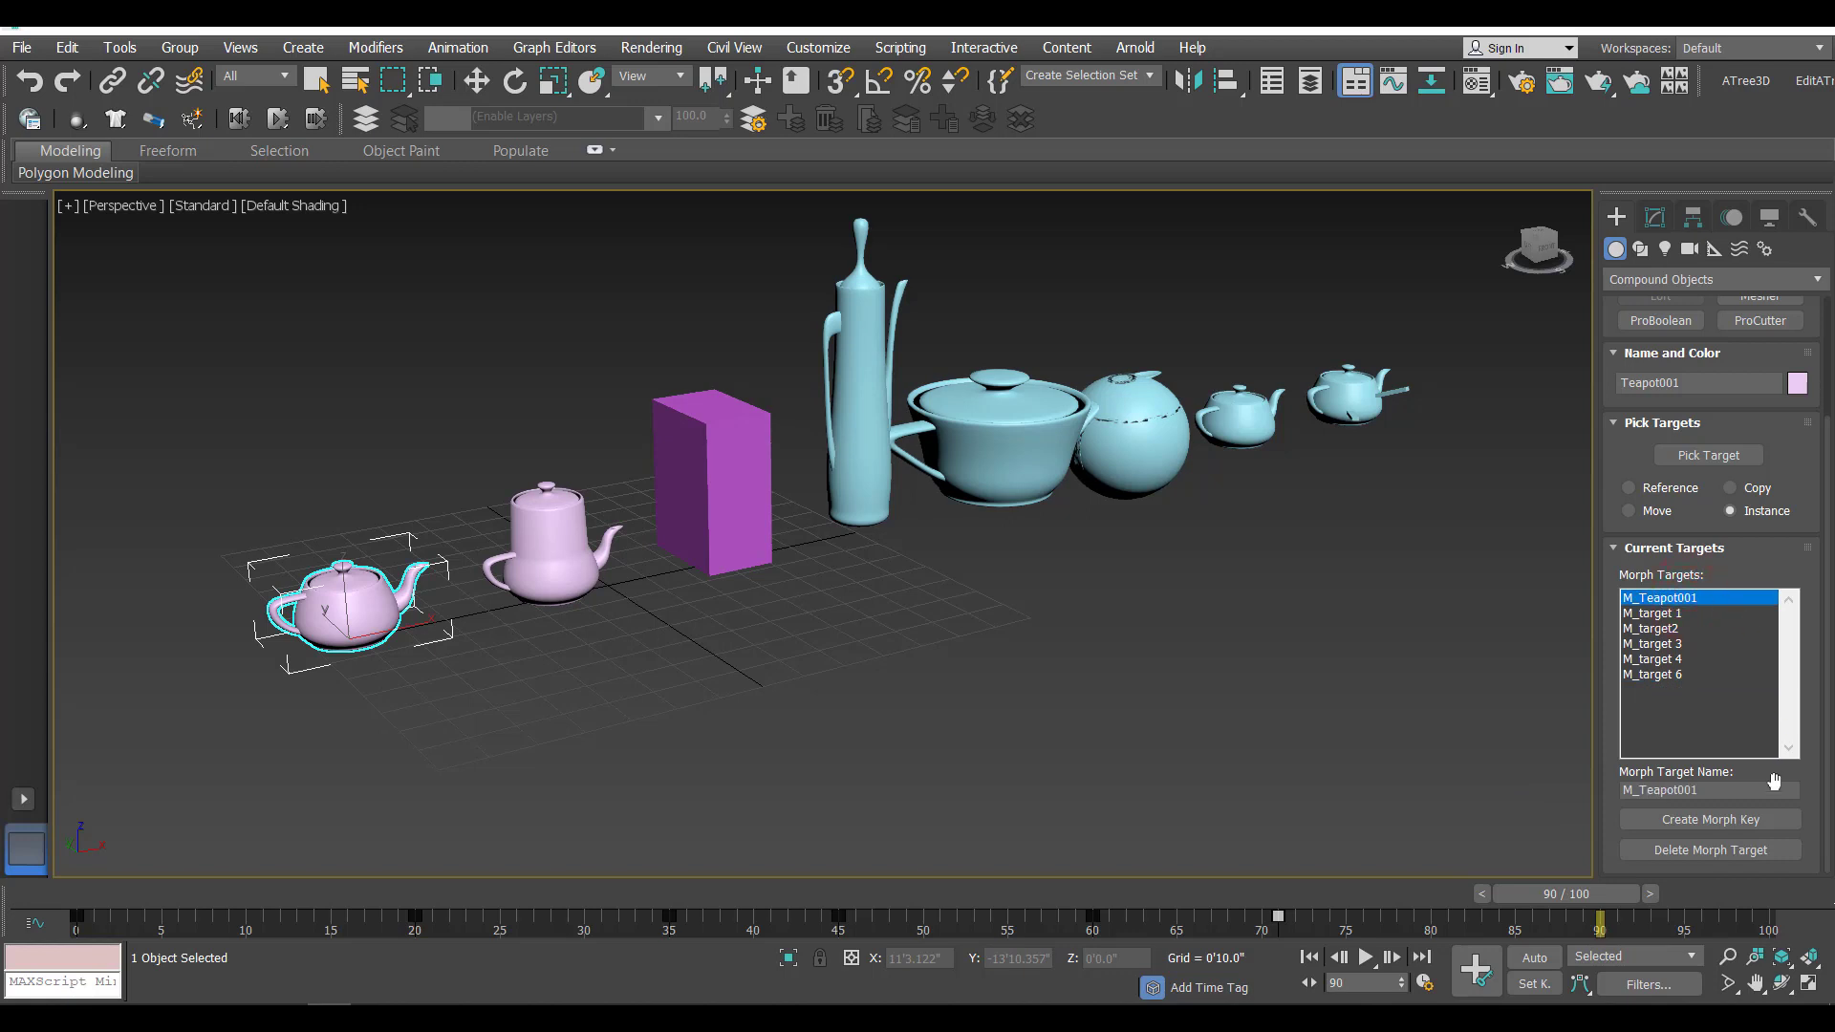
left_click(1718, 826)
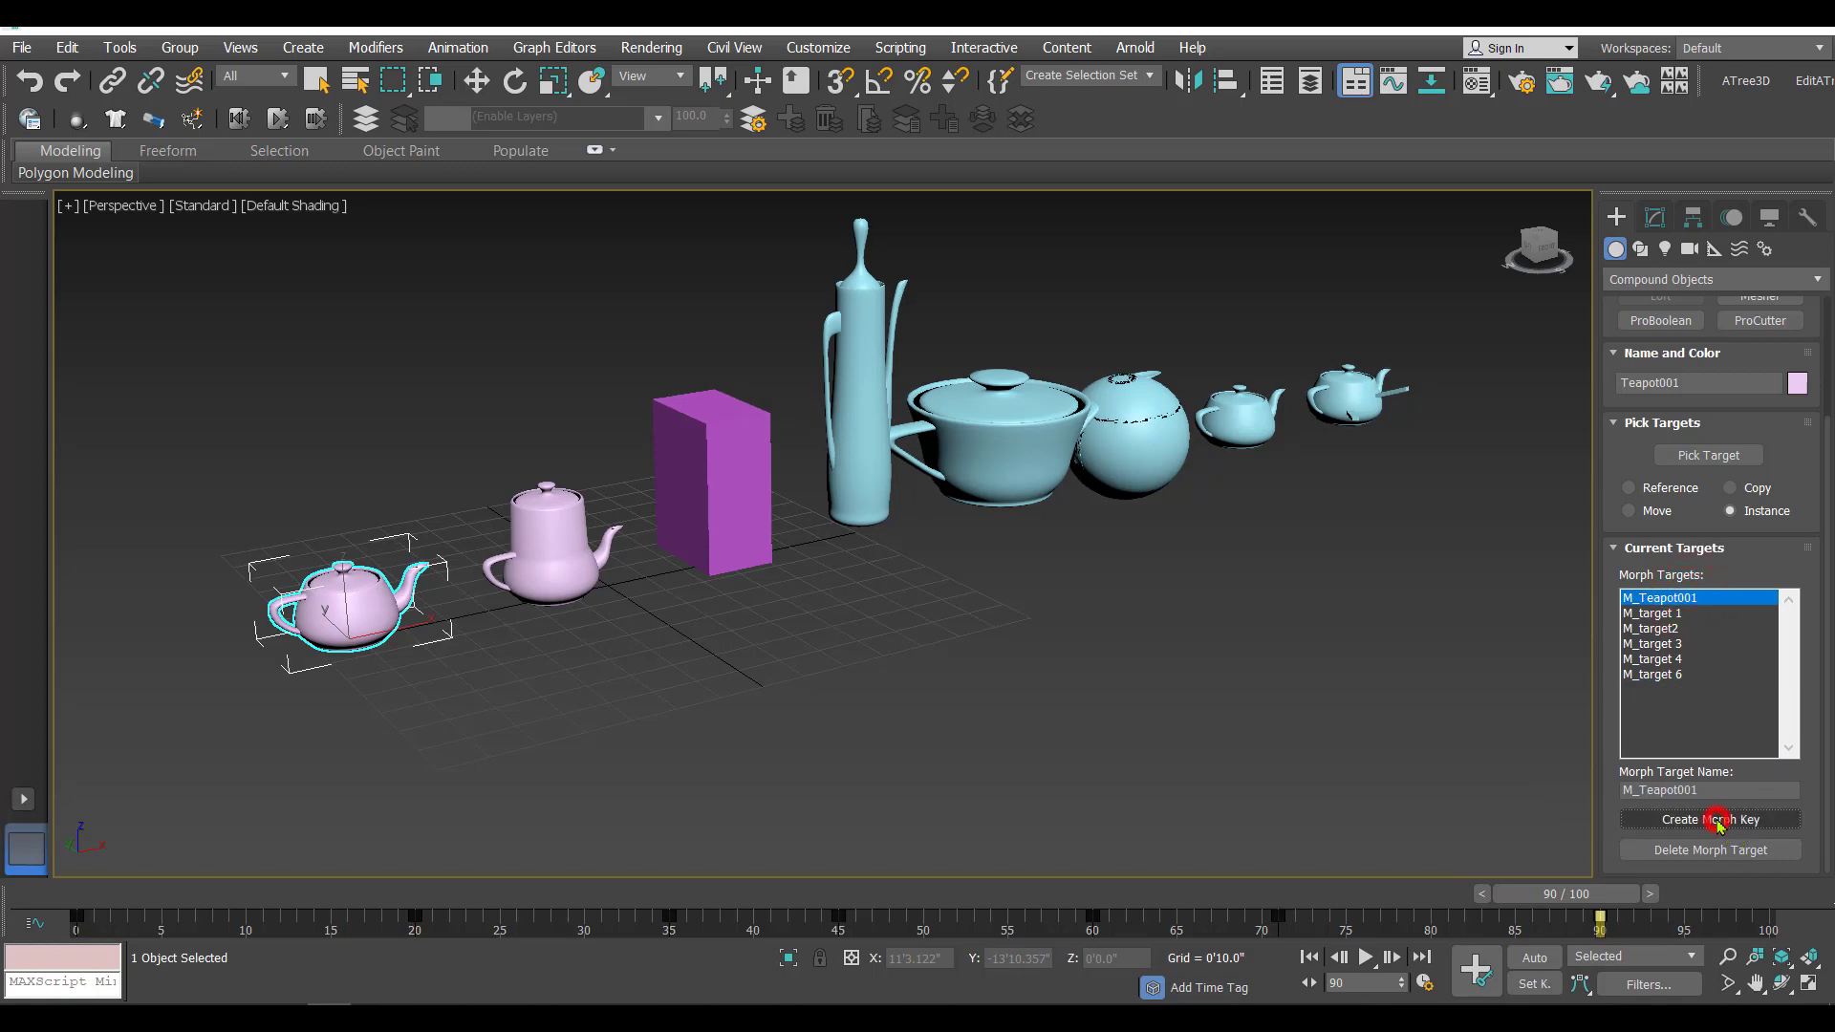
- Rewind to frame 0 and zoom the perspective view in on the morphing teapot
left_click(1655, 217)
left_click(1615, 216)
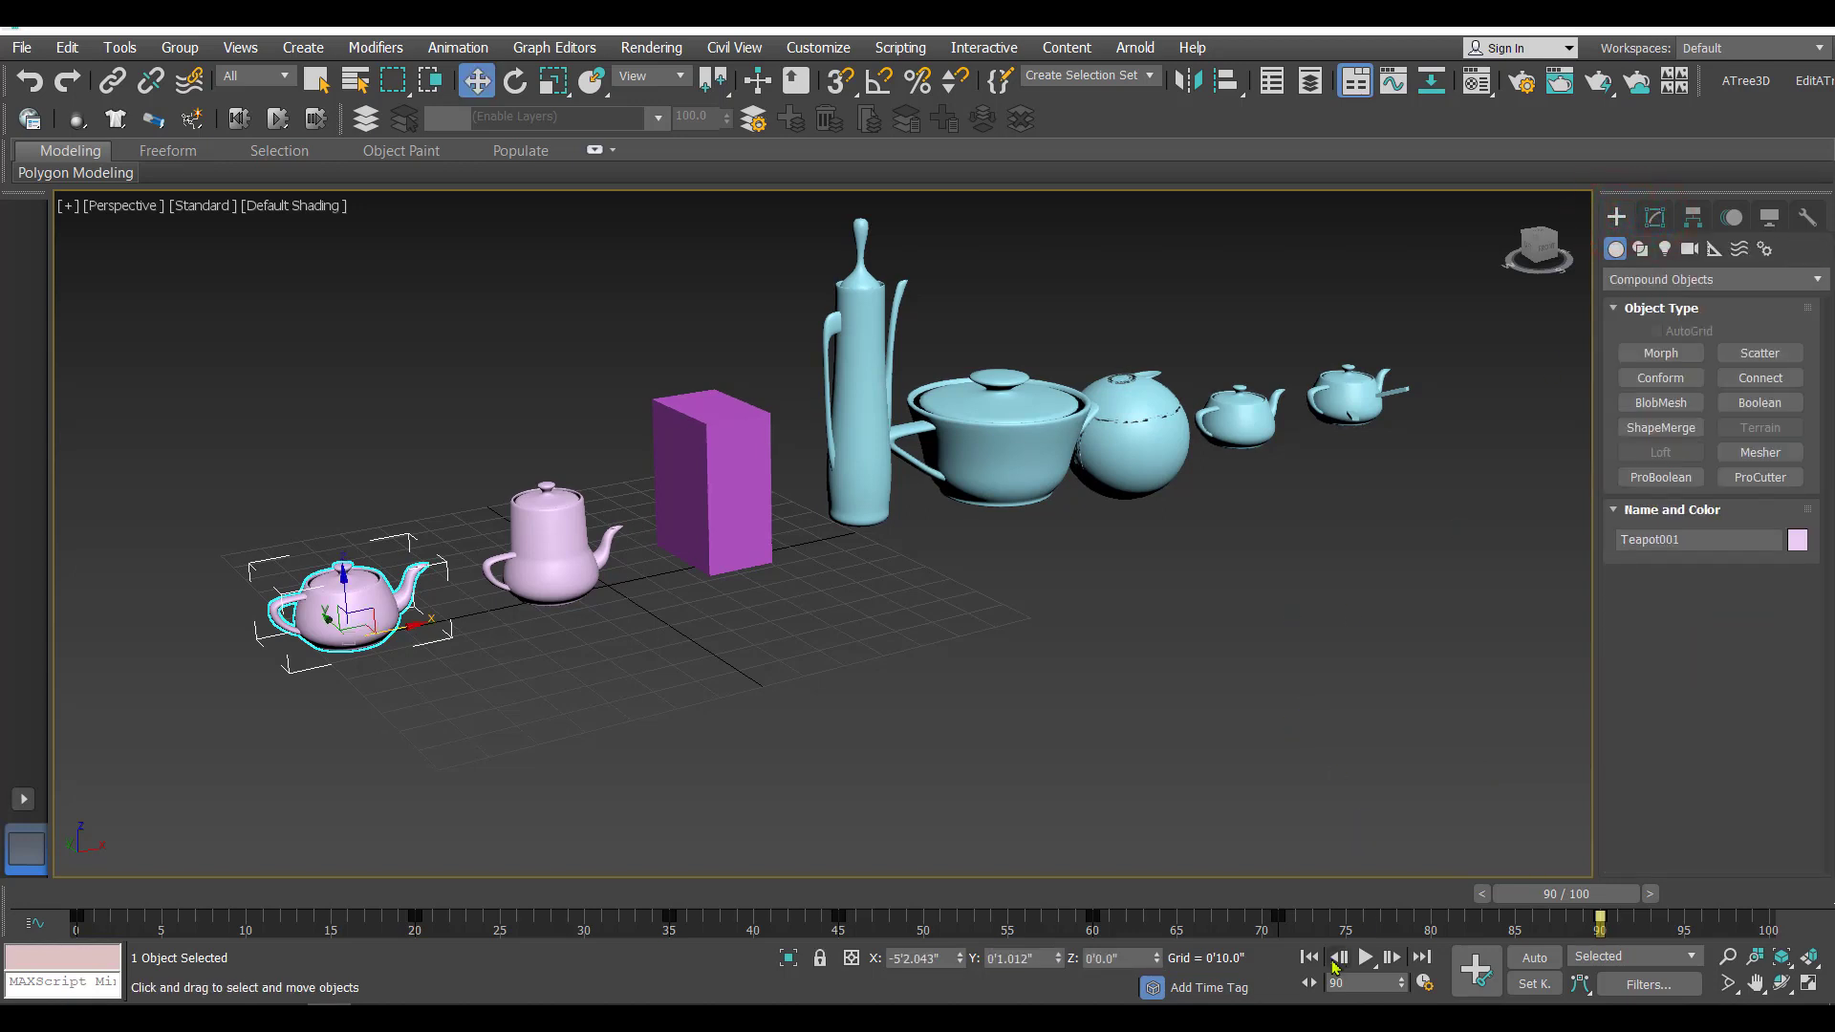
left_click(1308, 958)
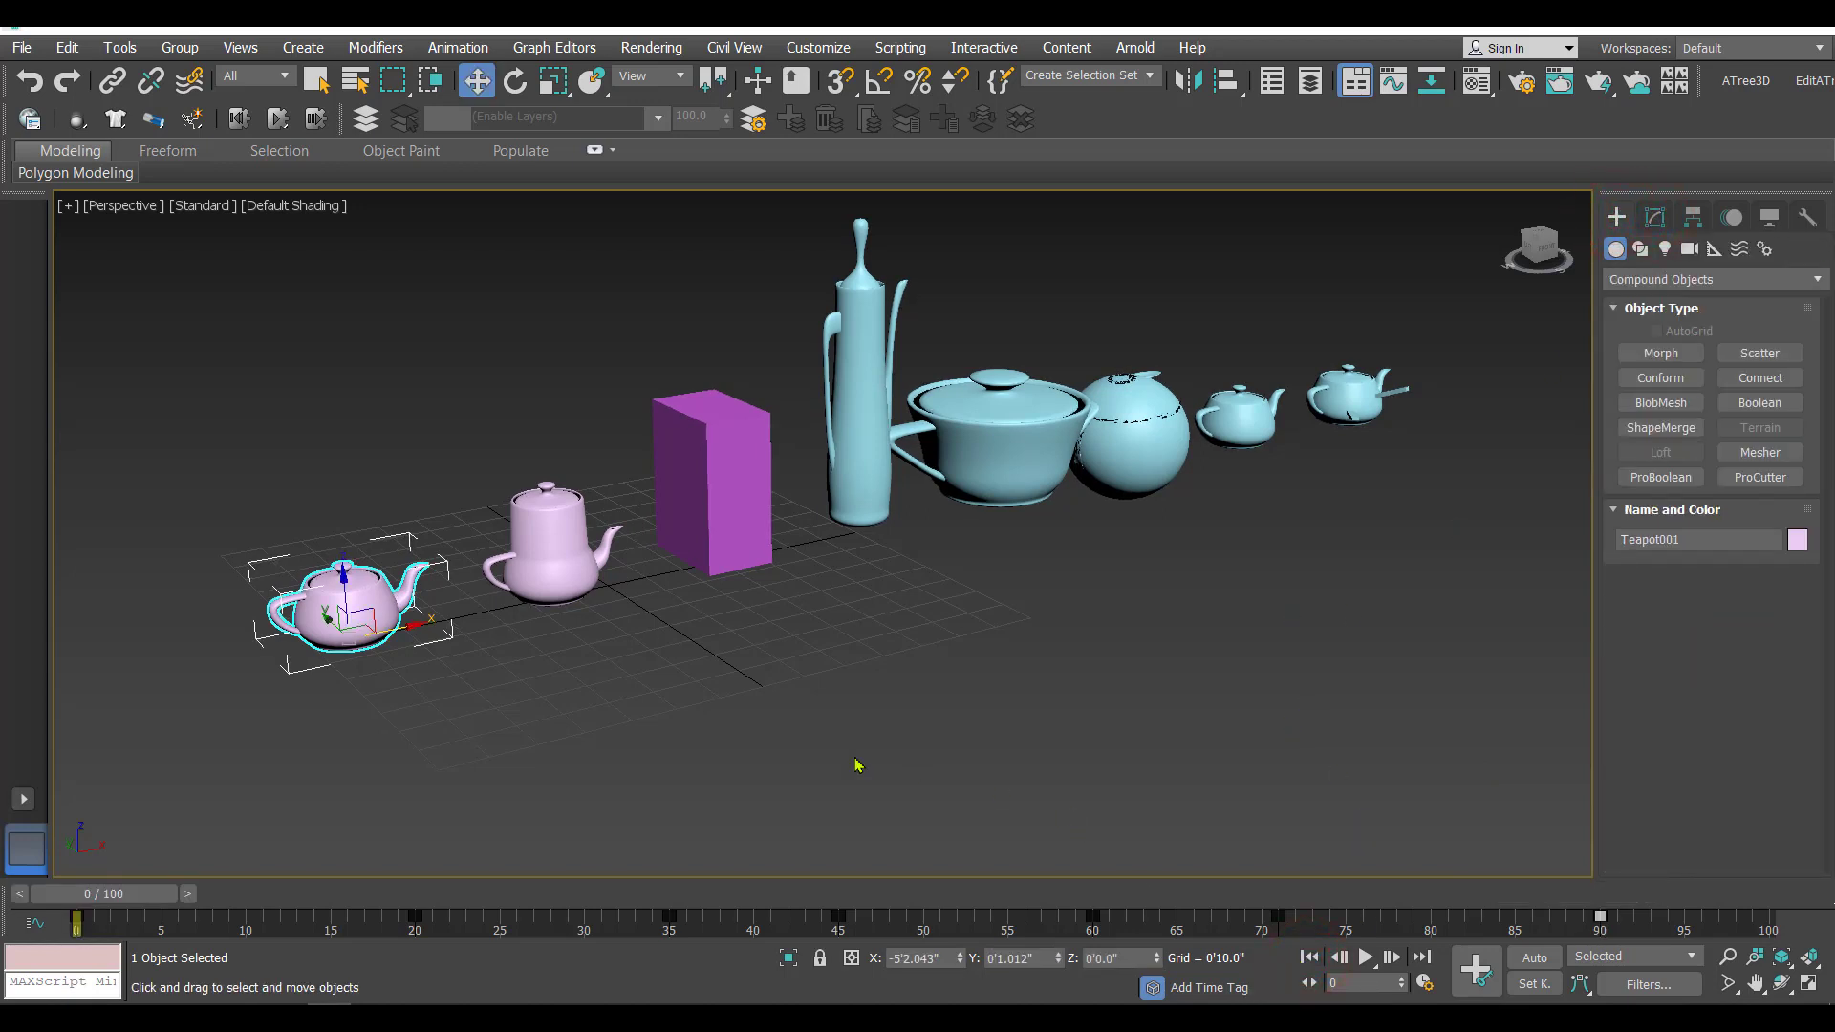
middle_click_drag(854, 767, 1180, 762)
scroll(849, 738, "up", 5)
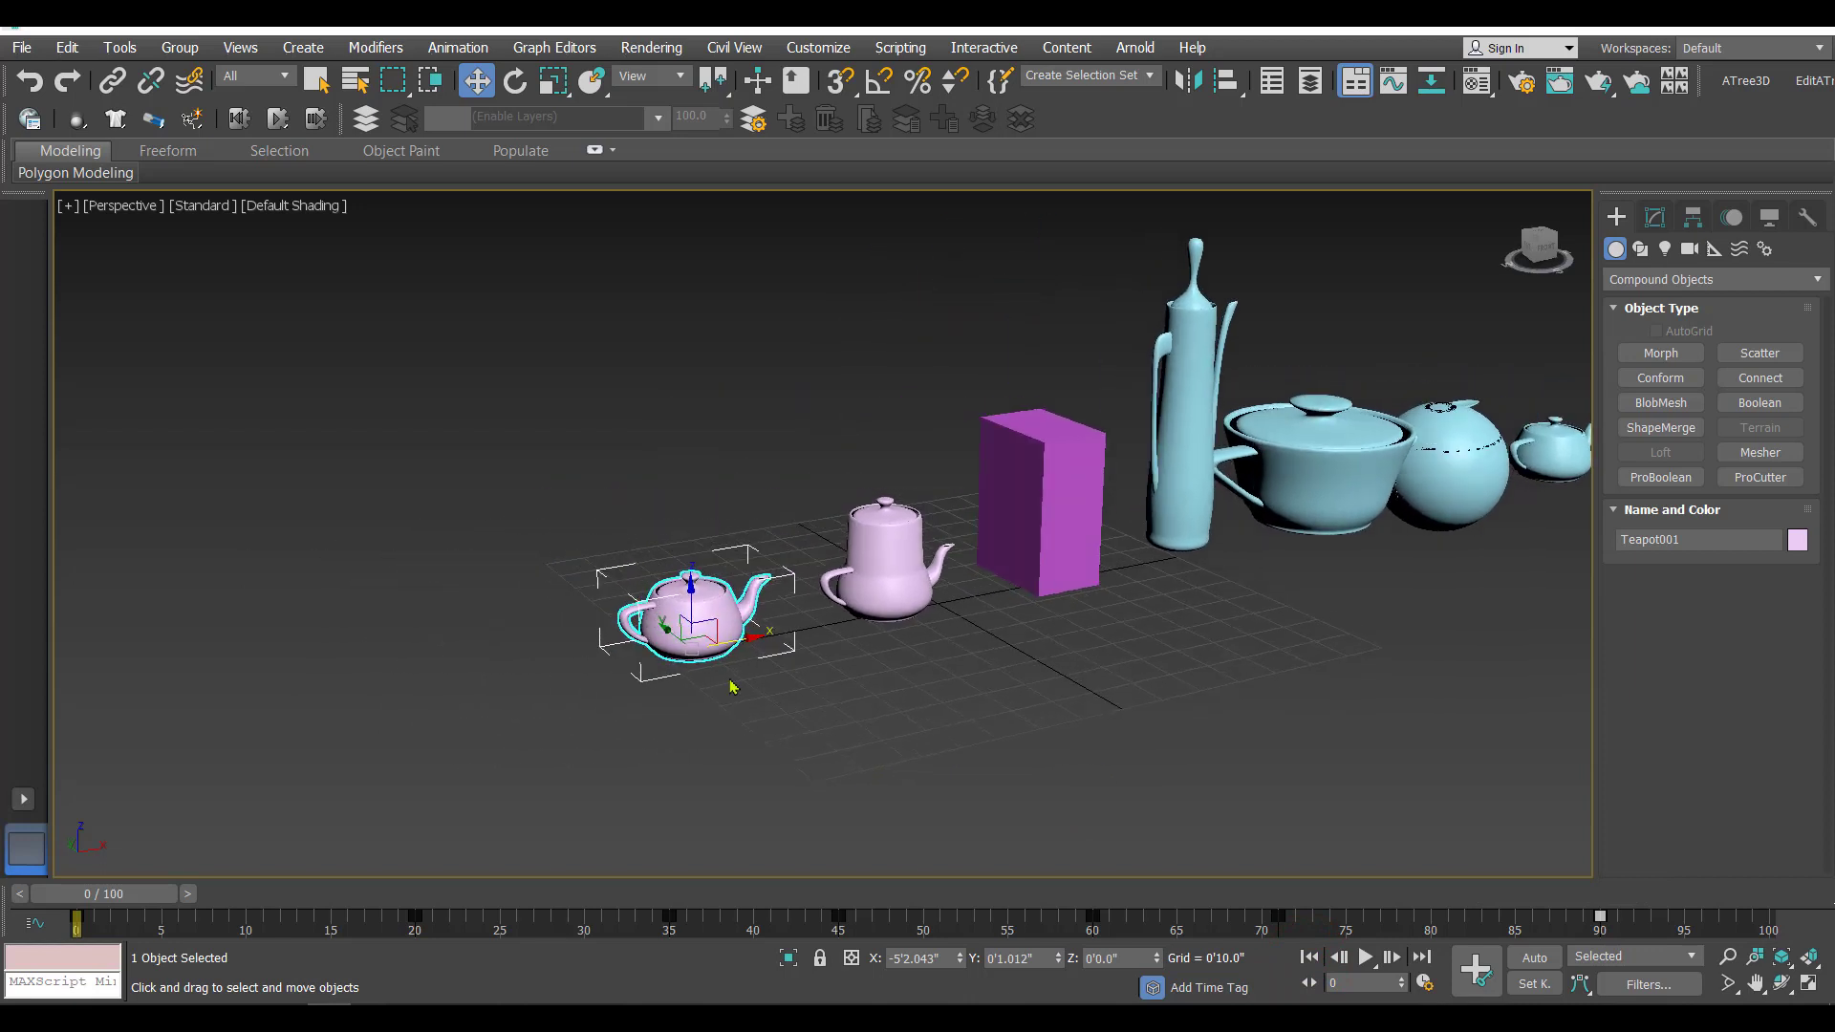
middle_click_drag(849, 738, 809, 747)
- Play the morph animation, then stop it and return to frame 0
left_click(1367, 958)
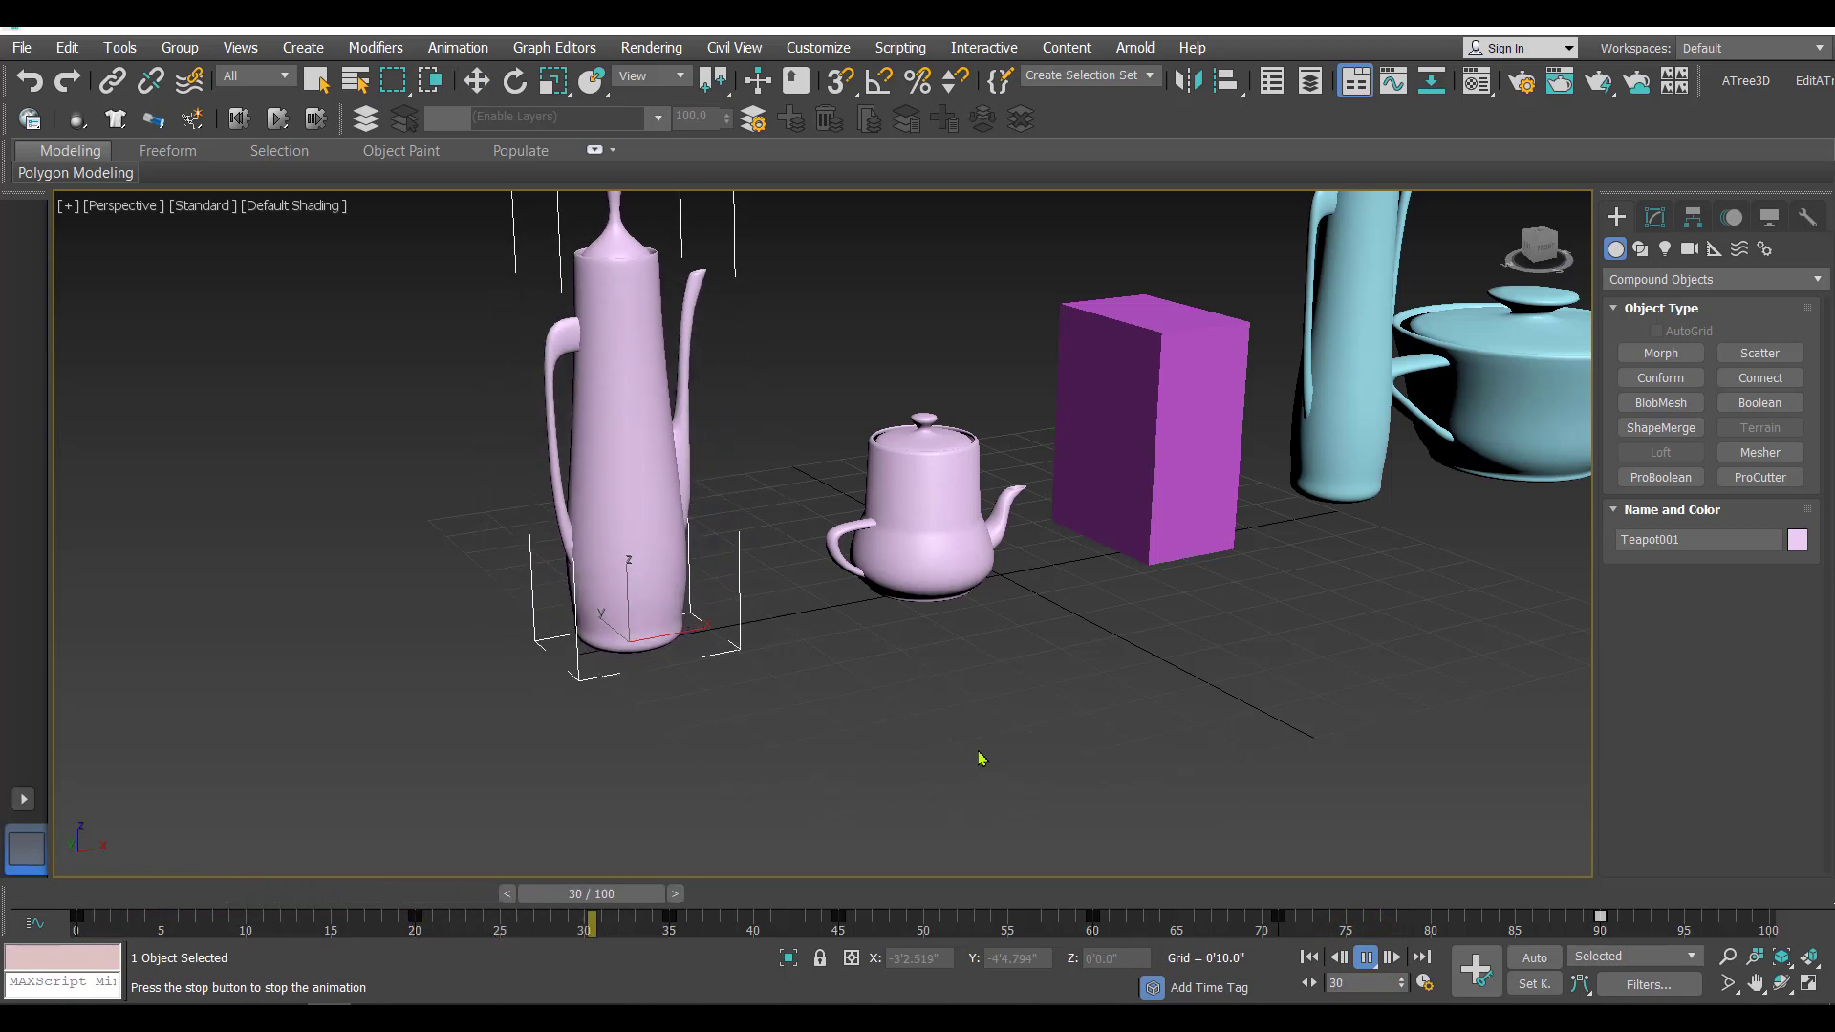
middle_click_drag(943, 762, 896, 839)
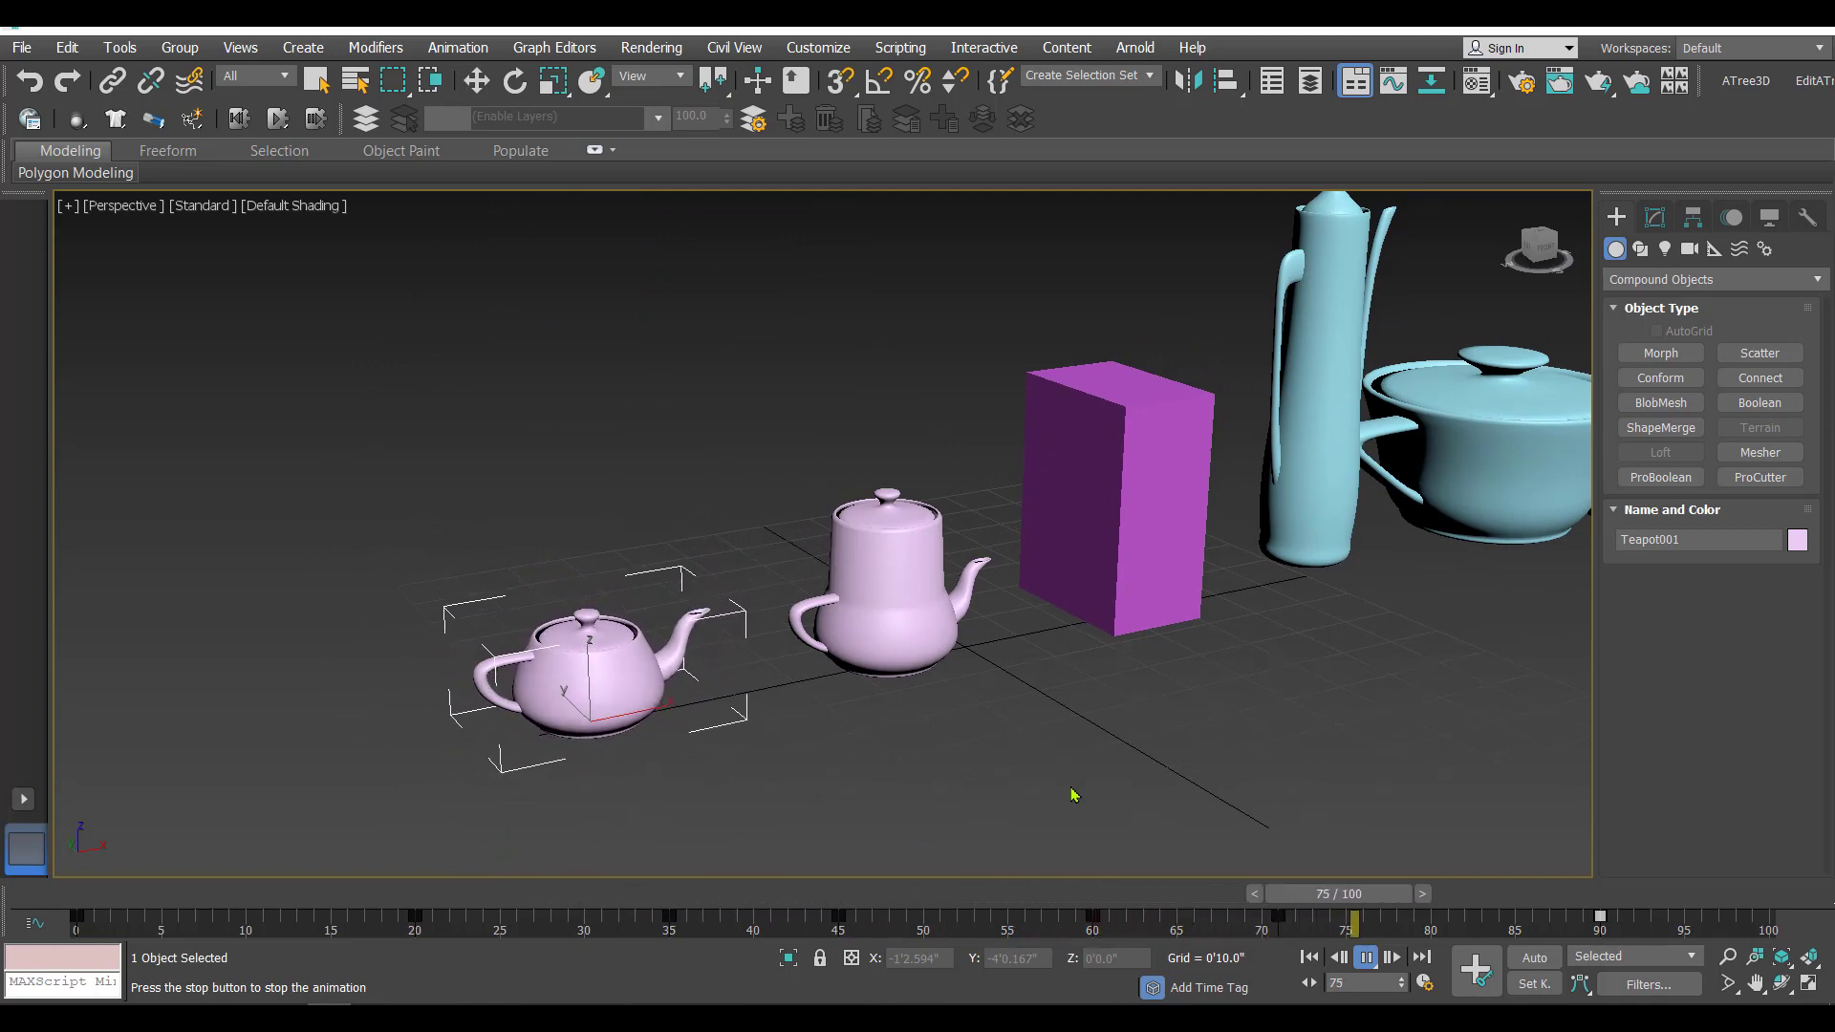
key("Home")
key("w")
middle_click_drag(1075, 795, 967, 727)
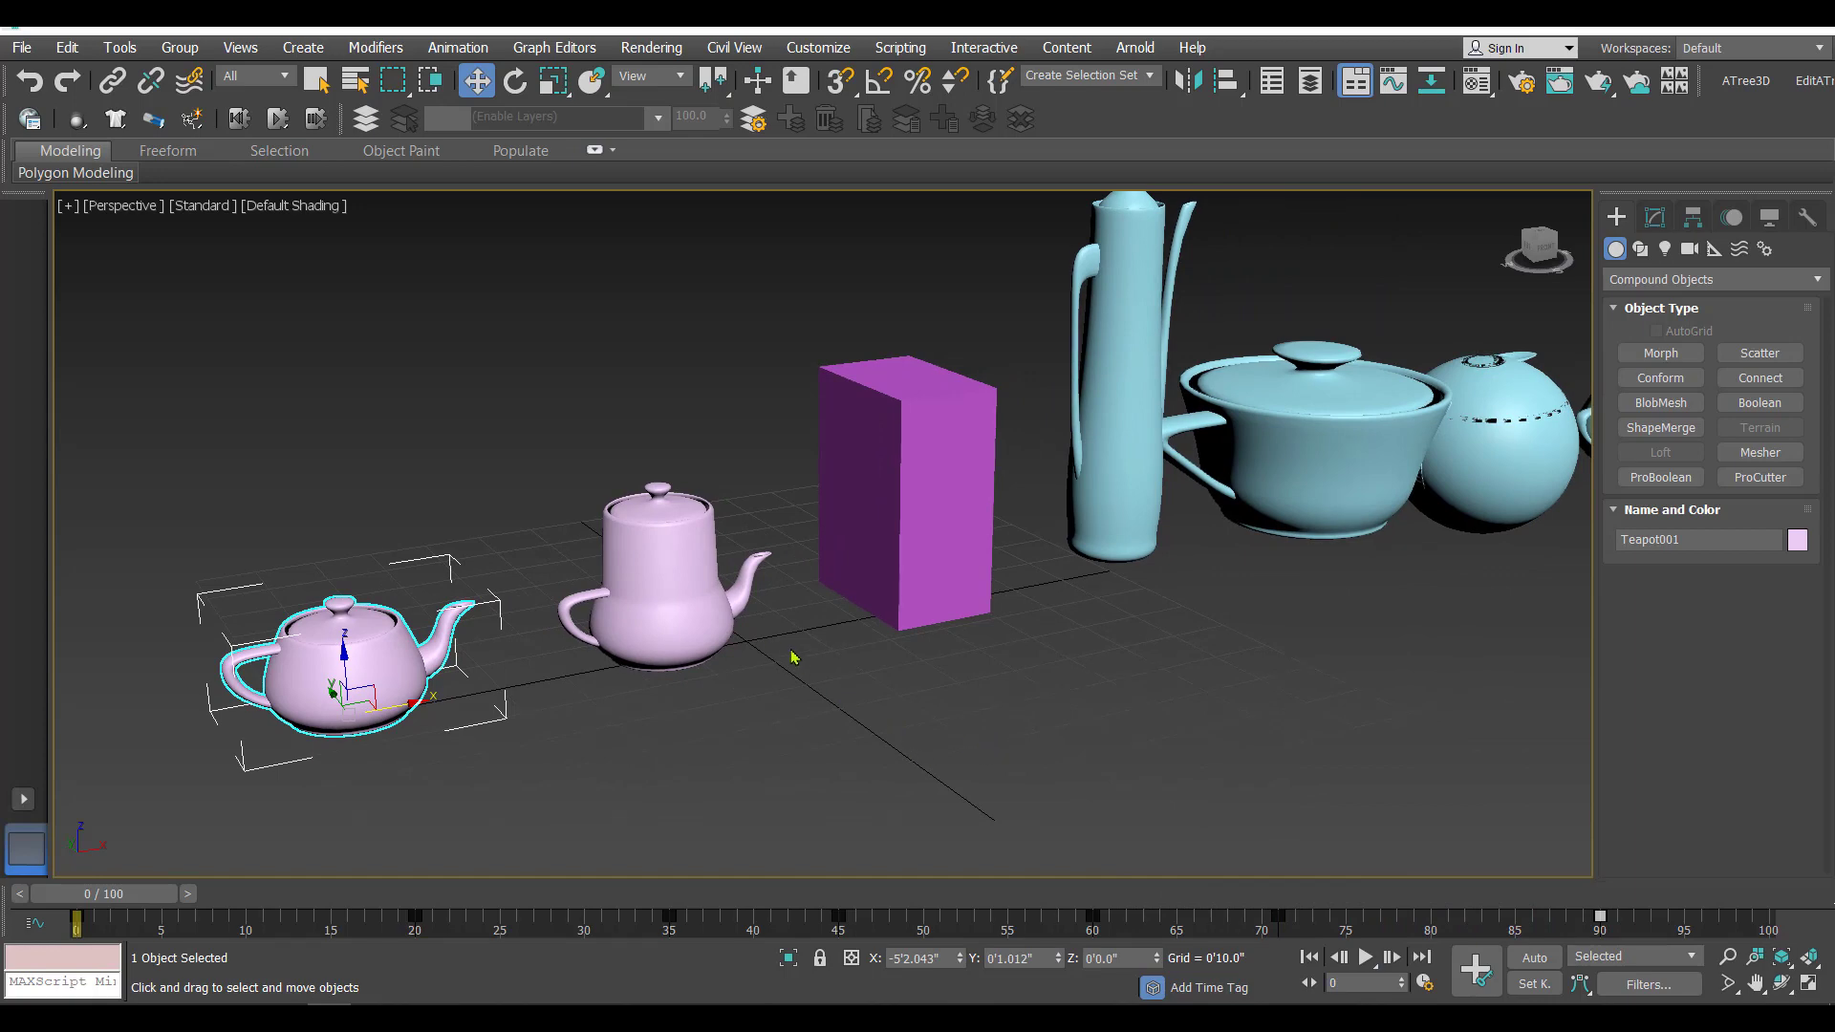
- Stretch target 1 taller by raising its top vertices, then preview the morph
left_click(663, 556)
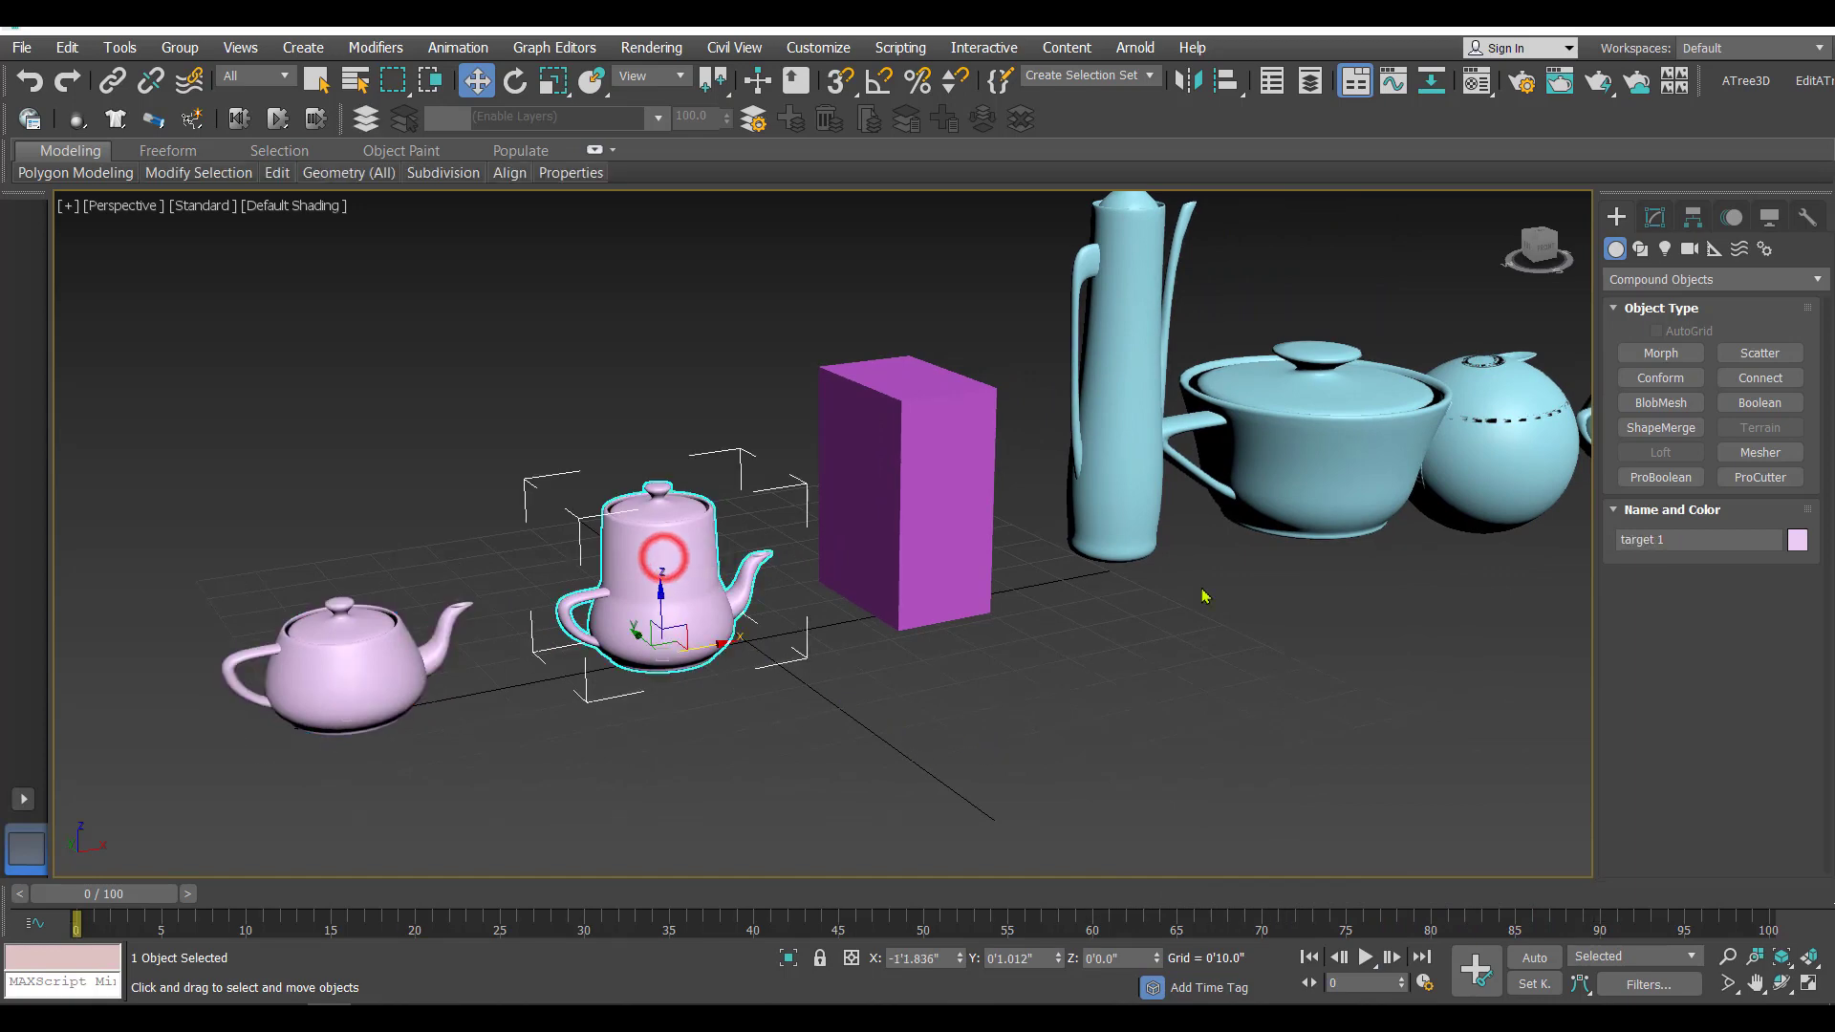
left_click(1651, 218)
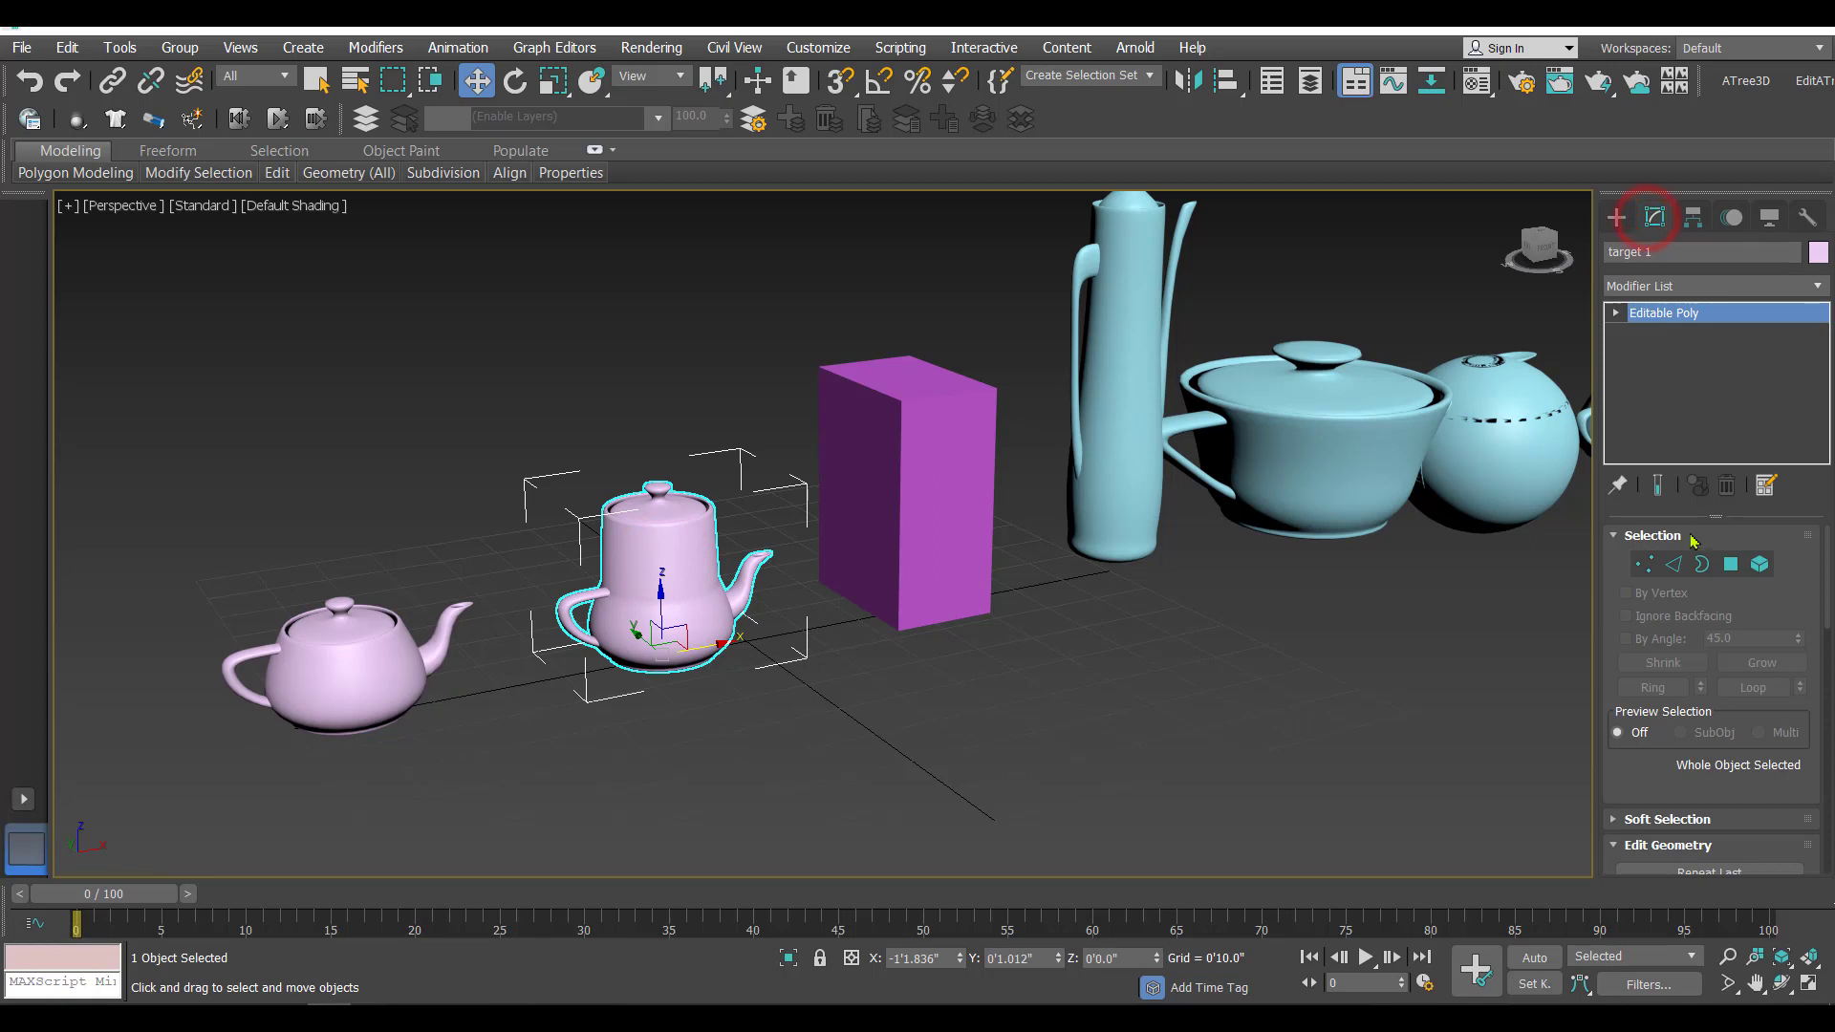
left_click(1645, 565)
left_click_drag(667, 466, 658, 360)
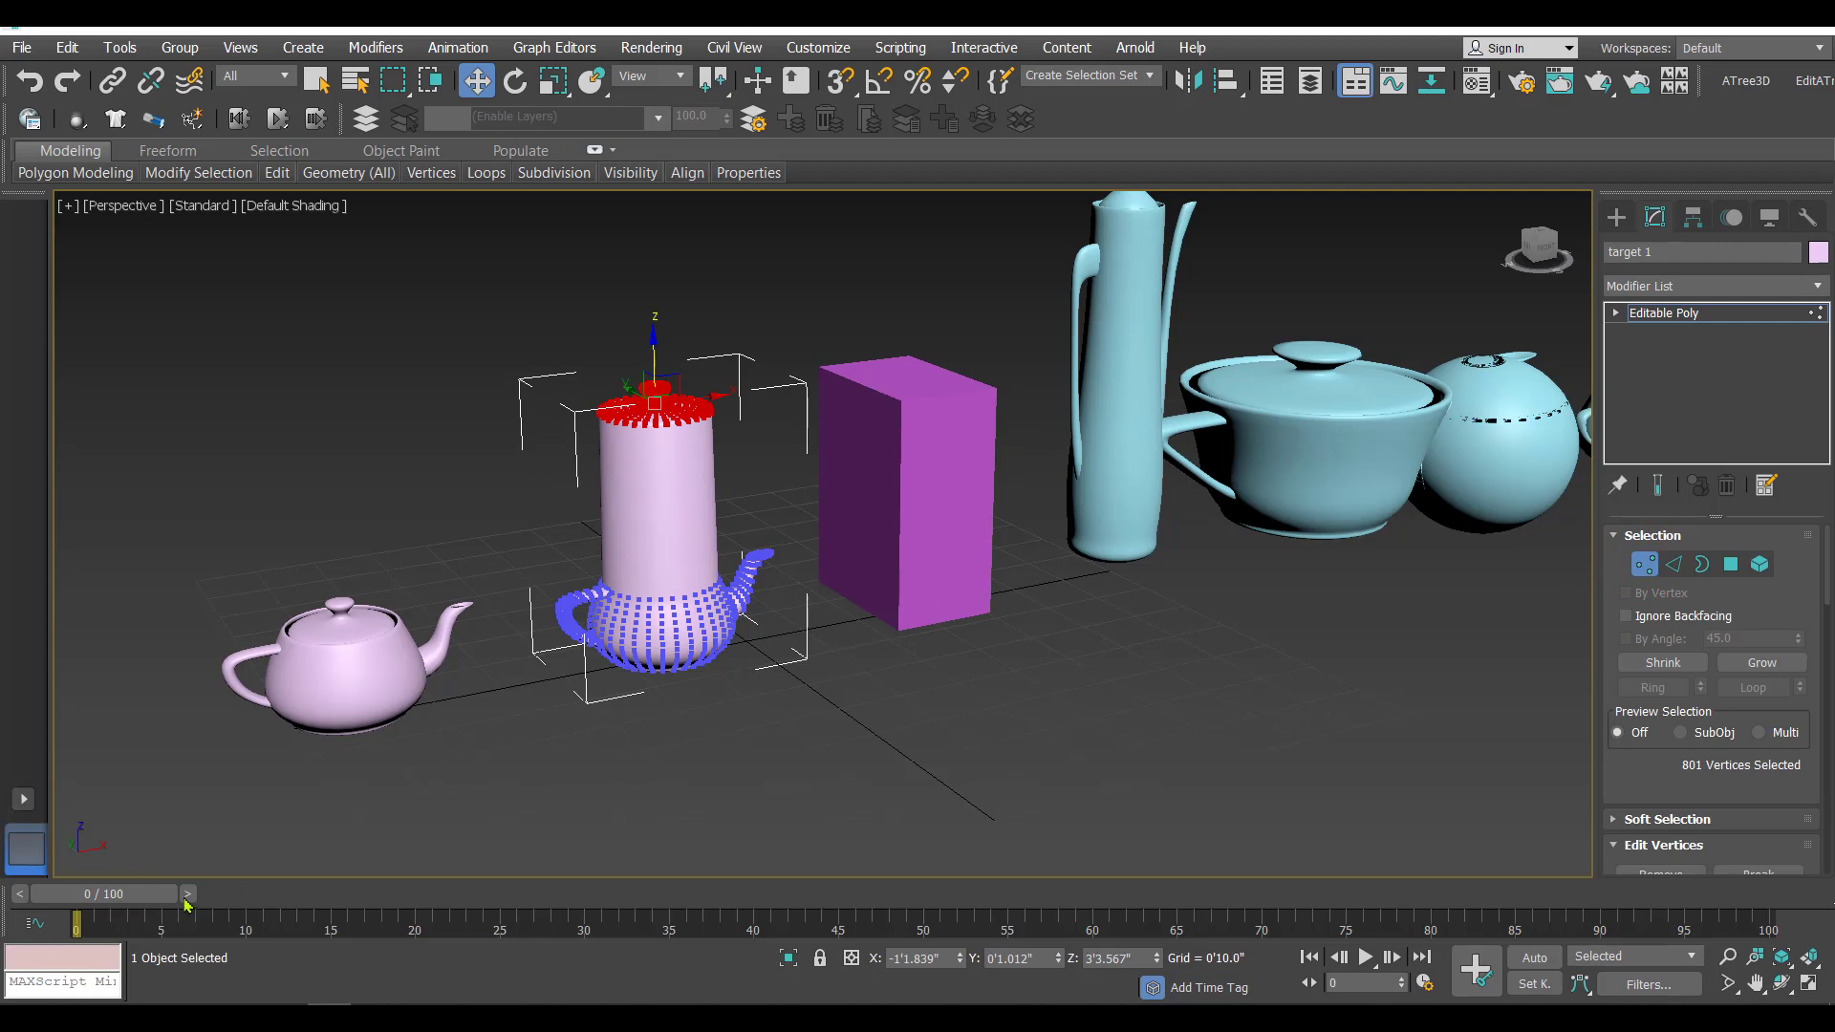
left_click_drag(120, 903, 514, 905)
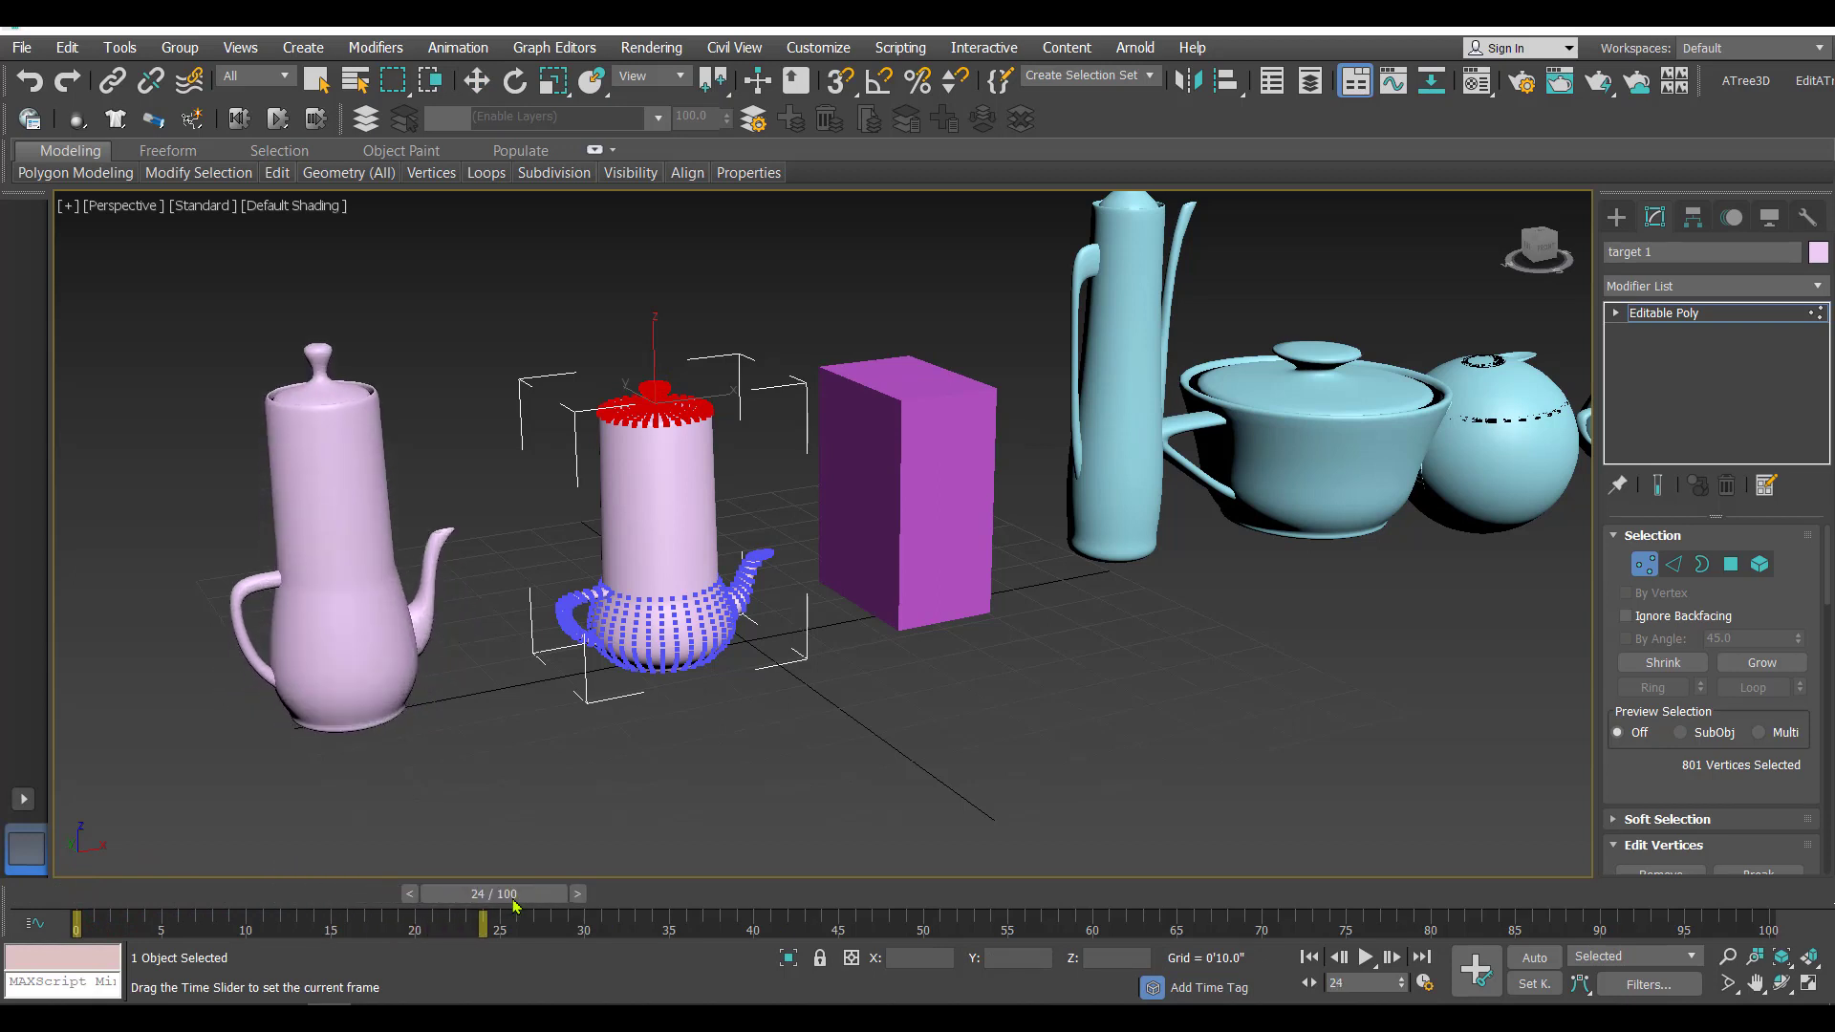
key("w")
middle_click_drag(1073, 742, 991, 762)
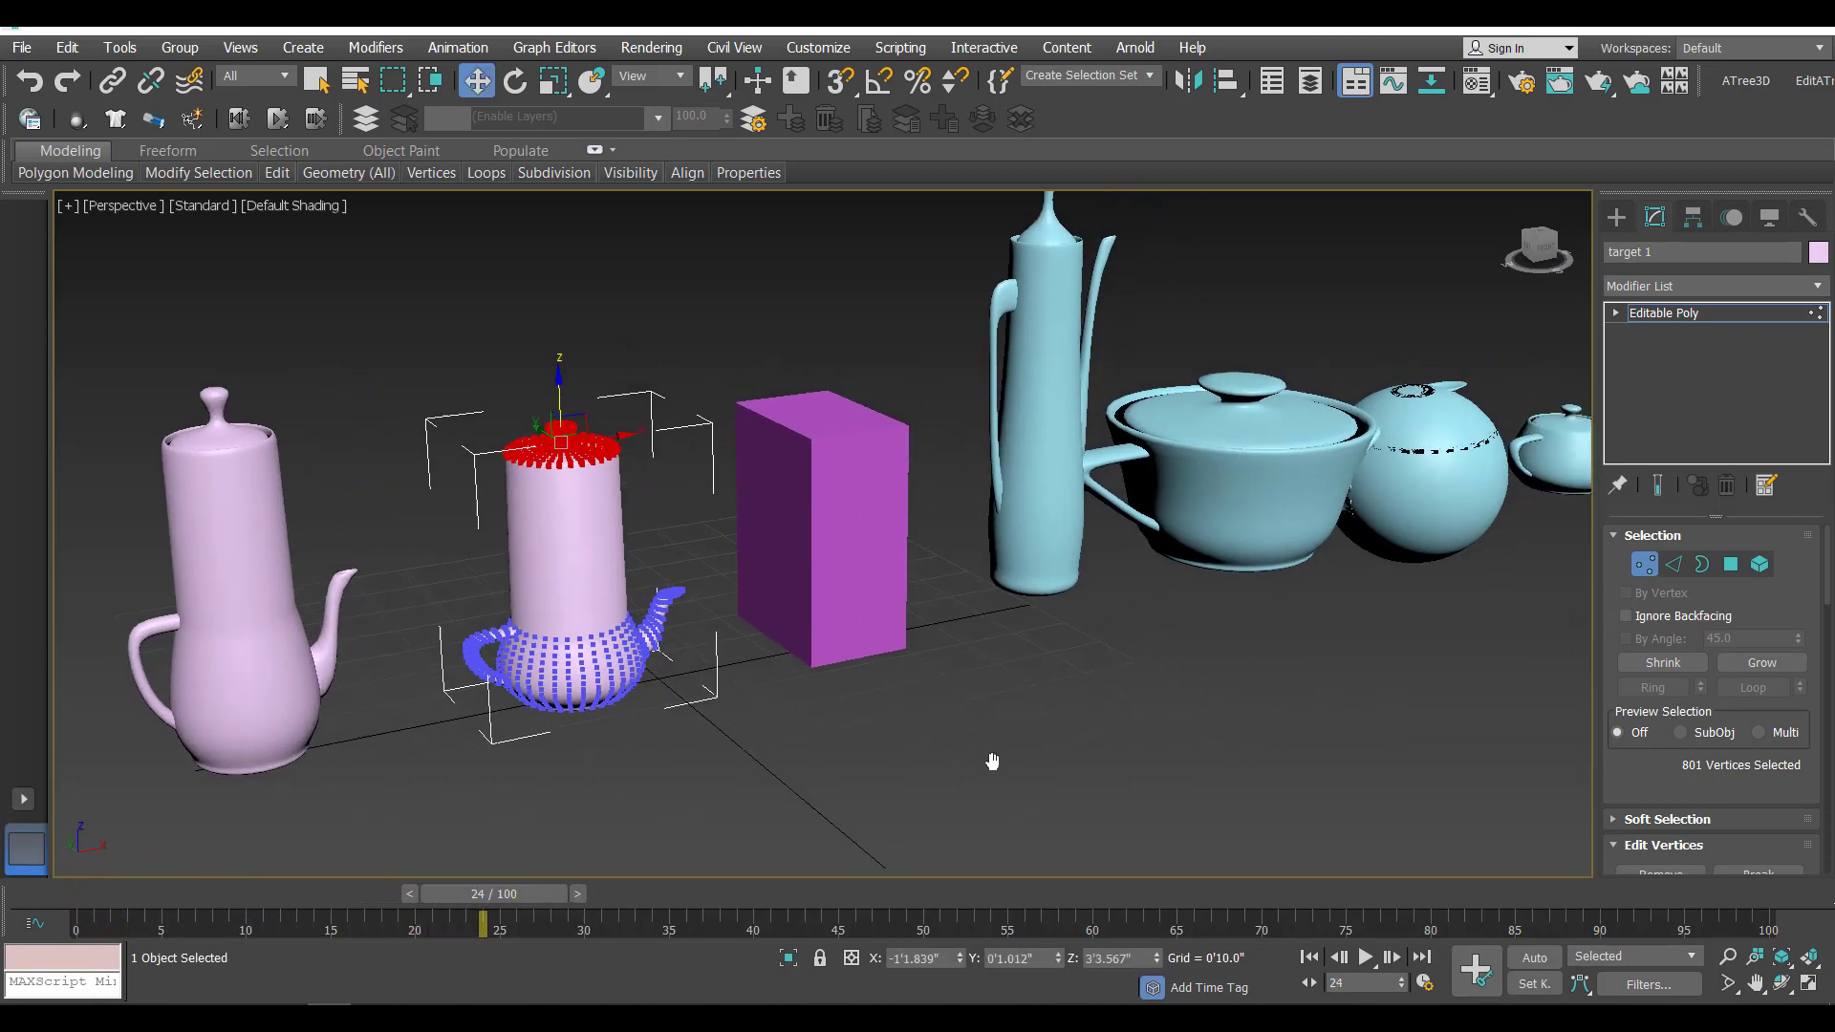
- Set target2's Stretch Amplify to -11.0 and enlarge its radius to 1'2.129"
left_click(1617, 218)
left_click(1056, 289)
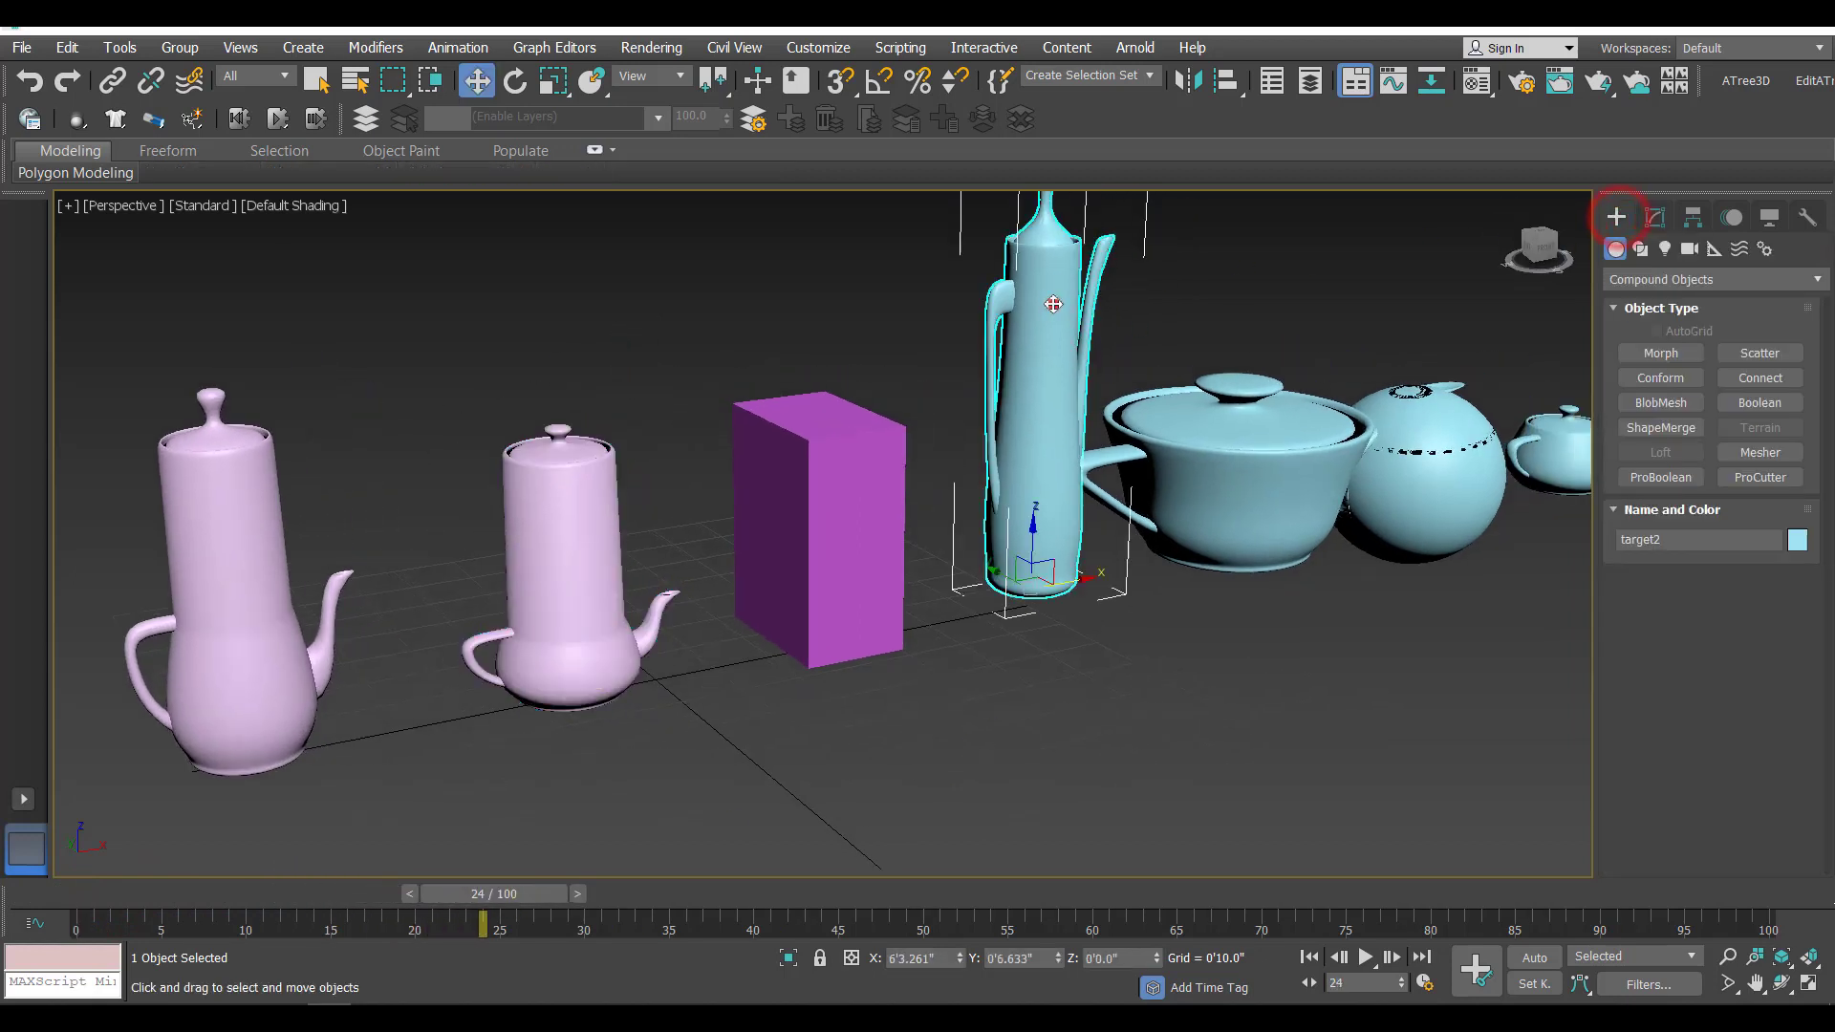
left_click(1658, 218)
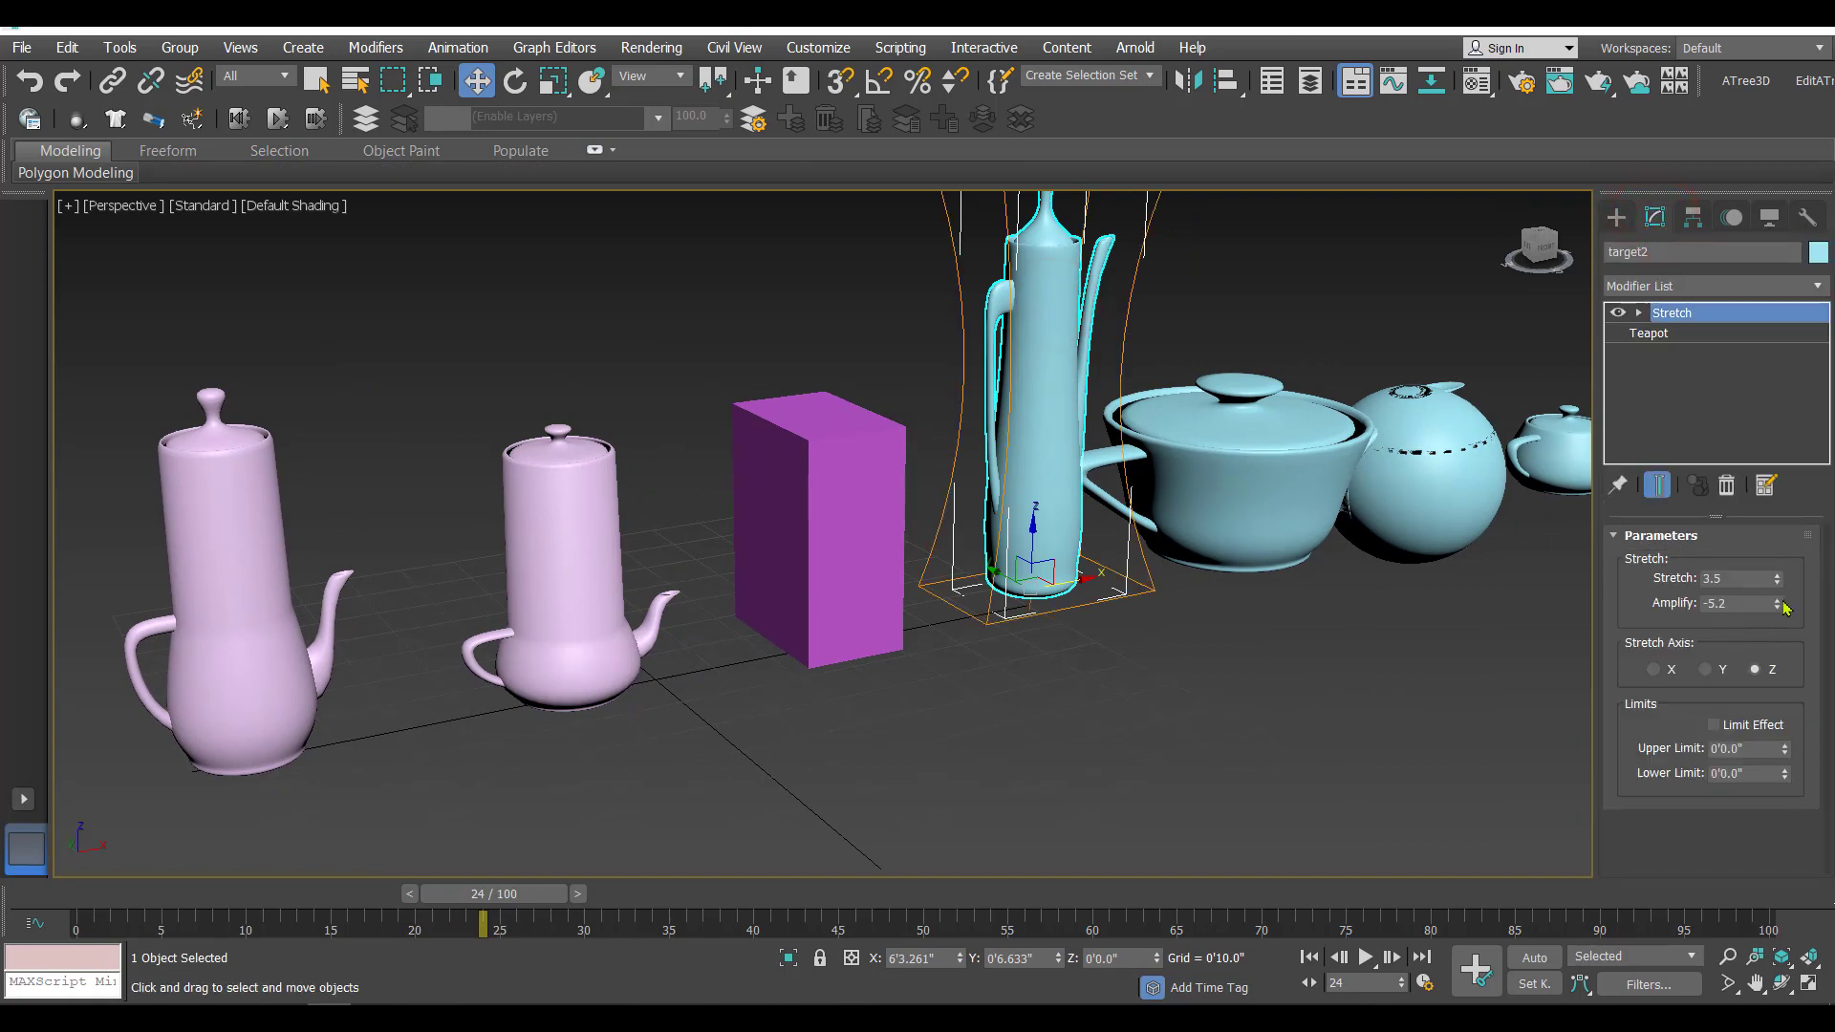
middle_click_drag(1567, 612, 1249, 666)
left_click_drag(1777, 606, 1777, 673)
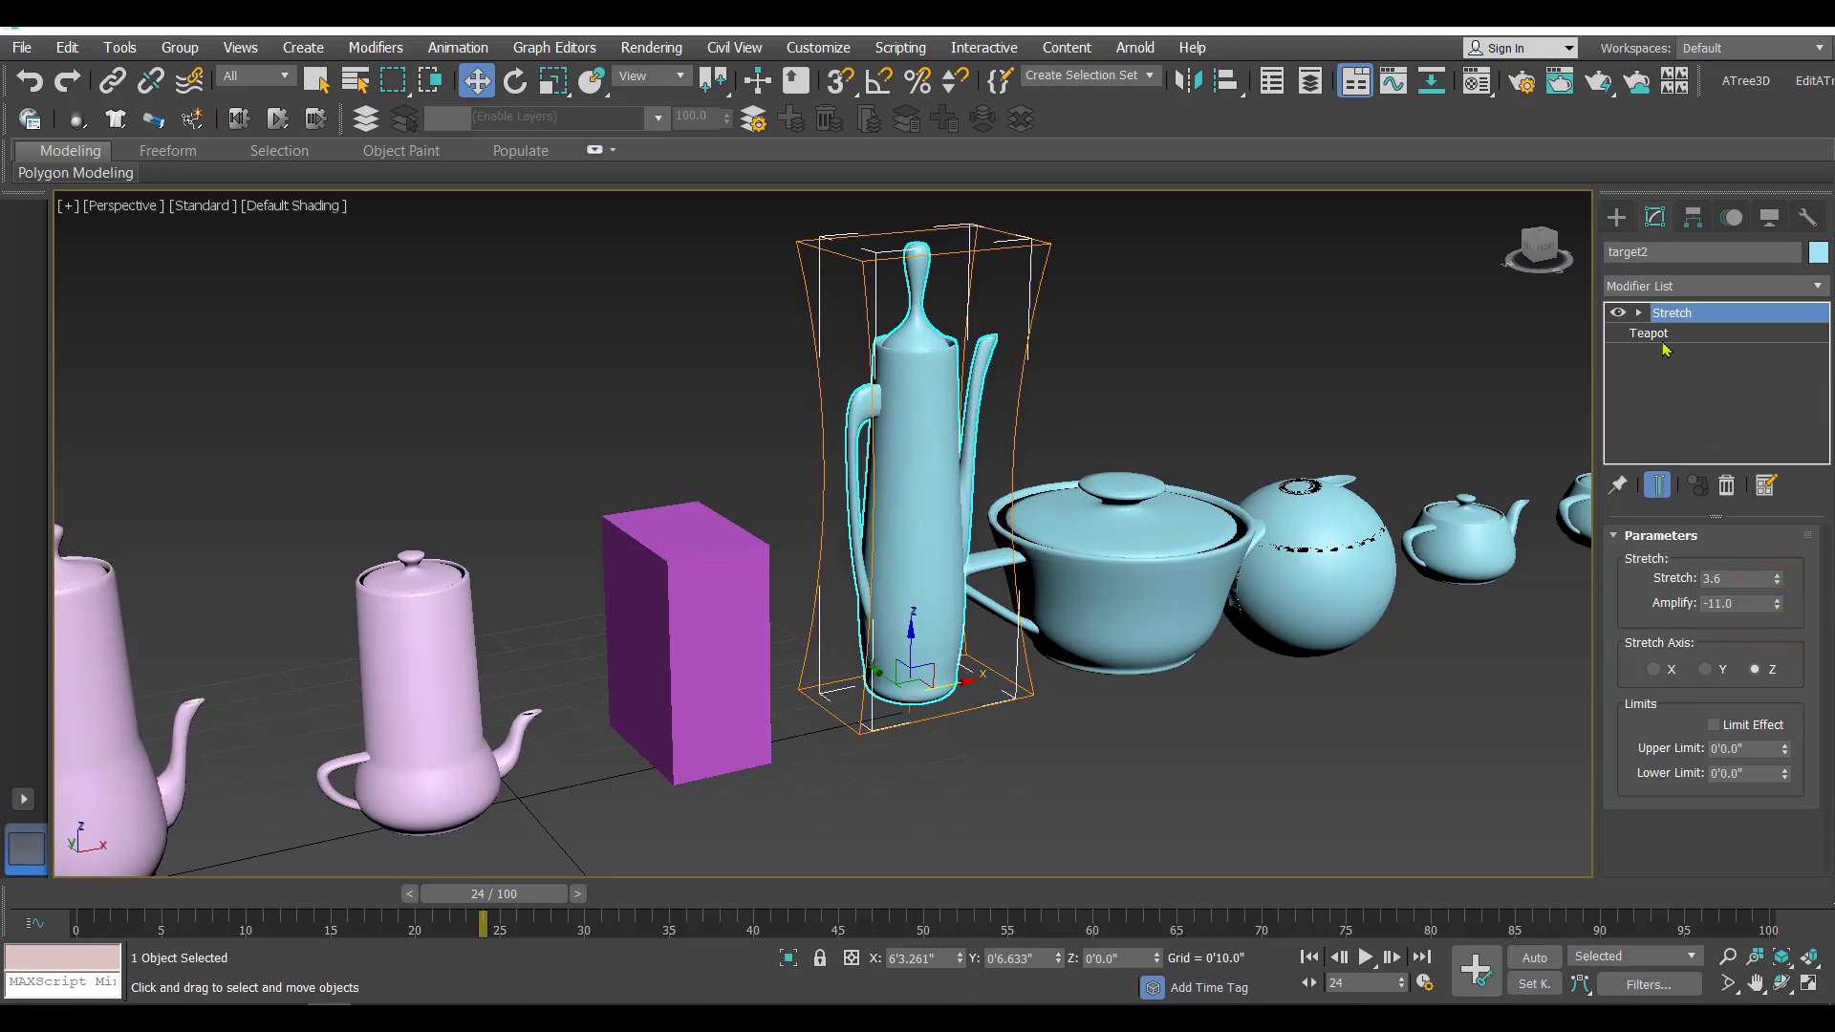
left_click(1663, 336)
left_click_drag(1780, 574, 1775, 545)
middle_click_drag(1182, 447, 1110, 532)
- Set target 3's Taper Amount to 0.84; shrink target 4 to 0'7.065" and target 6 to 0'8.941" radius
left_click(1121, 634)
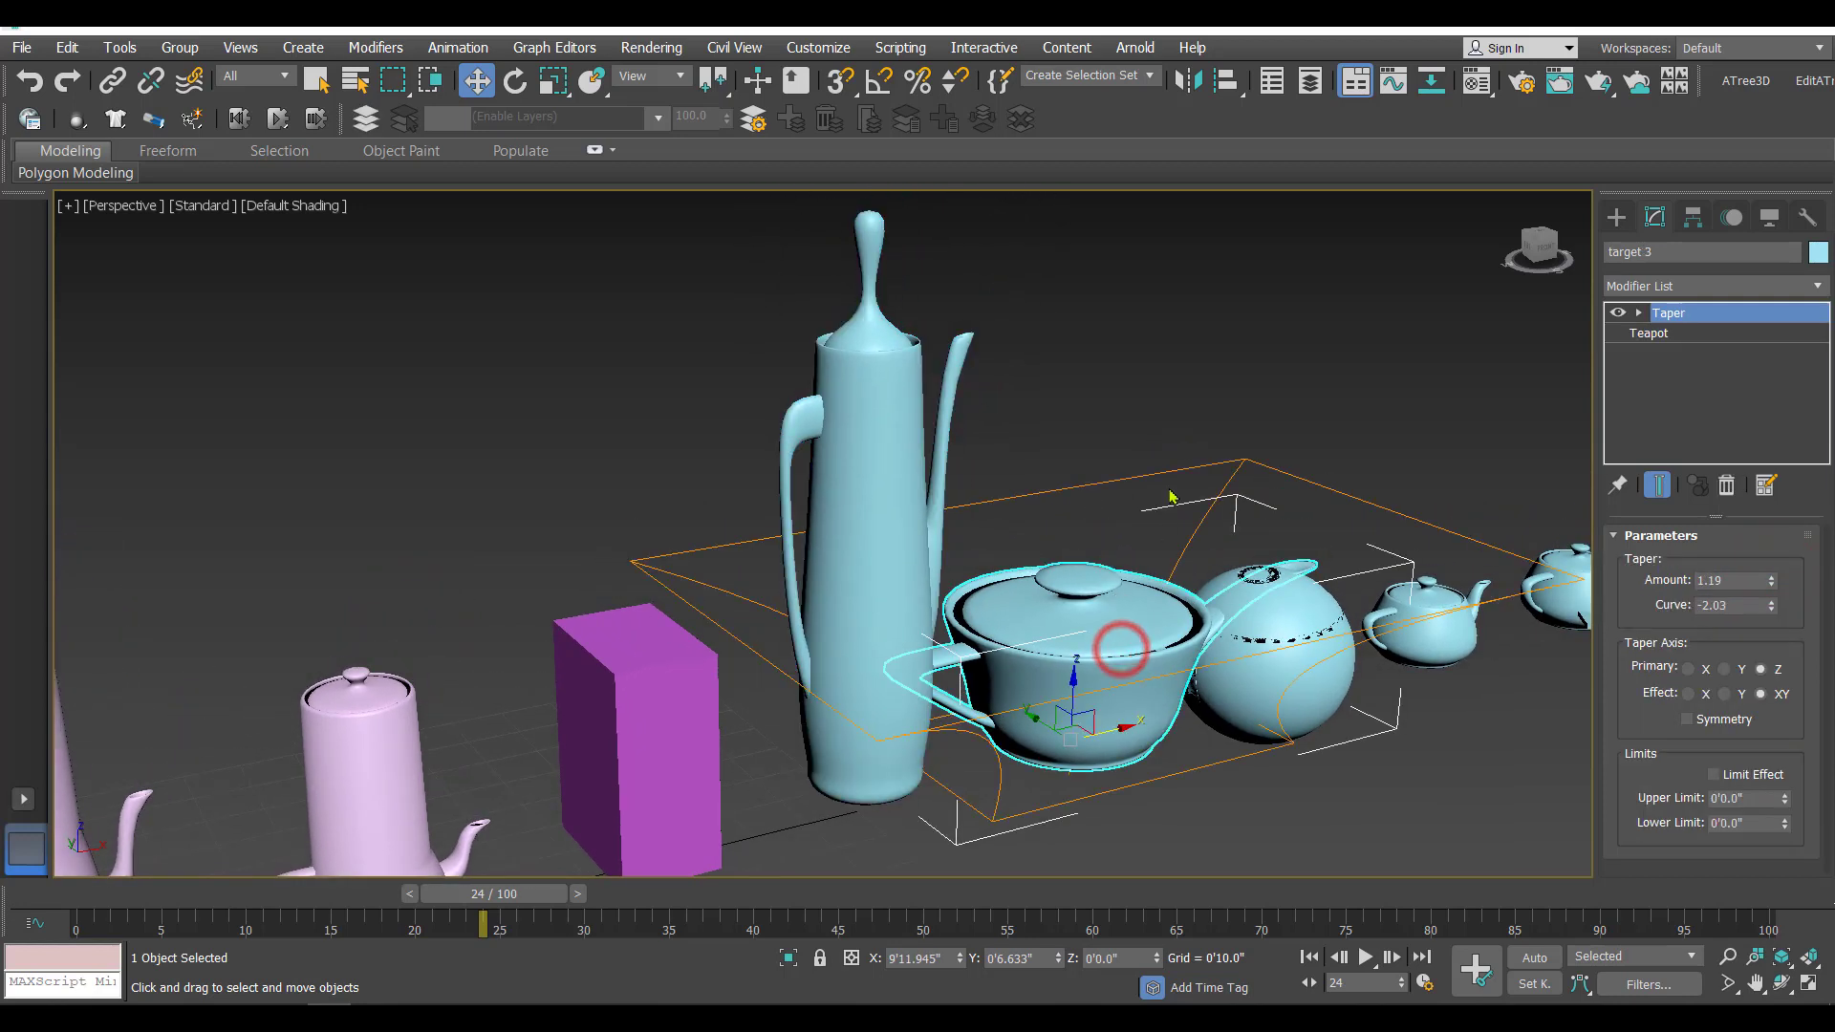
left_click_drag(1773, 588, 1773, 610)
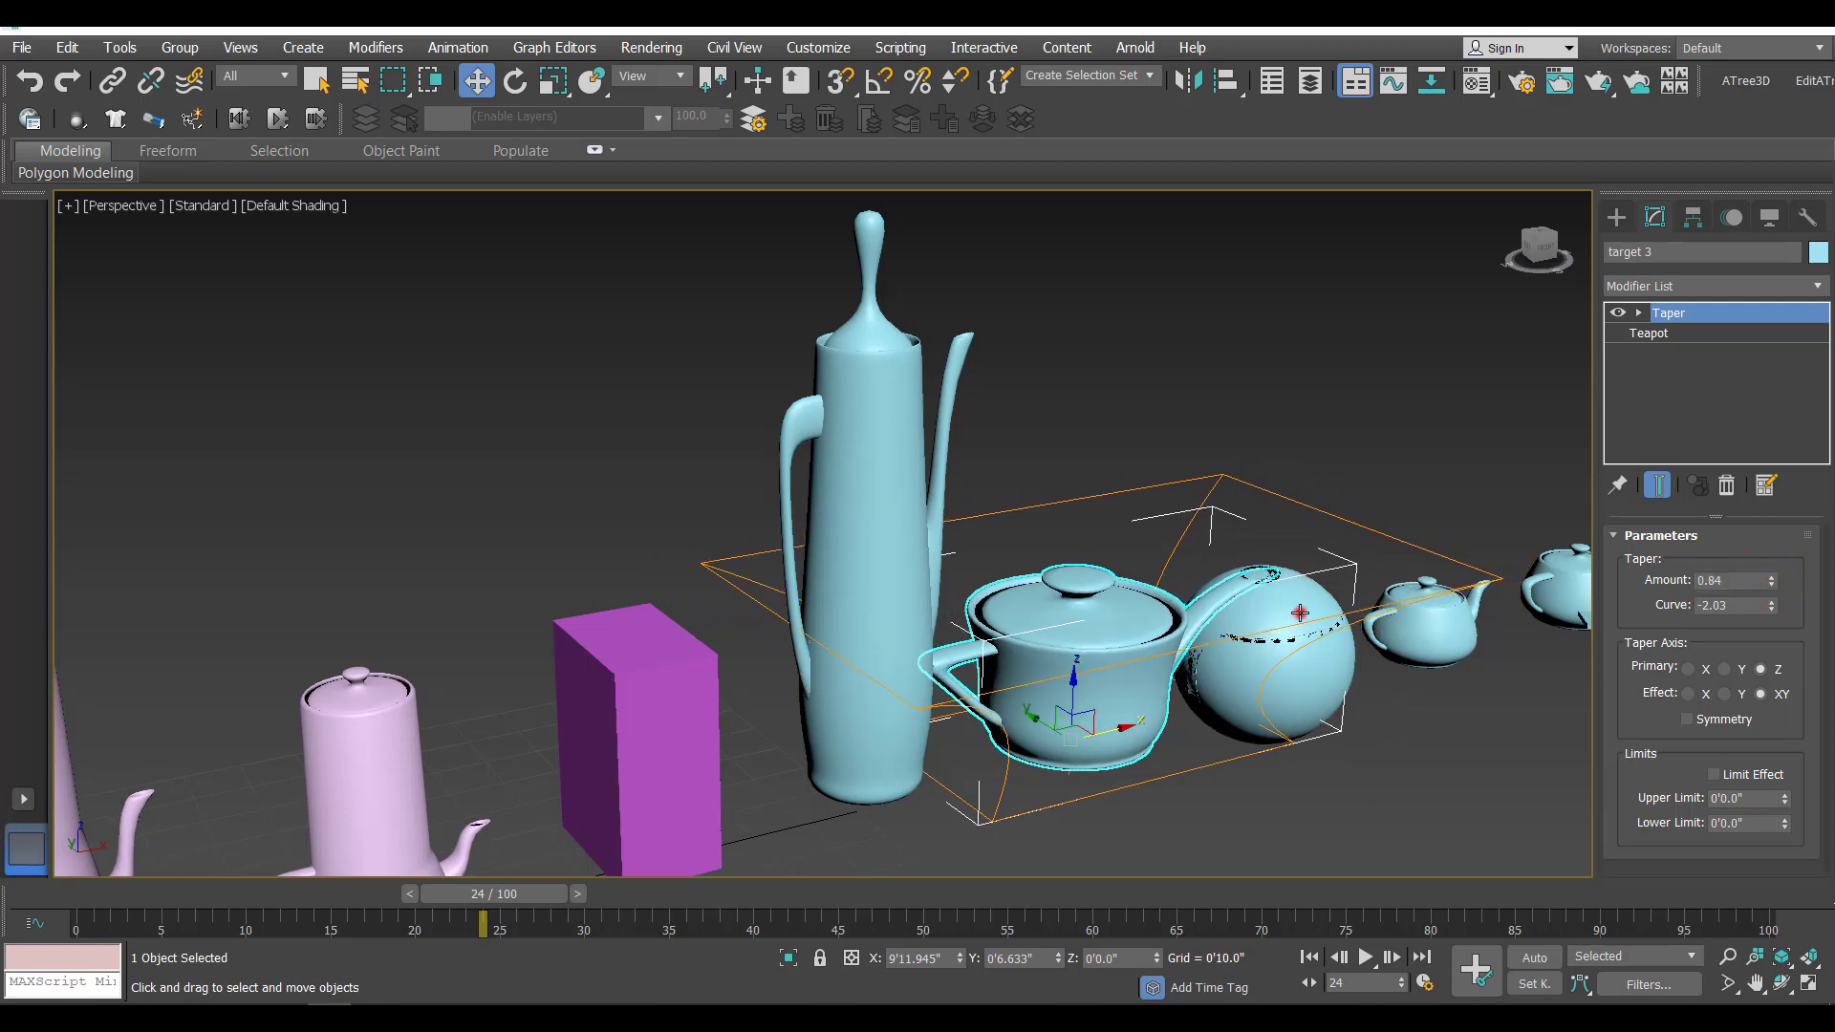
left_click(1300, 611)
left_click(1663, 334)
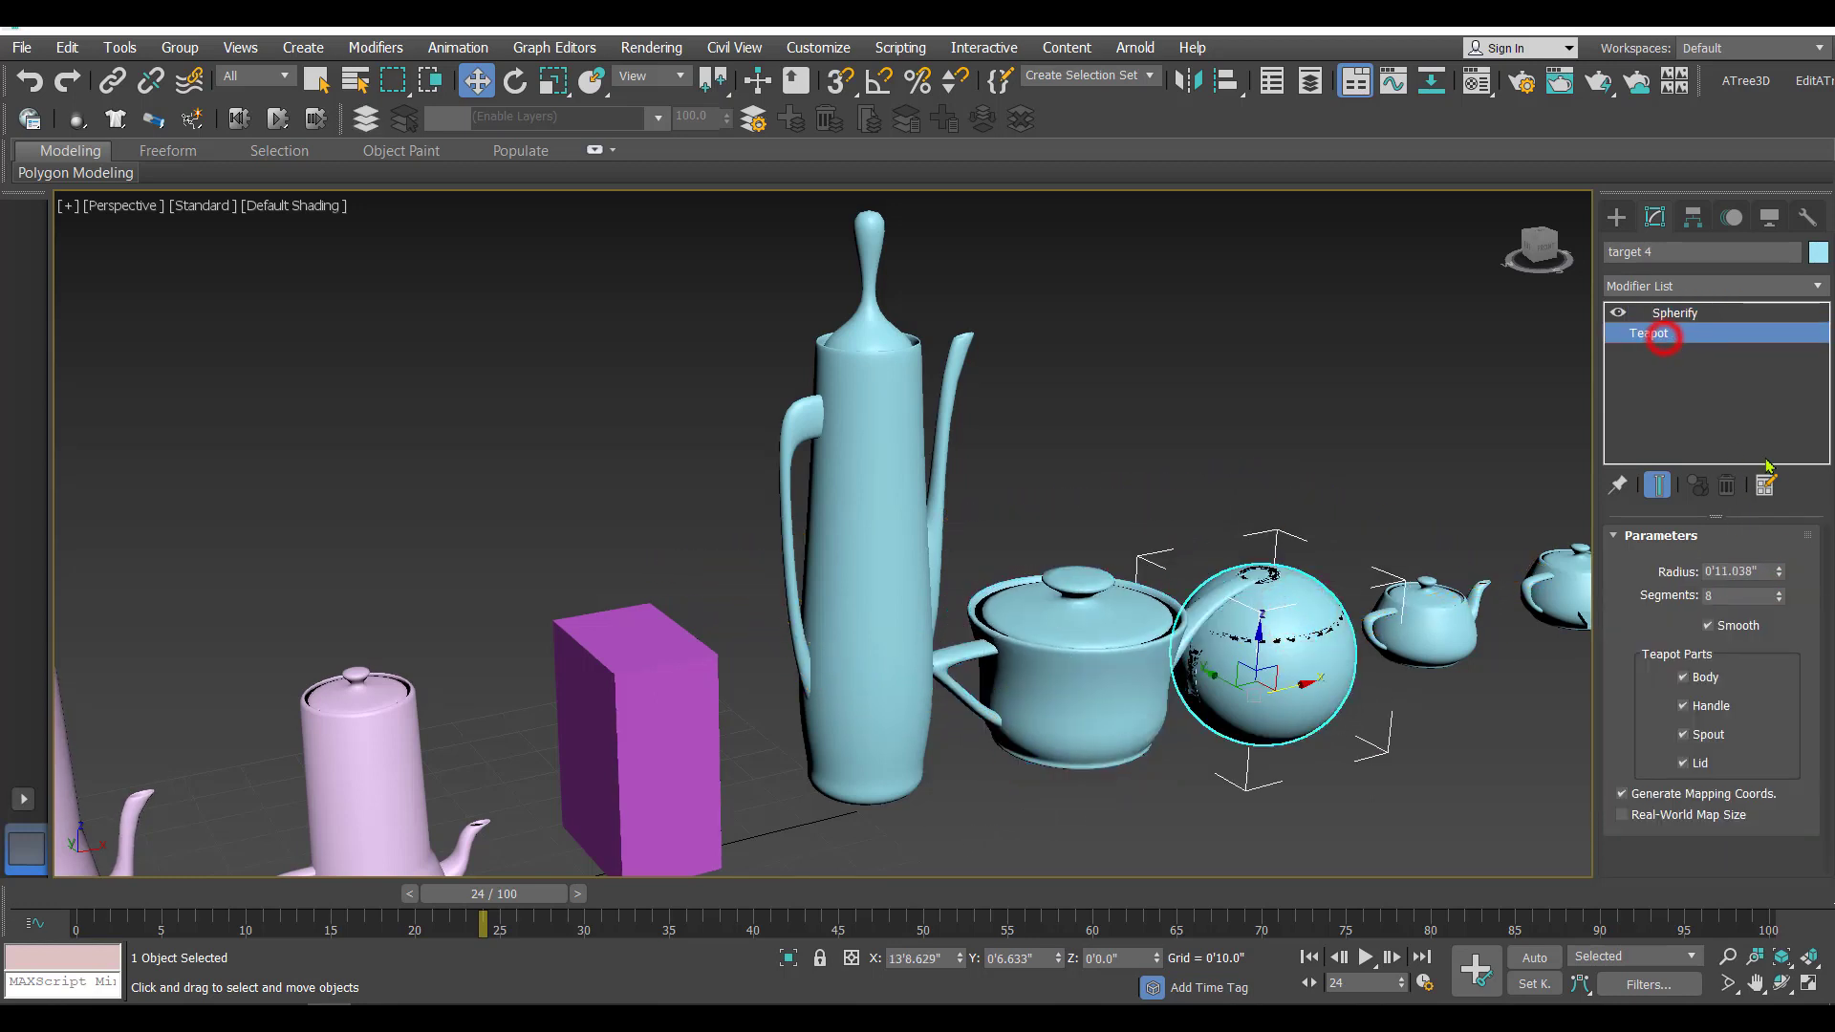
left_click_drag(1779, 580, 1779, 609)
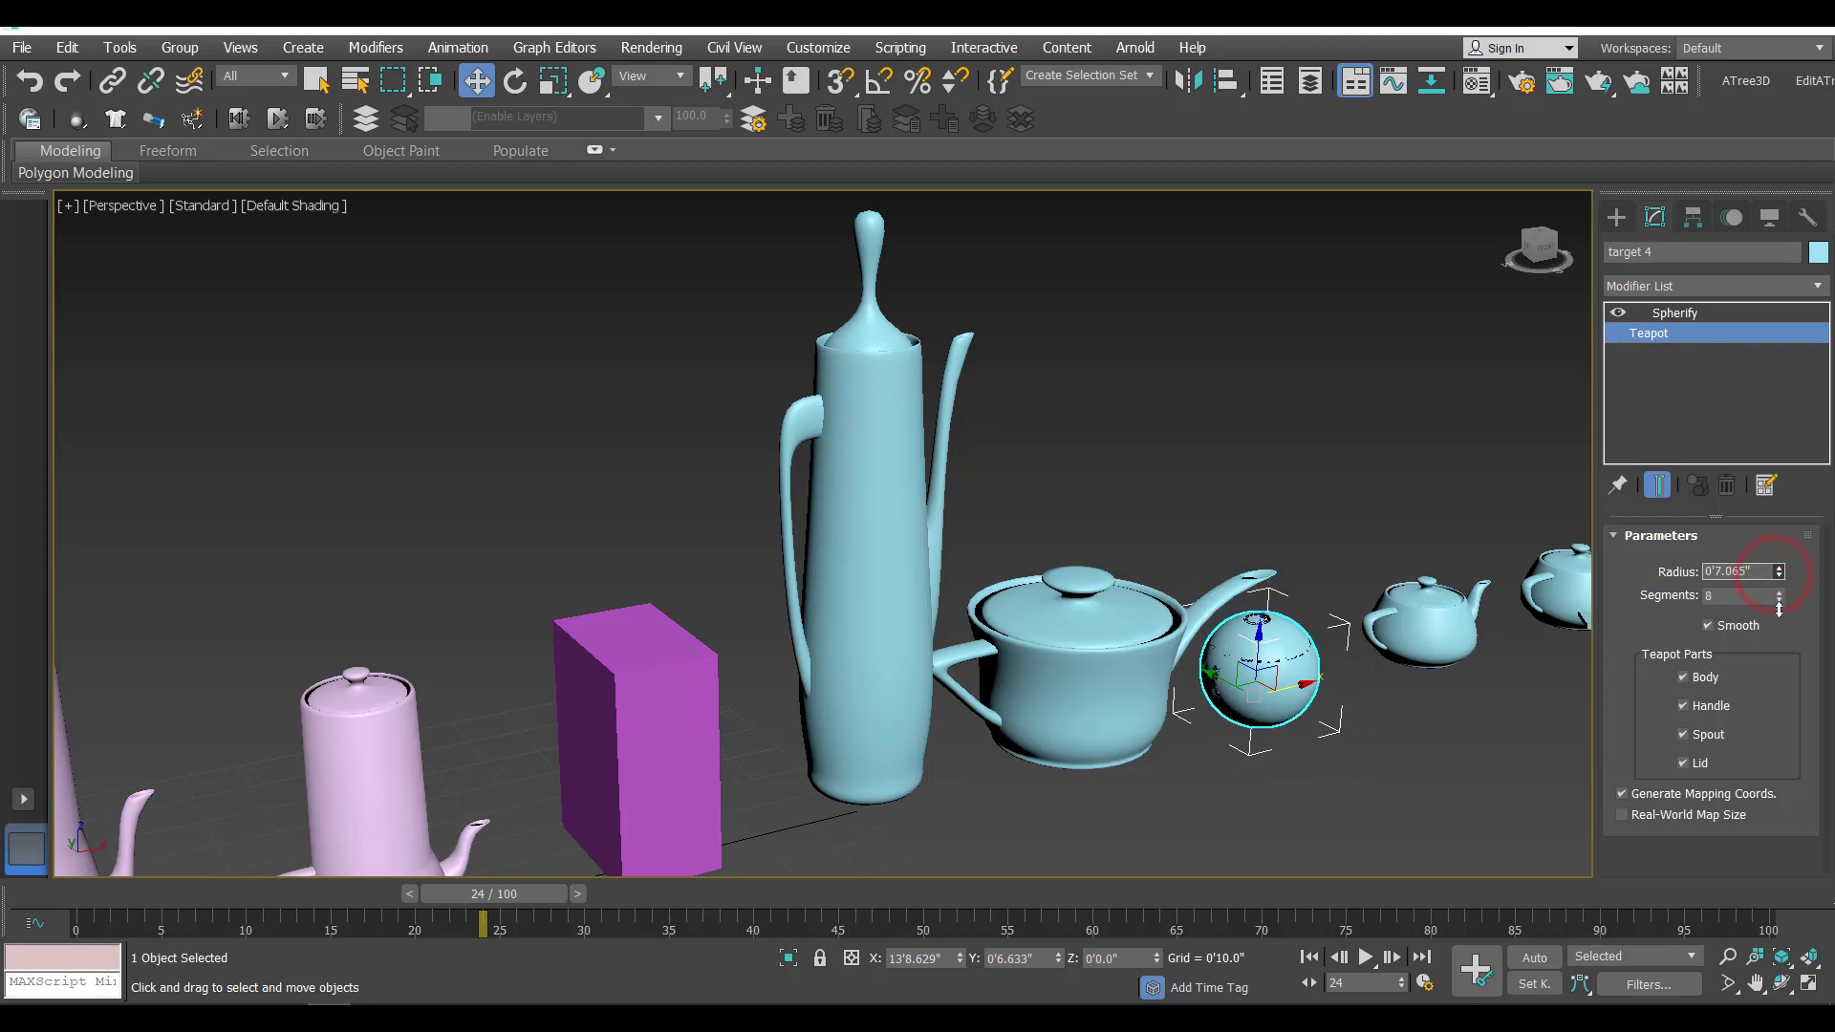
left_click(1424, 622)
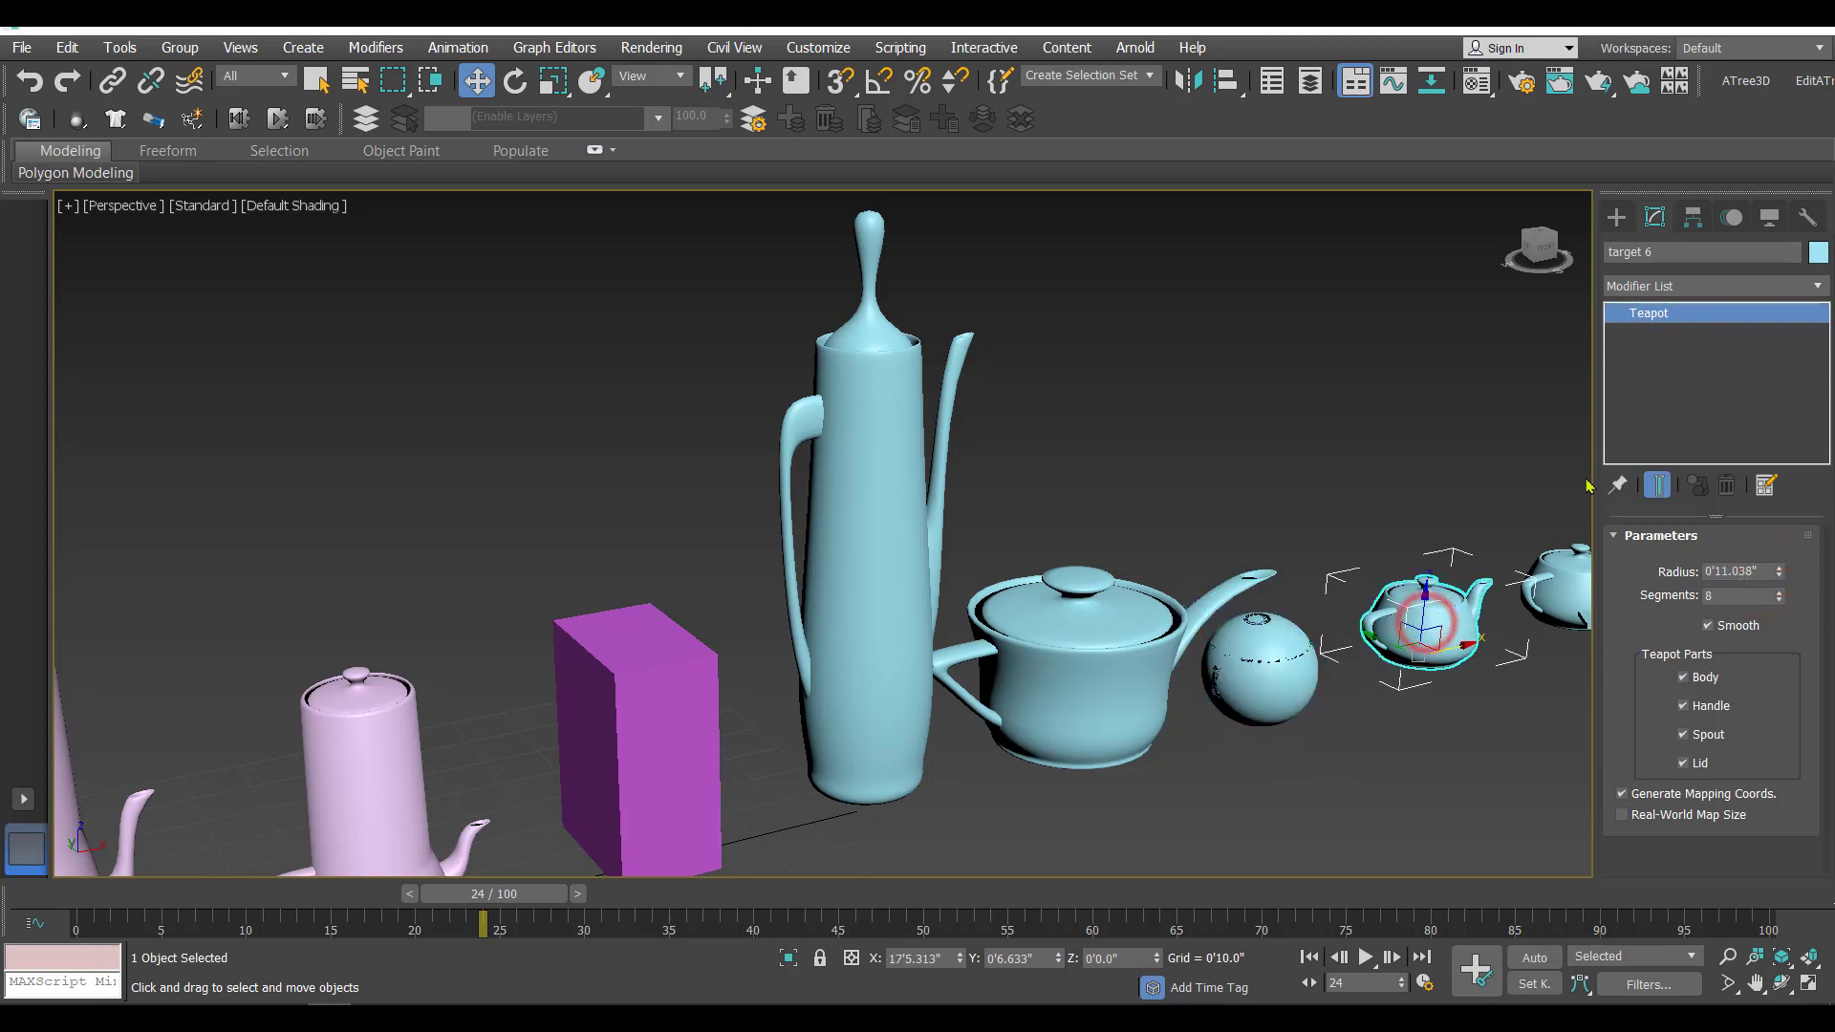
left_click_drag(1780, 579, 1780, 606)
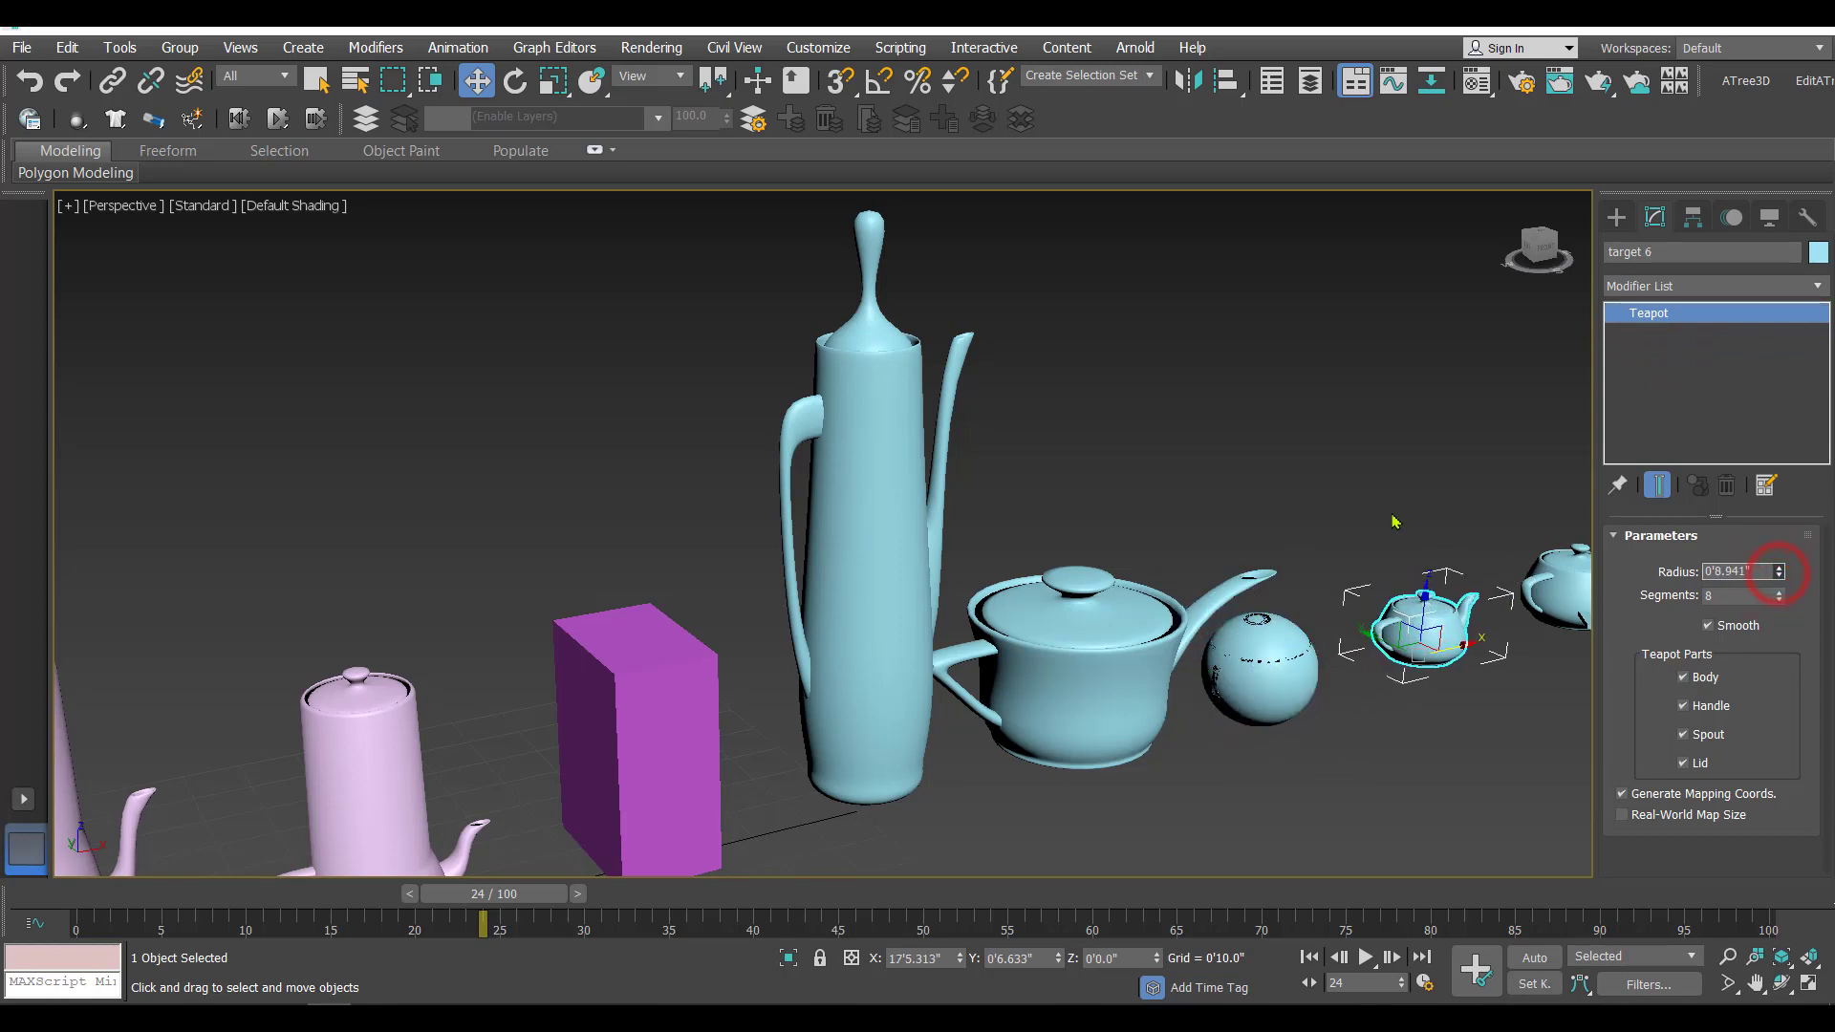
scroll(1242, 466, "down", 2)
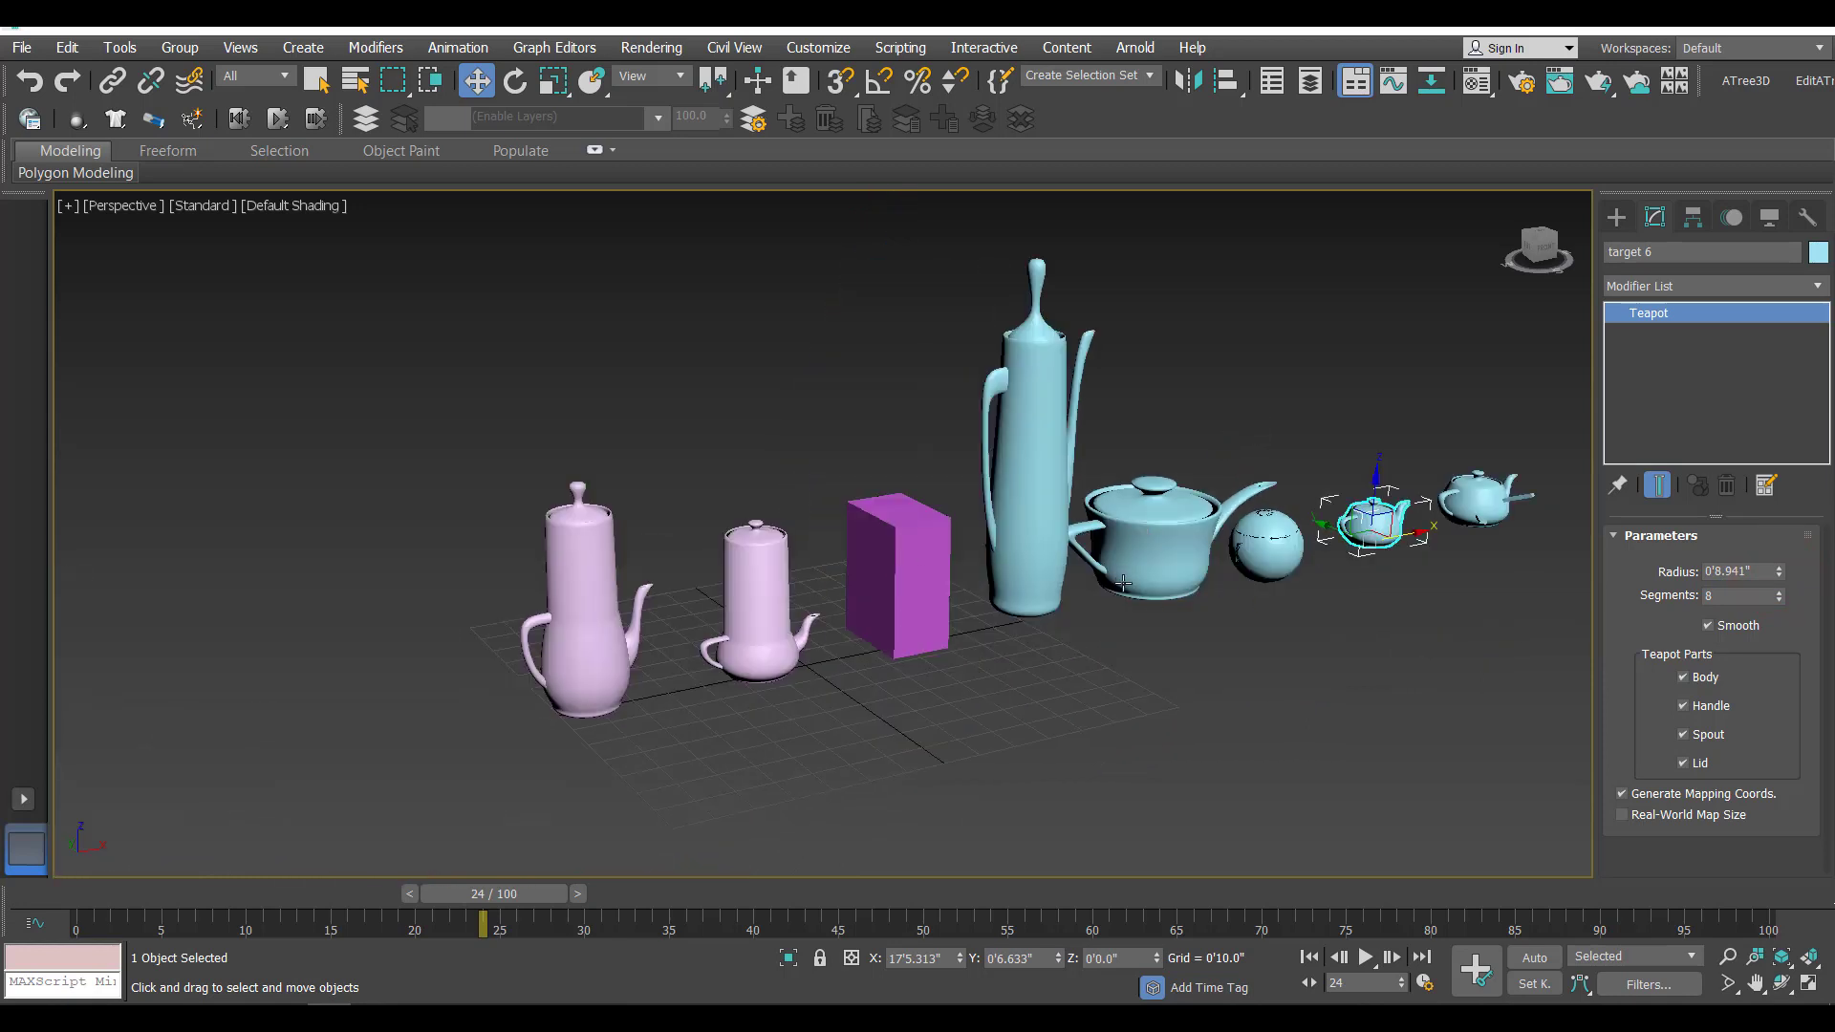
left_click(1616, 217)
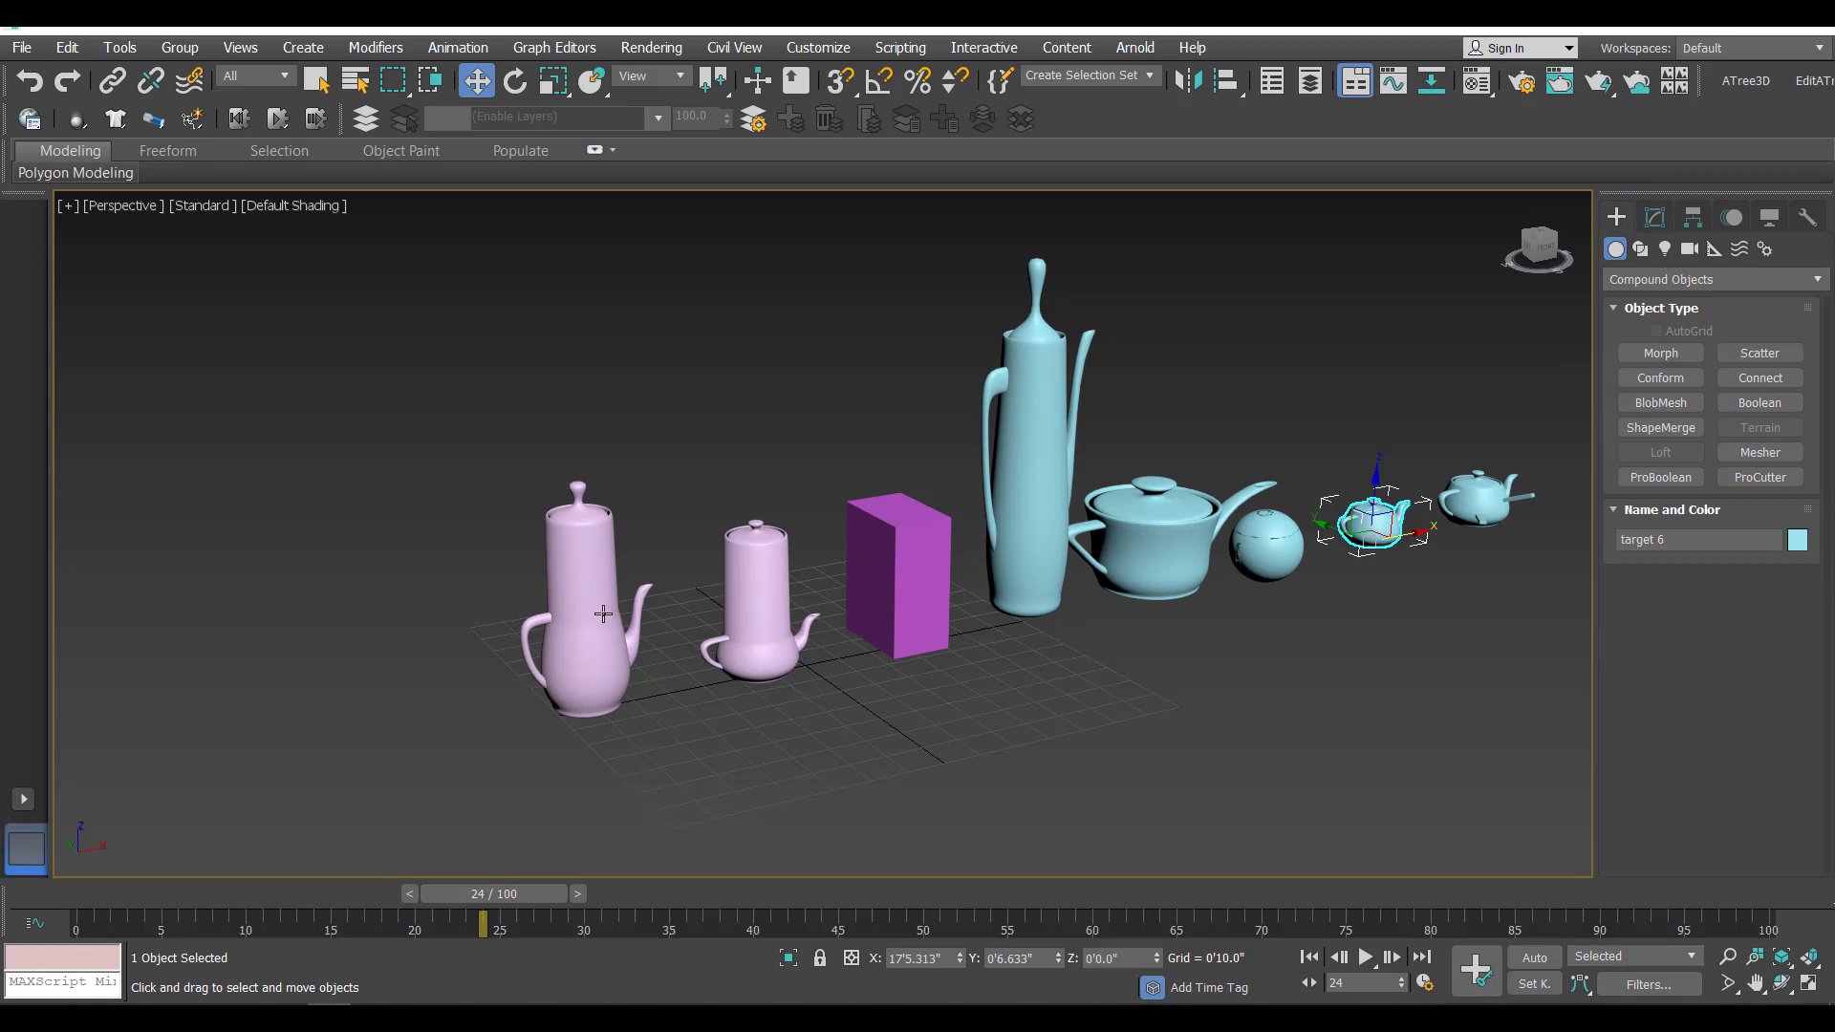
- Marquee-select the seven morph target objects and delete them
middle_click_drag(876, 768, 700, 747)
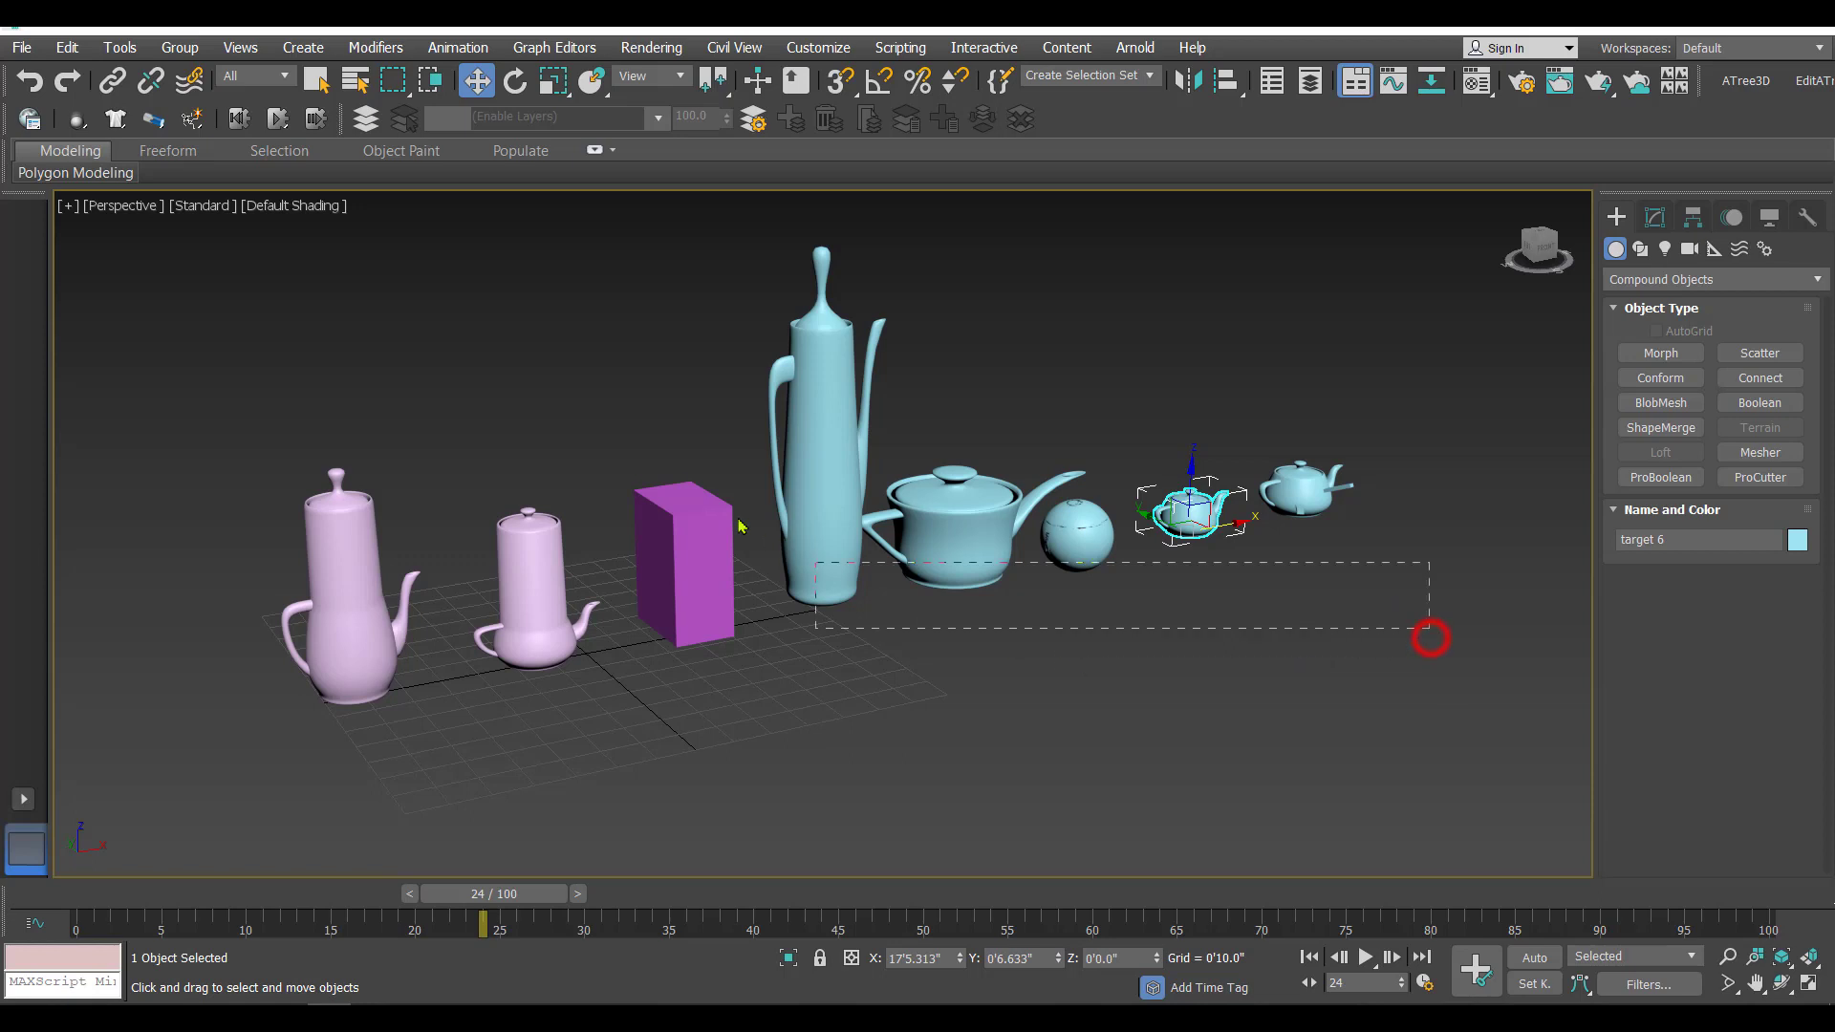
left_click_drag(507, 335, 509, 327)
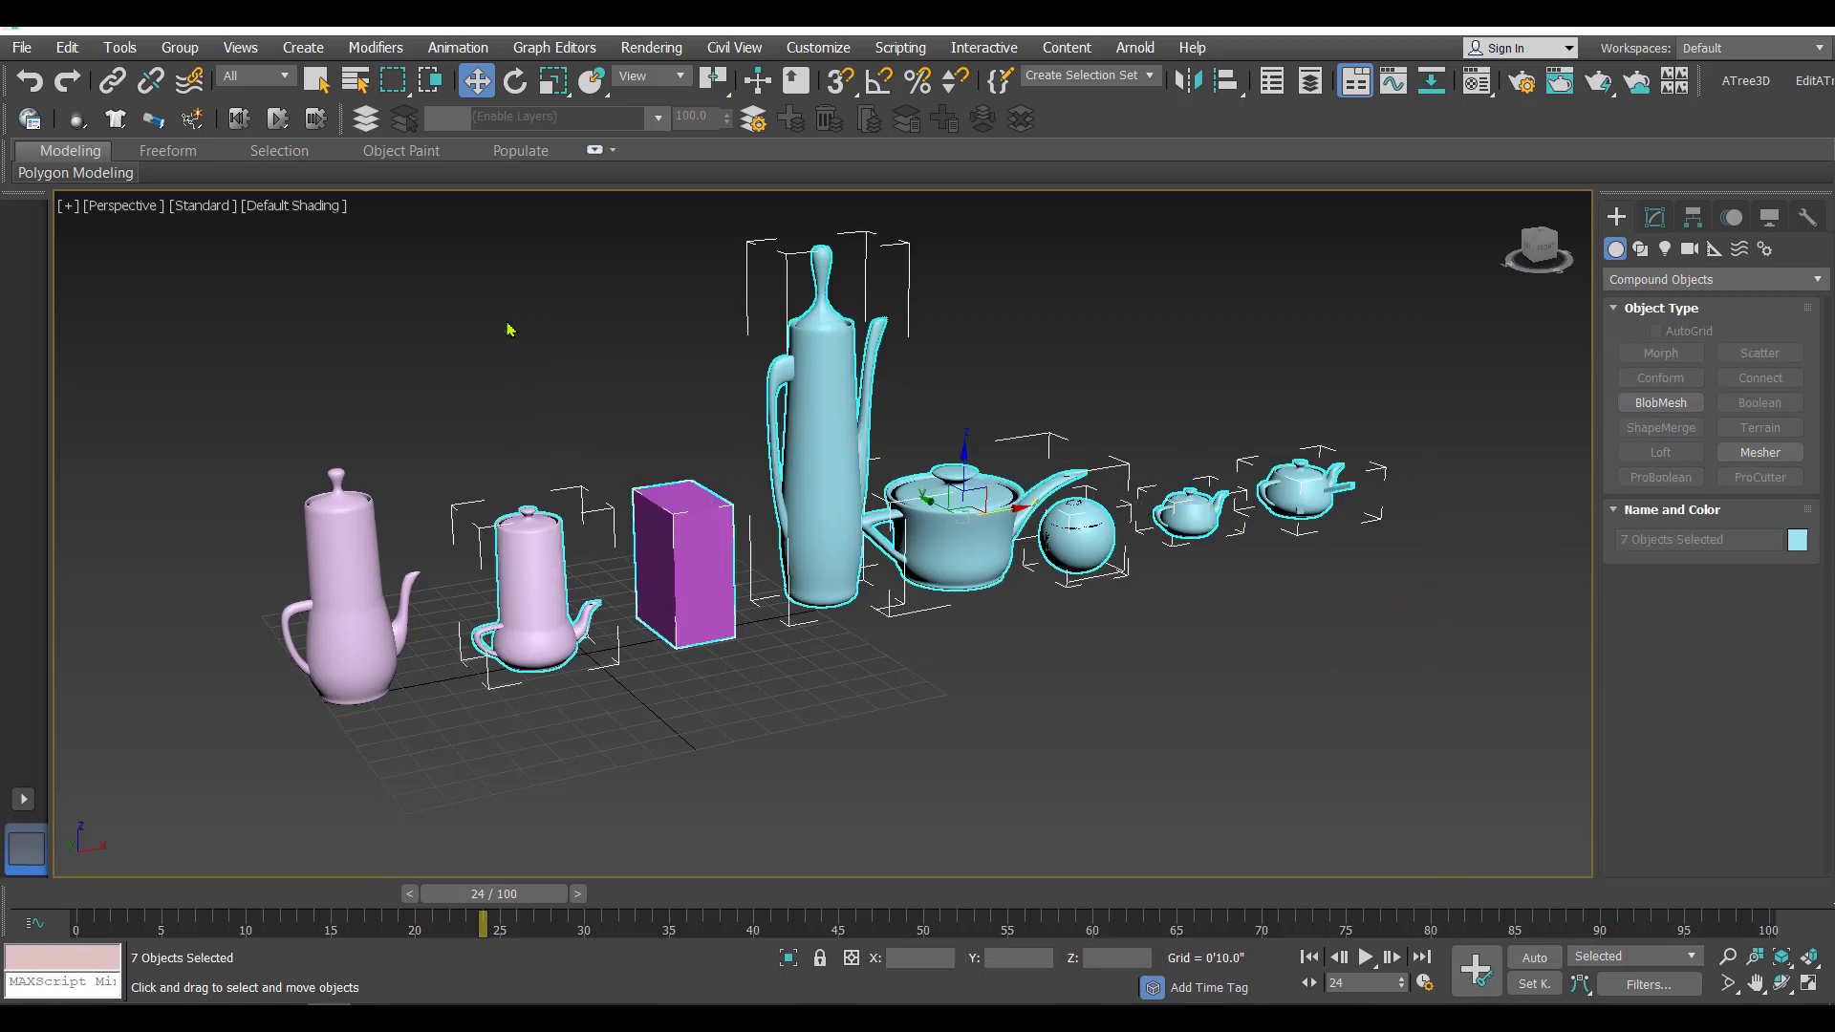
key("Delete")
- Rewind to frame 0 and play the finished morph animation on the remaining teapot
middle_click_drag(622, 662, 899, 748)
left_click(1308, 957)
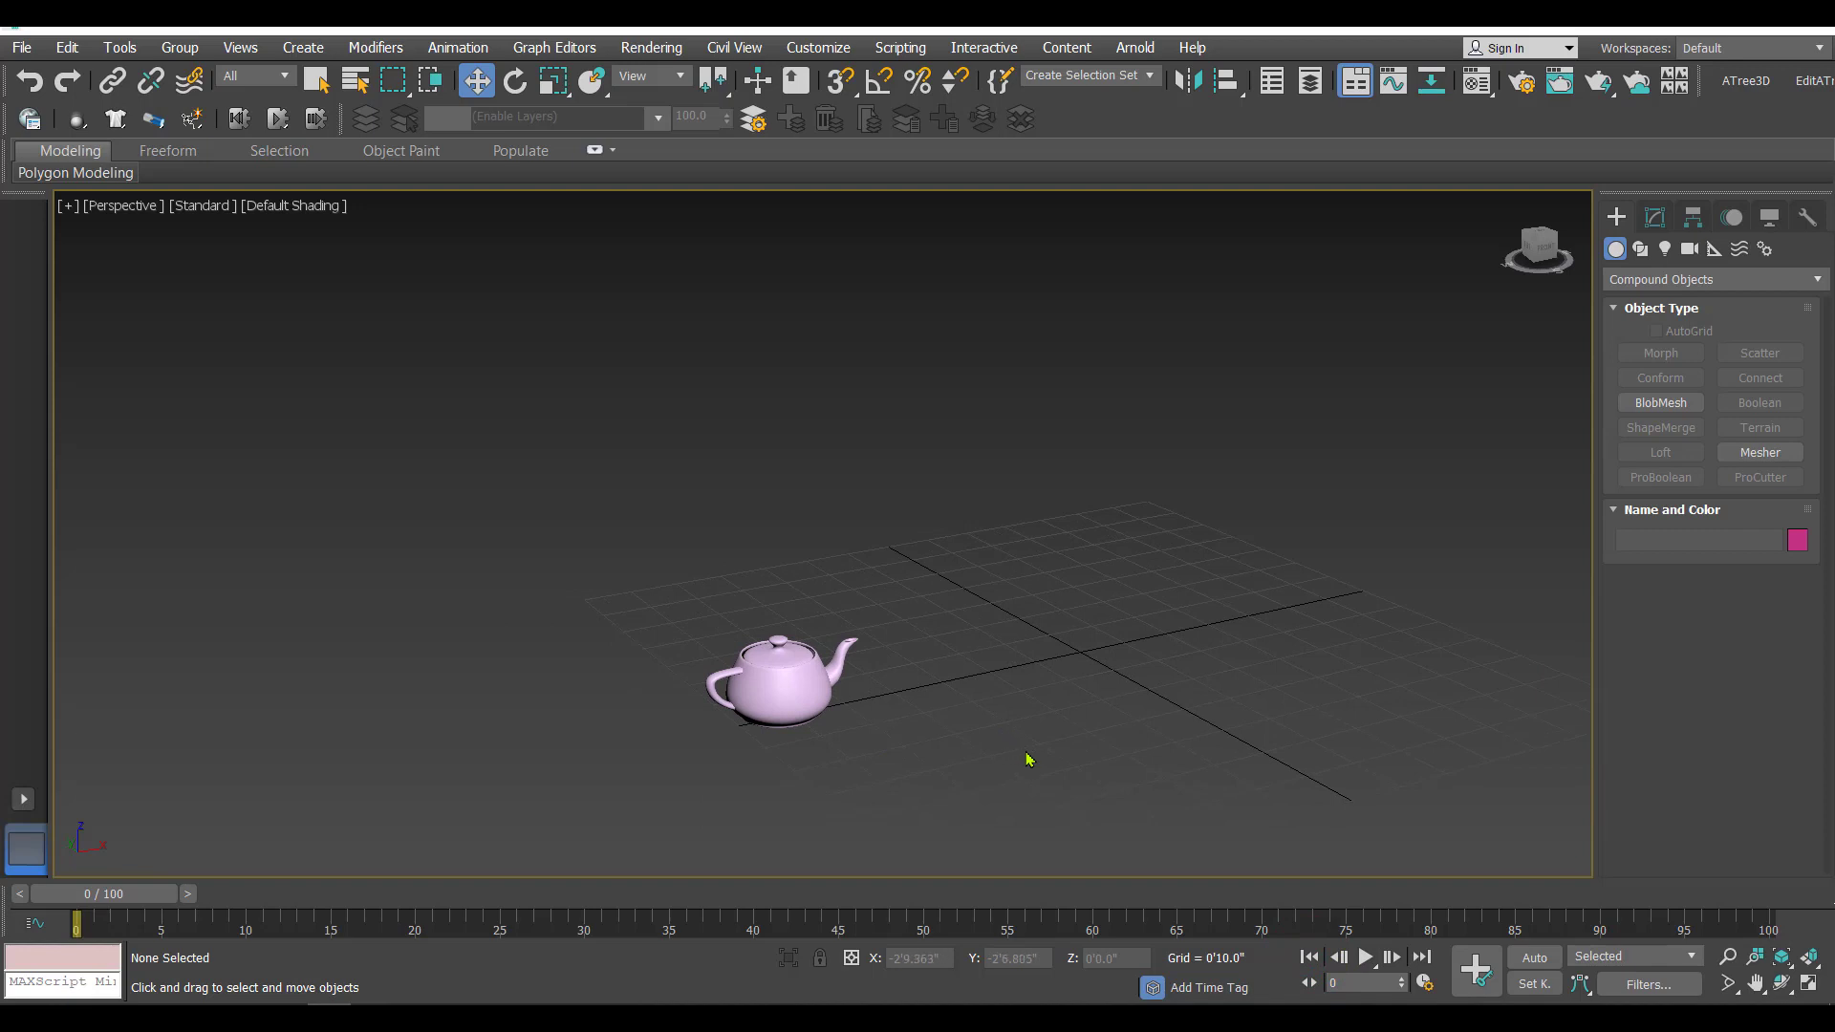
middle_click_drag(1028, 759, 1000, 751)
left_click(1366, 957)
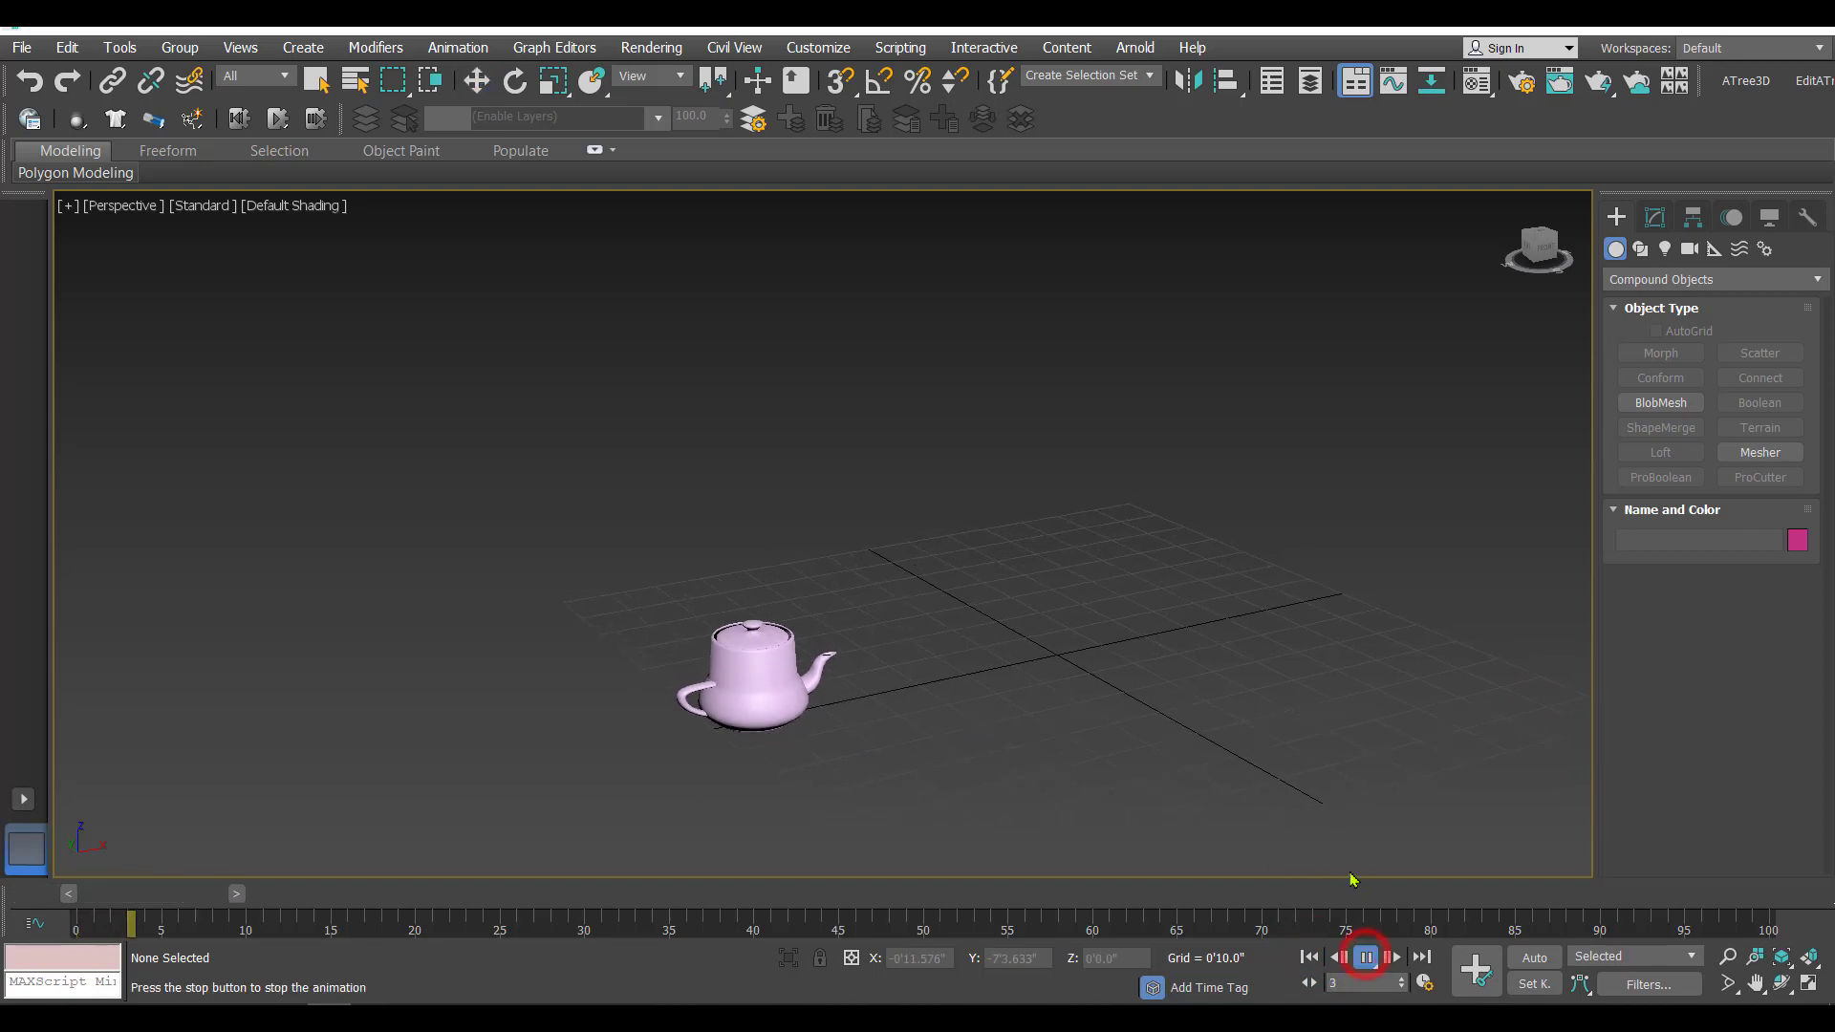